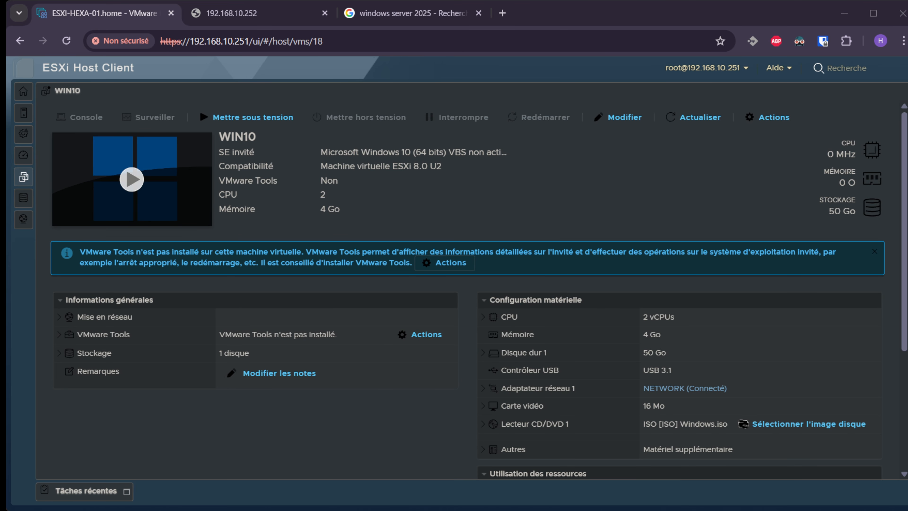
Expand the Navigator, open the ESXi-HEXA-01.home host summary, and bring up the virtual machine menu.
click(23, 91)
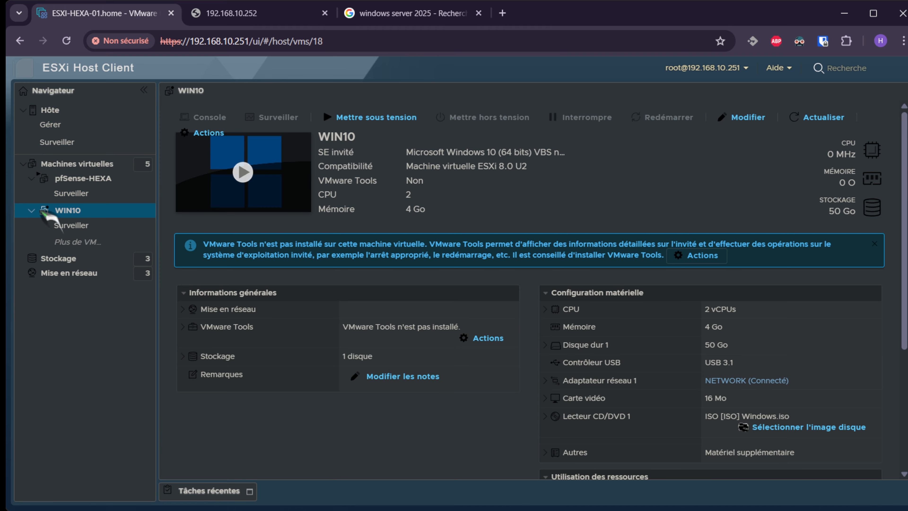
click(85, 115)
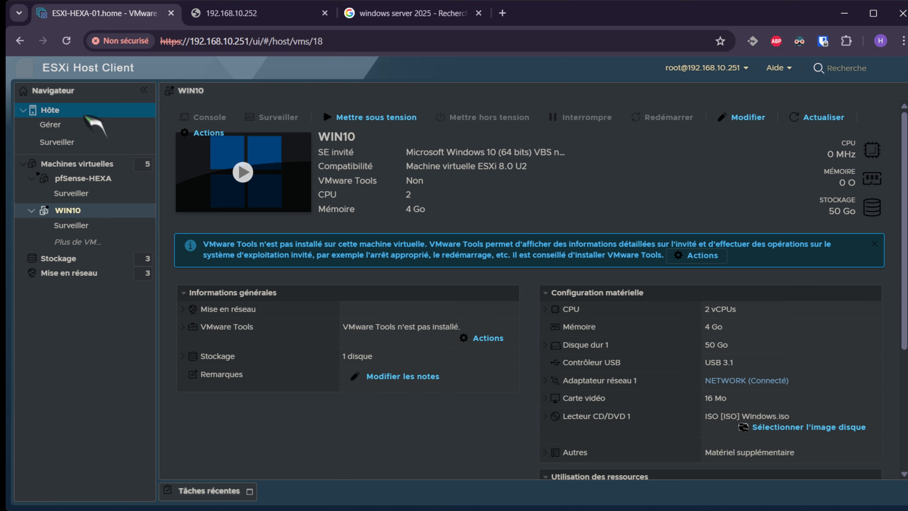
click(73, 110)
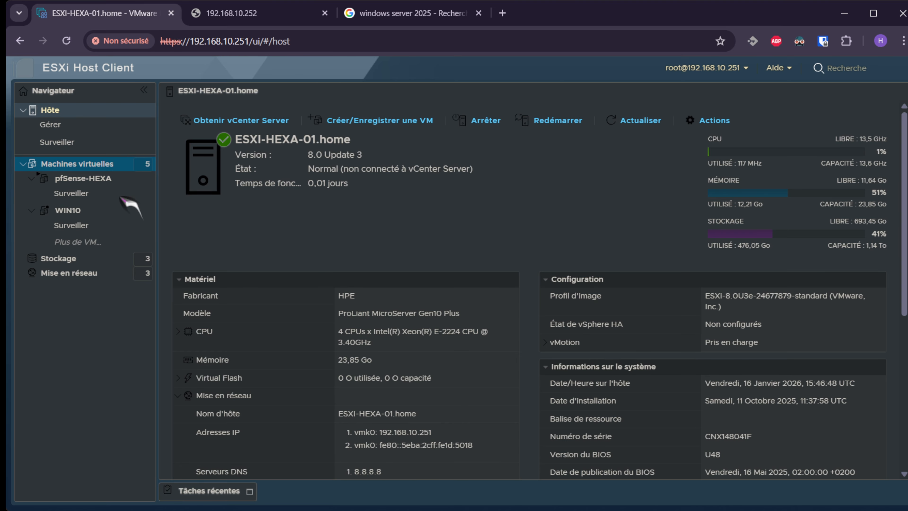
right_click(125, 164)
Create a VM named WIN2025 for Windows Server 2025 (64 bits) on Datastore_VM.
click(172, 191)
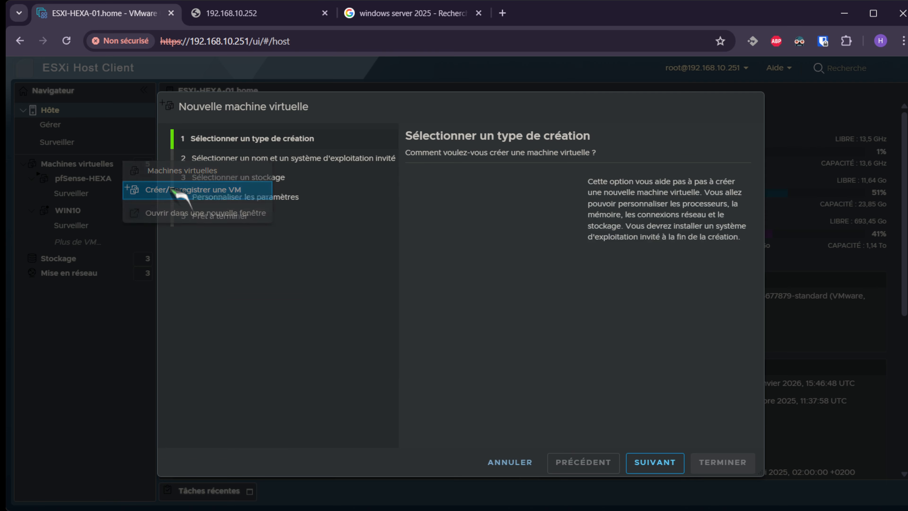
click(654, 462)
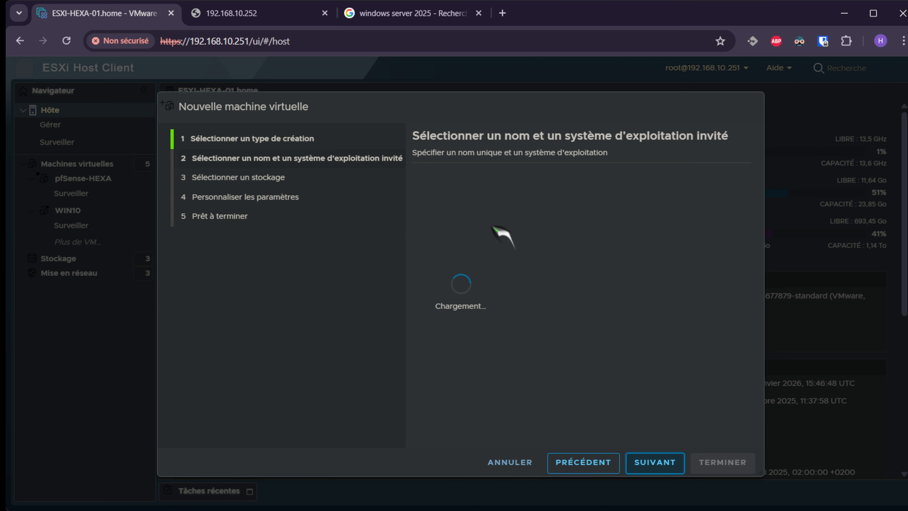
text(WIN2025)
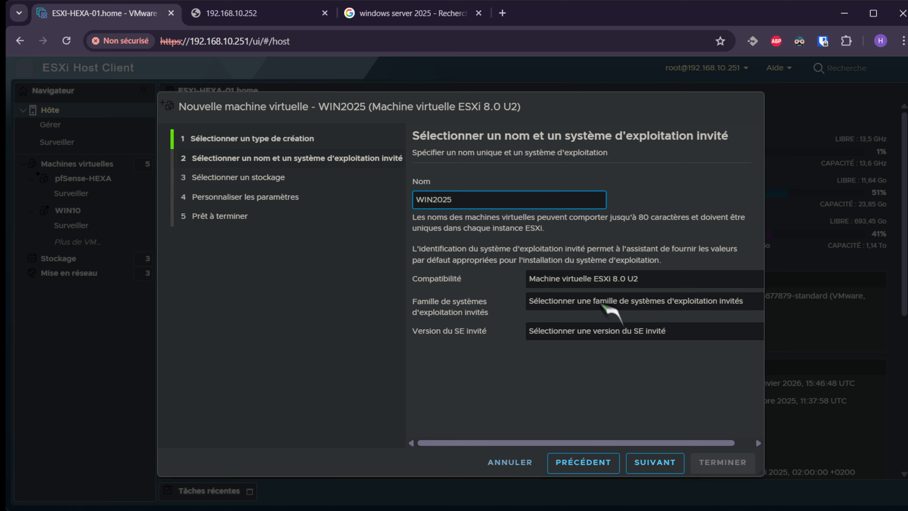
click(604, 304)
click(578, 355)
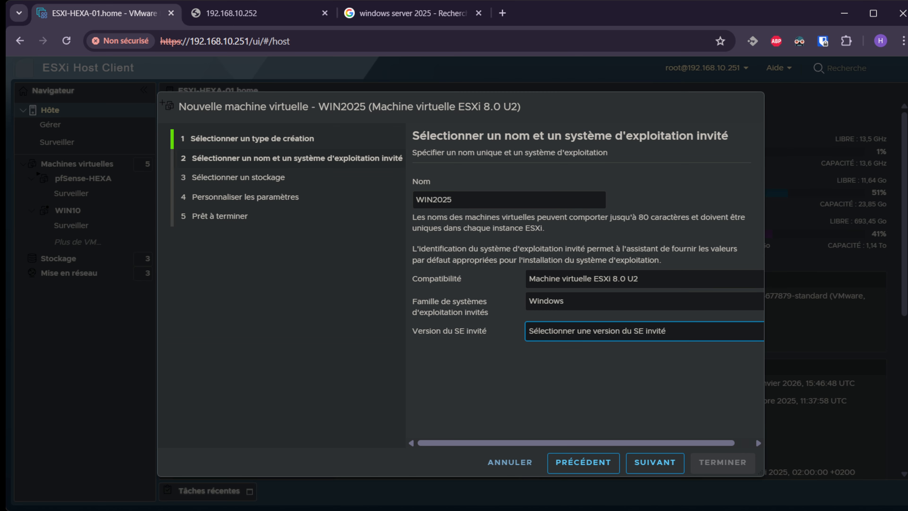
click(574, 416)
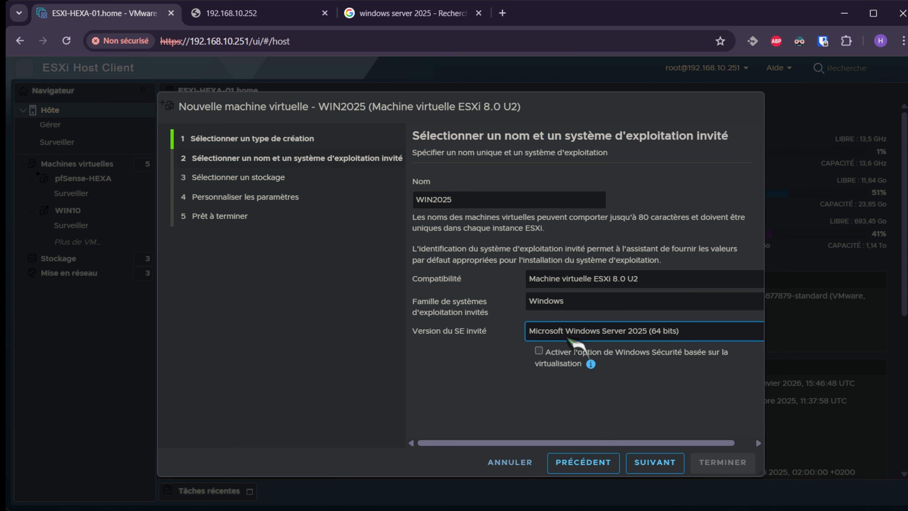
click(647, 405)
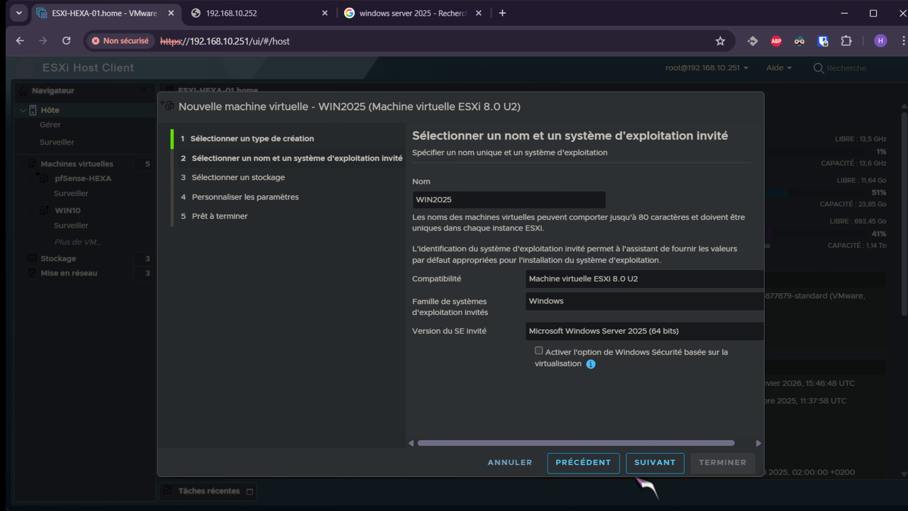
click(648, 470)
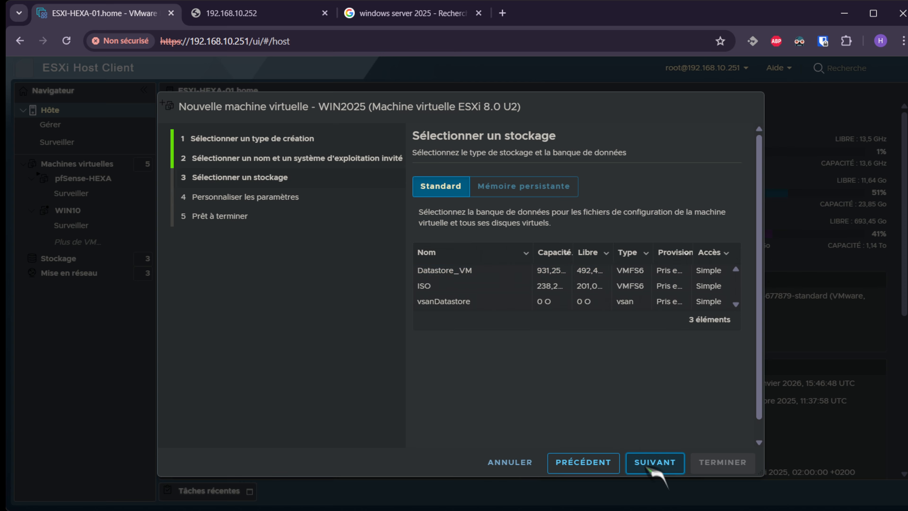
click(667, 462)
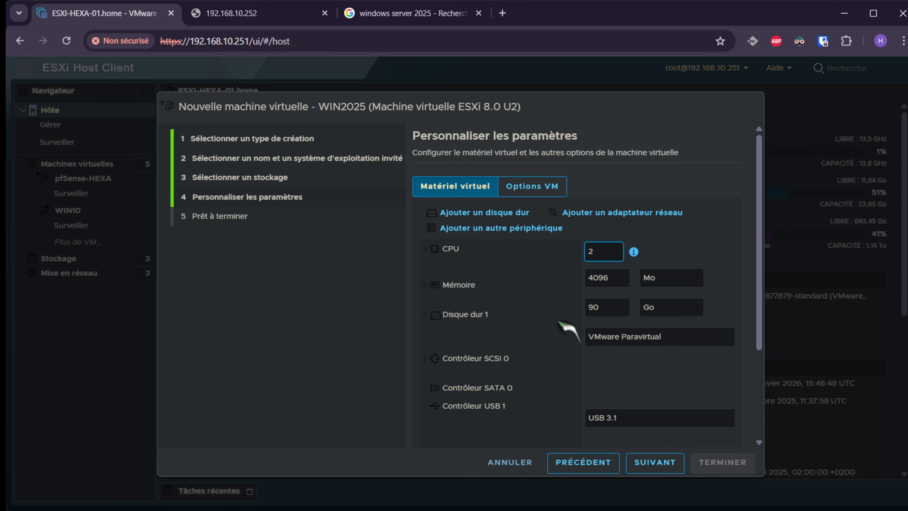
Connect network adapter 1 to NETWORK and set the CD/DVD drive to a datastore ISO file.
scroll(590, 362, down, 4)
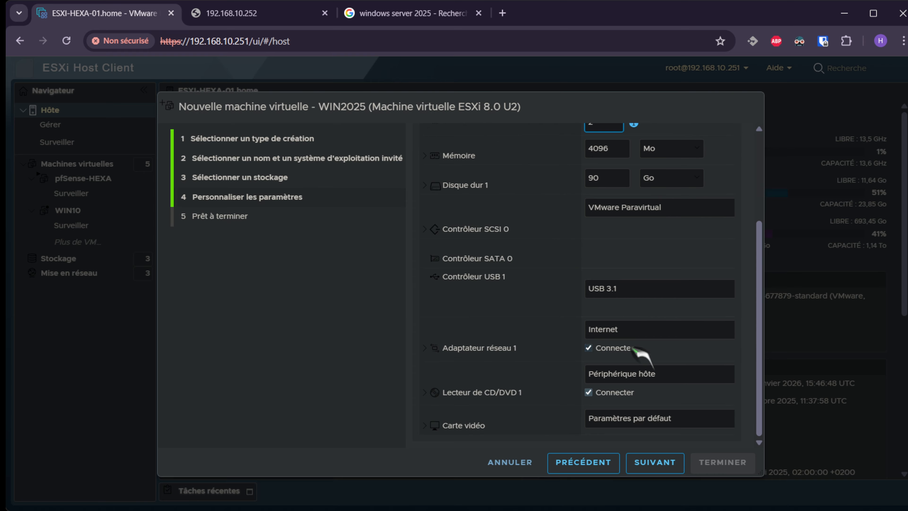
click(621, 376)
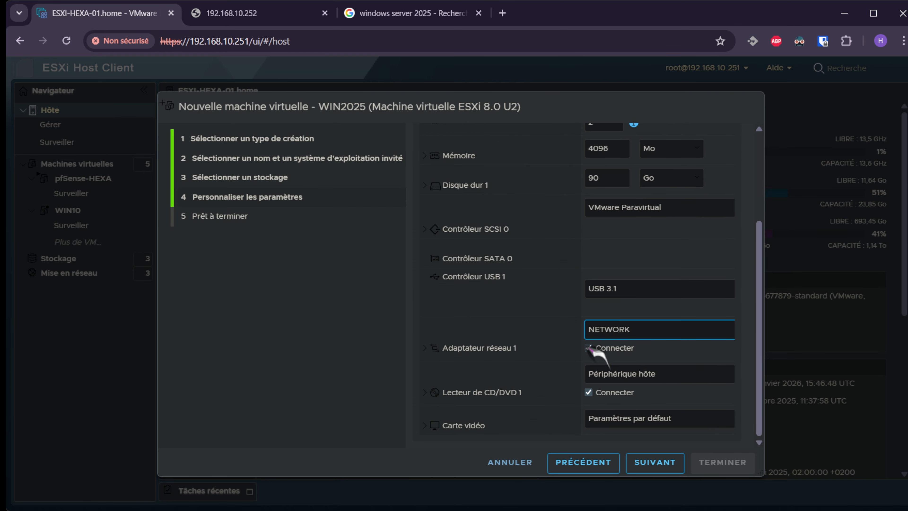
click(685, 377)
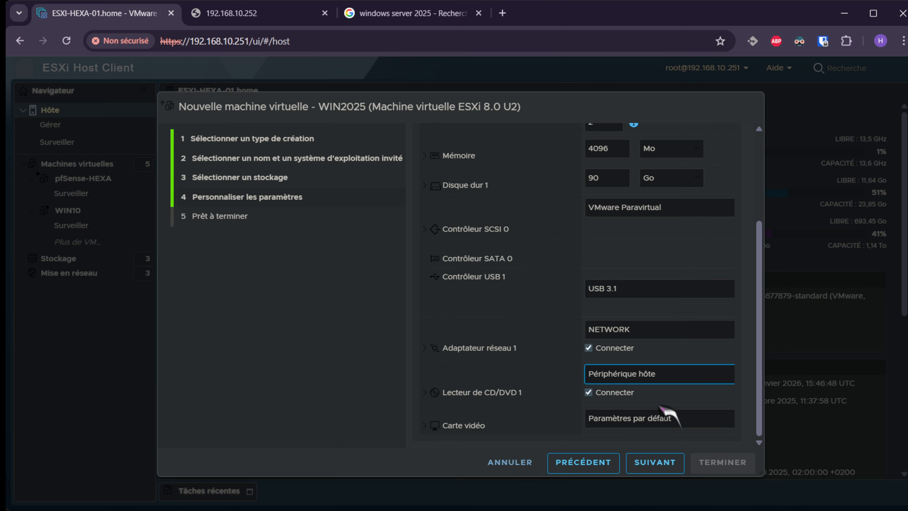
click(659, 406)
Mount the 26100 Windows Server evaluation ISO from the ISO datastore, then switch to the search tab.
click(288, 213)
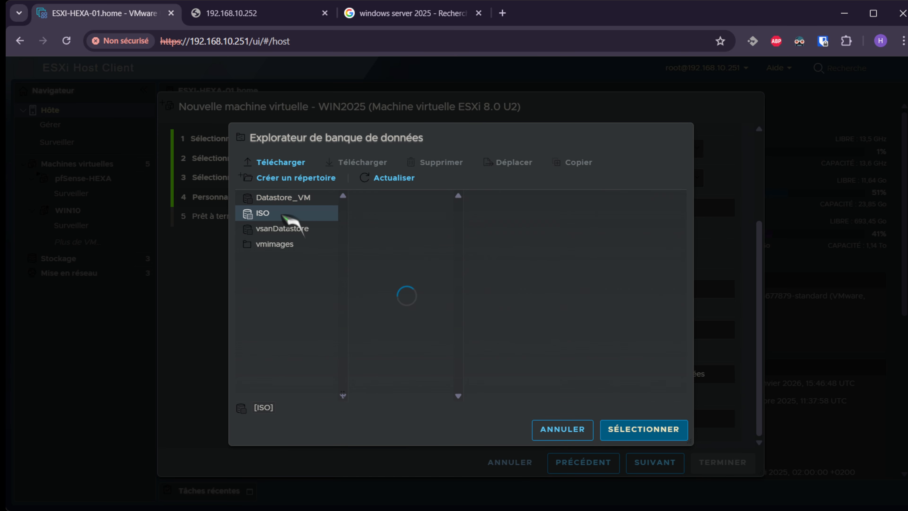
click(400, 215)
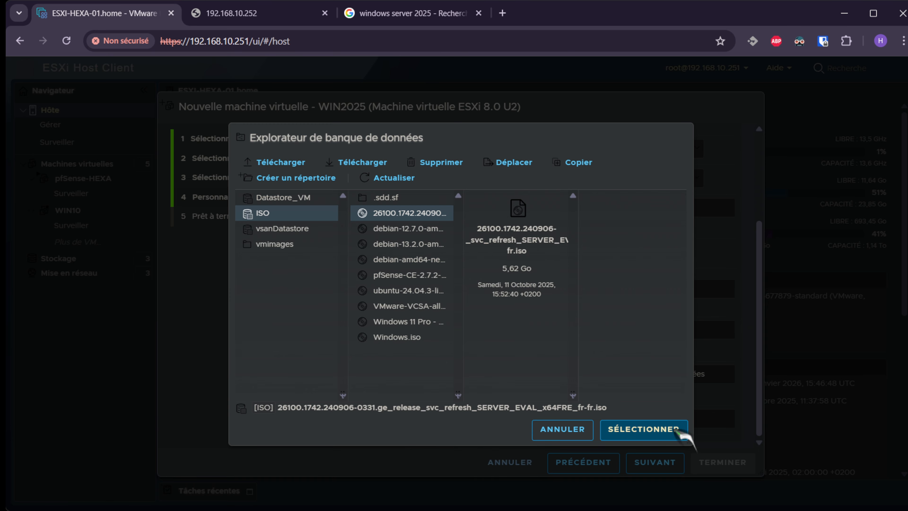
click(674, 428)
click(397, 15)
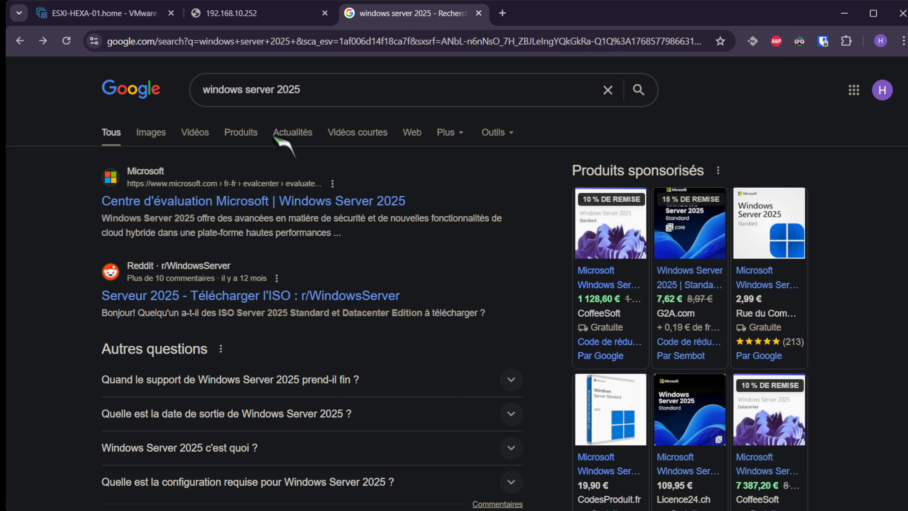
Open the Microsoft Evaluation Center result and its Windows Server 2025 ISO registration form.
click(256, 204)
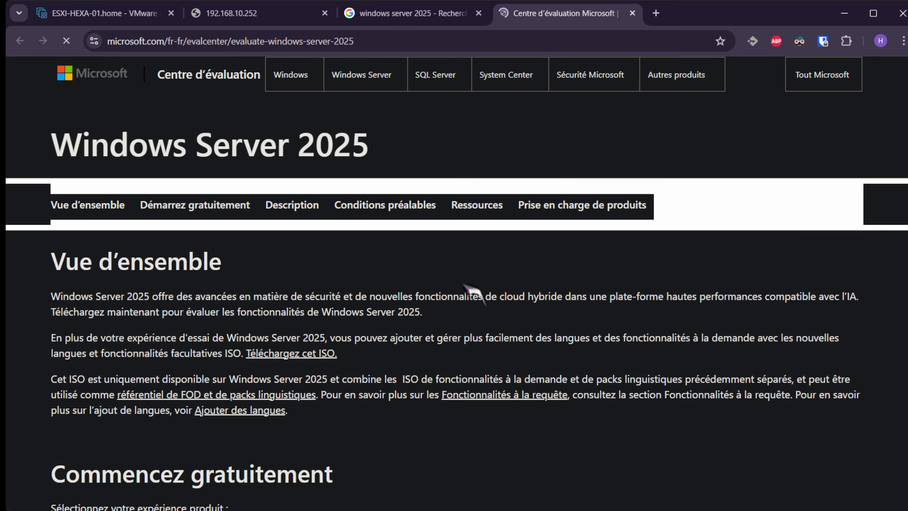
scroll(361, 273, down, 5)
click(109, 278)
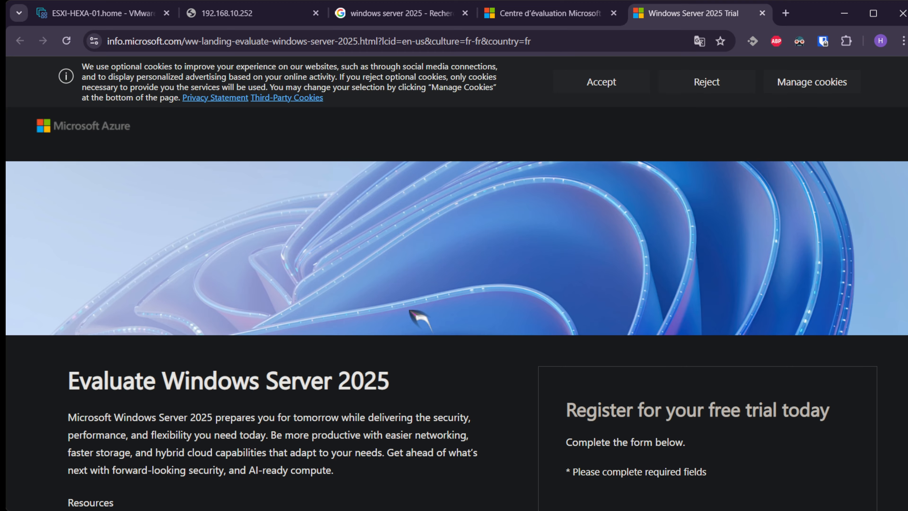
scroll(417, 315, down, 7)
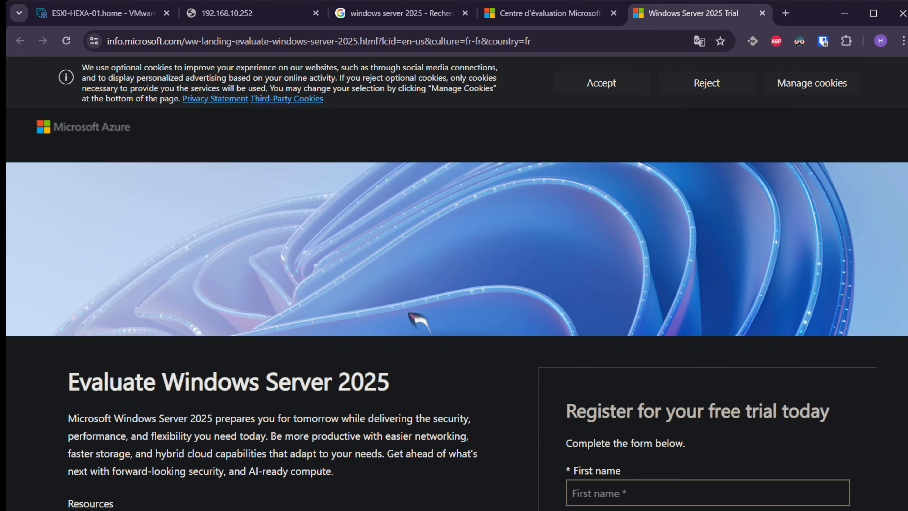
scroll(417, 315, down, 4)
Fill in the form's first name, last name, e-mail address and company name fields.
click(616, 298)
text(D)
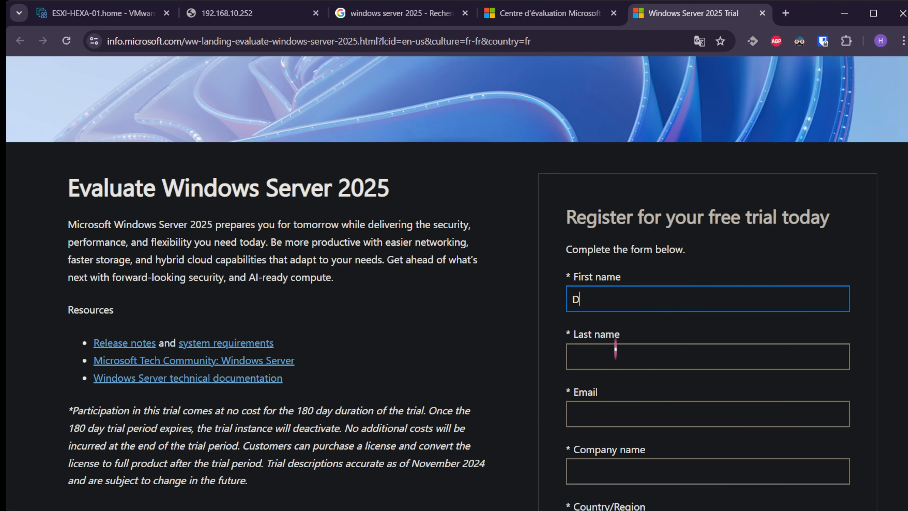
click(617, 352)
text(D)
scroll(623, 356, down, 2)
click(605, 279)
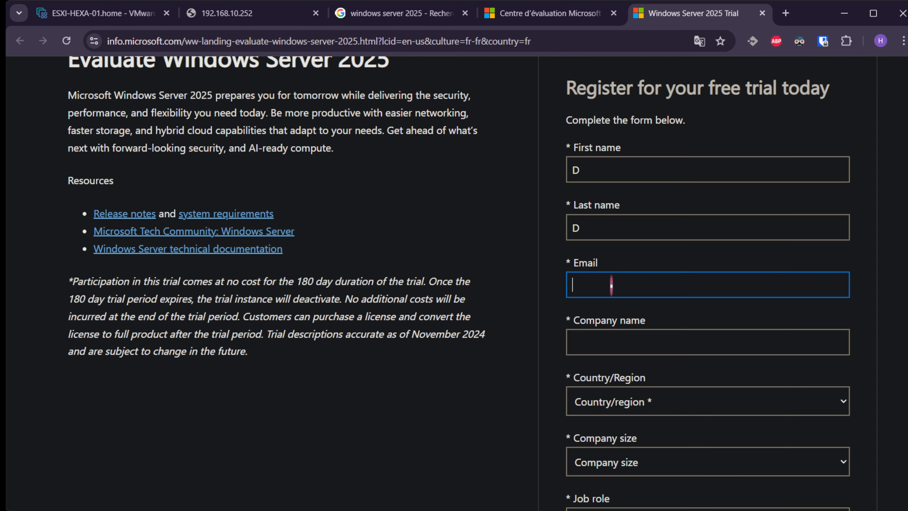
text(test@test.fr)
key(Tab)
text(TE)
scroll(679, 385, down, 8)
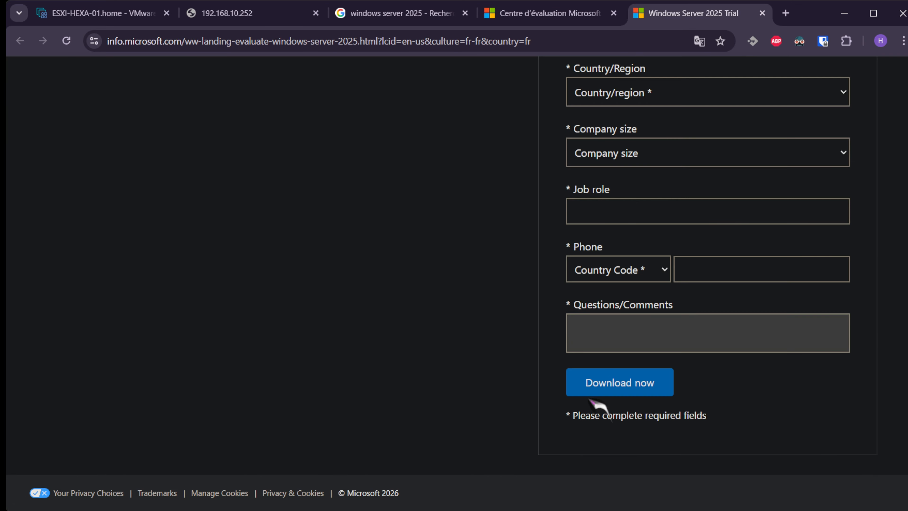
drag(720, 415, 619, 376)
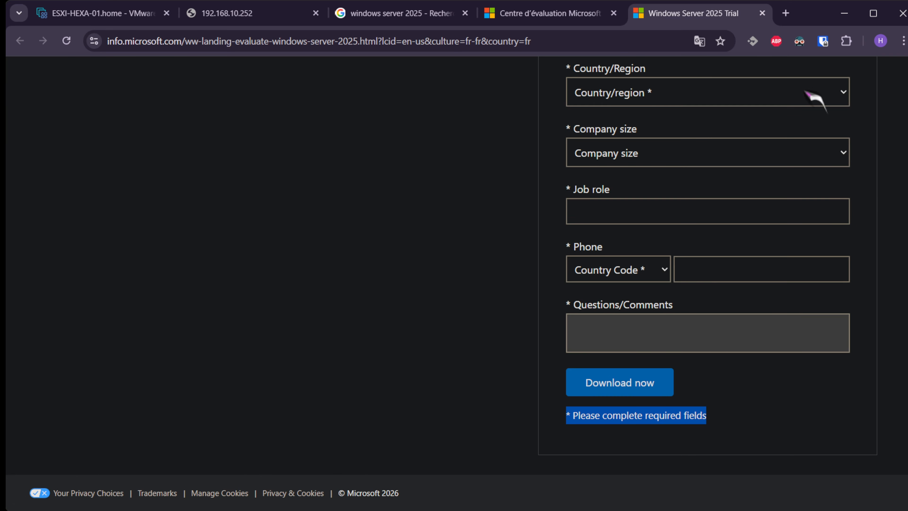
Switch back through the tabs to the 192.168.10.252 page.
click(504, 14)
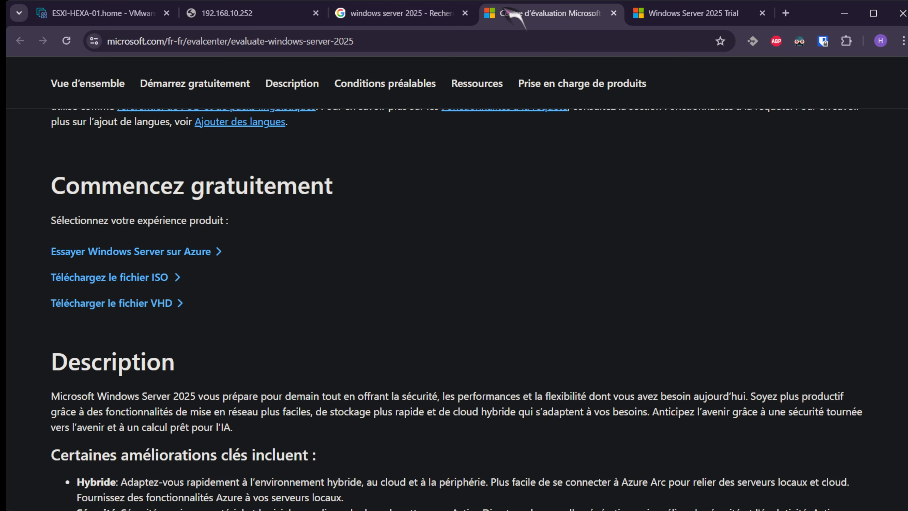
click(406, 12)
click(265, 16)
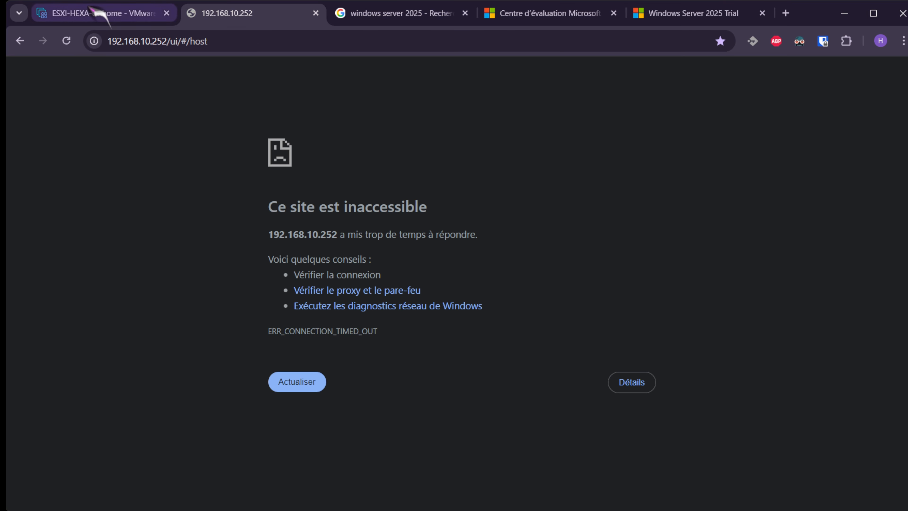
Finish the new VM wizard to create the WIN2025 virtual machine.
click(101, 13)
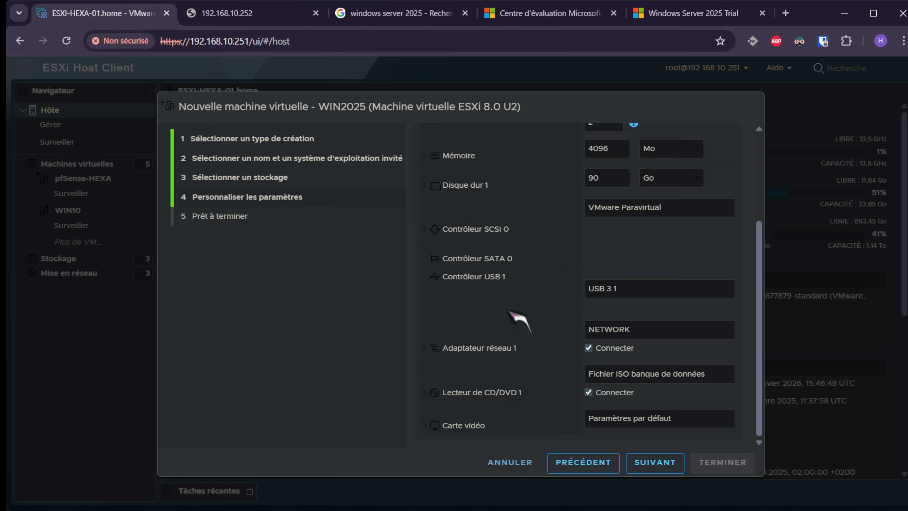
click(651, 465)
click(717, 462)
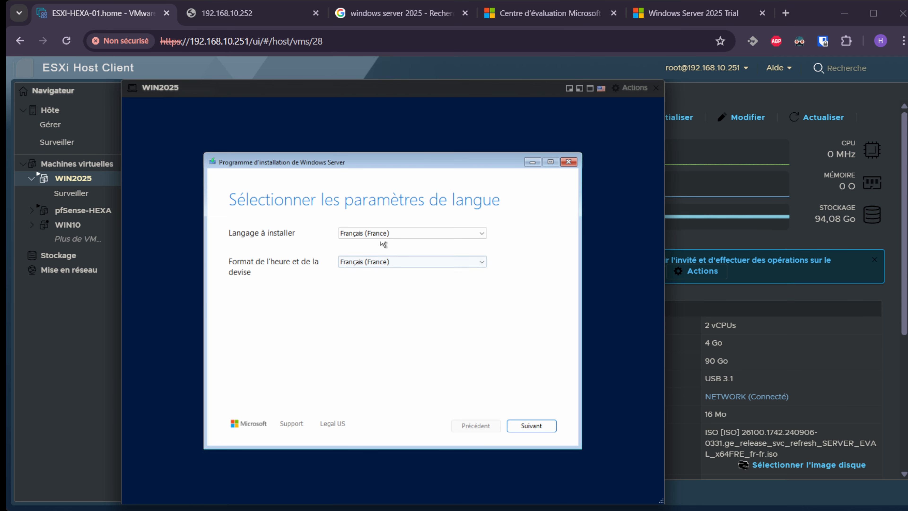
Advance Windows setup past language and keyboard pages and pick 'Réparer mon ordinateur personnel'.
click(522, 428)
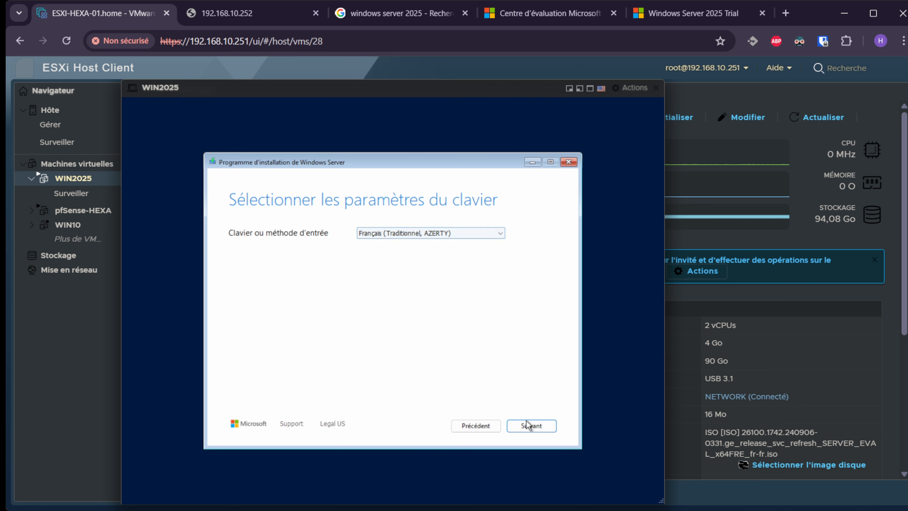
click(527, 426)
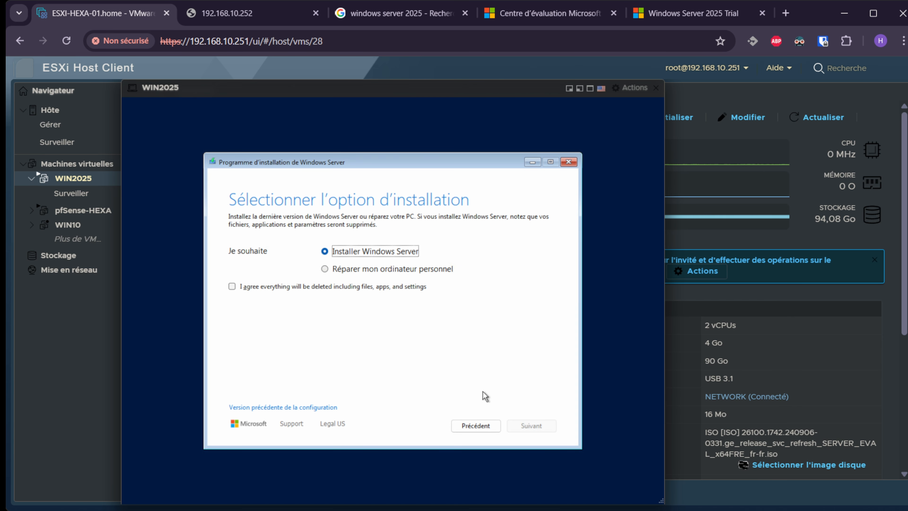
click(369, 272)
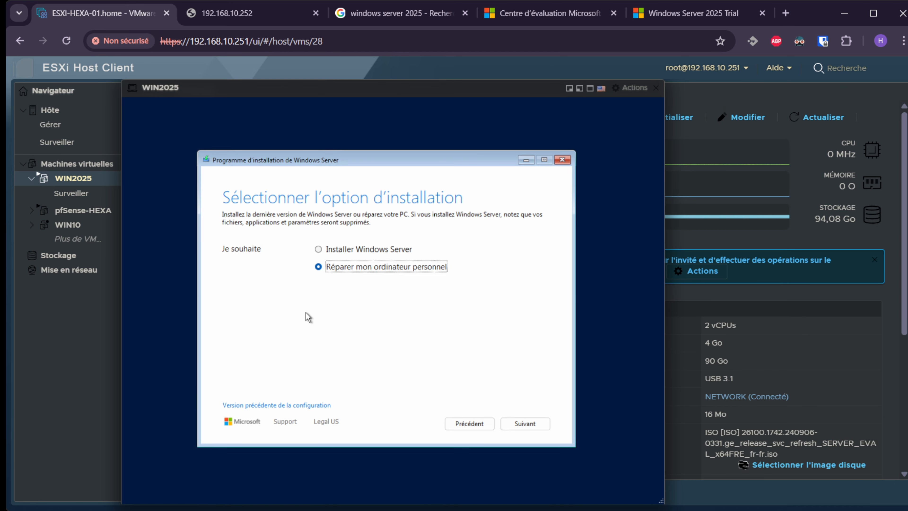
Choose Installer Windows Server and acknowledge that everything will be deleted.
click(349, 251)
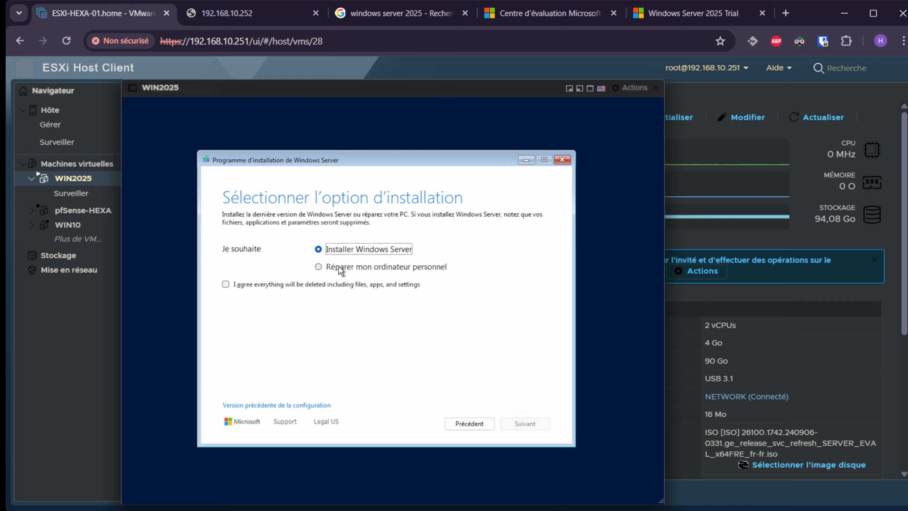
click(282, 289)
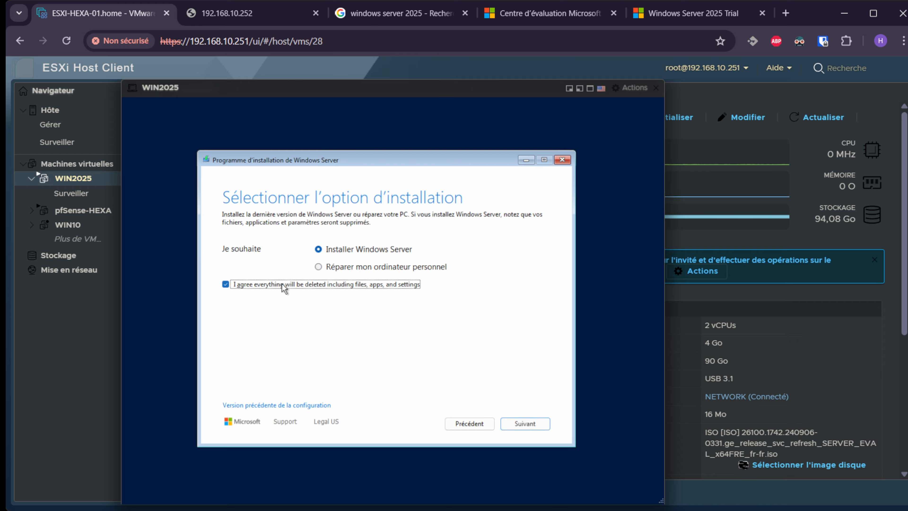
click(535, 426)
click(328, 268)
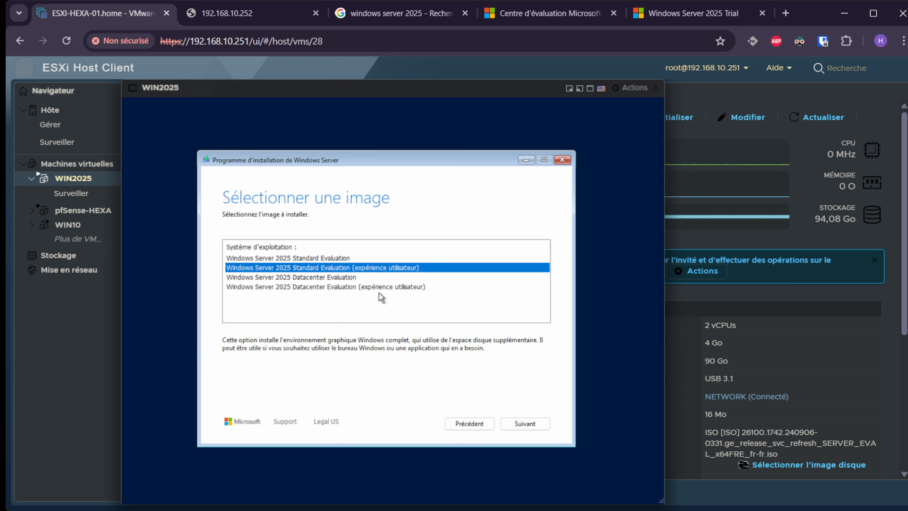
Select Standard Evaluation (expérience utilisateur), accept the licence, and install onto the 90 Go Disque 0.
click(328, 259)
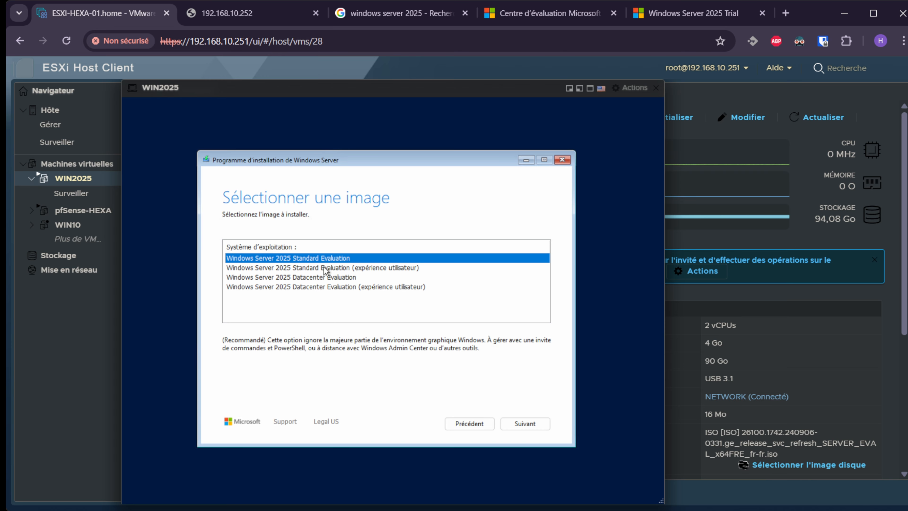
click(324, 268)
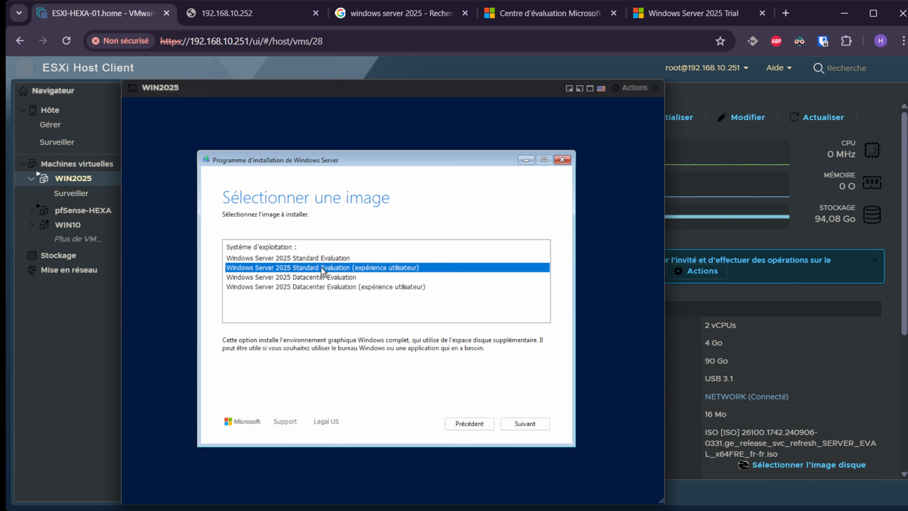
click(524, 423)
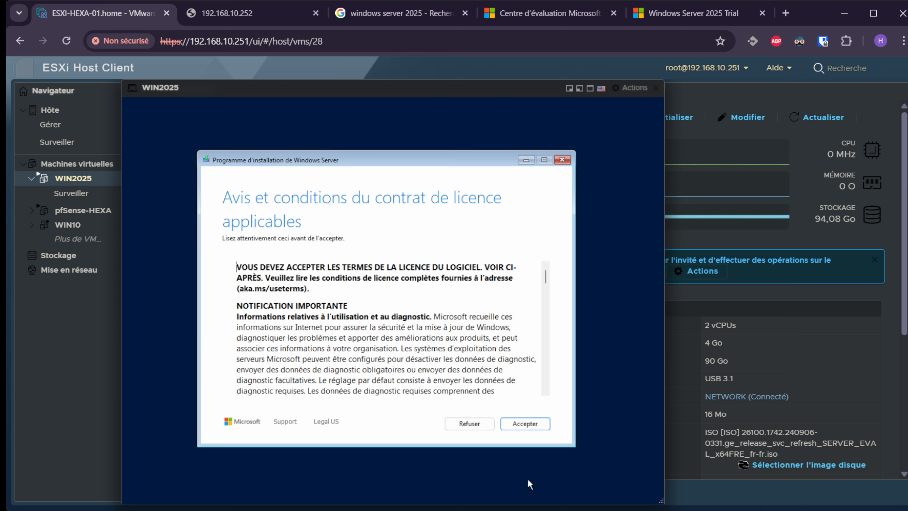
click(533, 425)
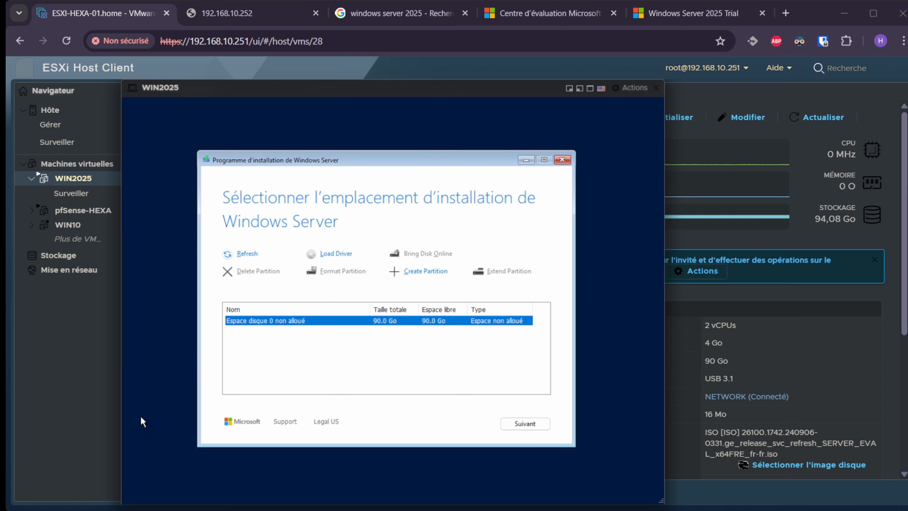
click(517, 424)
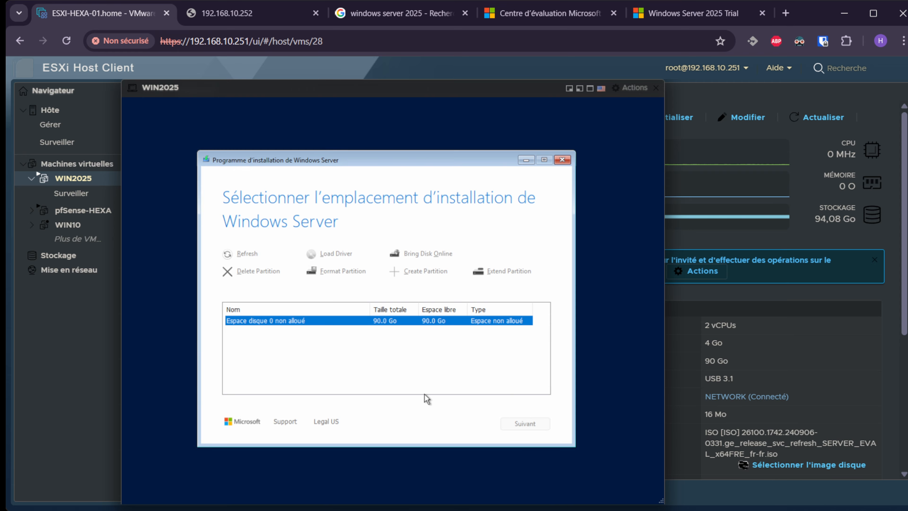
drag(281, 161, 293, 153)
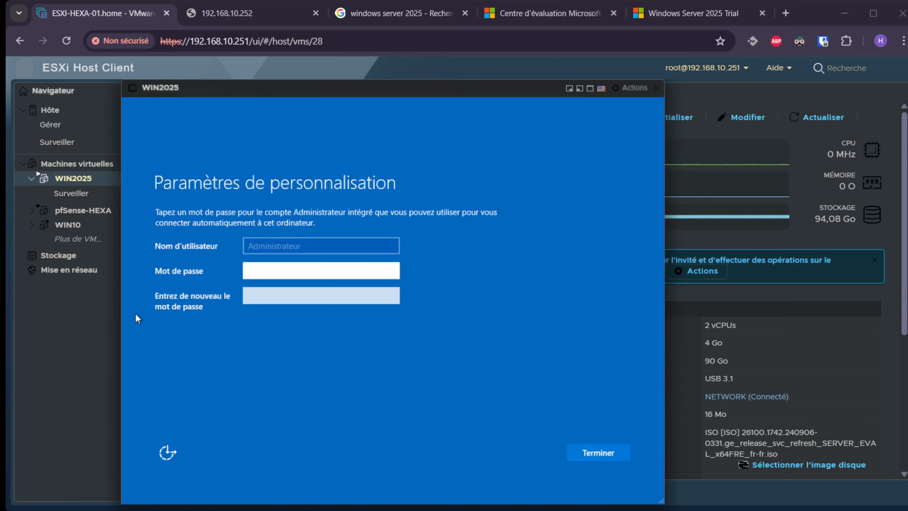
Enter and confirm the built-in Administrator account password to finish setup.
click(271, 271)
text(***)
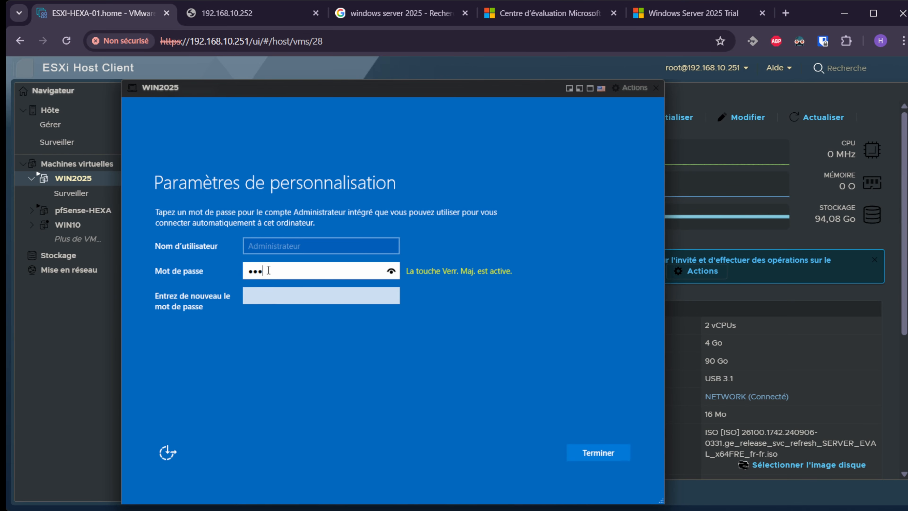
text(******)
key(Caps_Lock)
text(**)
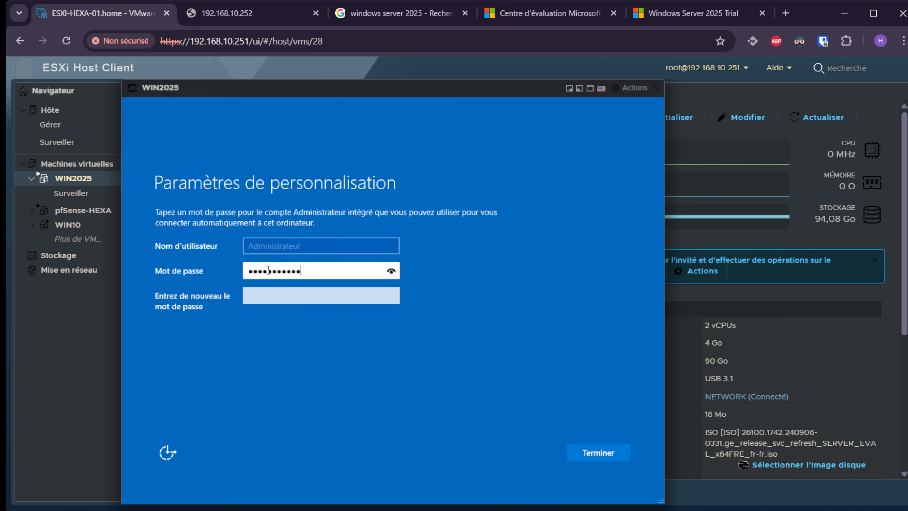
key(Tab)
text(******)
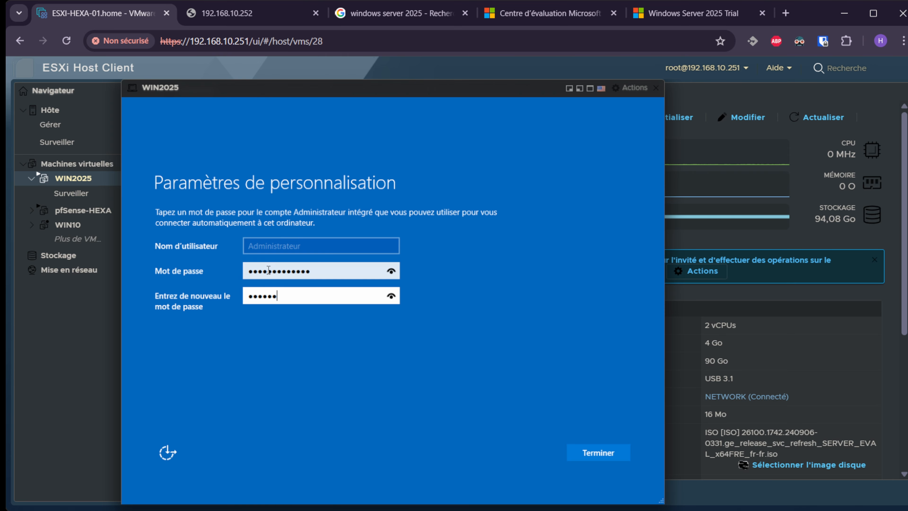
text(***)
key(Caps_Lock)
text(**)
key(Caps_Lock)
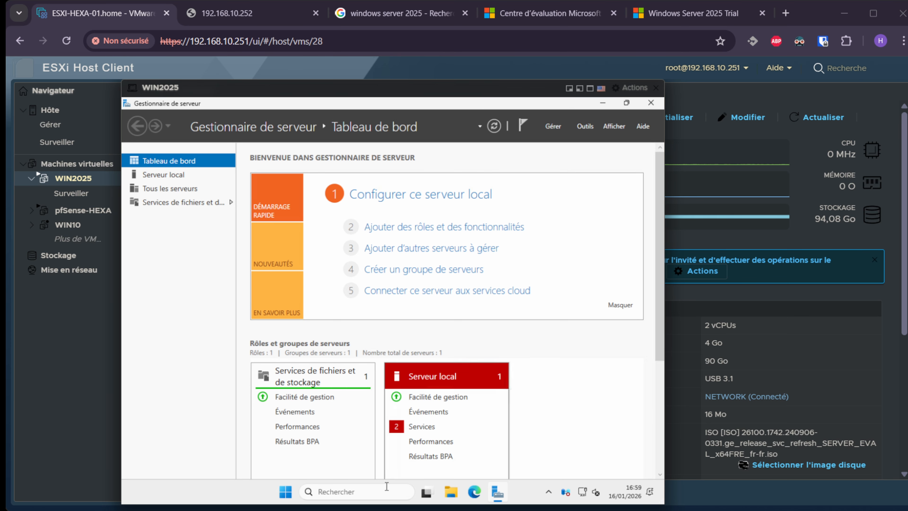
Rename the PC to WIN2025 from System settings, choosing to restart later.
right_click(286, 493)
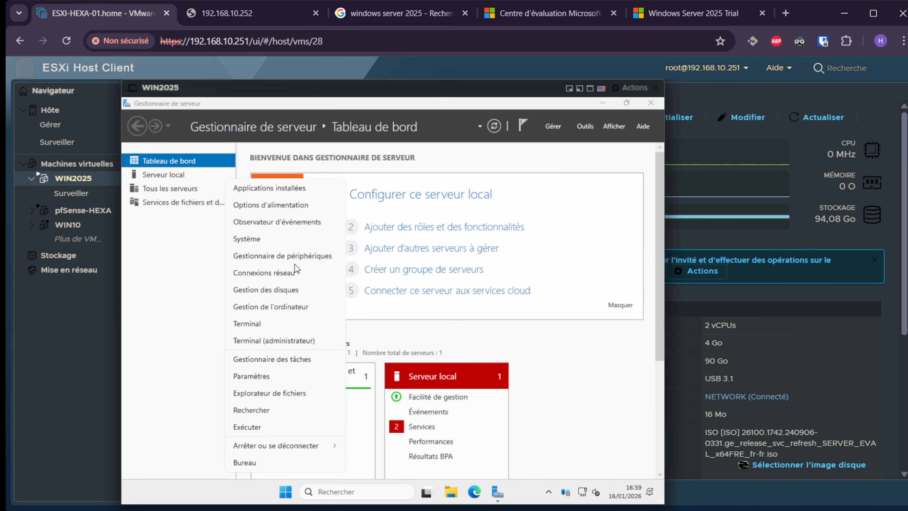
click(265, 243)
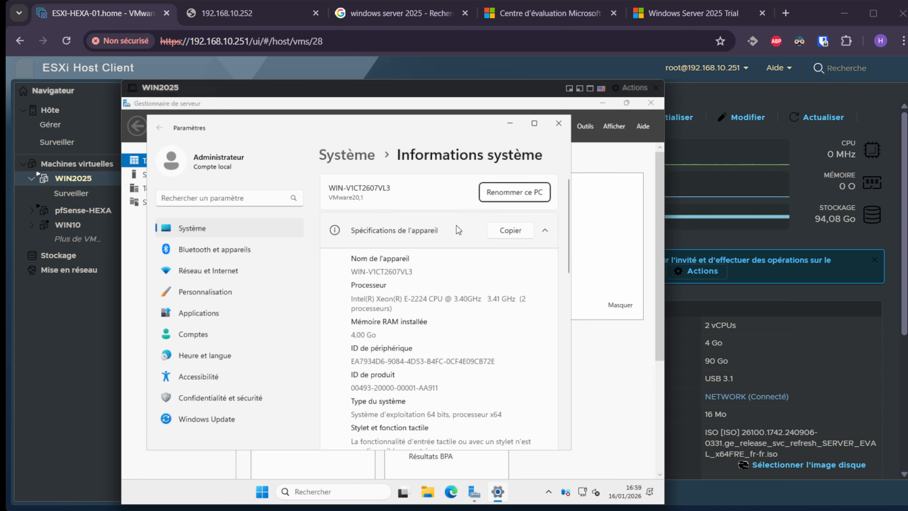
click(529, 196)
click(529, 196)
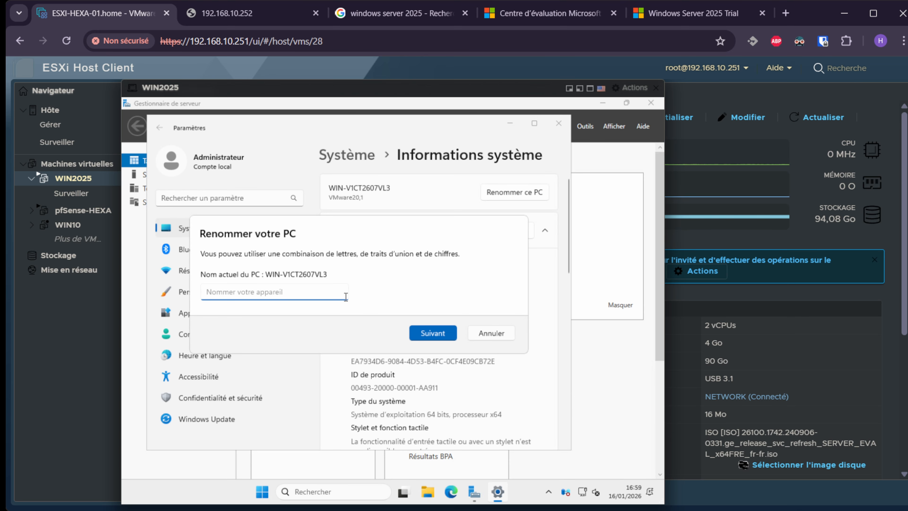
text(WIN2025)
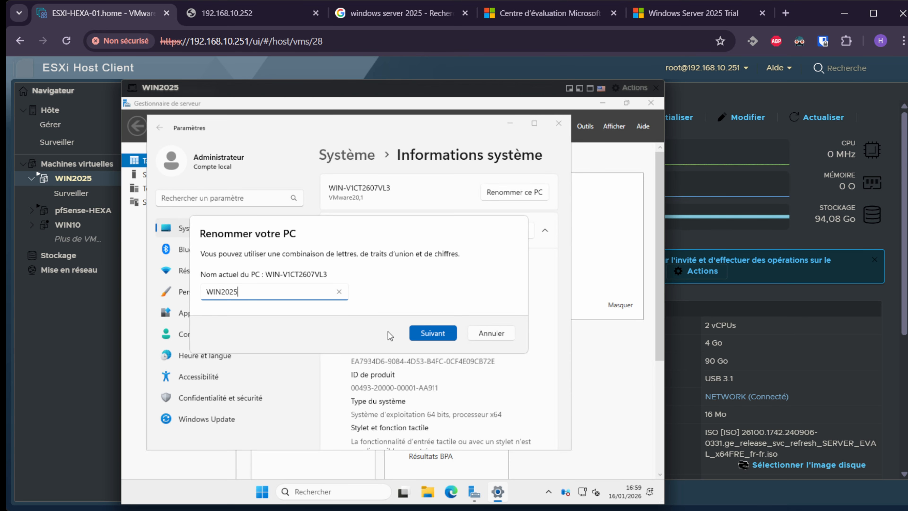
click(417, 333)
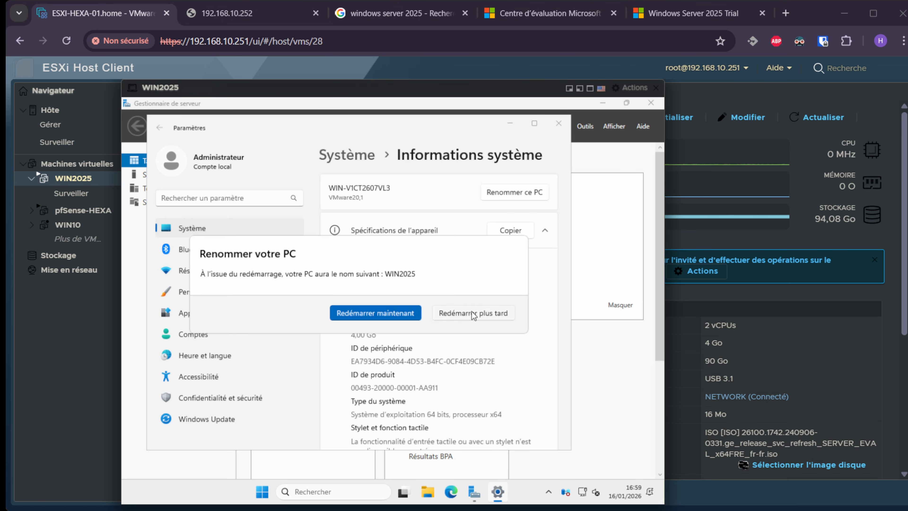
click(472, 314)
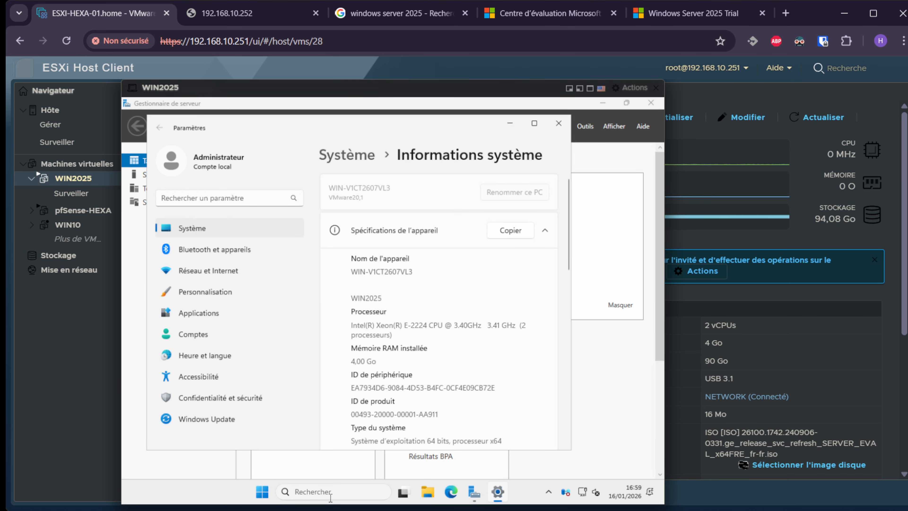
Open File Explorer from the taskbar.
click(311, 492)
click(427, 492)
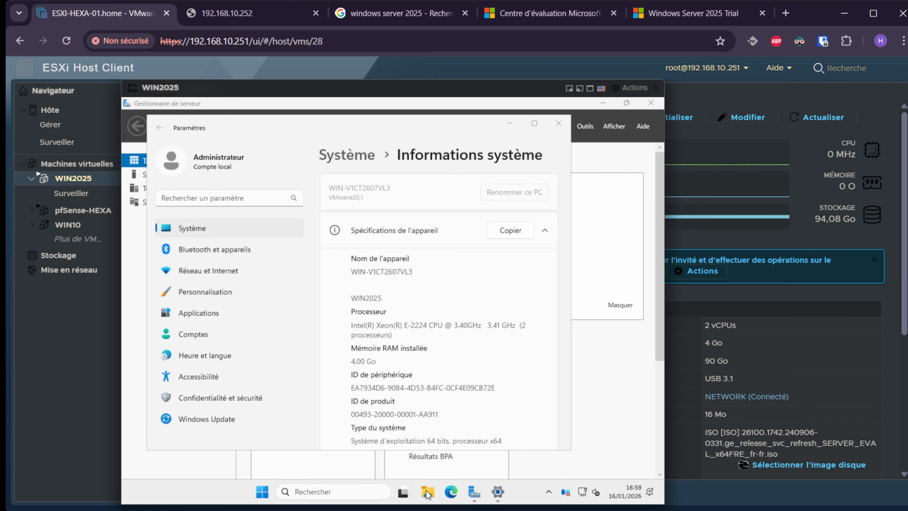
scroll(247, 354, down, 3)
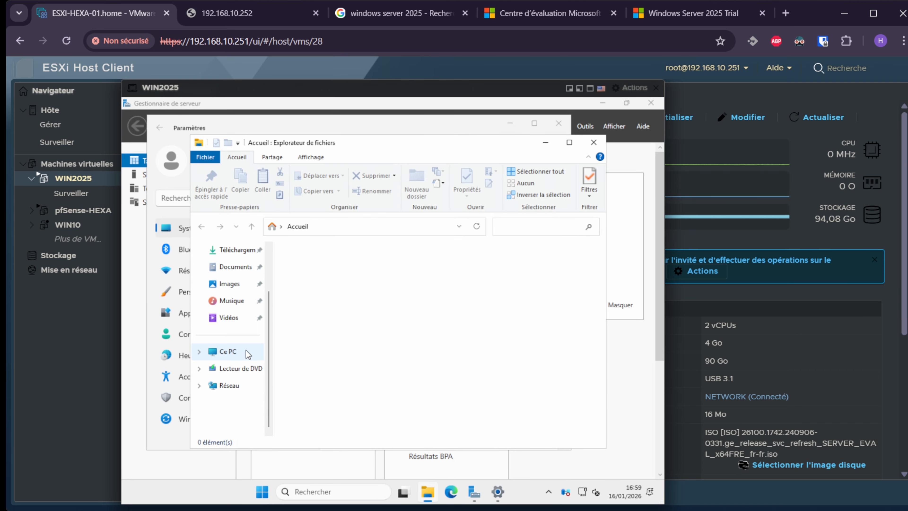
Turn on network discovery and file sharing, switching the network to private.
click(229, 386)
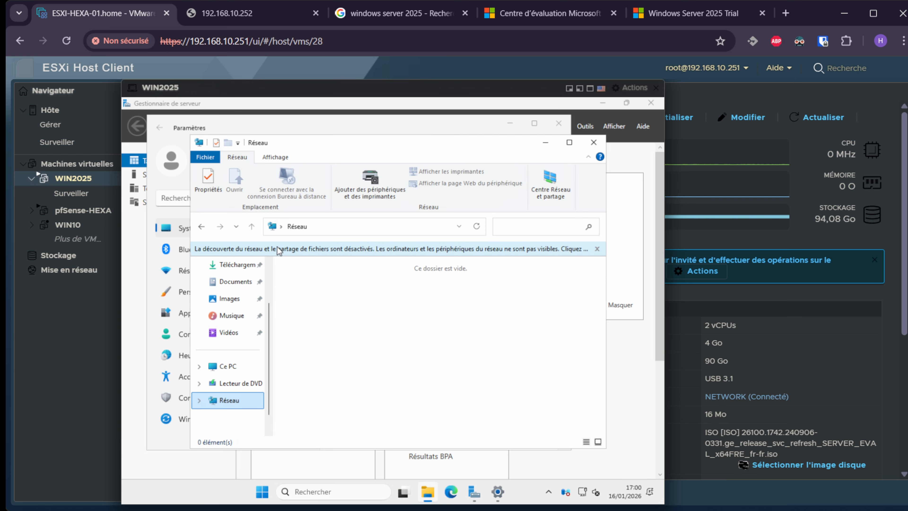
click(355, 248)
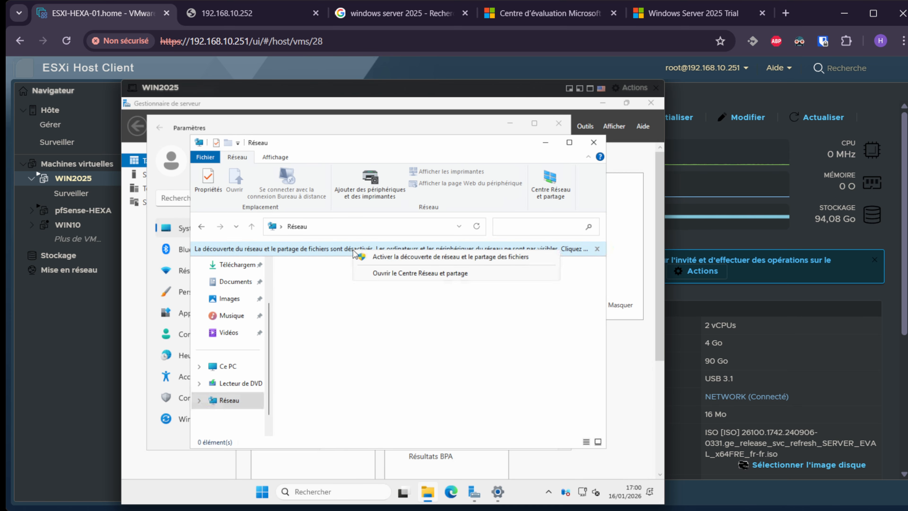
click(428, 256)
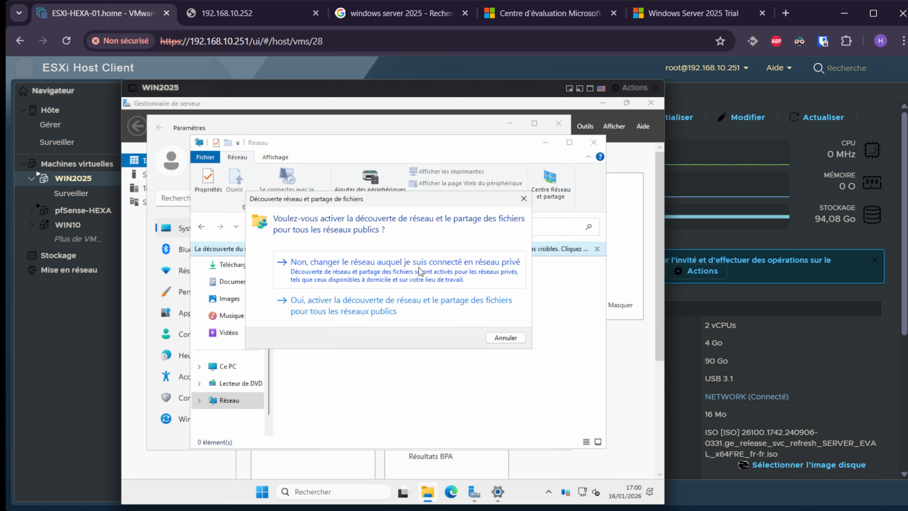
click(375, 272)
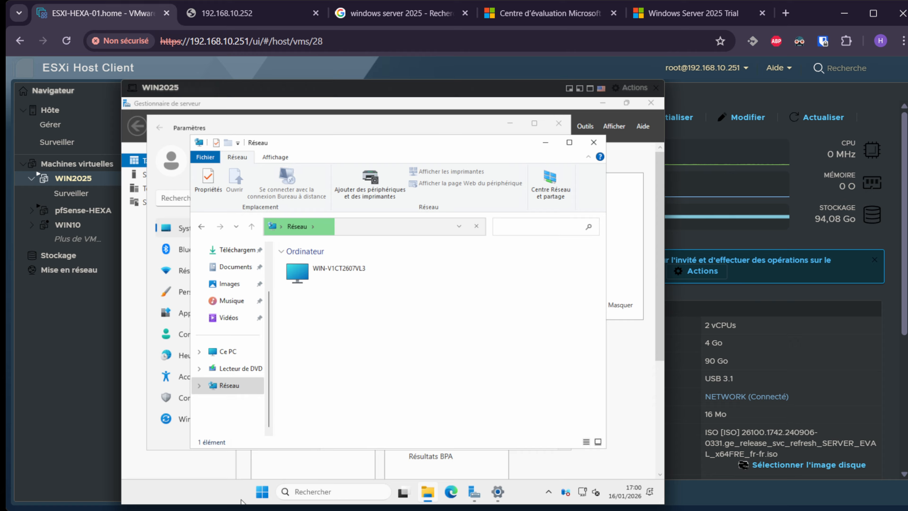
Dismiss the quick-link menu and minimize the Network window.
right_click(262, 492)
click(380, 382)
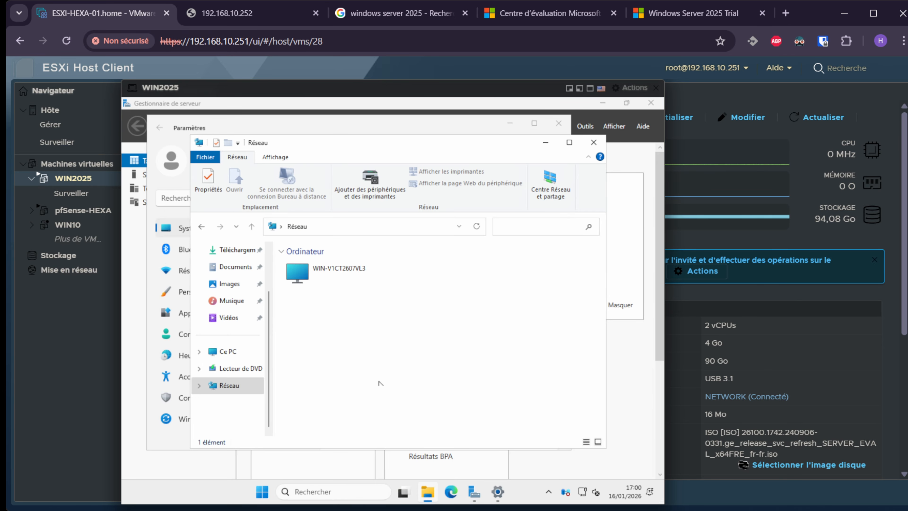
click(546, 146)
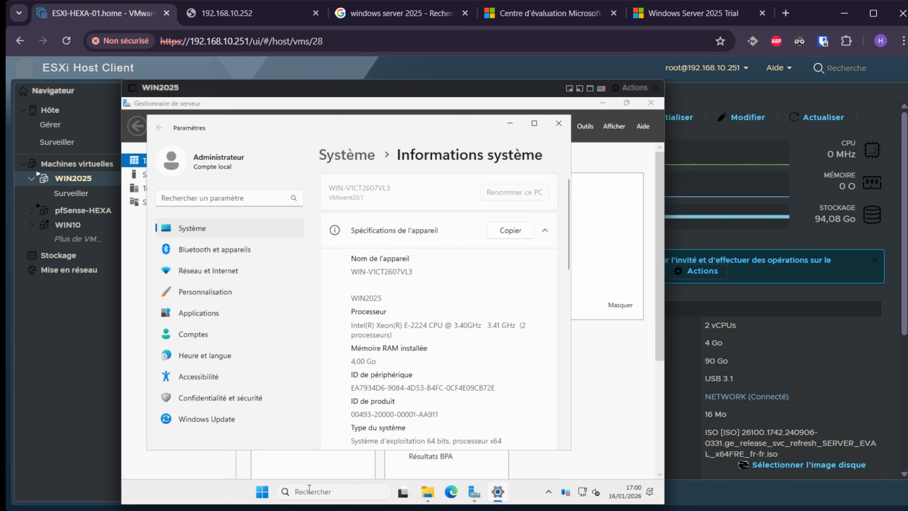
Open the computer's System Properties from the System information page.
drag(314, 131, 341, 125)
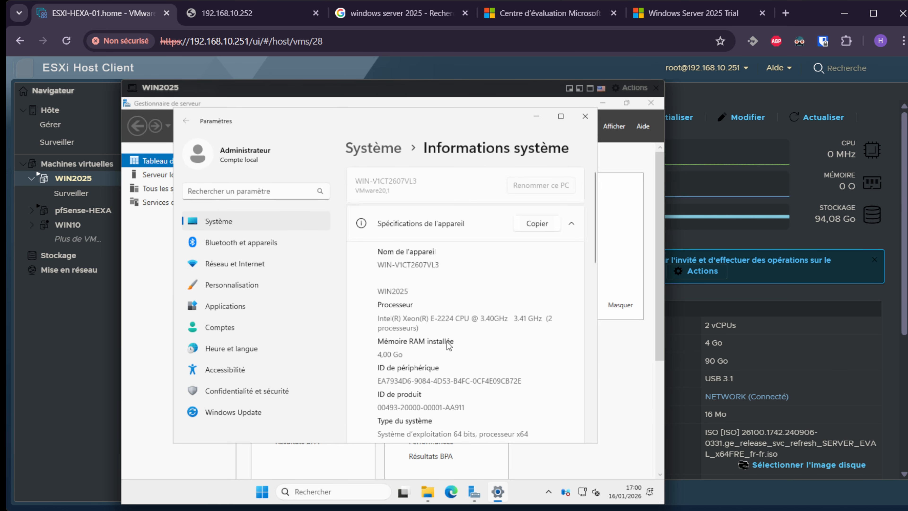
right_click(262, 492)
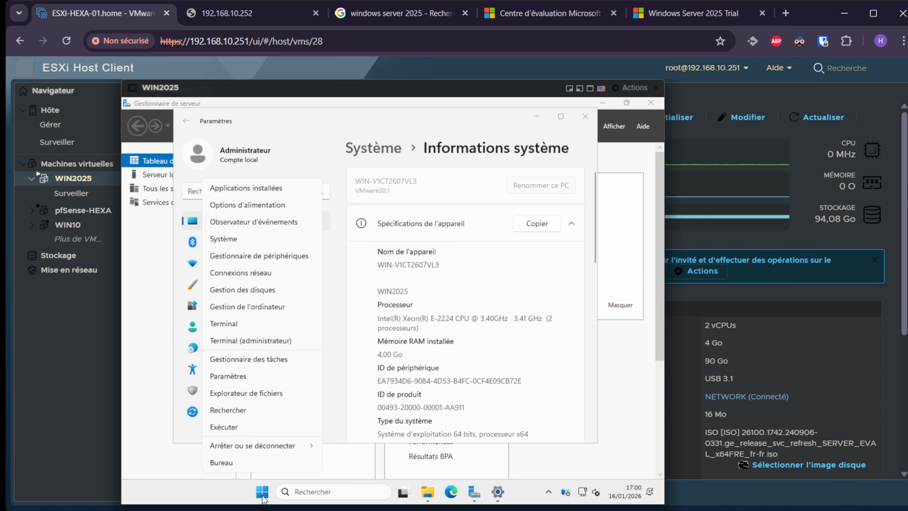
click(223, 238)
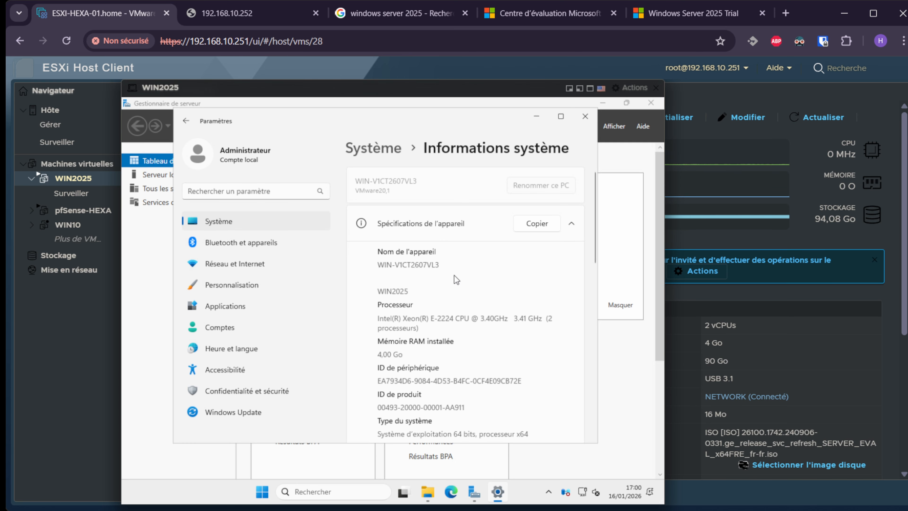
scroll(457, 277, down, 4)
scroll(458, 278, down, 3)
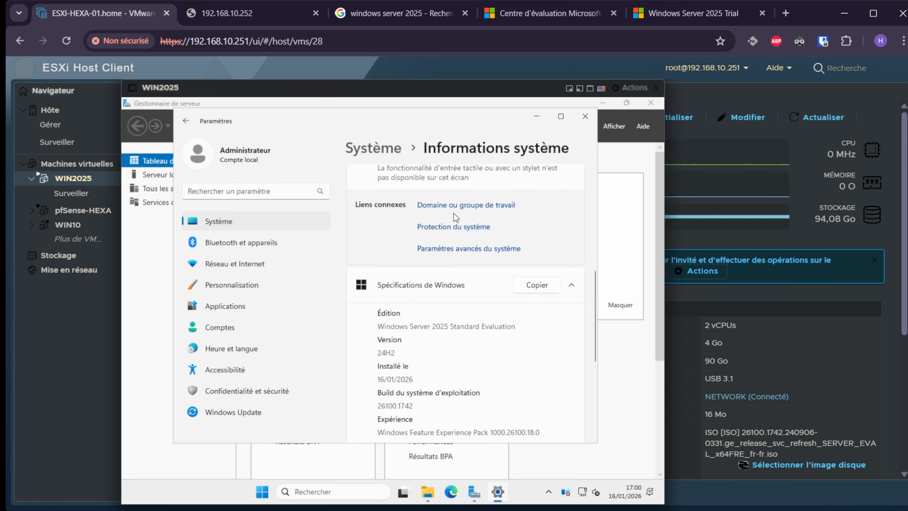
click(460, 205)
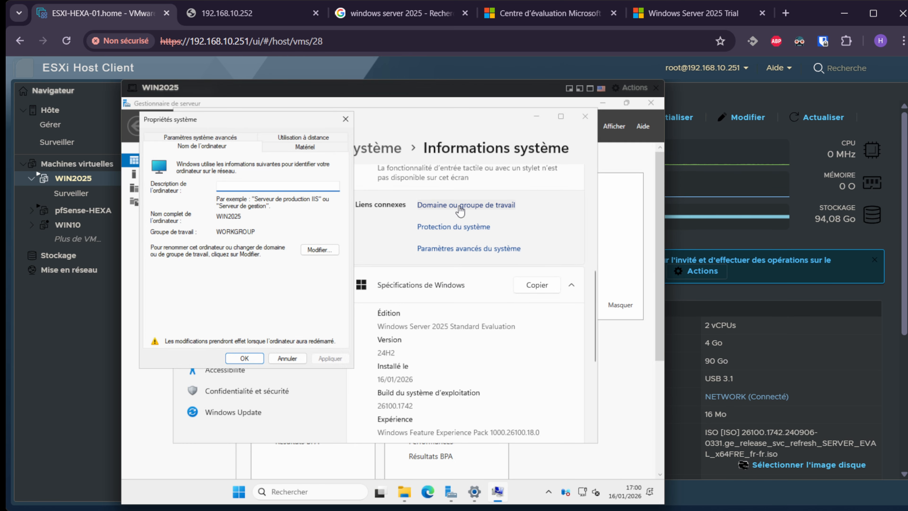
Allow Remote Desktop connections on the Utilisation à distance tab and apply them.
click(303, 137)
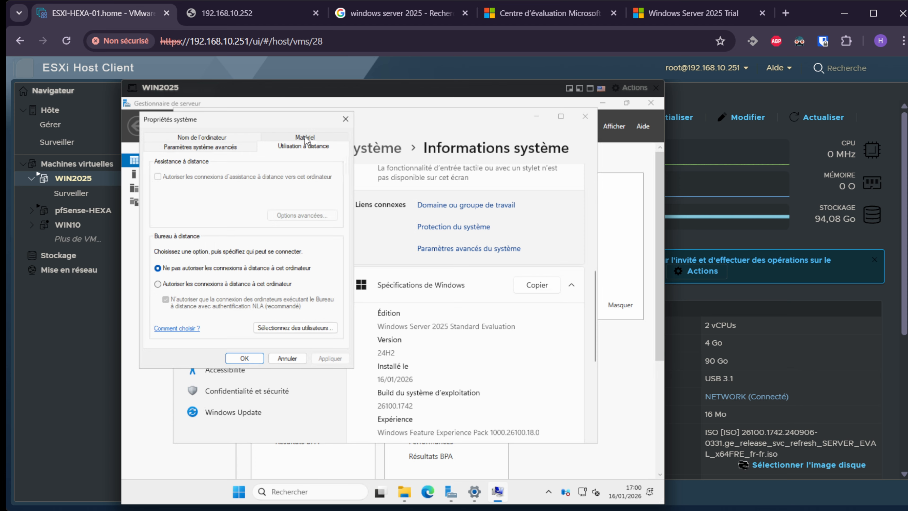
click(158, 283)
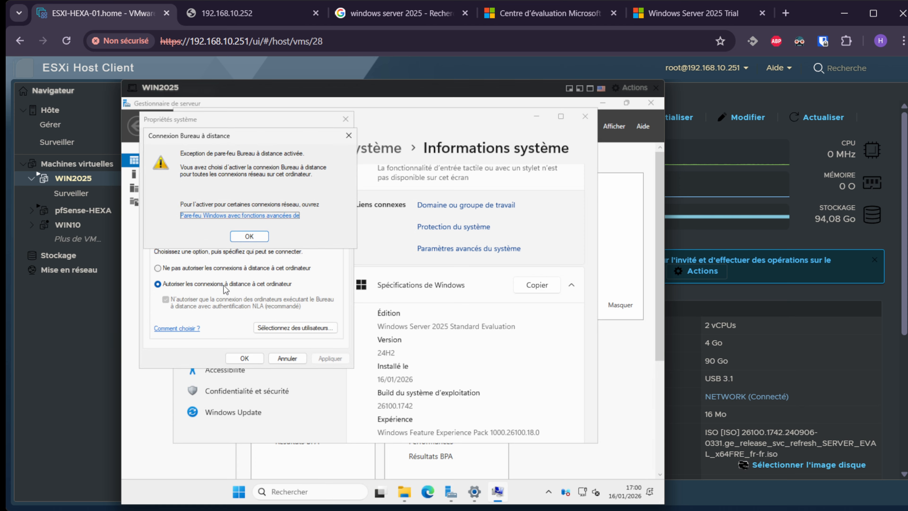
click(242, 236)
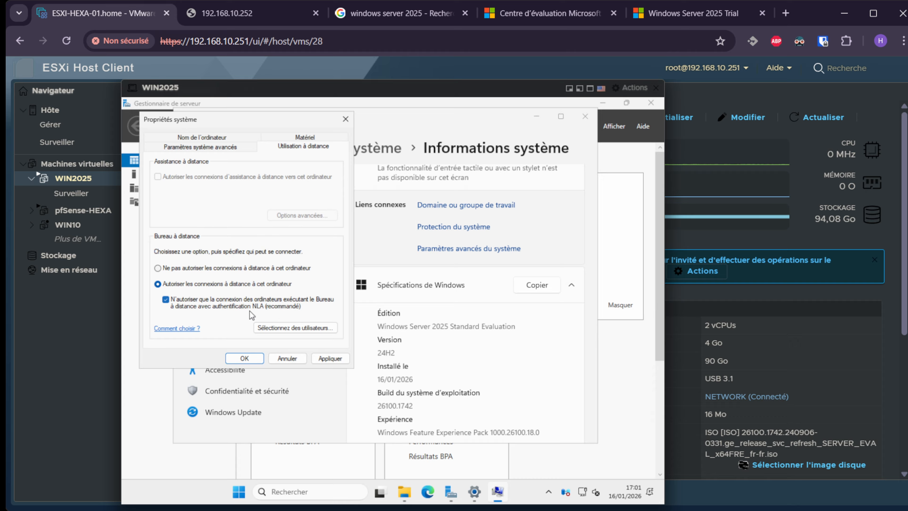
click(295, 328)
click(275, 315)
click(330, 358)
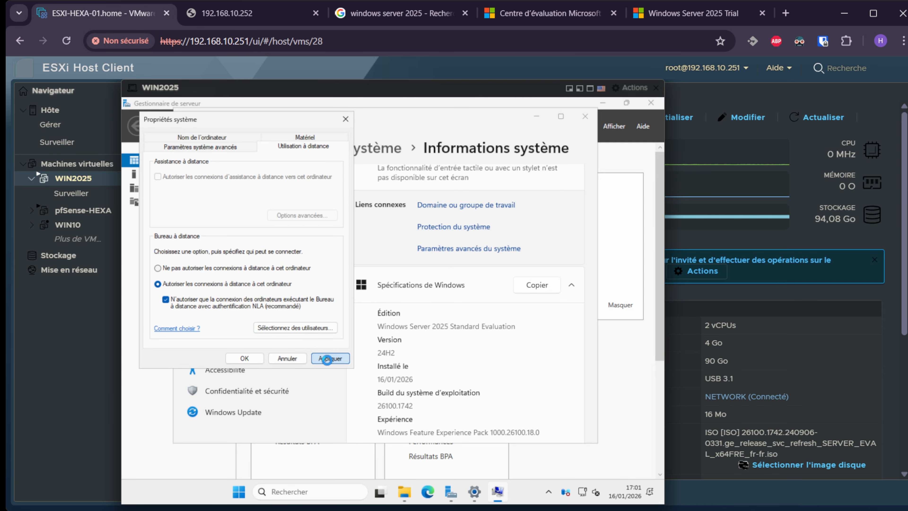
click(244, 358)
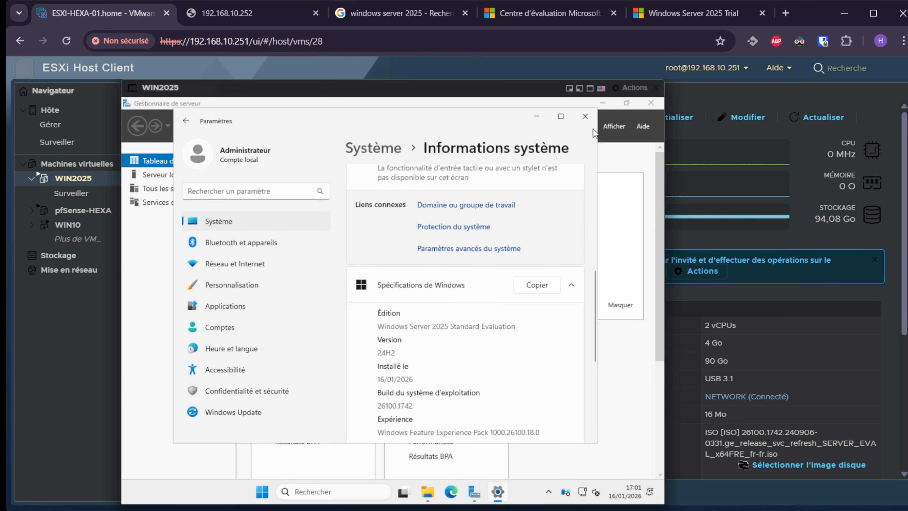
click(592, 116)
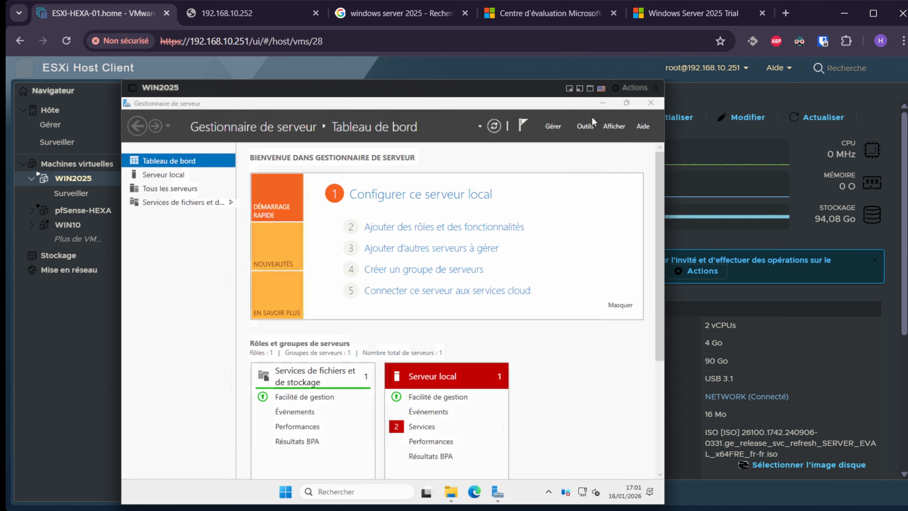
Restart the server from the Start power menu, then open the Run box after reboot.
click(346, 492)
click(285, 491)
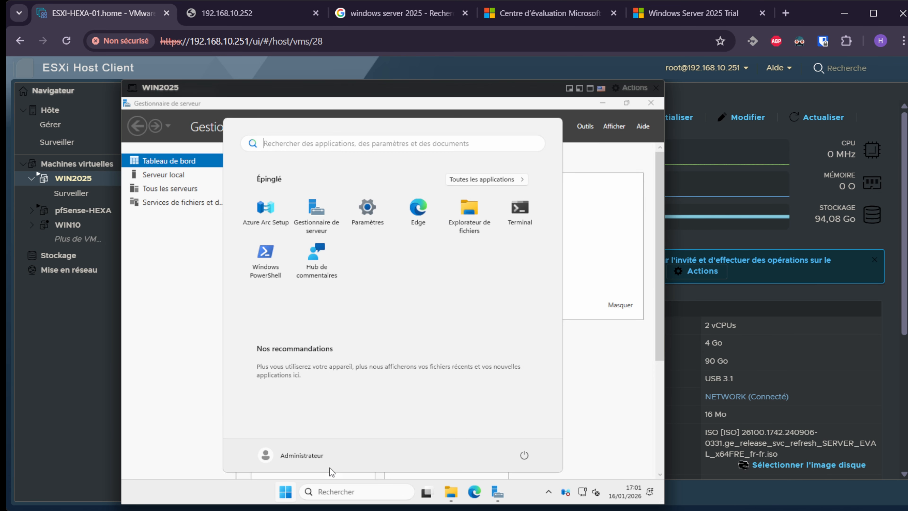
click(523, 455)
click(521, 433)
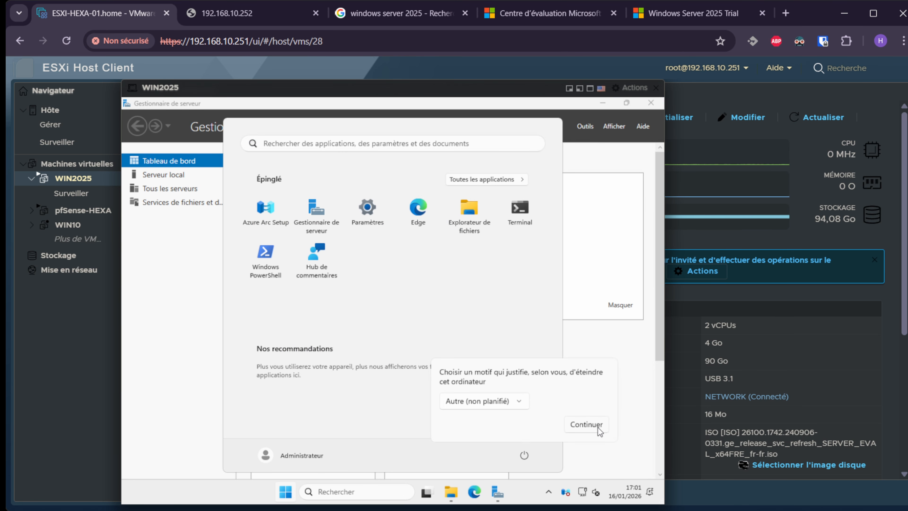
click(598, 428)
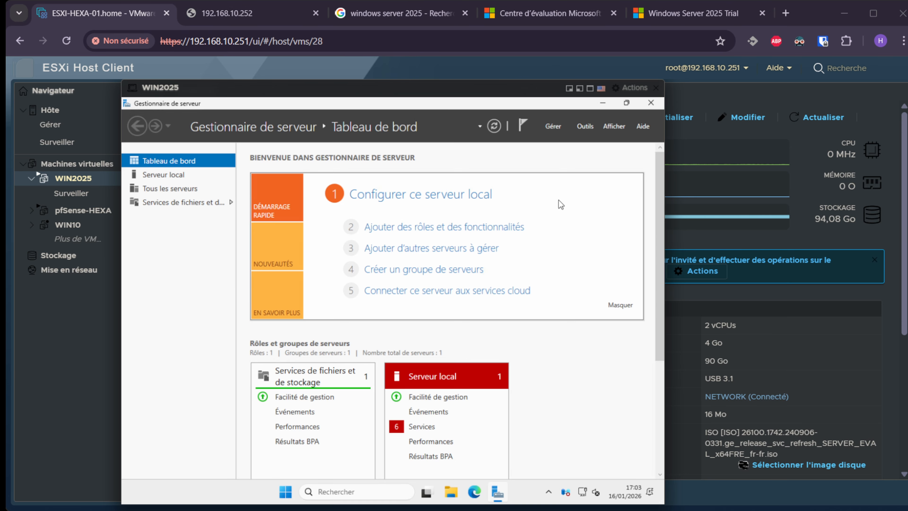
right_click(285, 498)
click(244, 431)
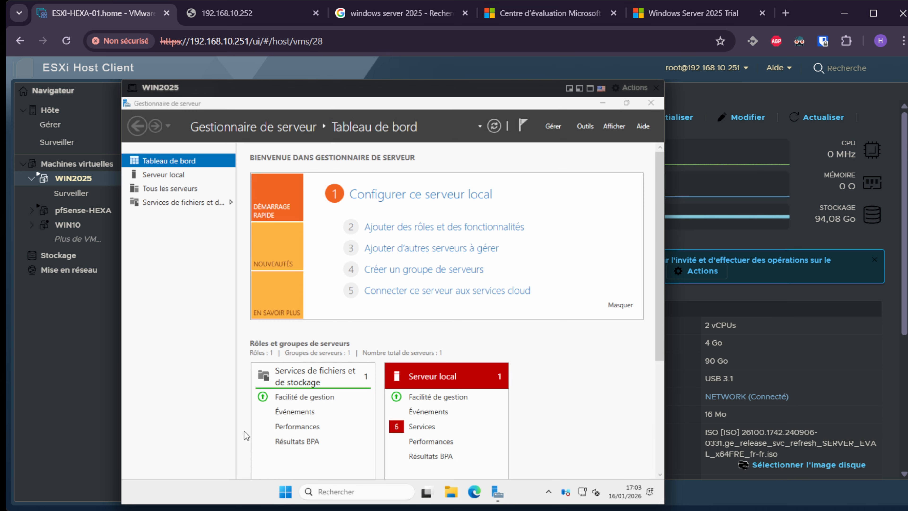
Open Ethernet0's IPv4 properties via ncpa.cpl and switch to a manually set IP address.
text(nc)
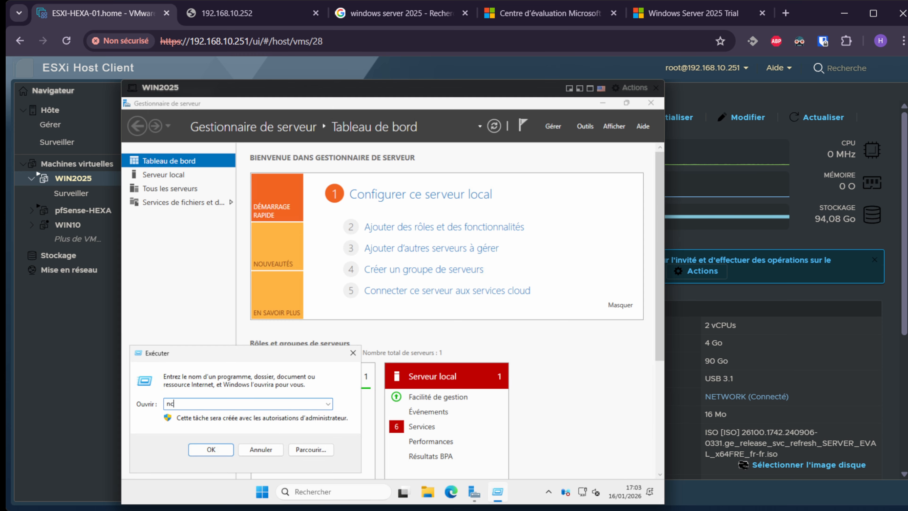
text(pa.cpl)
key(Return)
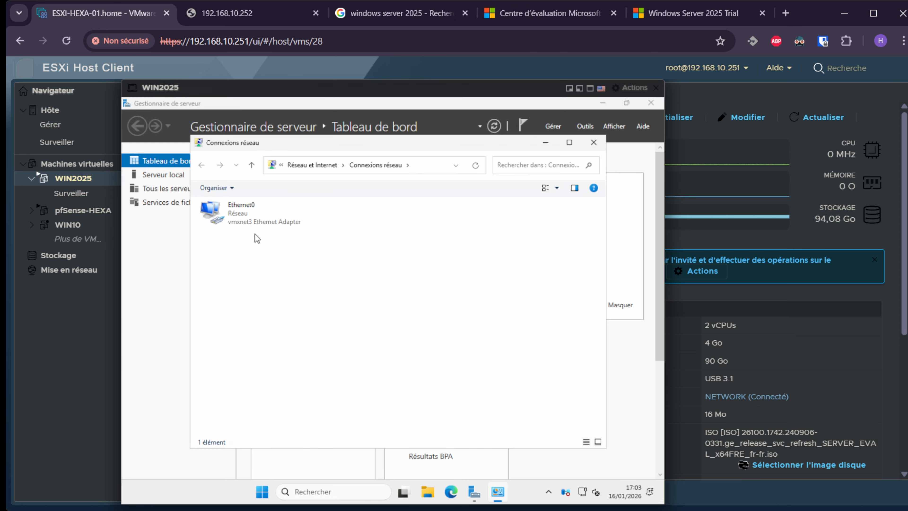
click(234, 219)
right_click(253, 216)
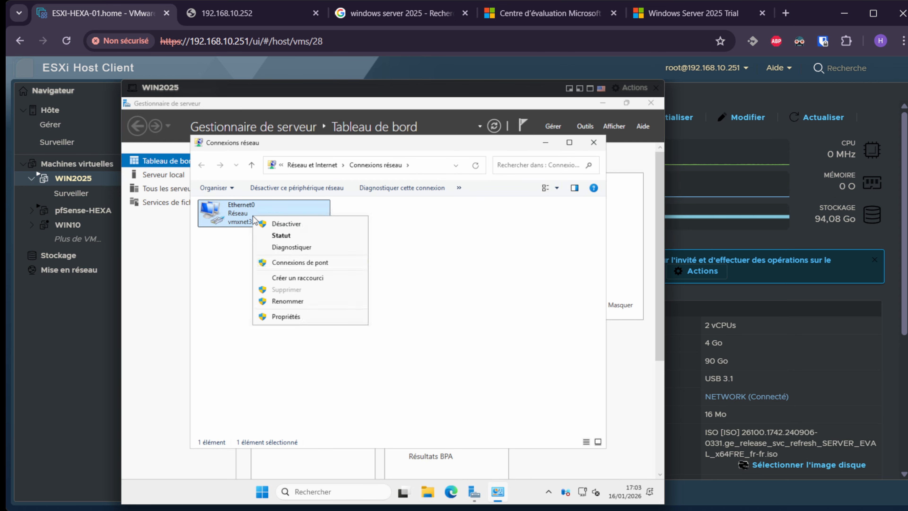
click(279, 315)
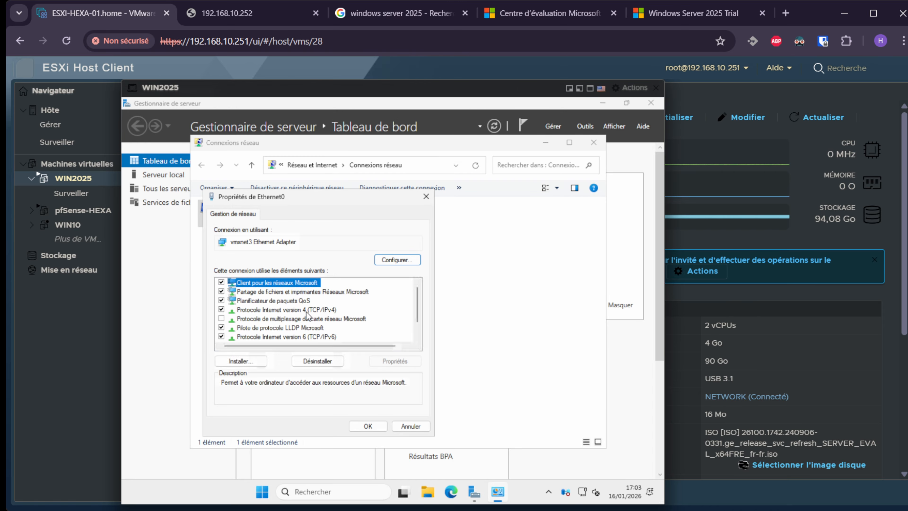
click(286, 310)
click(390, 361)
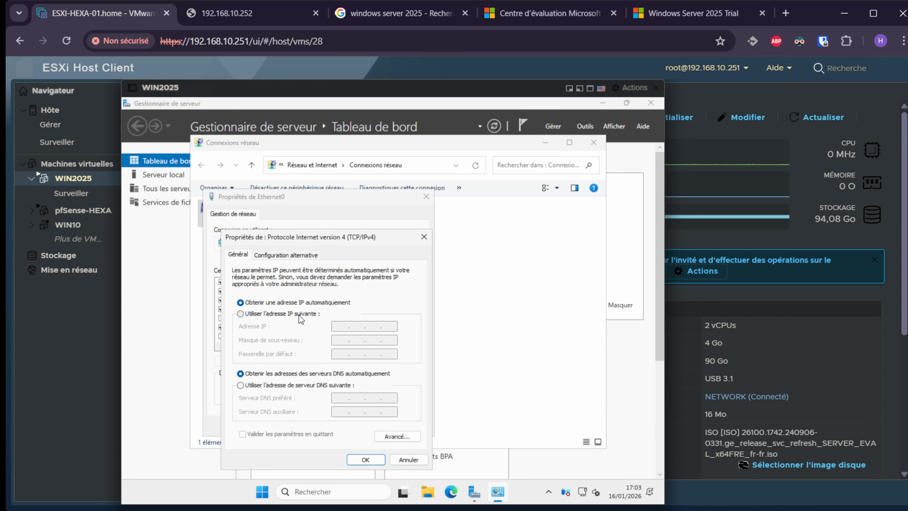
click(299, 316)
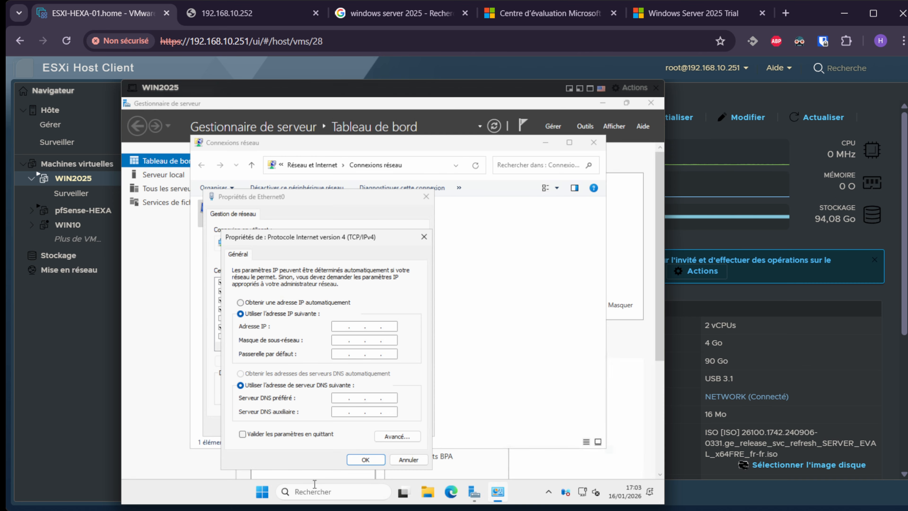
Check the current IPv4 addressing with ipconfig in an administrator command prompt.
click(315, 491)
text(cmd)
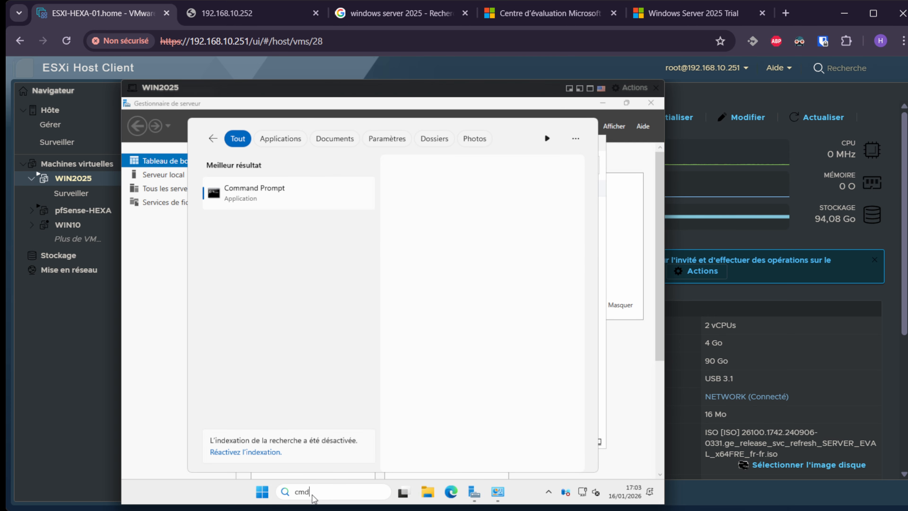
key(ctrl+shift+Return)
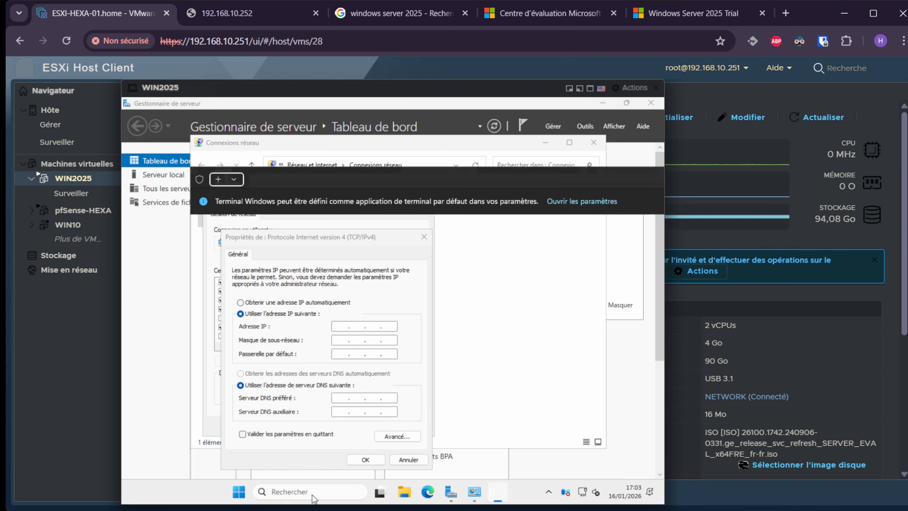
text(ipconfig)
key(Return)
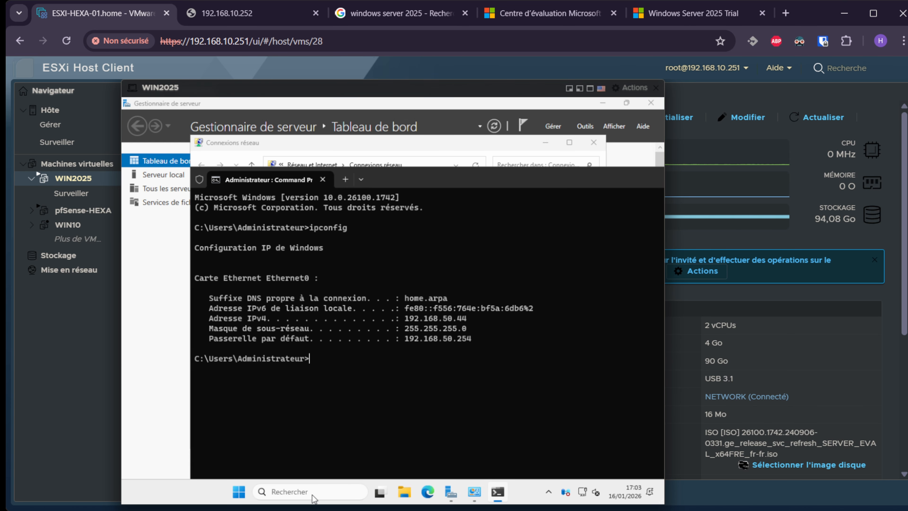
drag(433, 322, 410, 318)
click(423, 354)
drag(456, 320, 417, 319)
click(464, 335)
drag(597, 183, 502, 182)
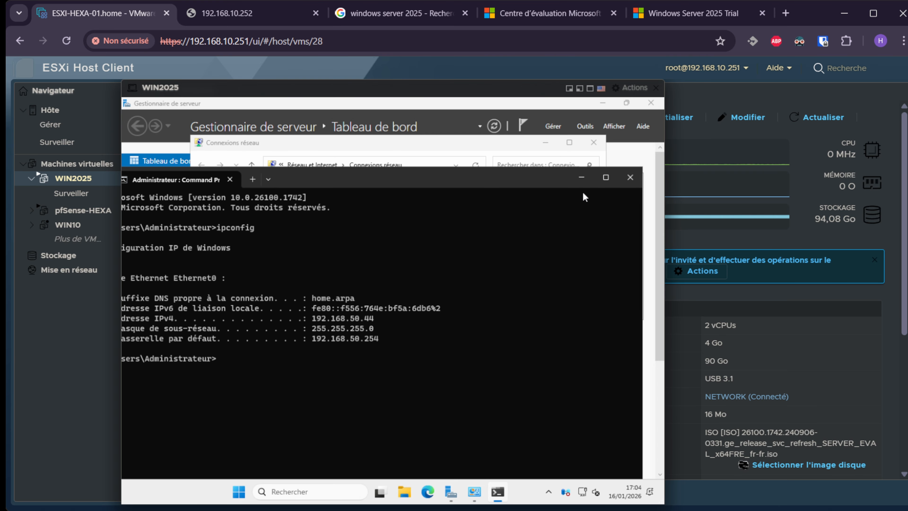
click(649, 180)
click(474, 492)
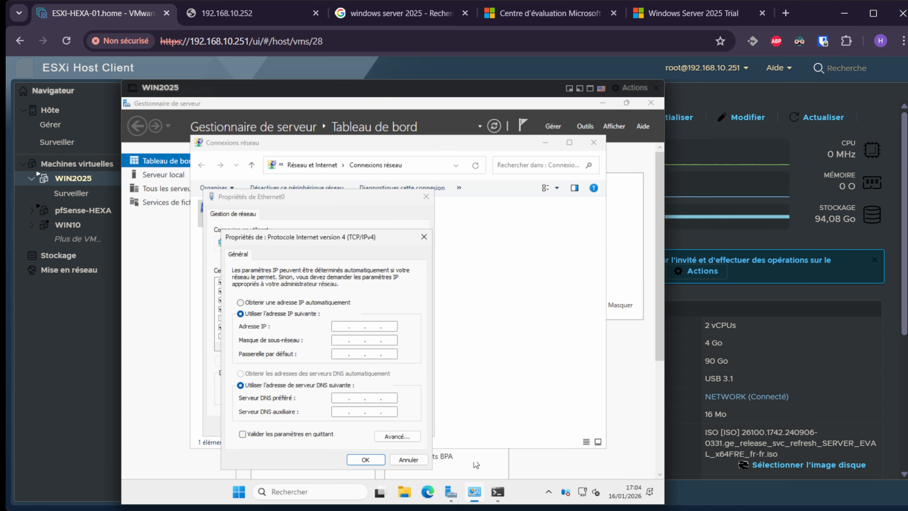
Enter IP 192.168.50.250, mask 255.255.255.0, gateway 192.168.50.254 and a loopback DNS, then confirm.
text(192.168.50.250)
key(Tab)
key(Tab)
text(192.168.50.254)
key(Tab)
key(Tab)
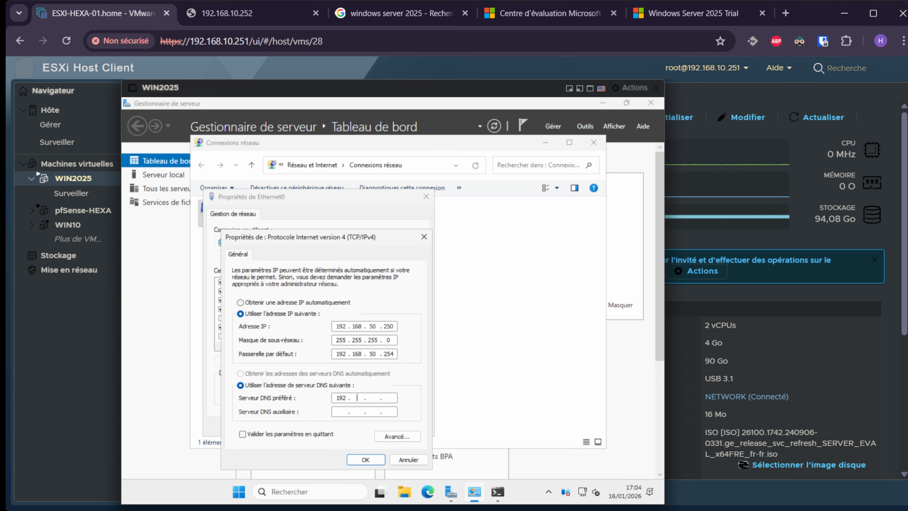
key(BackSpace)
key(BackSpace)
key(BackSpace)
text(127 .)
click(365, 459)
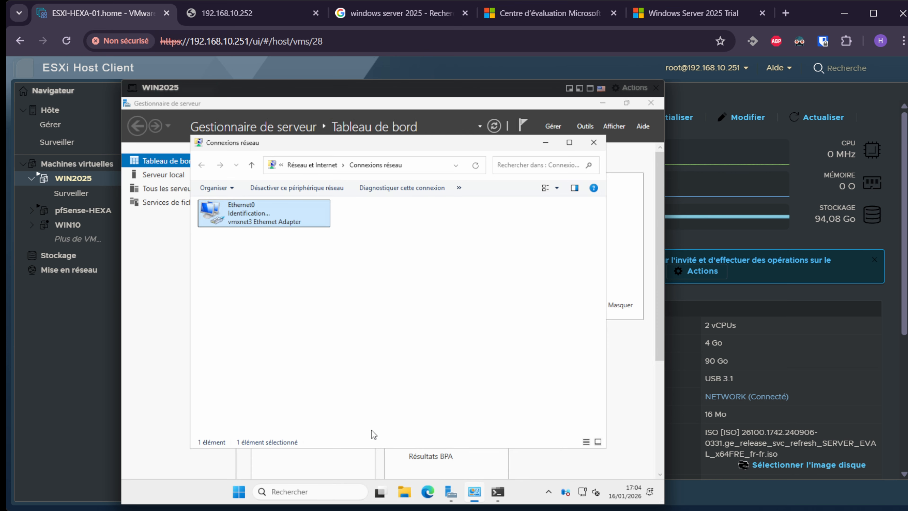
click(371, 427)
click(593, 142)
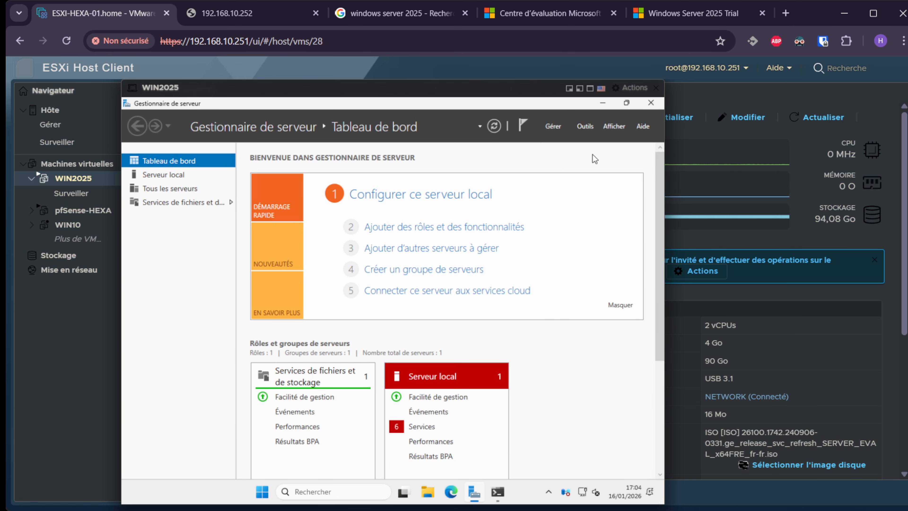
In Add Roles and Features for WIN2025, select AD DS and DHCP Server with their required features.
click(552, 127)
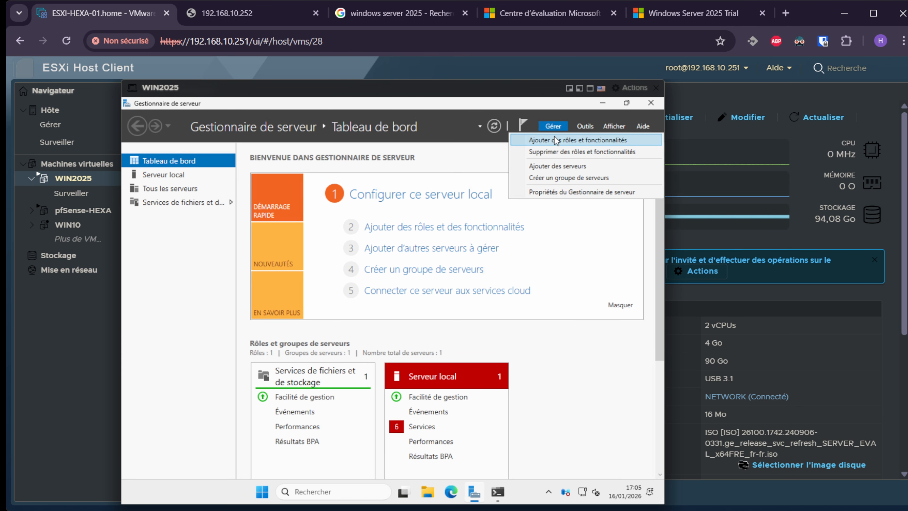
click(554, 136)
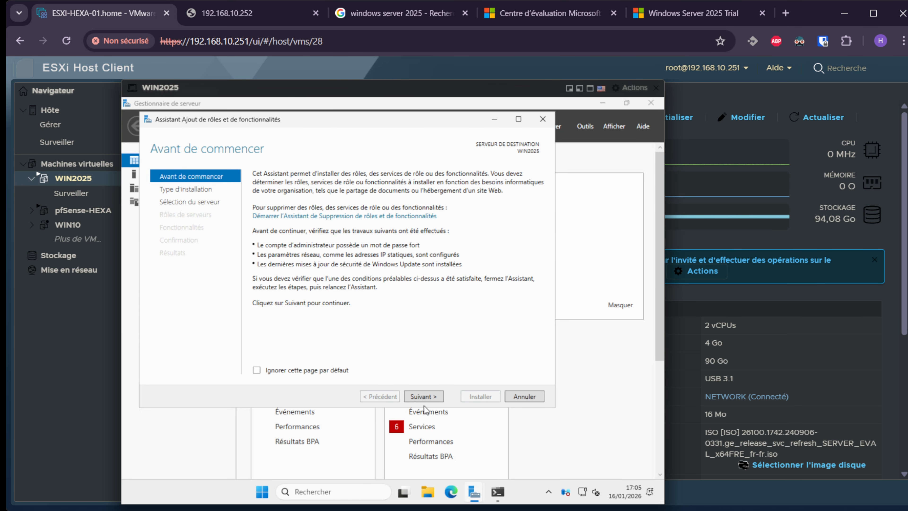
click(421, 398)
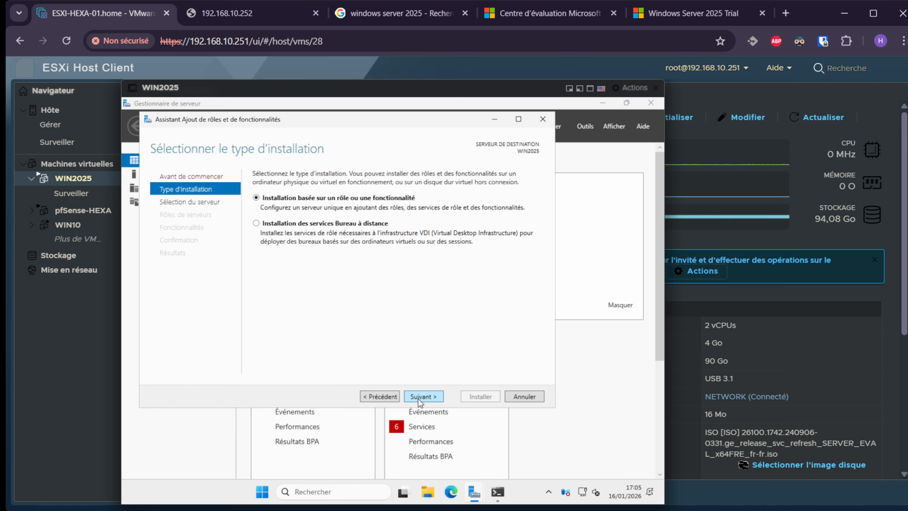
click(430, 397)
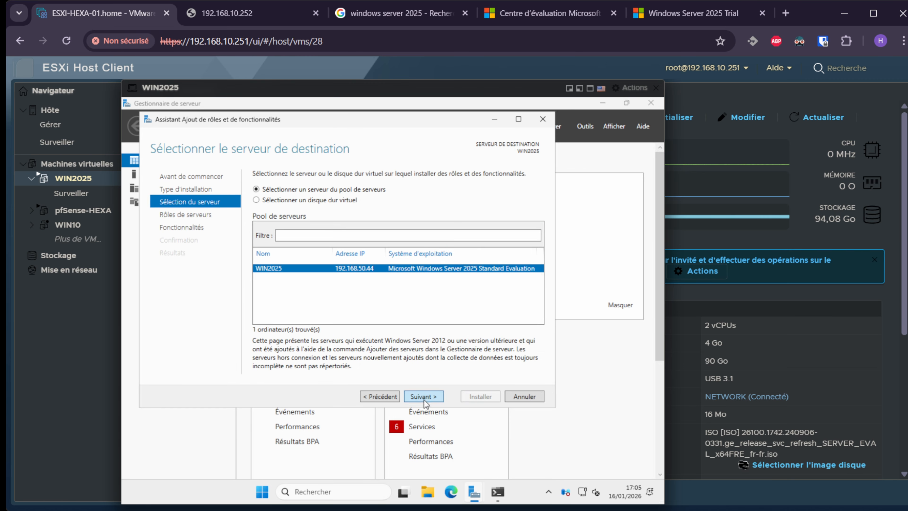
click(425, 400)
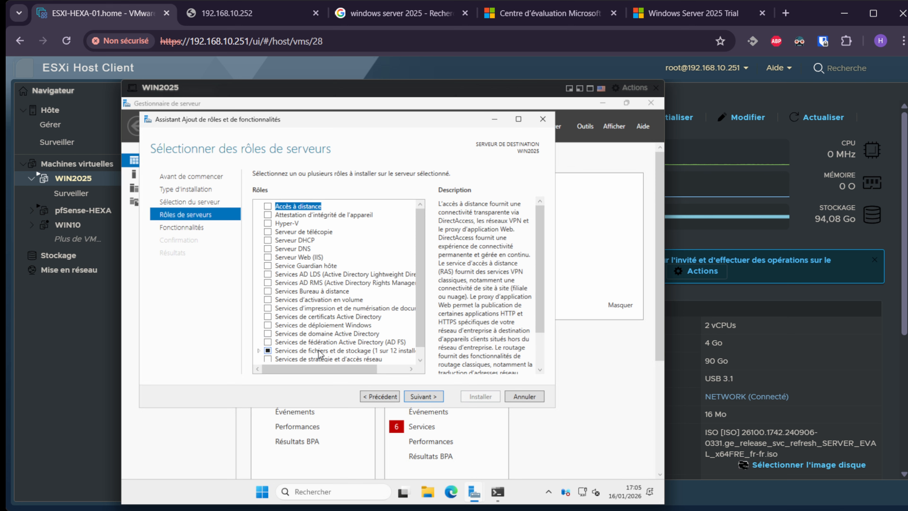
click(268, 334)
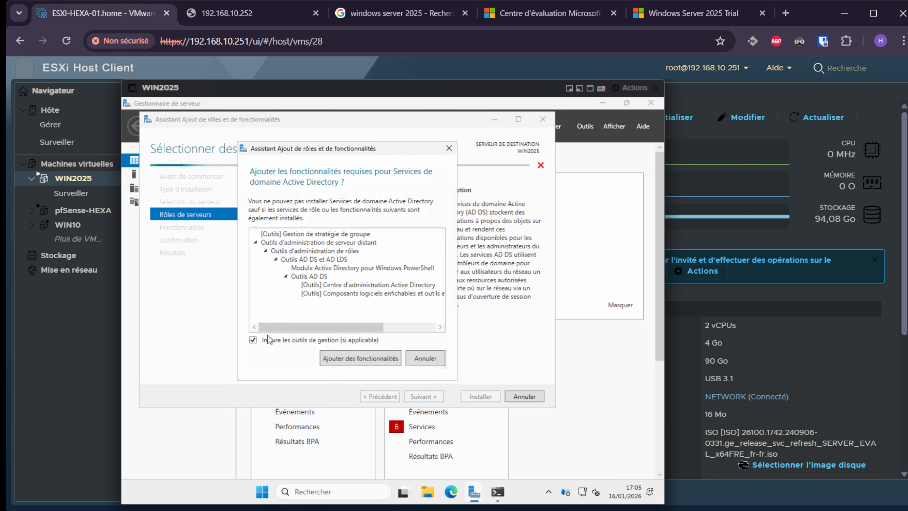
click(376, 362)
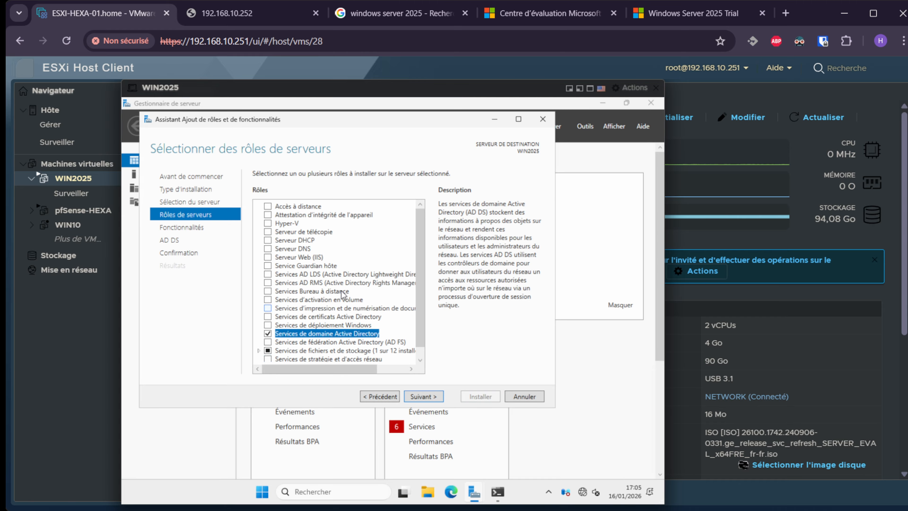
click(267, 240)
click(372, 365)
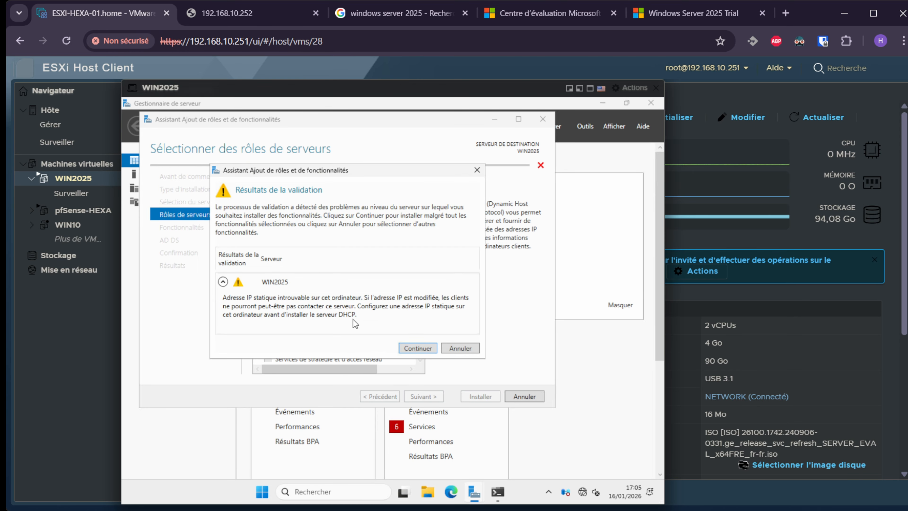
click(420, 352)
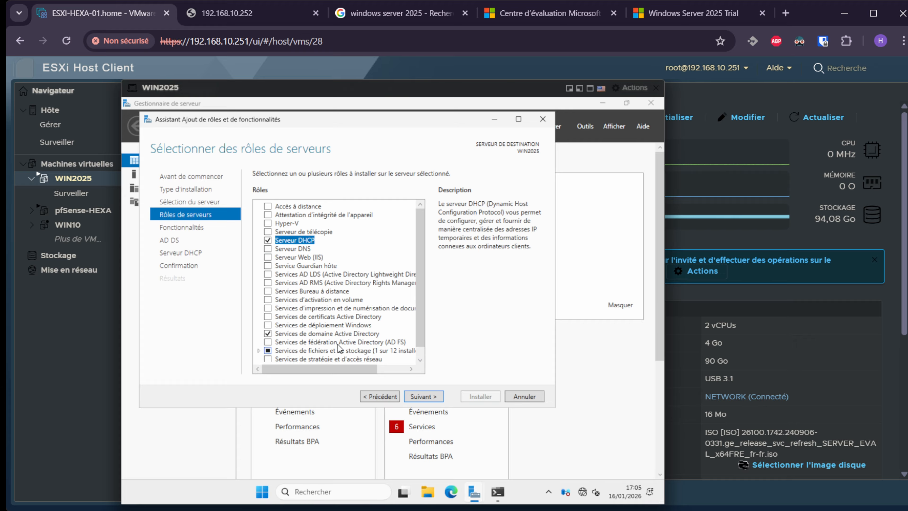
Add the File Server role under File and Storage Services, including file and iSCSI services.
scroll(331, 329, down, 1)
scroll(331, 329, up, 1)
scroll(339, 338, down, 1)
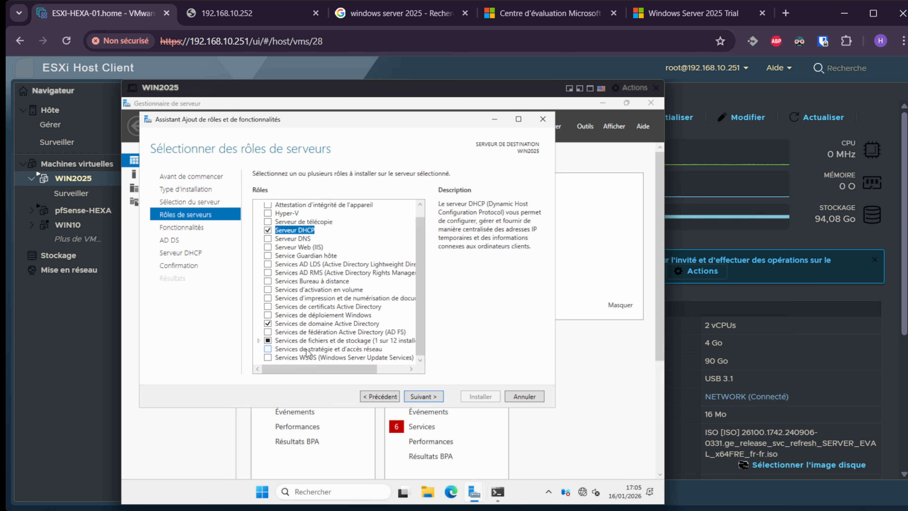
click(258, 340)
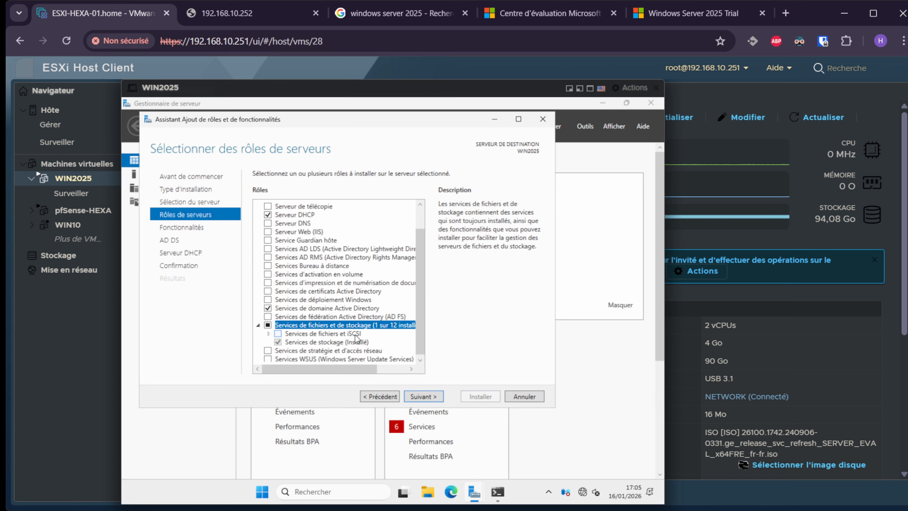
click(269, 334)
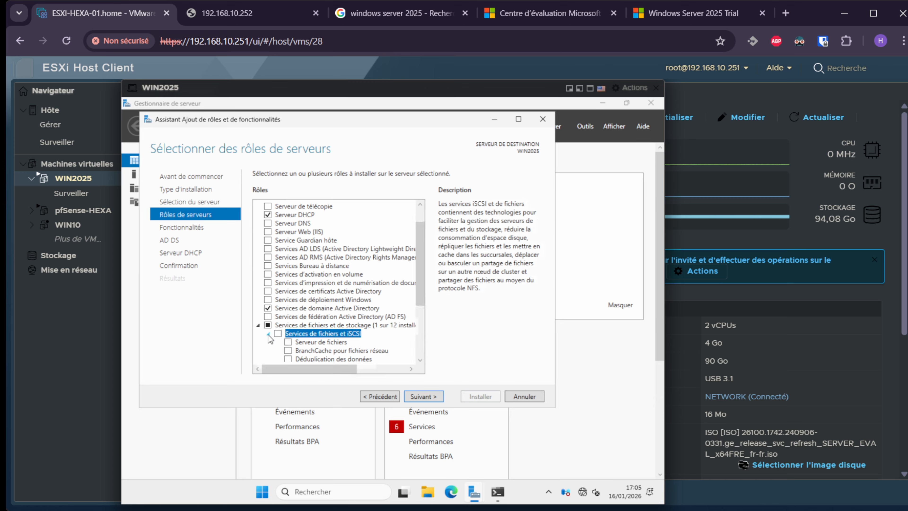
click(279, 334)
scroll(318, 325, down, 2)
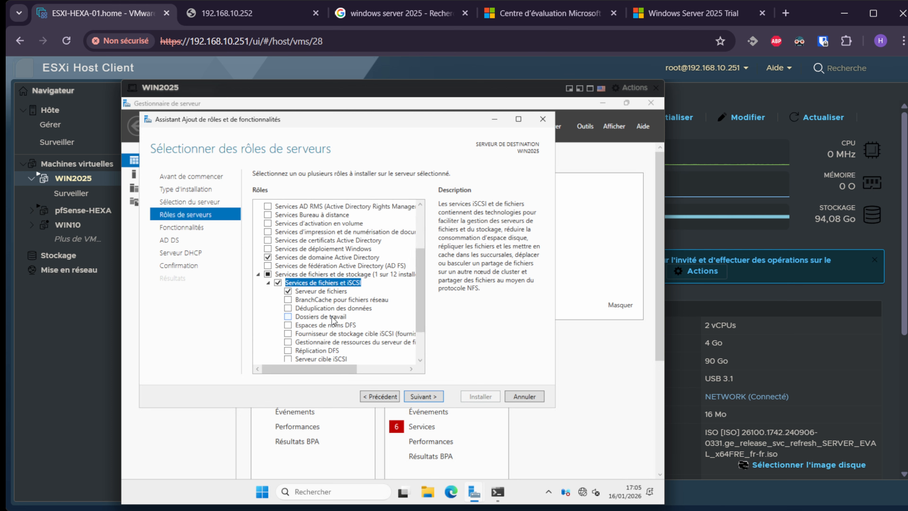
scroll(334, 321, down, 1)
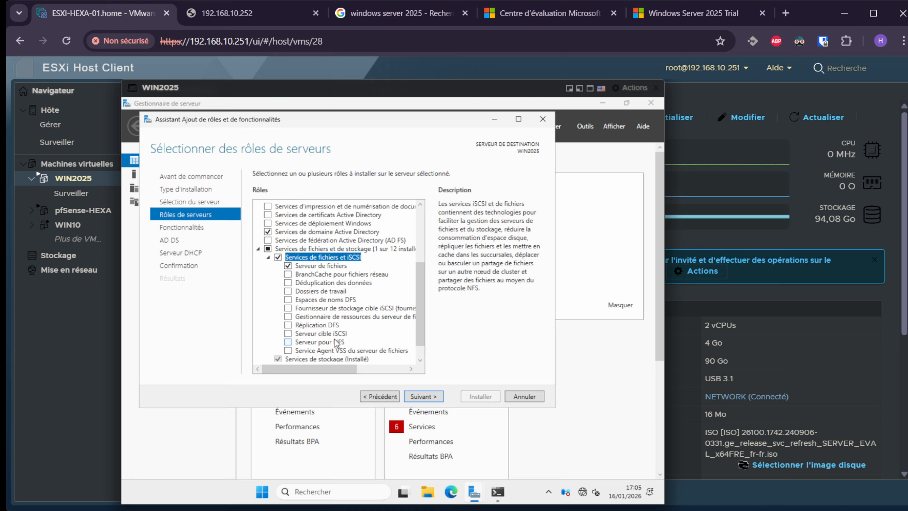
Move past the features and AD DS pages and start installing the selected roles.
click(426, 396)
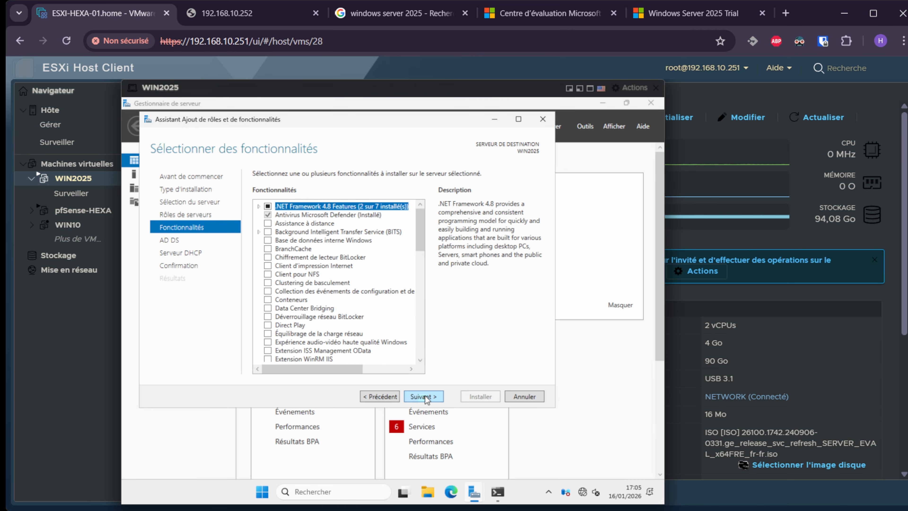
click(425, 396)
click(425, 395)
click(425, 396)
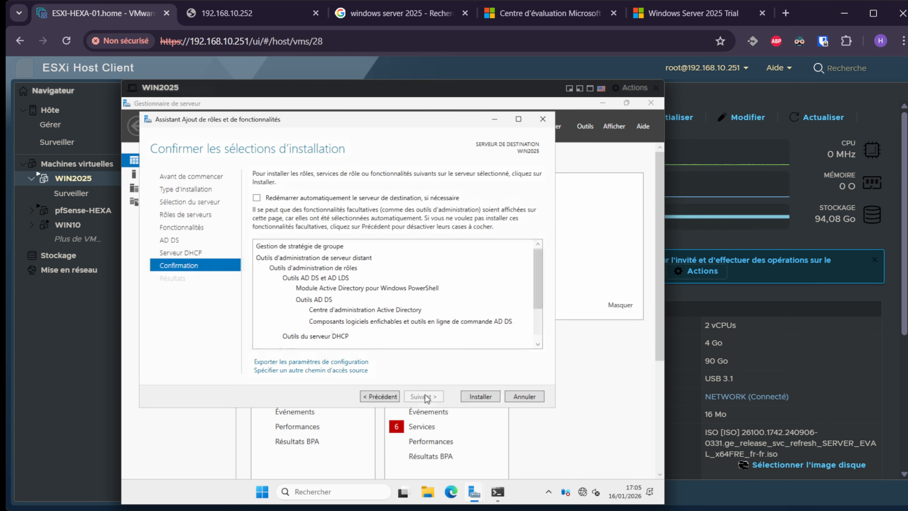
click(492, 393)
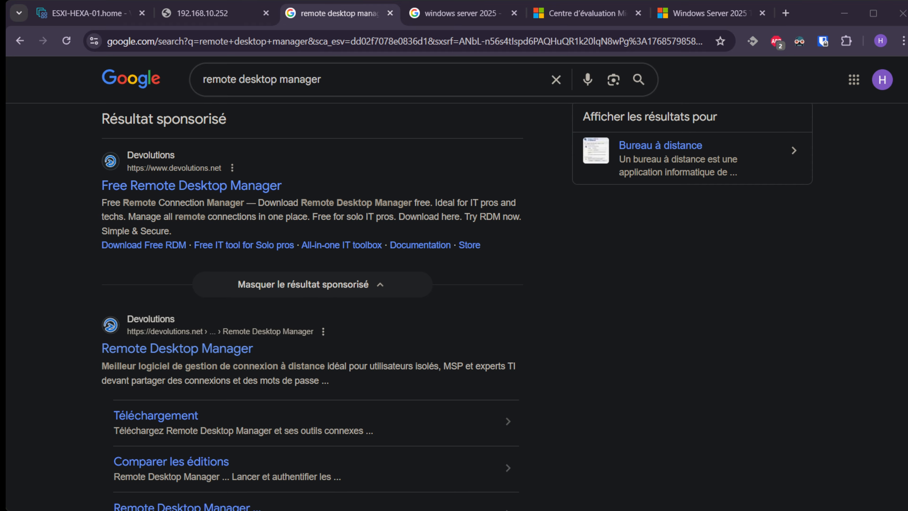
Scroll through the Google results for remote desktop manager.
scroll(178, 285, down, 2)
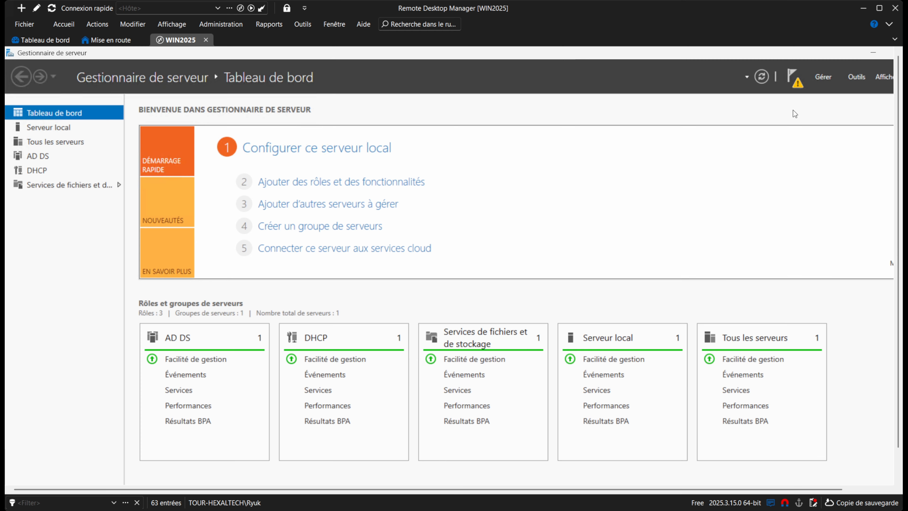
Create new forest hexaltech.lab from the notification flag, install it, and acknowledge the sign-out notice.
click(795, 79)
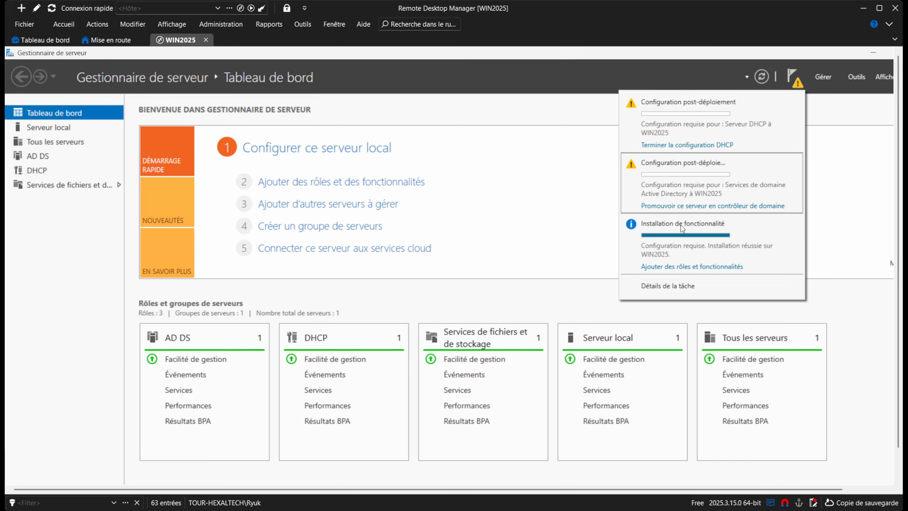
click(734, 207)
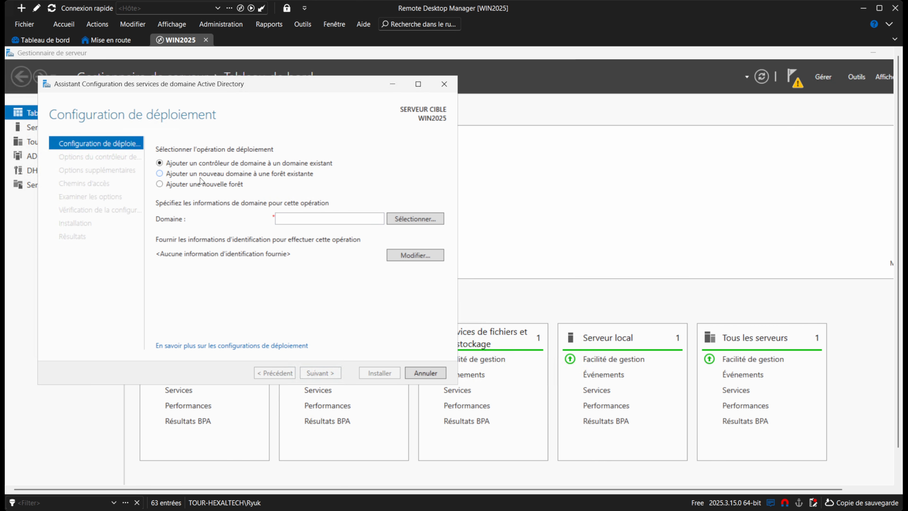
click(186, 185)
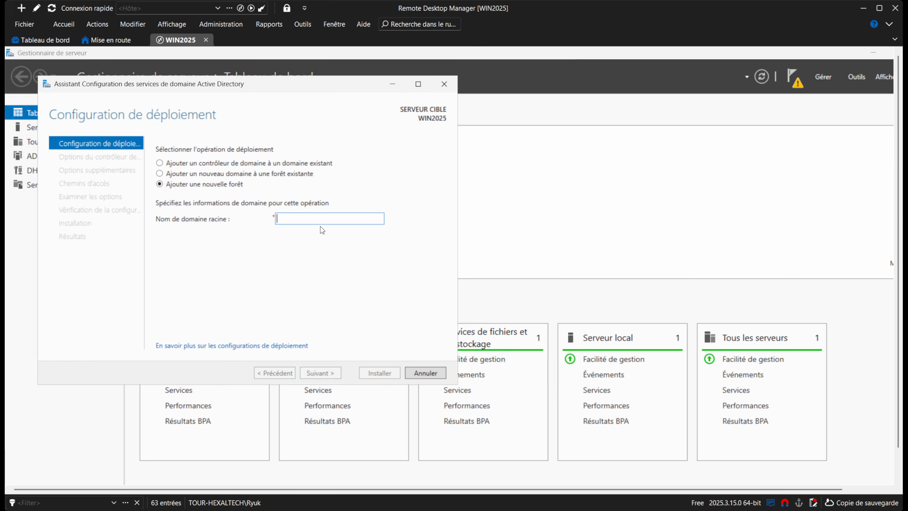
text(hexaltech.lab)
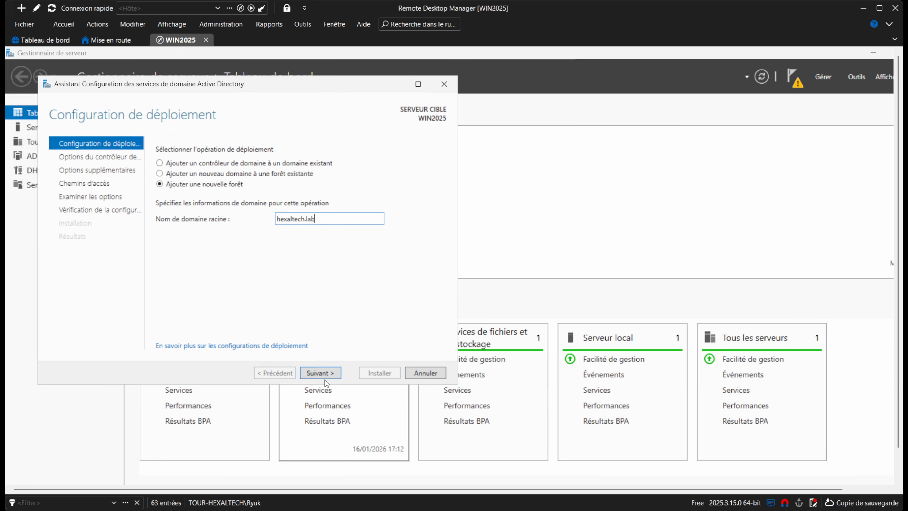
click(321, 372)
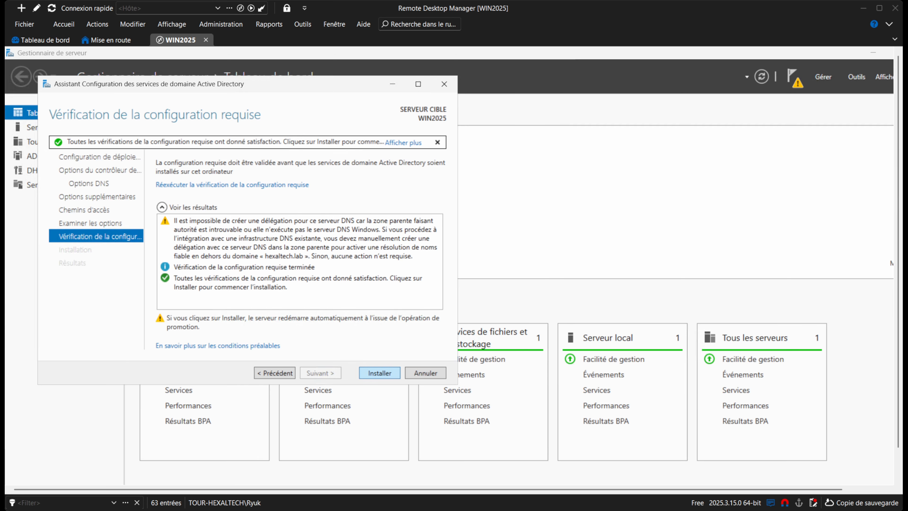
click(380, 373)
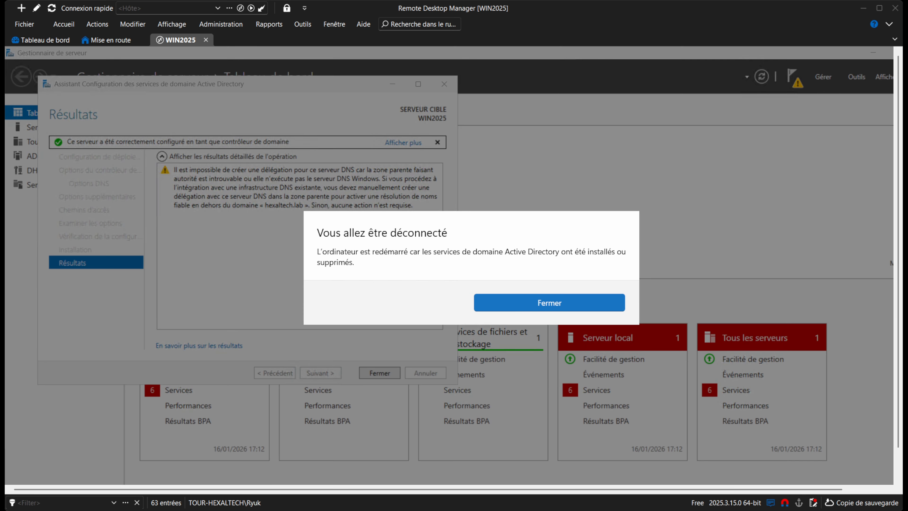
click(526, 302)
click(379, 374)
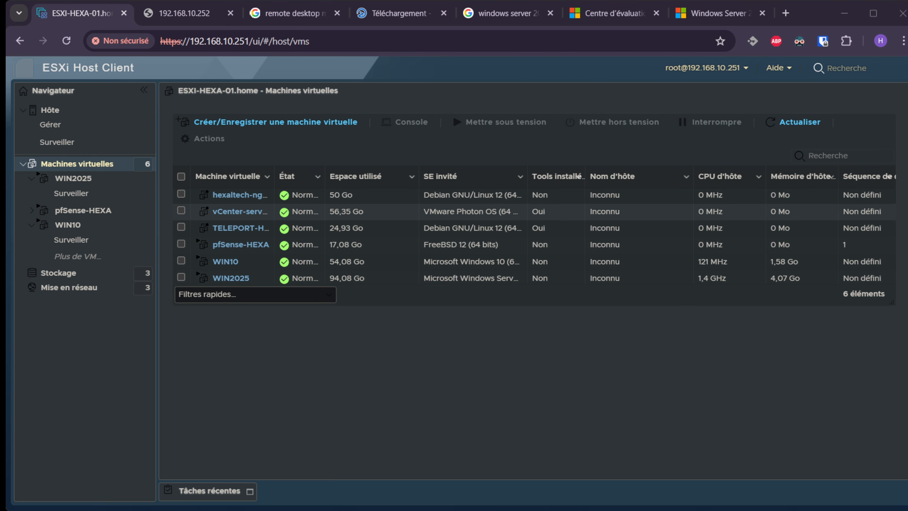
Open WIN2025's Modifier les paramètres from the VM list and save with ENREGISTRER.
click(237, 280)
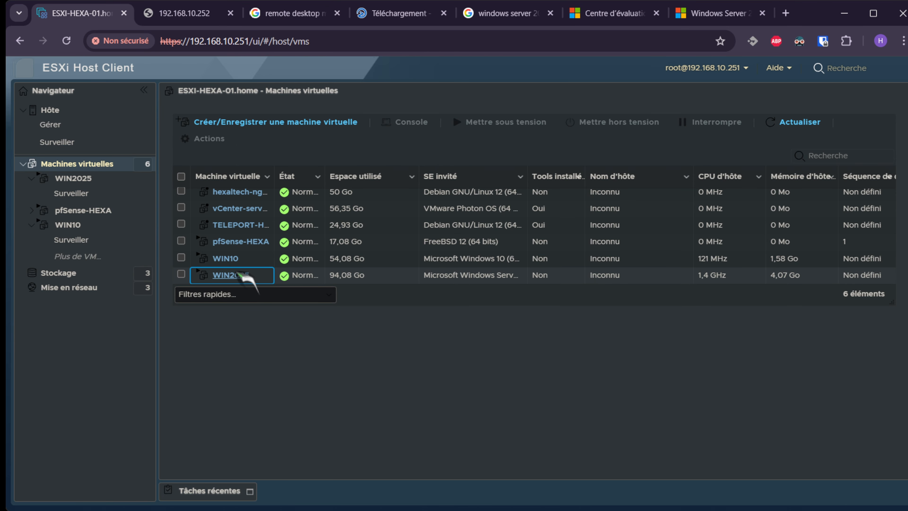
right_click(237, 275)
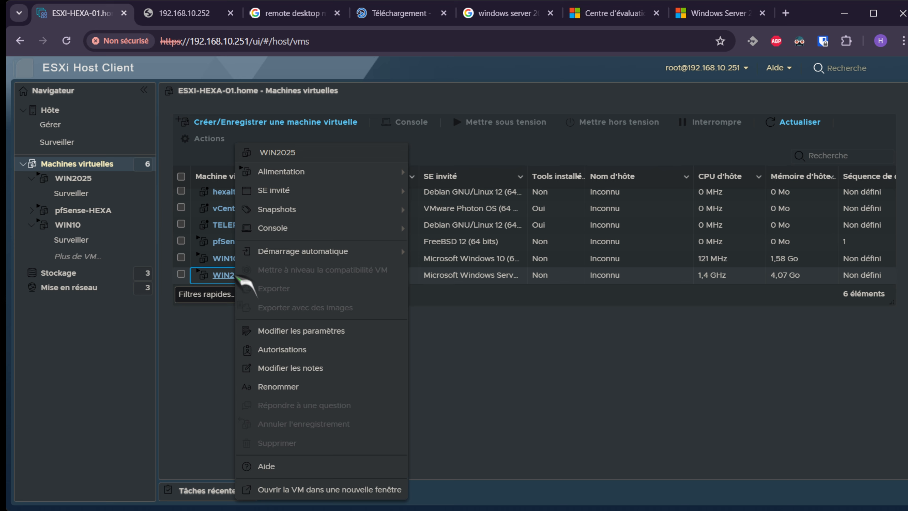
click(307, 331)
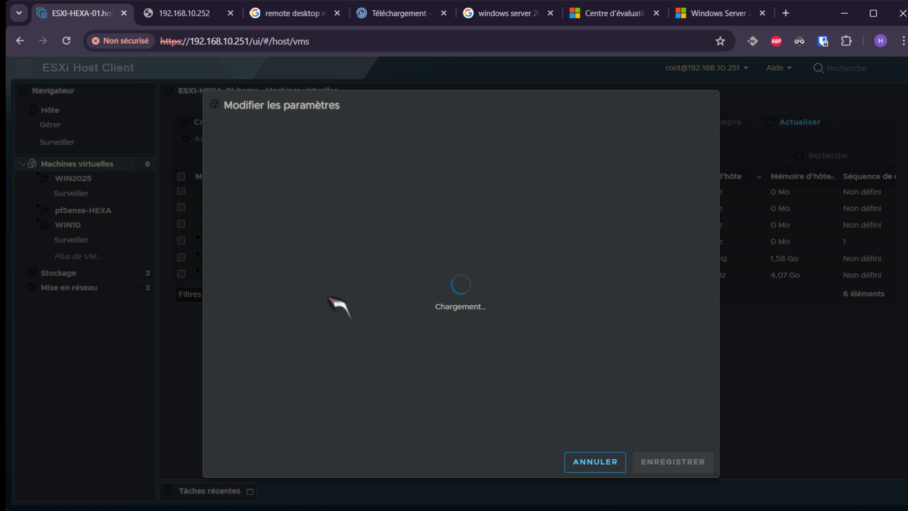
click(674, 462)
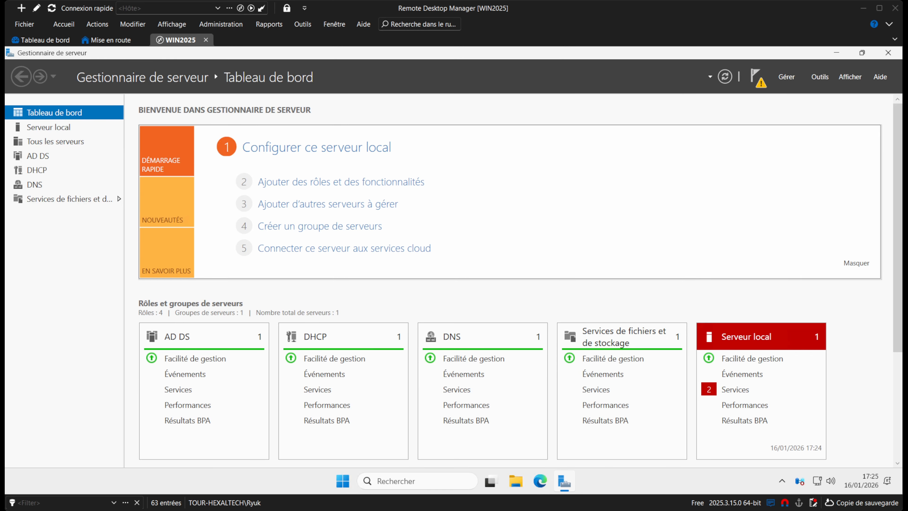
Run DHCP post-install to create security groups and authorize the server, then open the DHCP page.
click(756, 76)
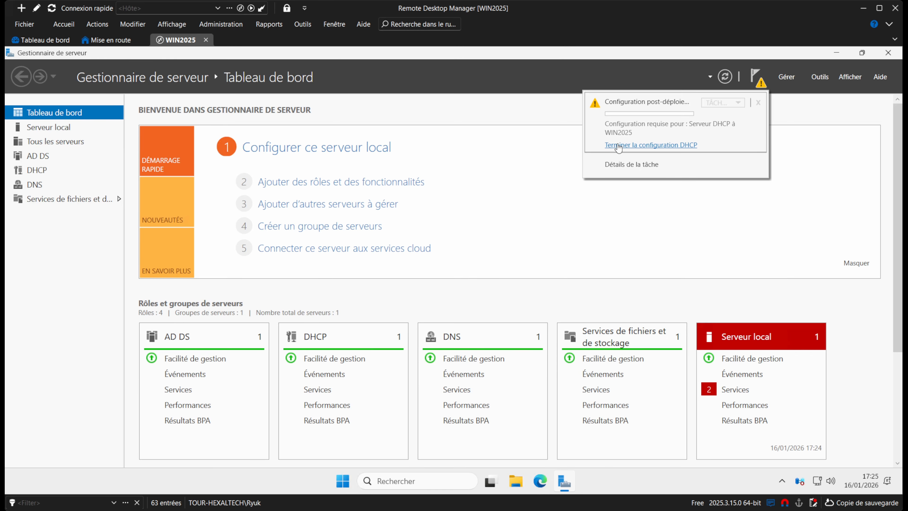
click(672, 145)
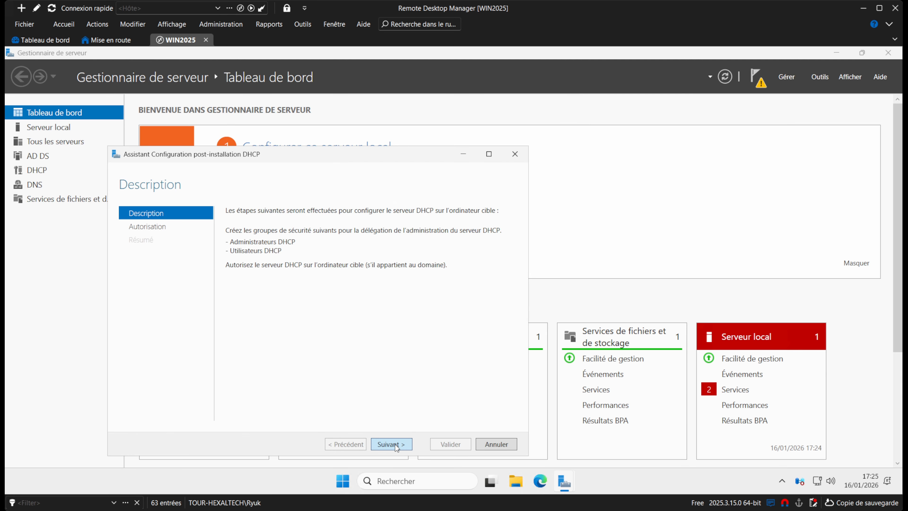
click(396, 446)
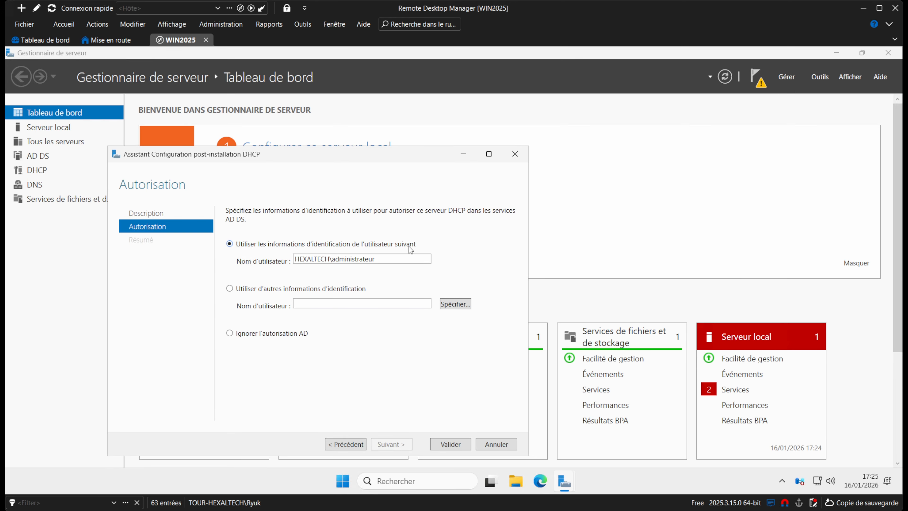
drag(385, 259, 242, 271)
click(381, 259)
click(448, 444)
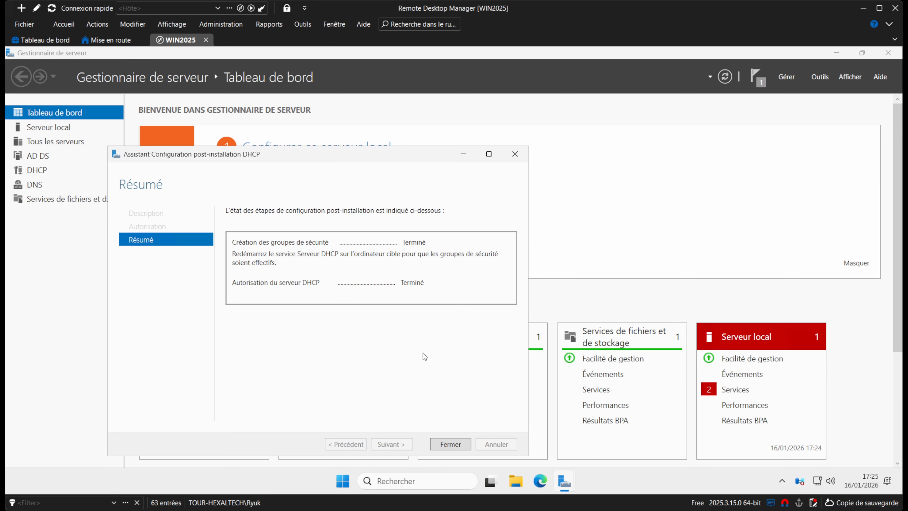
click(448, 443)
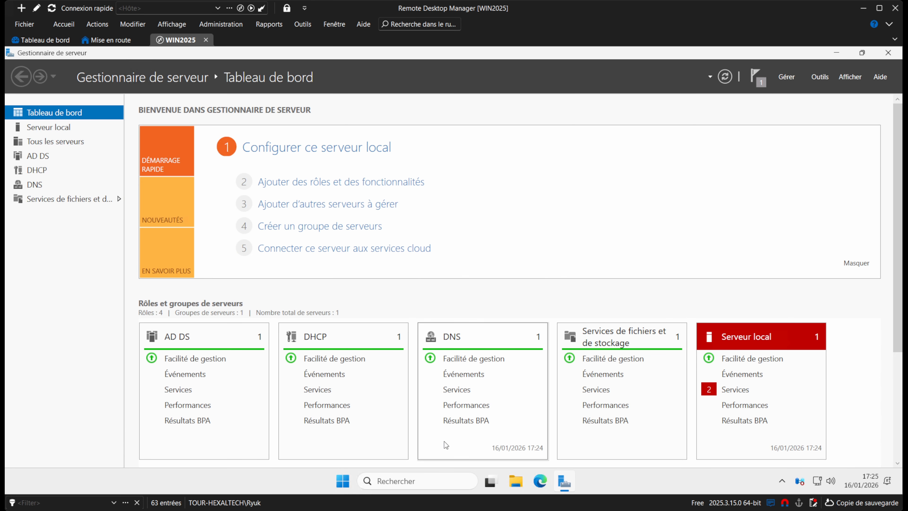
click(53, 173)
right_click(193, 179)
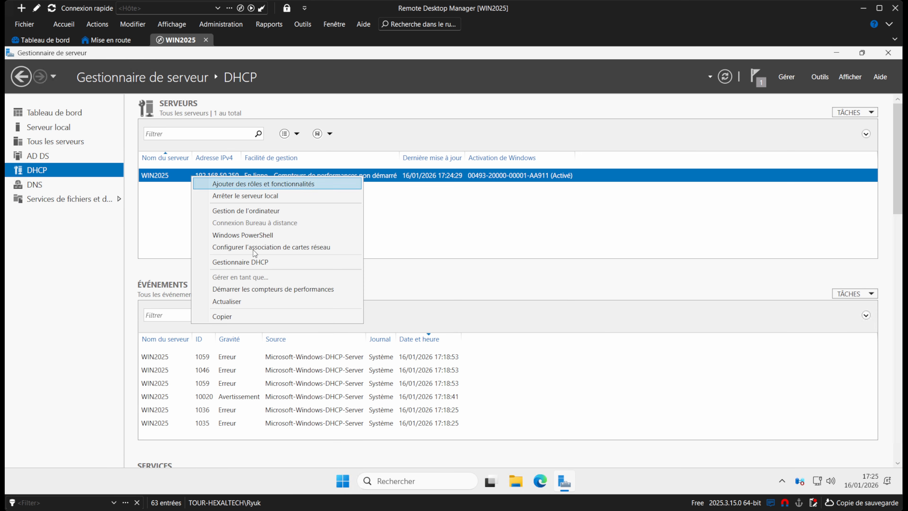
Open the DHCP console and start a new scope under WIN2025's IPv4 node.
click(241, 262)
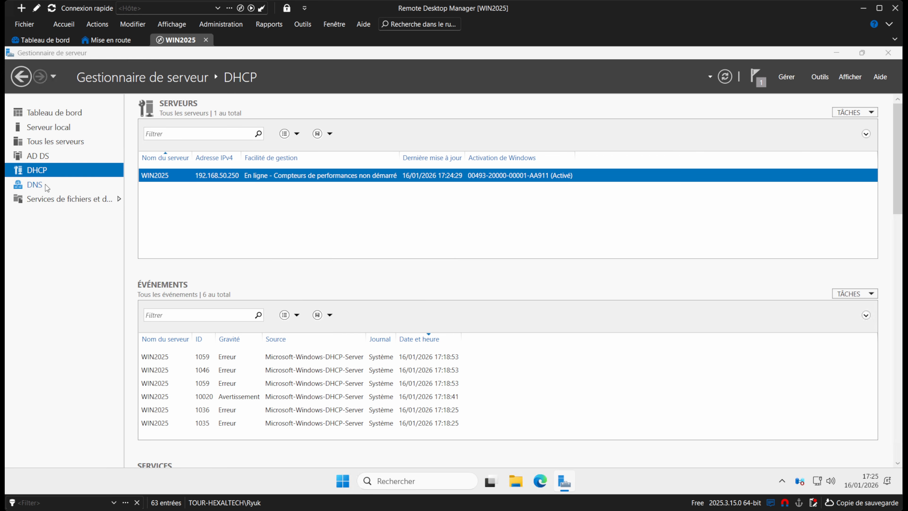
drag(147, 95, 239, 122)
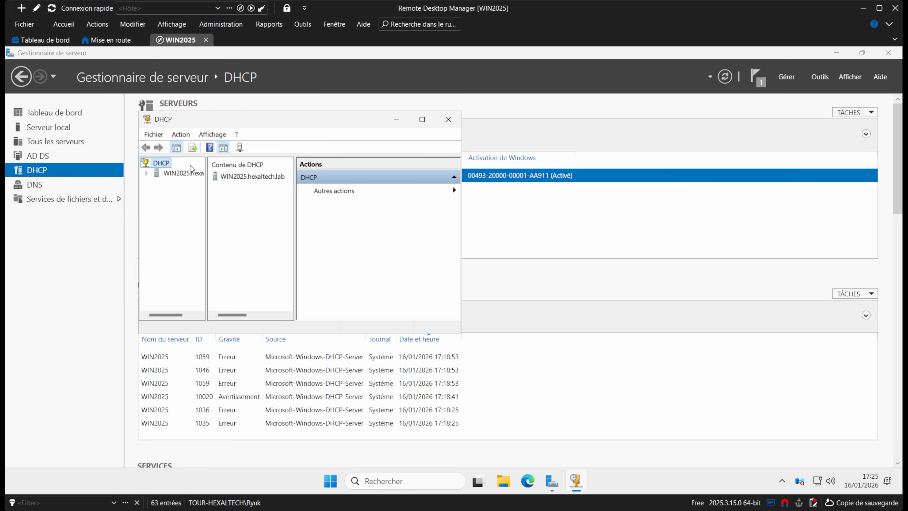
click(146, 173)
click(156, 183)
click(176, 187)
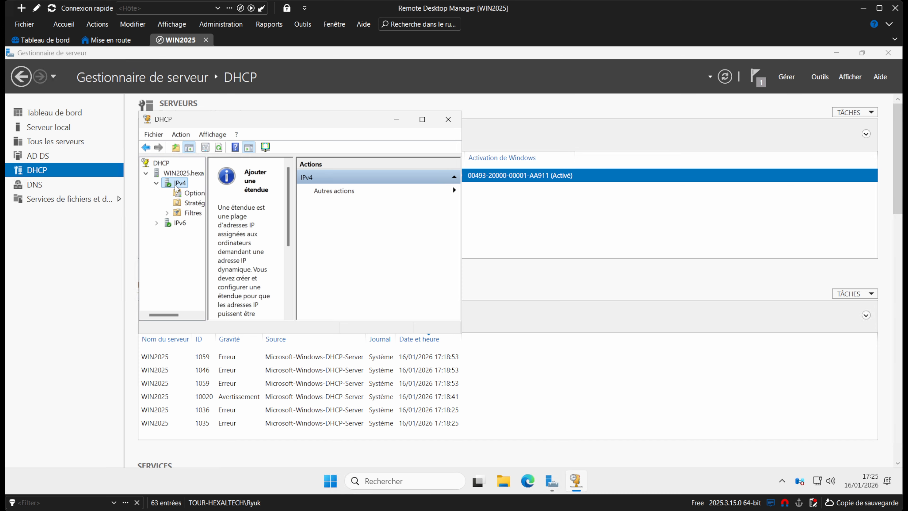
right_click(176, 189)
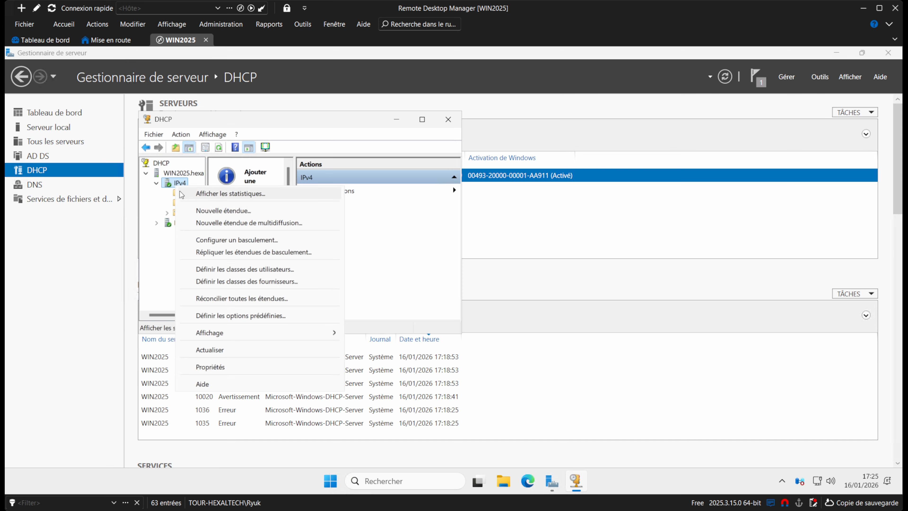
click(218, 210)
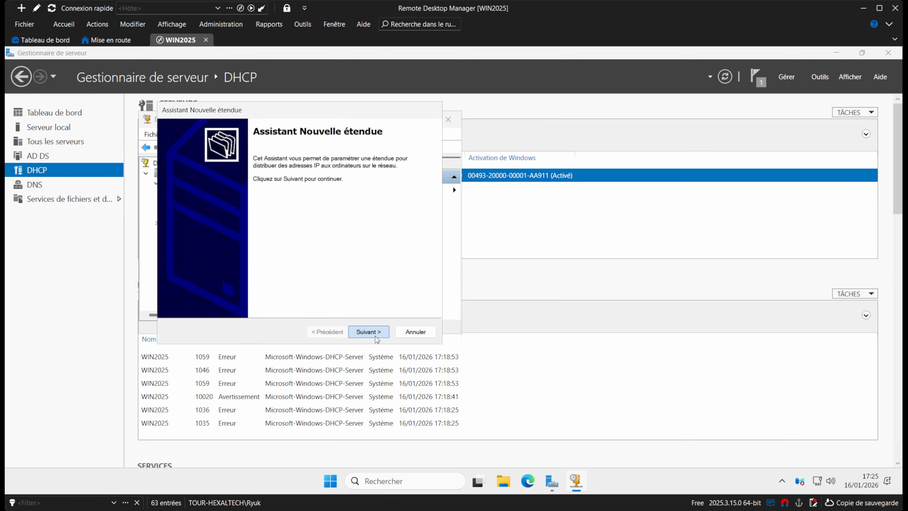
Name the scope, set range 192.168.50.20–192.168.50.30, skip exclusions and keep the lease duration.
click(361, 331)
text(E)
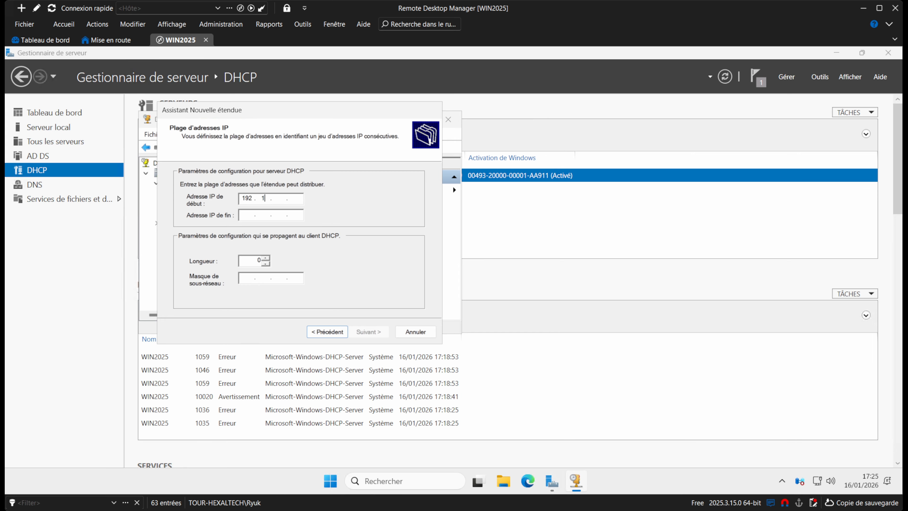
text(68 . 50)
key(Tab)
text(168 . 50)
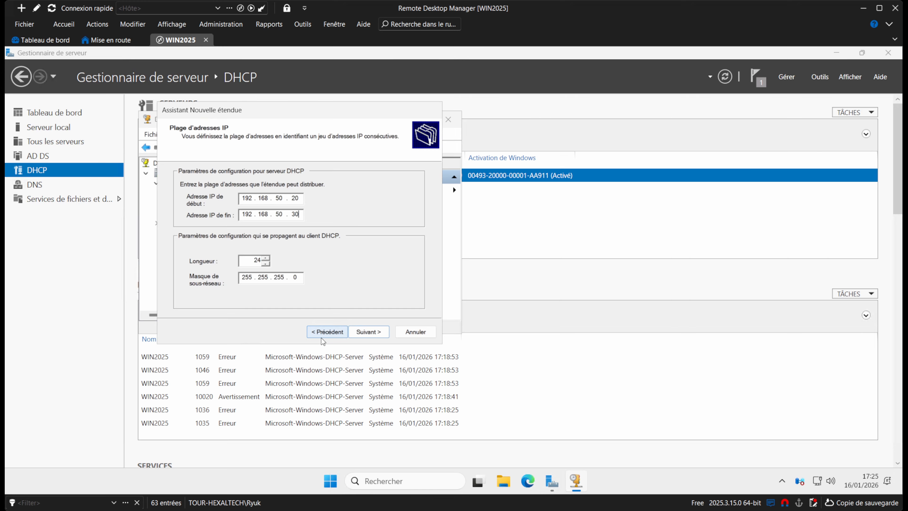
click(361, 331)
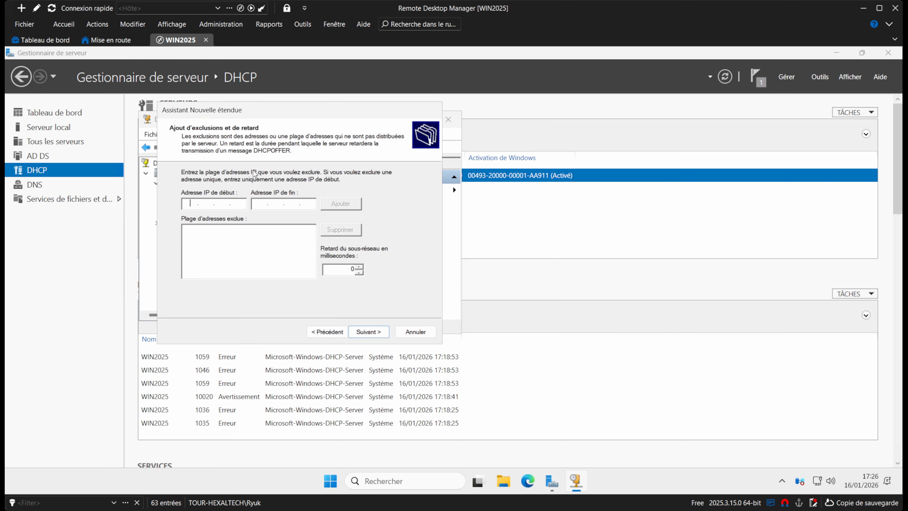
click(366, 332)
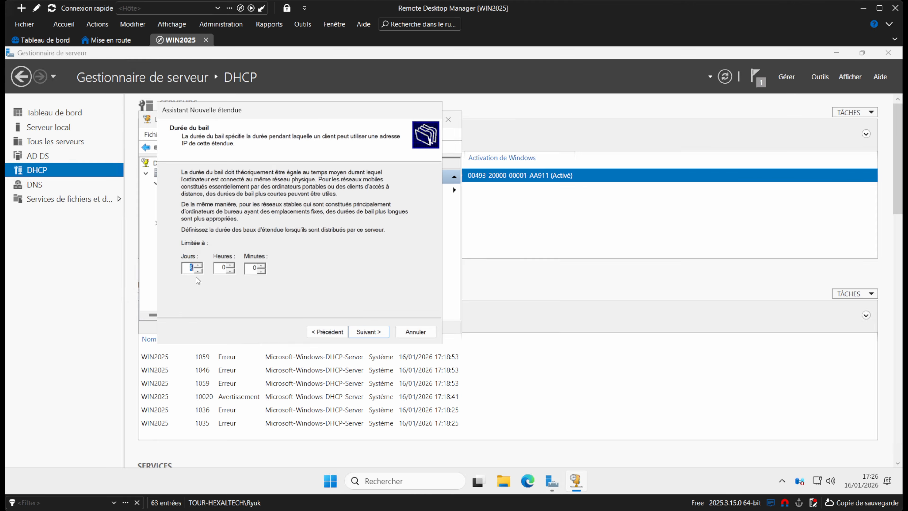
double_click(224, 266)
click(373, 335)
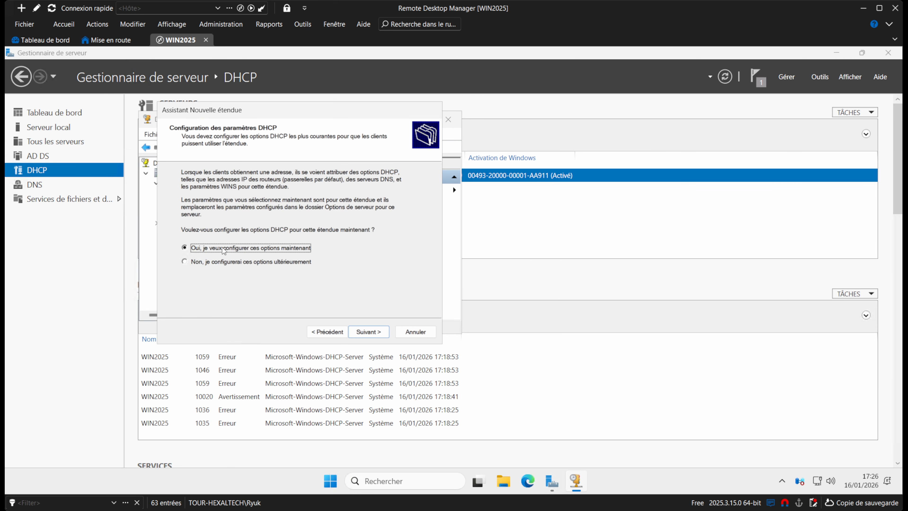
Add gateway 192.168.50.254, keep hexaltech.lab DNS 192.168.50.250, skip WINS, and activate the scope.
click(367, 332)
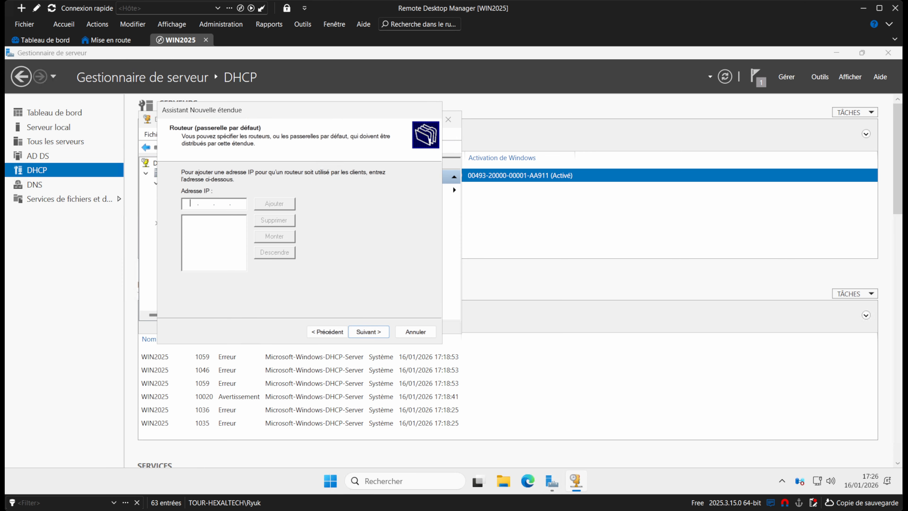
text(192 . 168 . 50 . 254)
click(267, 206)
click(367, 332)
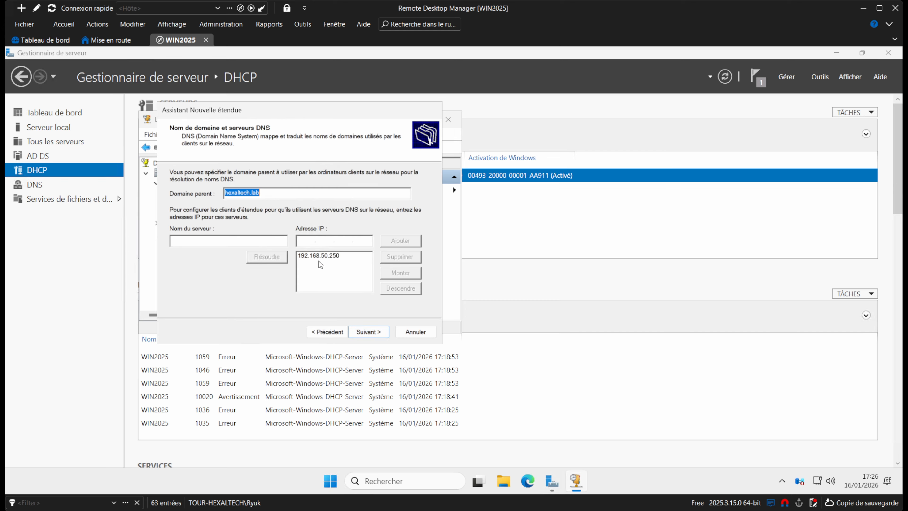
click(369, 332)
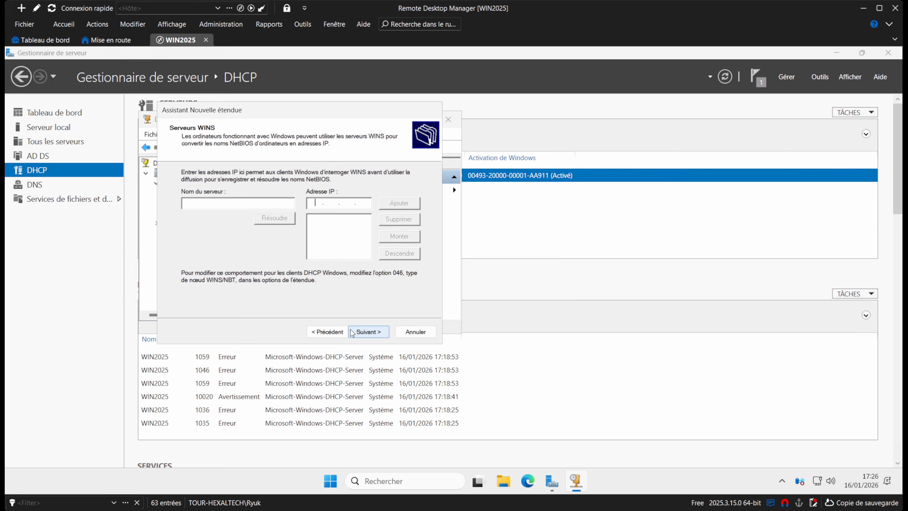
click(370, 332)
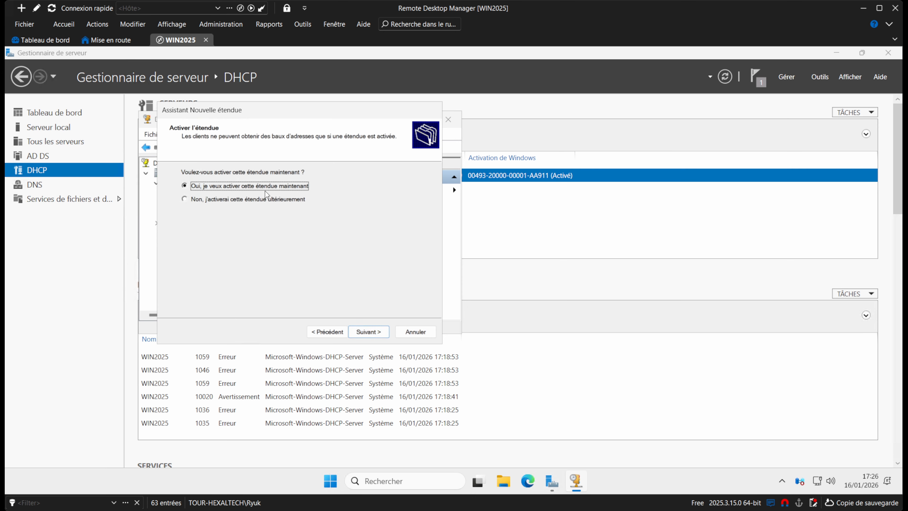
click(363, 333)
click(367, 331)
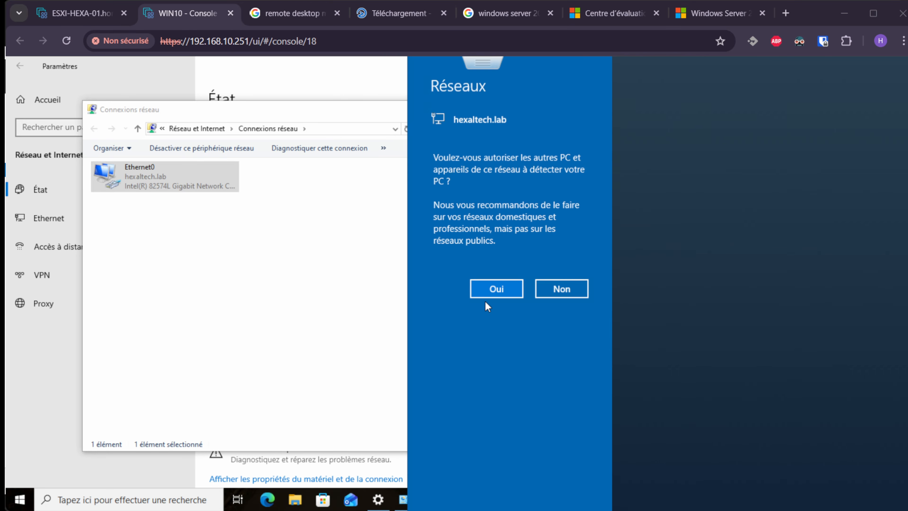
Allow network discovery on the WIN10 client and browse Network to select WIN2025.
click(493, 297)
click(492, 293)
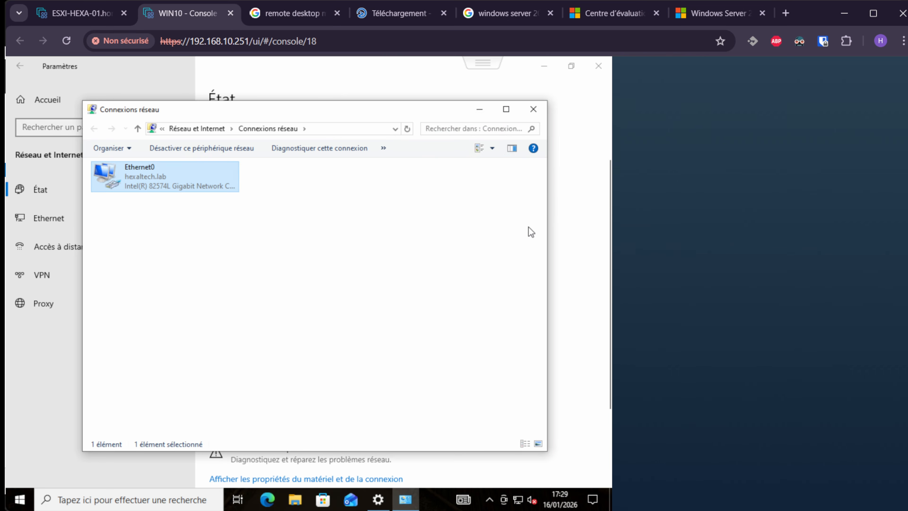
click(296, 499)
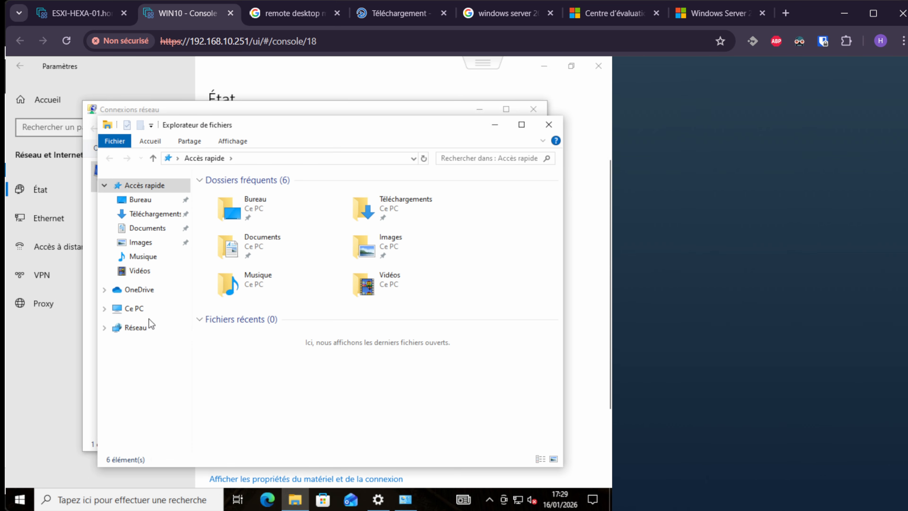
click(137, 328)
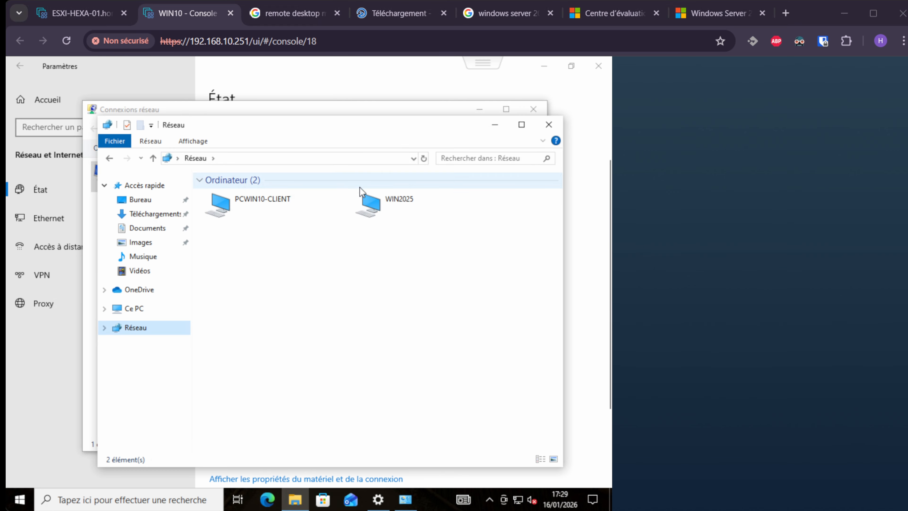
click(396, 201)
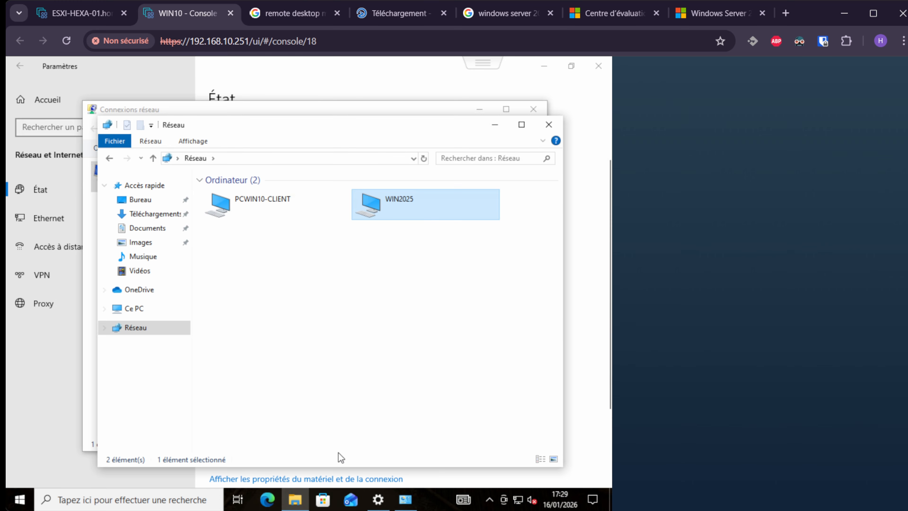
click(180, 494)
Run ipconfig /all in Command Prompt to confirm the DHCP lease 192.168.50.20.
text(cmd)
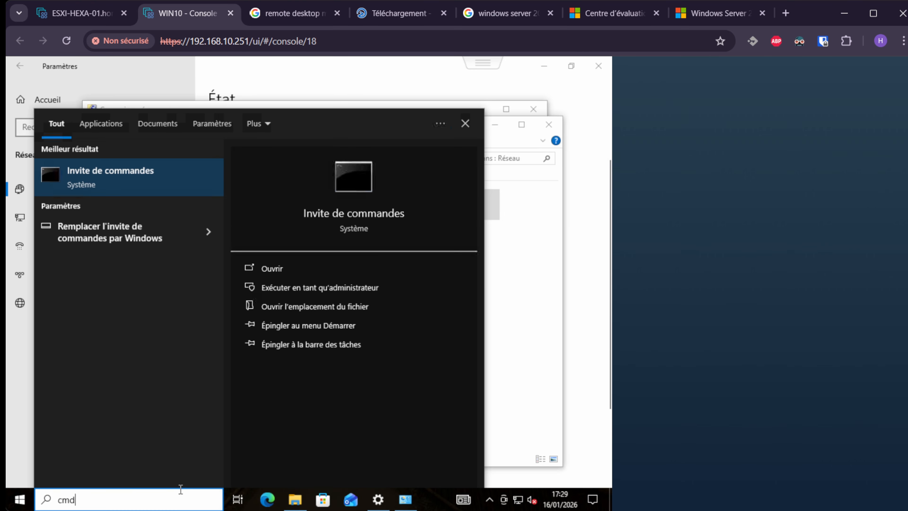
key(Return)
text(ipconfig )
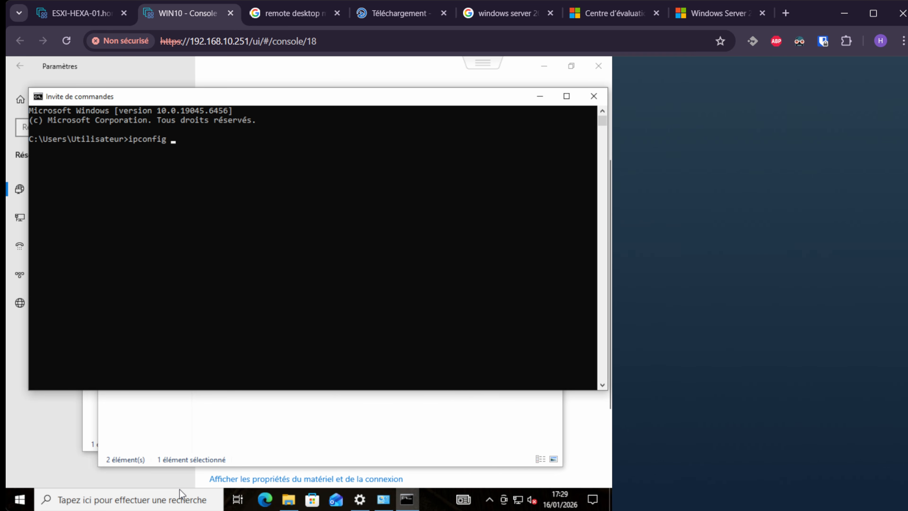
text(/all)
key(Return)
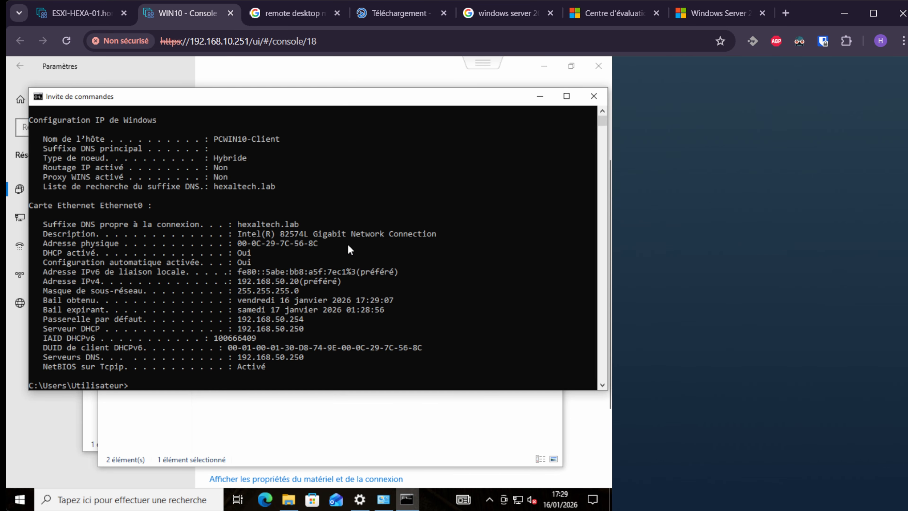
scroll(343, 246, down, 1)
drag(309, 293, 295, 292)
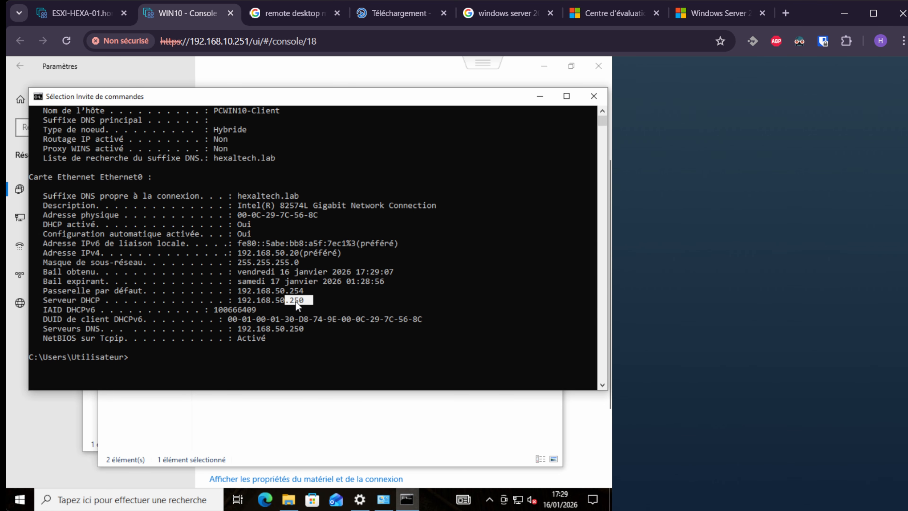
click(316, 304)
Ping hexaltech.lab and confirm replies from 192.168.50.250 with 0% loss.
text(pi)
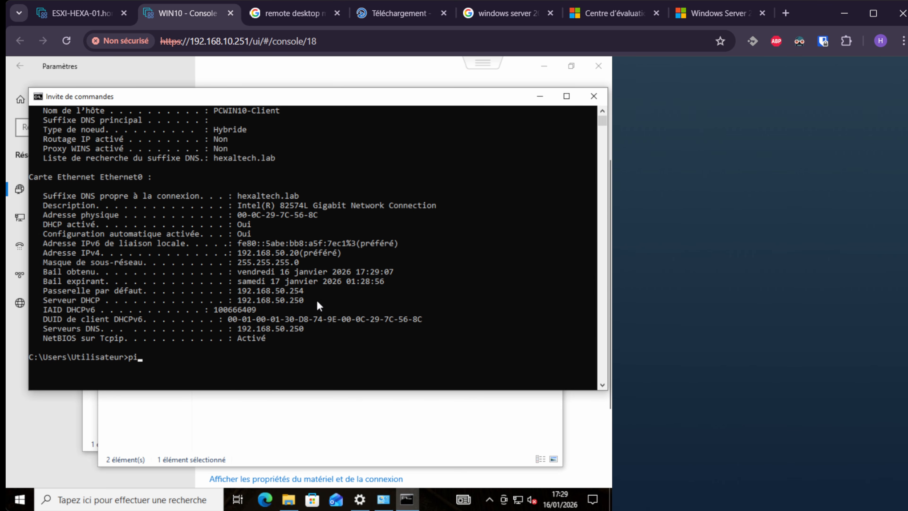
text(ng hexaltech.lab$)
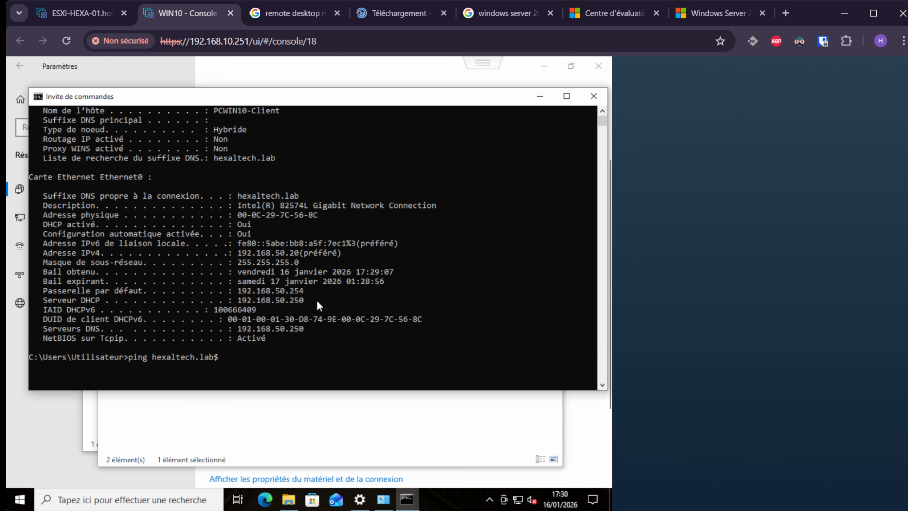
key(BackSpace)
key(Return)
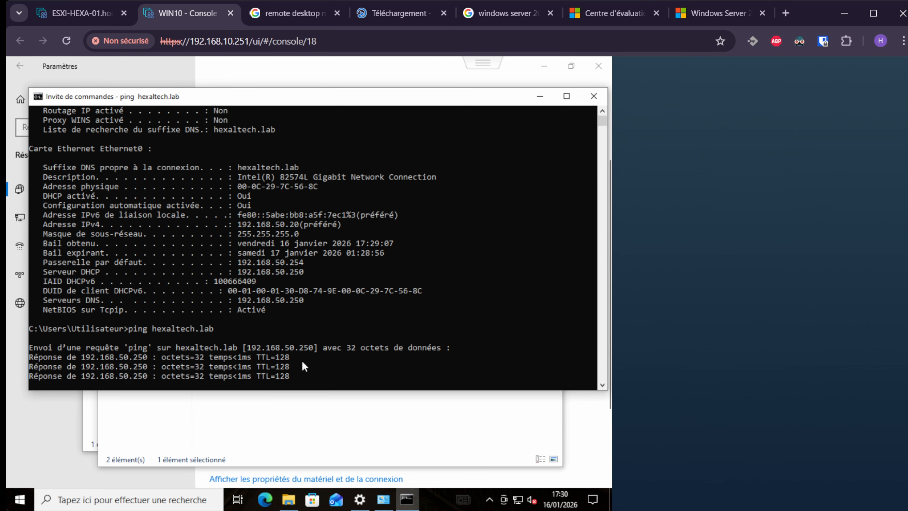
key(Return)
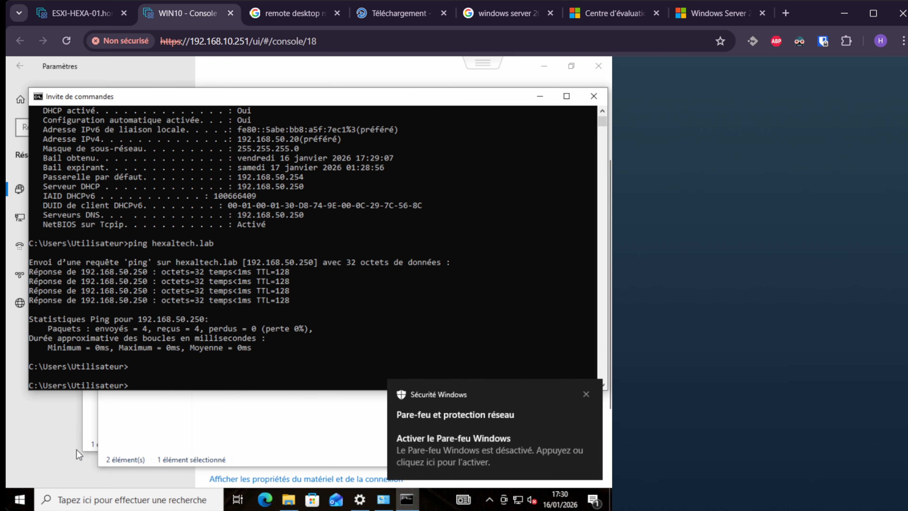
right_click(21, 499)
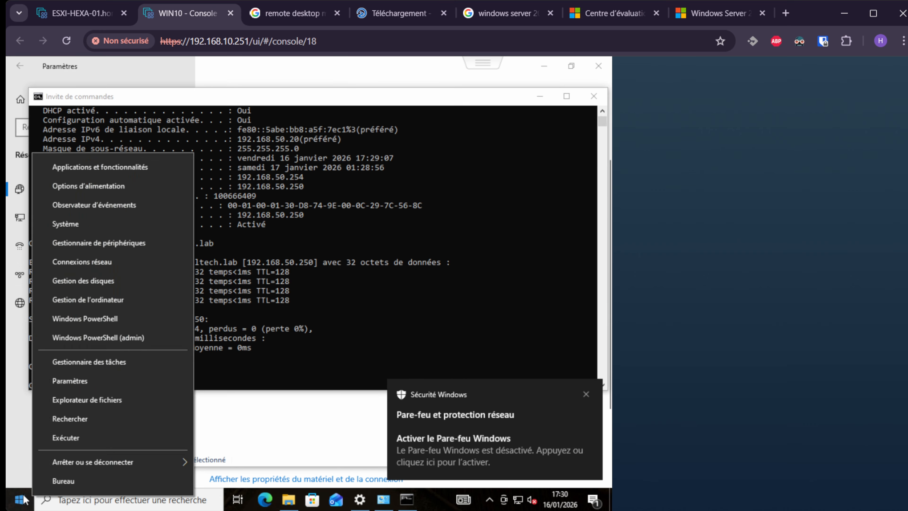
Open the System information page and dismiss the Windows Security firewall notice.
click(124, 217)
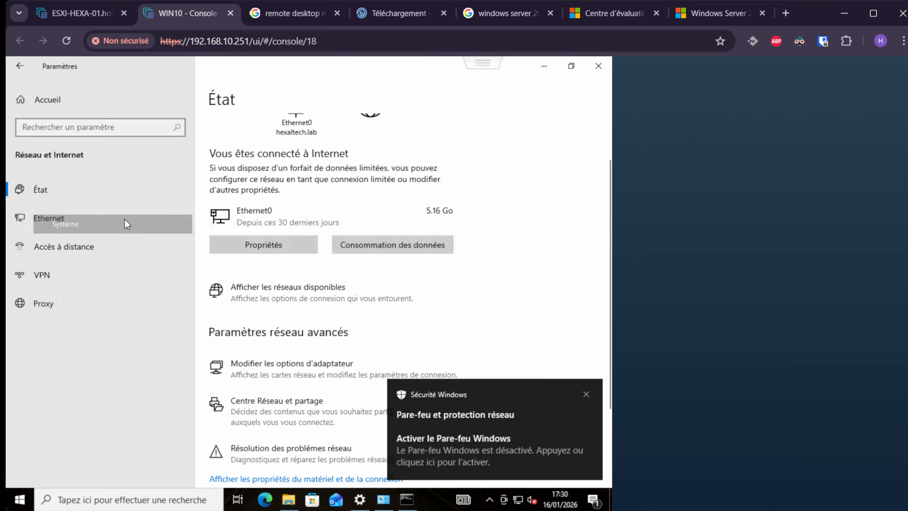
click(591, 395)
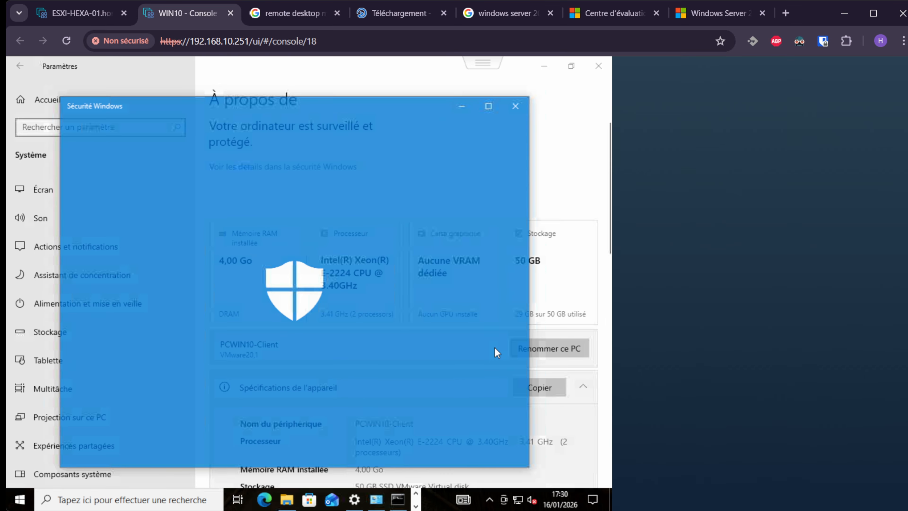
click(523, 105)
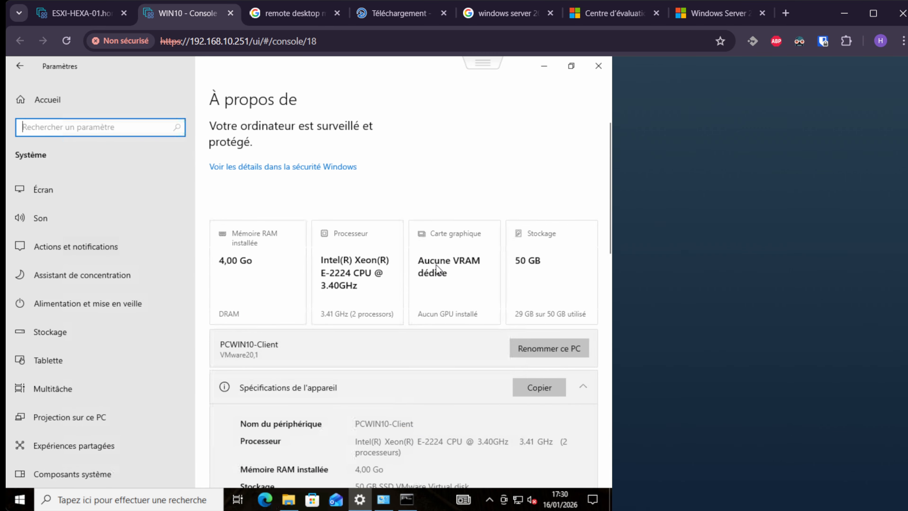
scroll(422, 272, down, 1)
scroll(422, 271, down, 15)
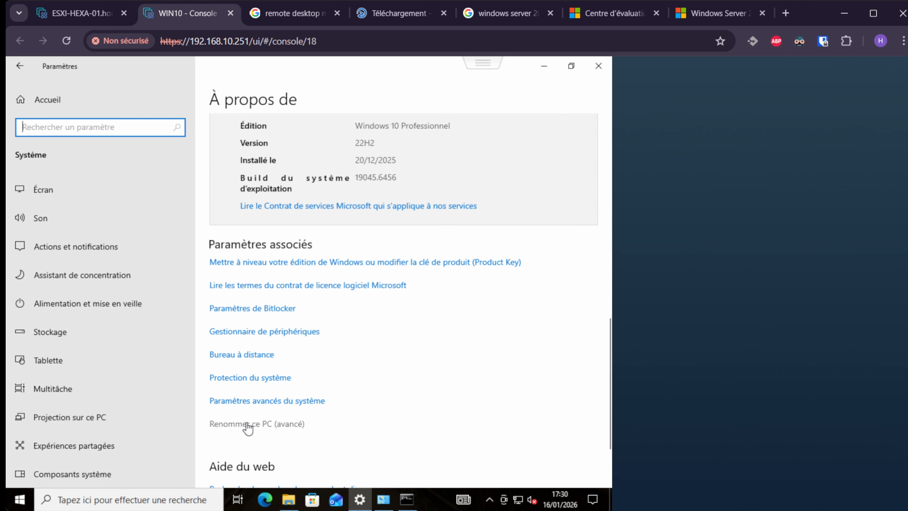
Join the PC to domain hexaltech using the administrateur account and its password.
click(266, 425)
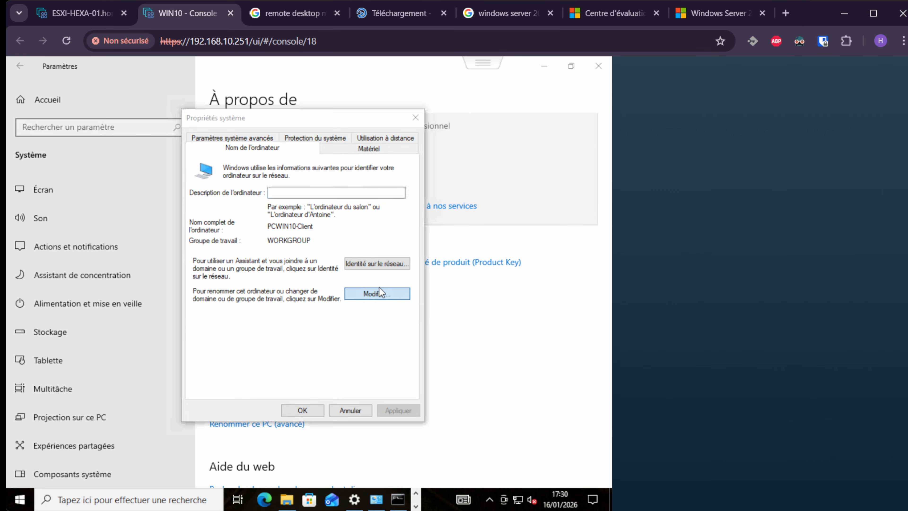
click(381, 290)
click(217, 278)
click(254, 287)
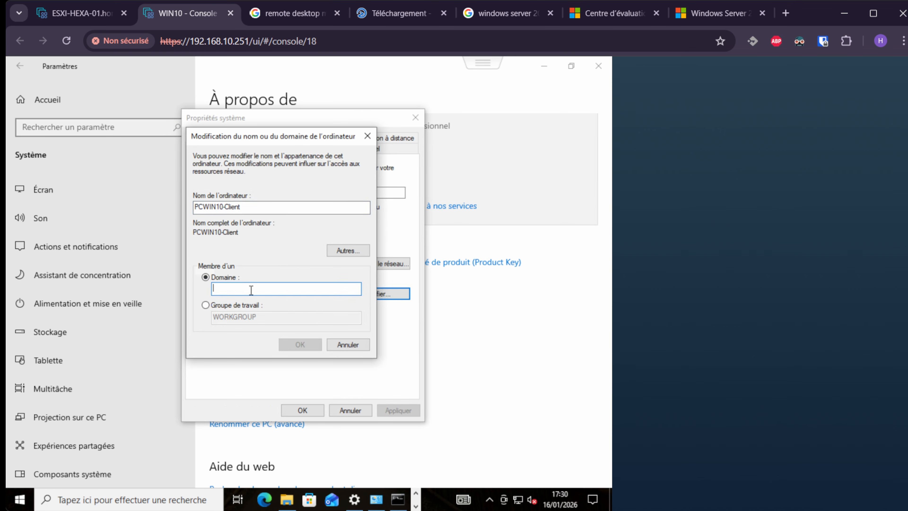
text(hexaltech.lab)
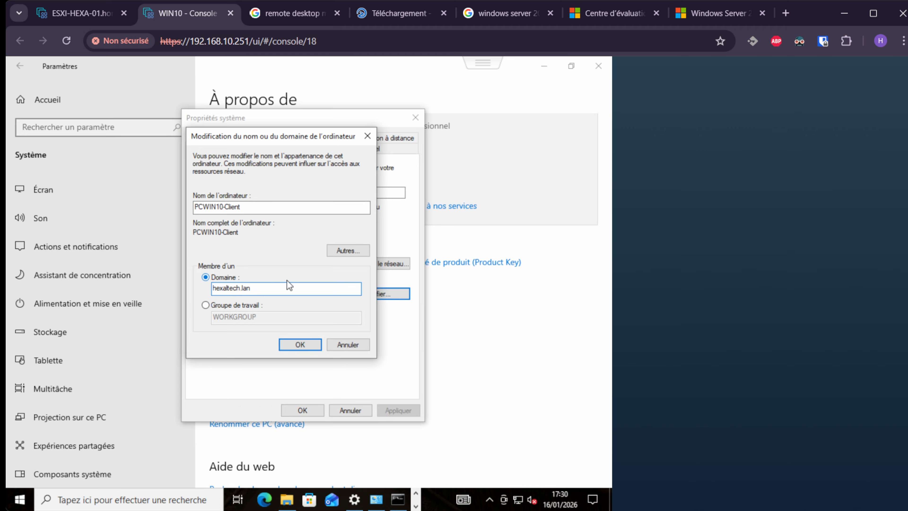
key(Return)
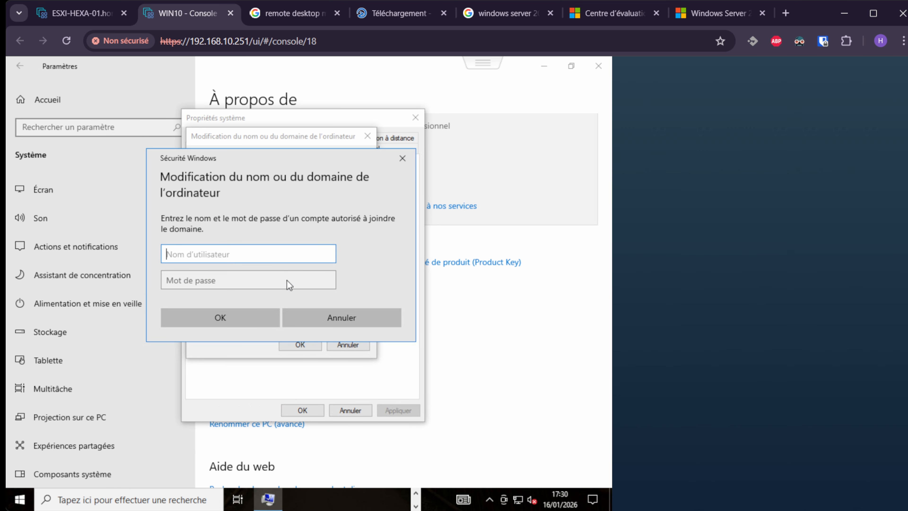
text(administrateur)
key(Tab)
text(••••••••••••••)
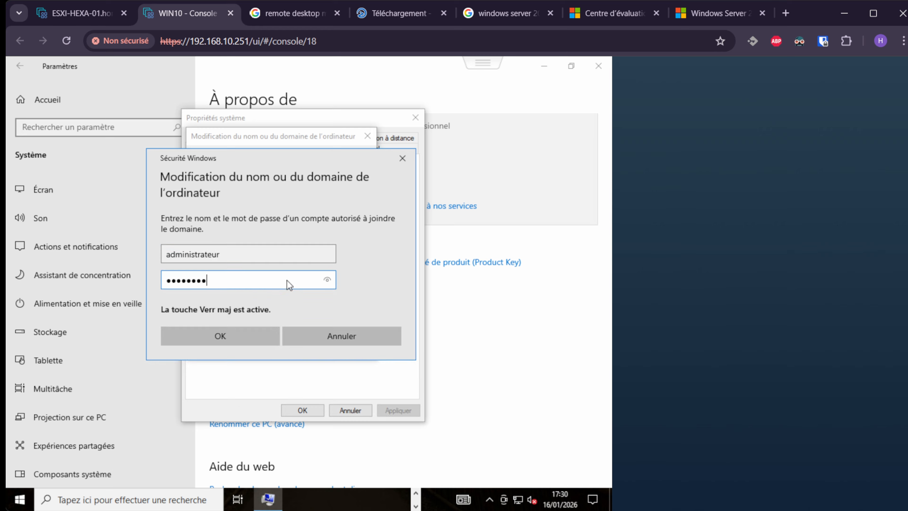
key(Return)
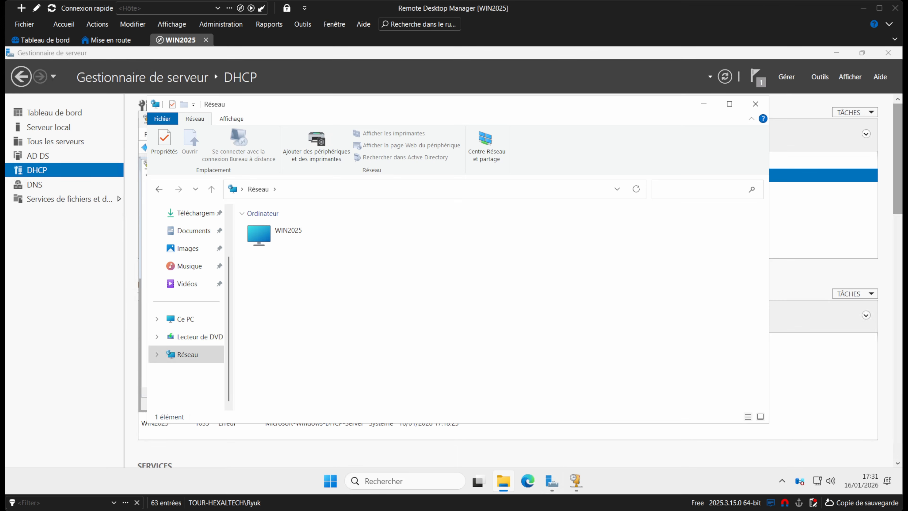
Open Active Directory Users and Computers and list the Users container of hexaltech.lab.
click(818, 77)
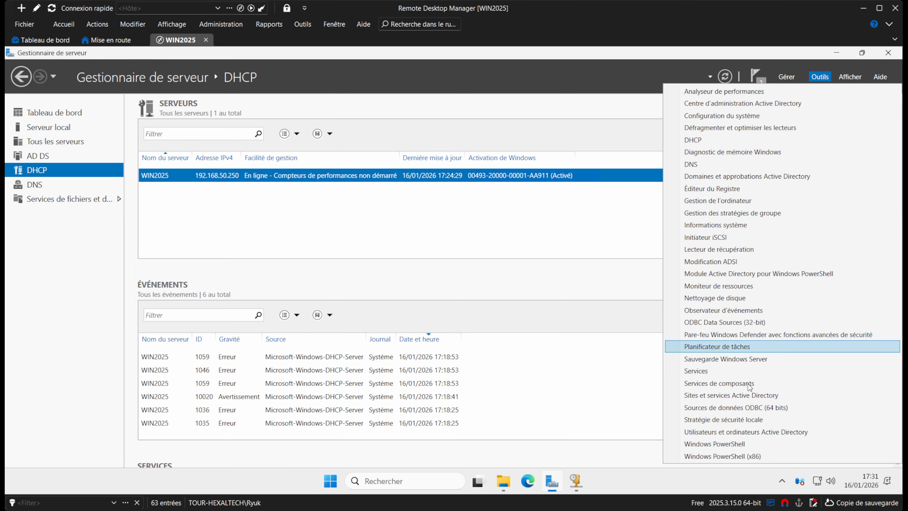
click(744, 432)
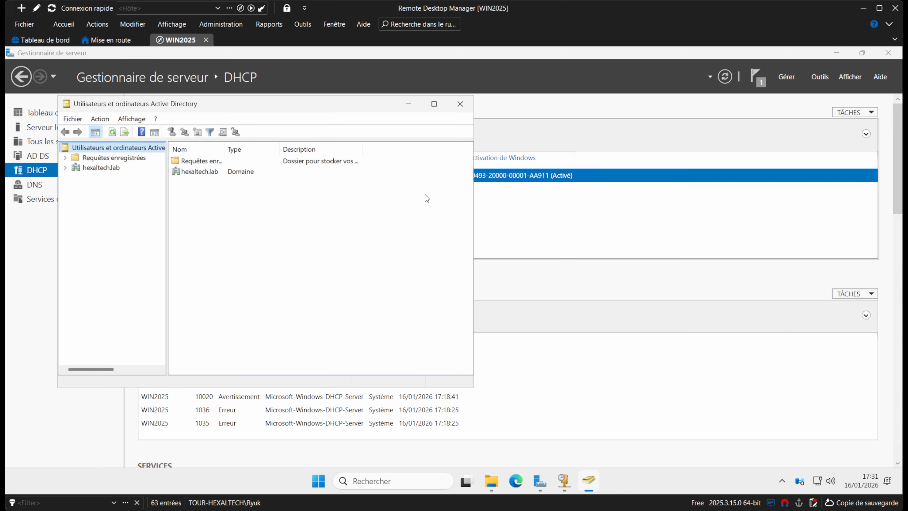
click(114, 167)
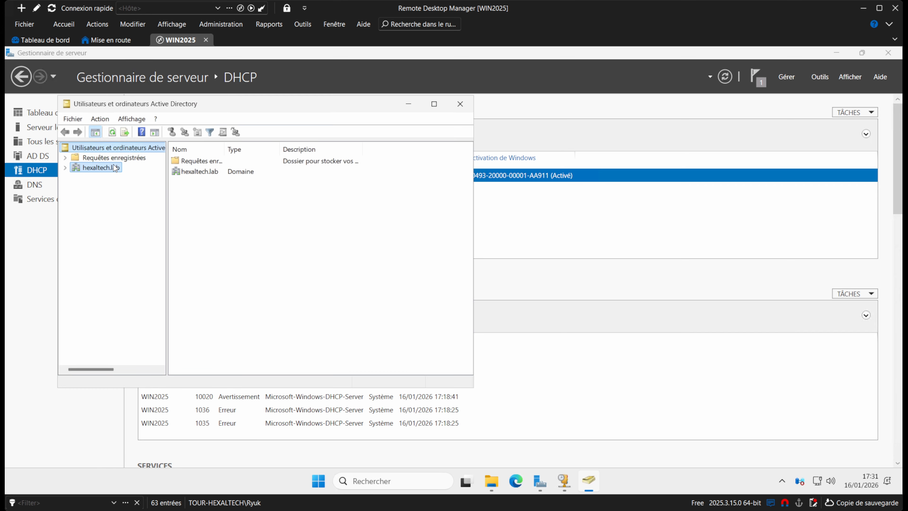
click(65, 167)
click(98, 227)
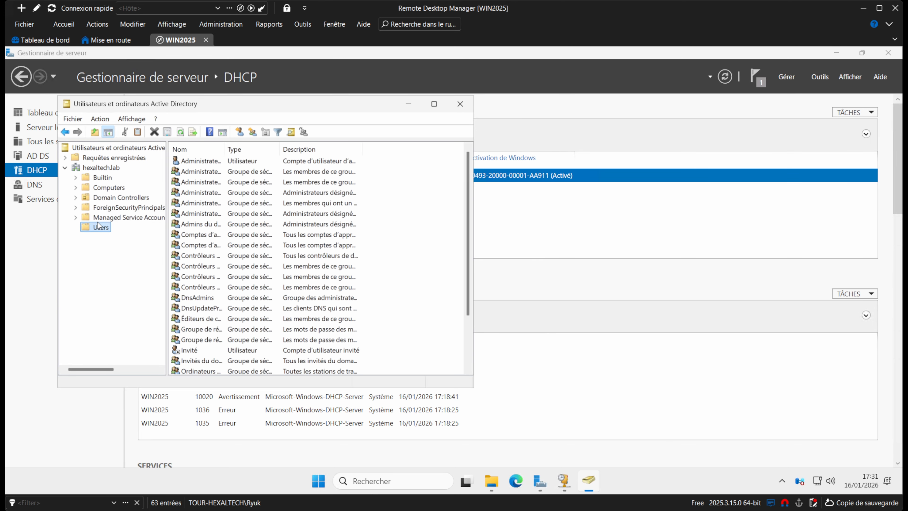
double_click(224, 149)
Copy Administrateur into a new user Admin HEXALTECH with logon name admin-hexaltech.
click(202, 162)
right_click(202, 161)
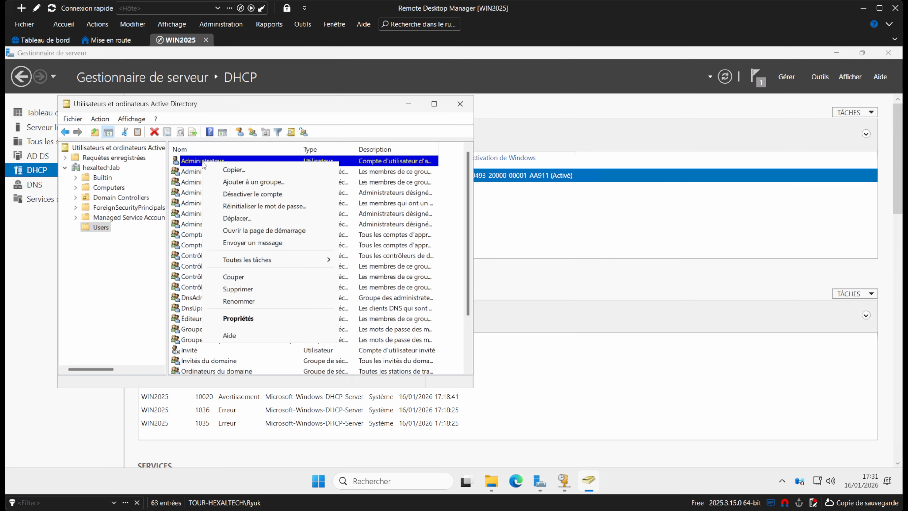
click(237, 169)
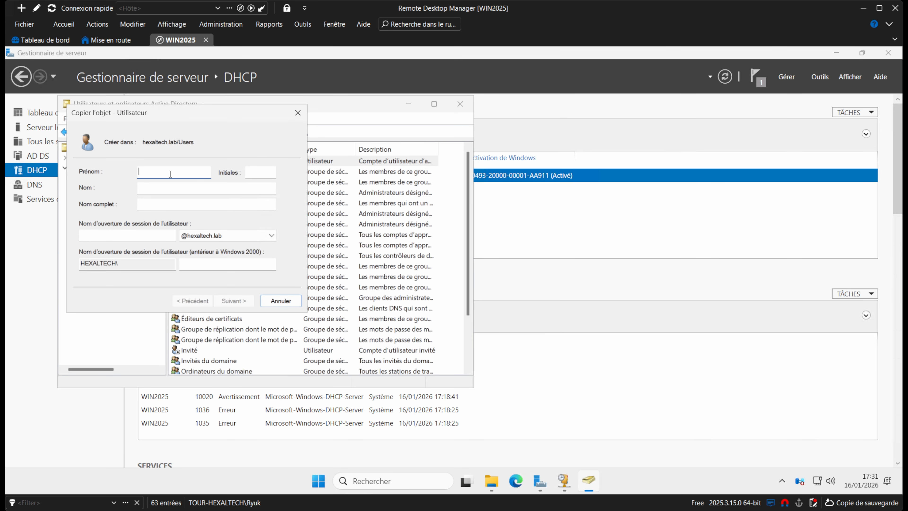
text(Admin)
key(Tab)
key(Tab)
text(HEXALTECH)
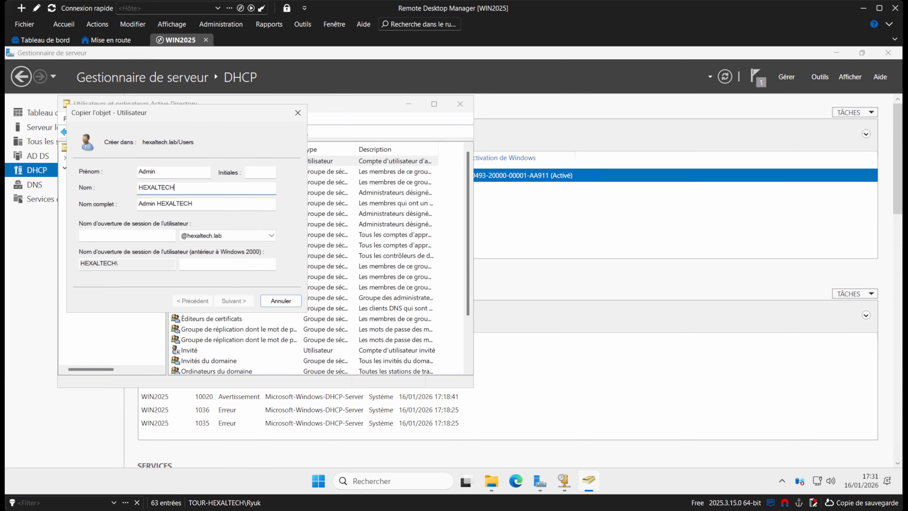
key(Tab)
text(admi)
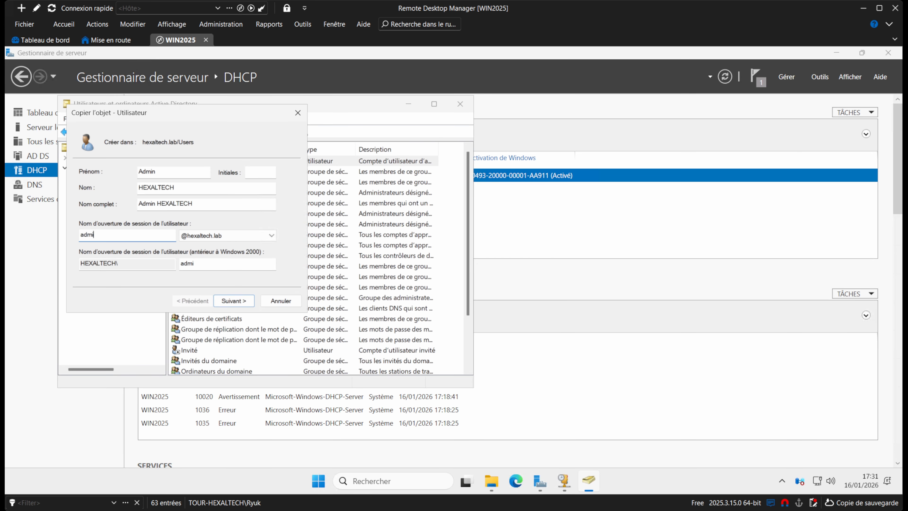
text(n-hexaltech)
key(Return)
Enter and confirm the new user's password to finish creating Admin HEXALTECH.
text(P@)
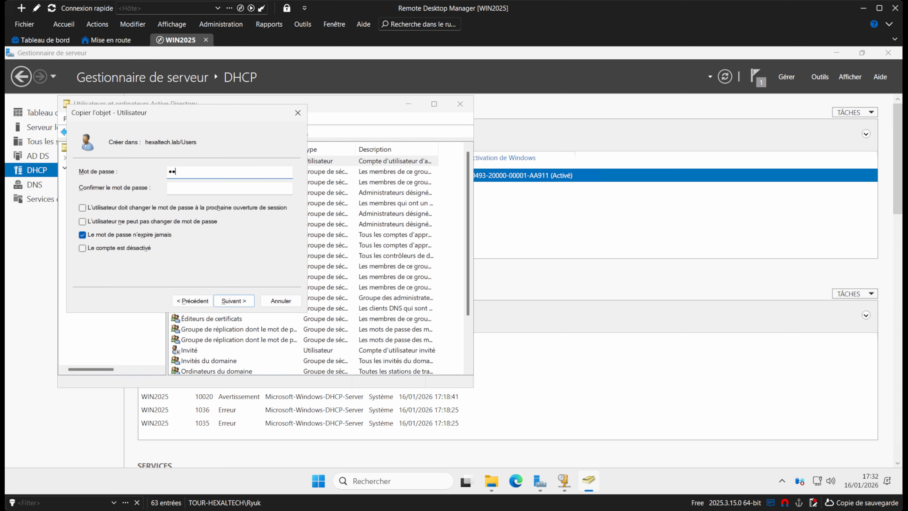
text(•••••••••••)
key(Tab)
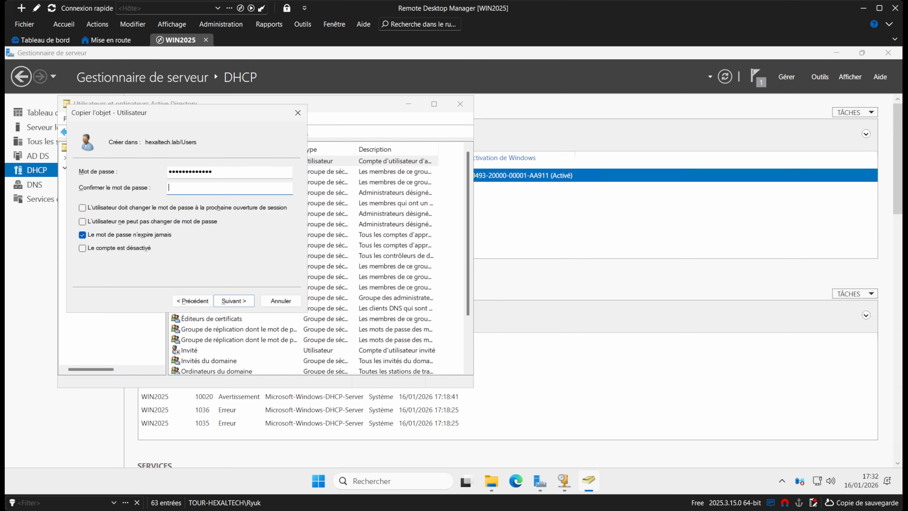
text(••••••••••••)
key(Return)
key(Return)
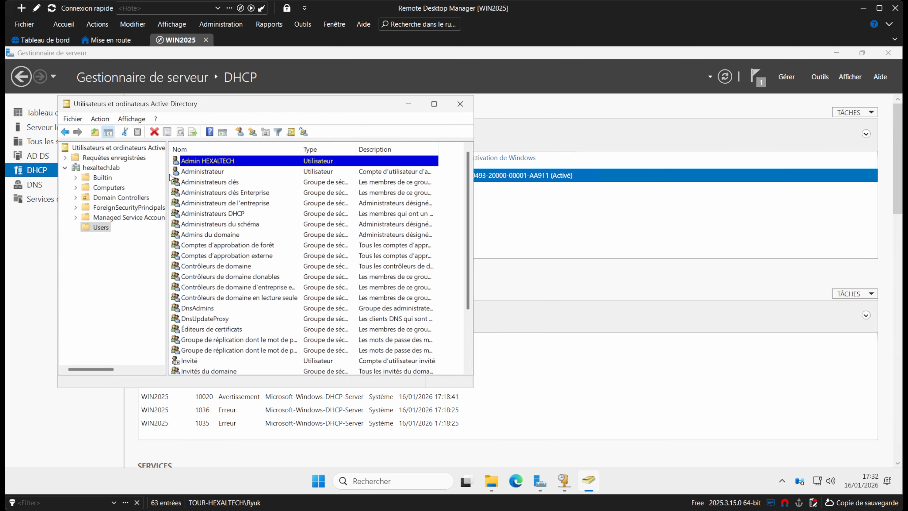
Tick 'Le compte est désactivé' in Administrateur's Compte properties and apply it.
click(223, 171)
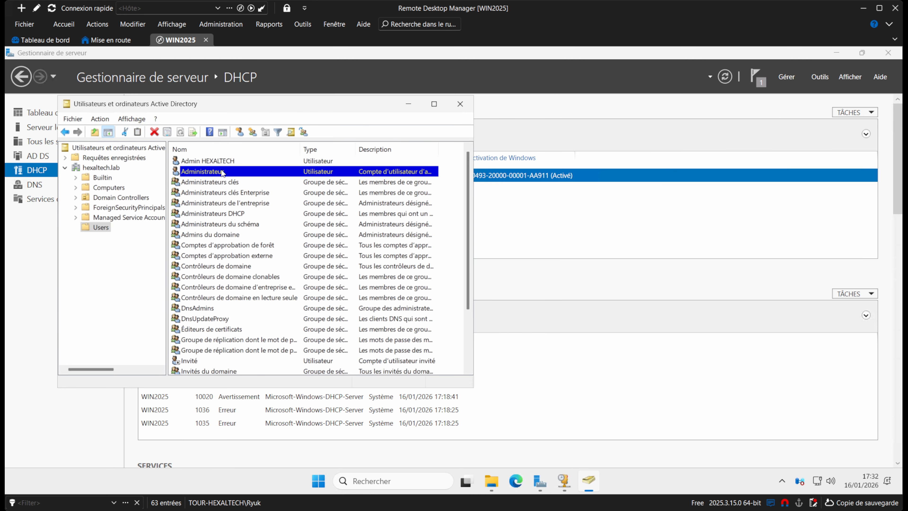
right_click(222, 172)
click(265, 326)
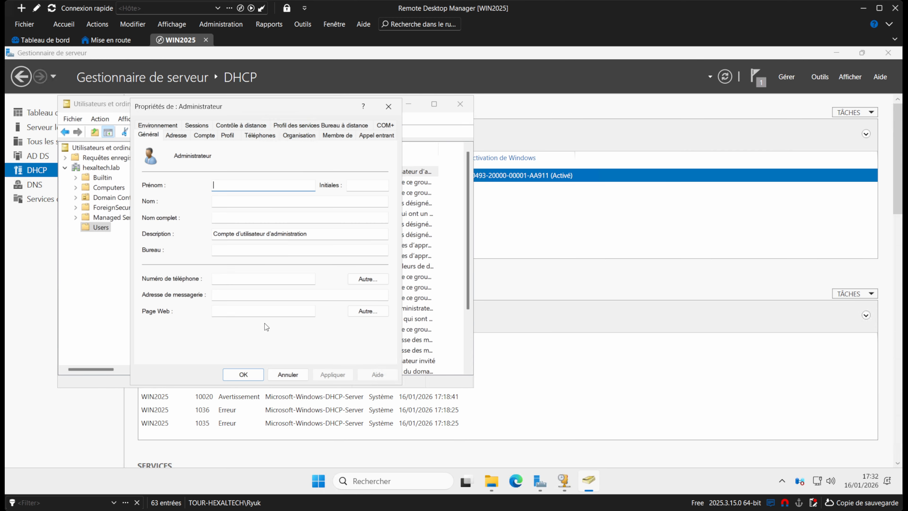
click(205, 134)
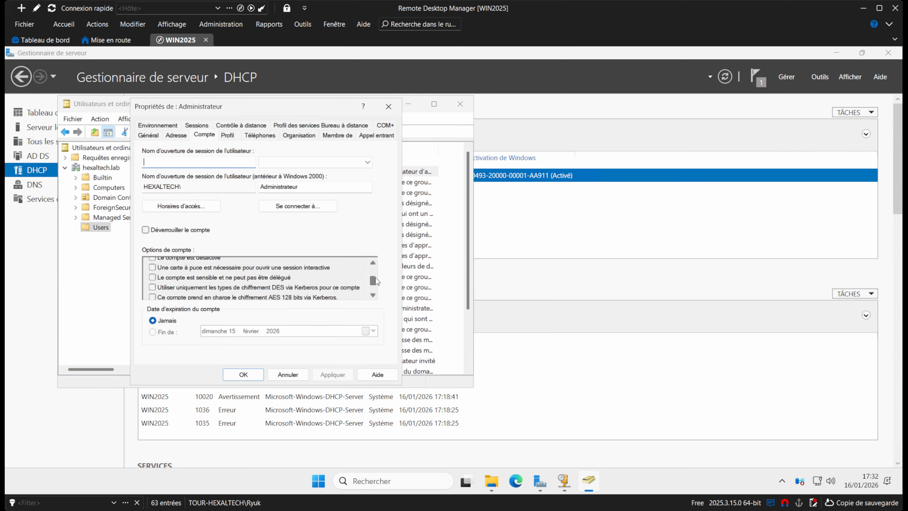
scroll(374, 277, up, 1)
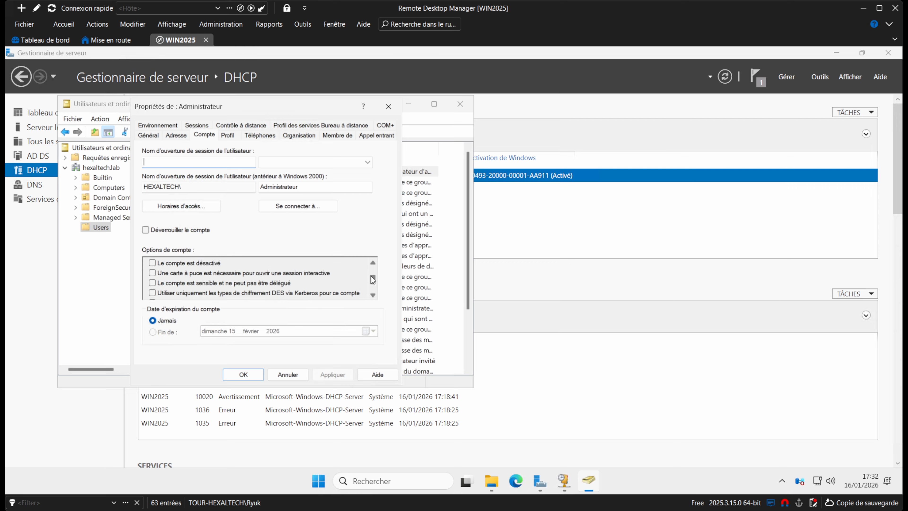
click(153, 263)
click(322, 373)
click(244, 374)
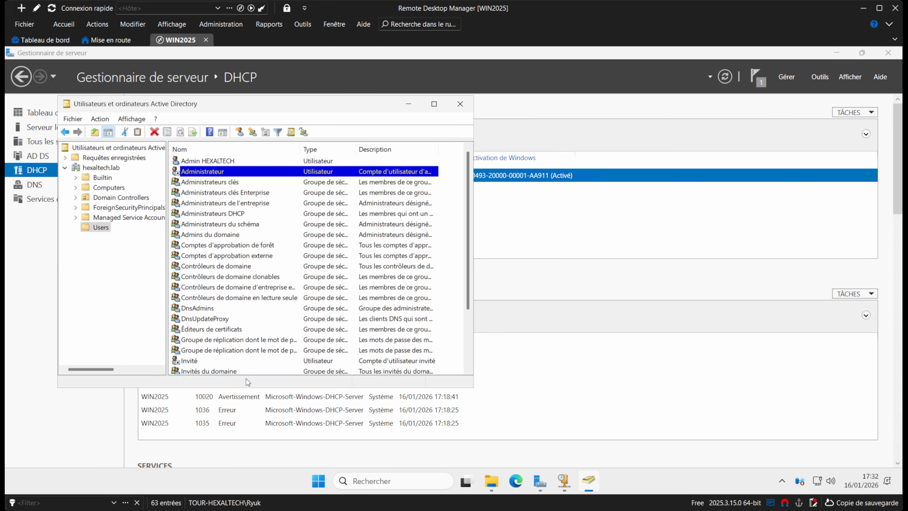
click(231, 164)
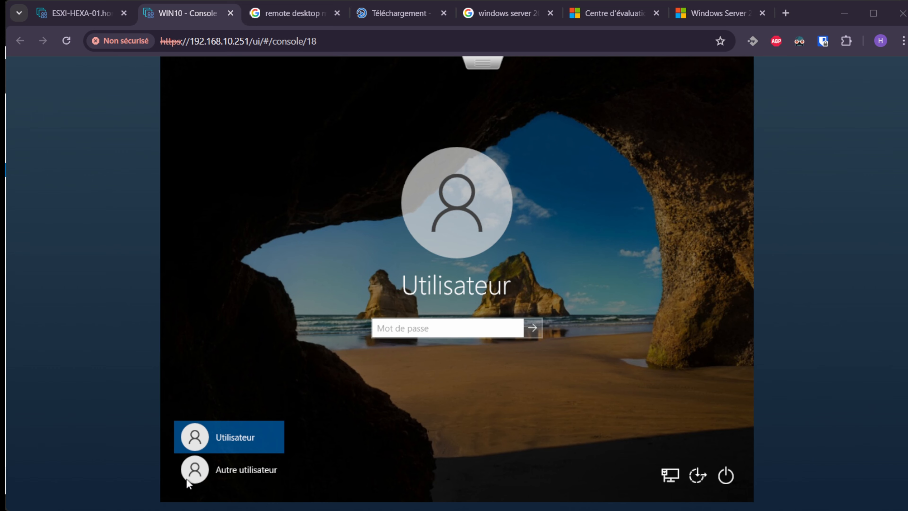
Sign in via Autre utilisateur as admin-hexaltech with the account password.
click(201, 478)
text(admi)
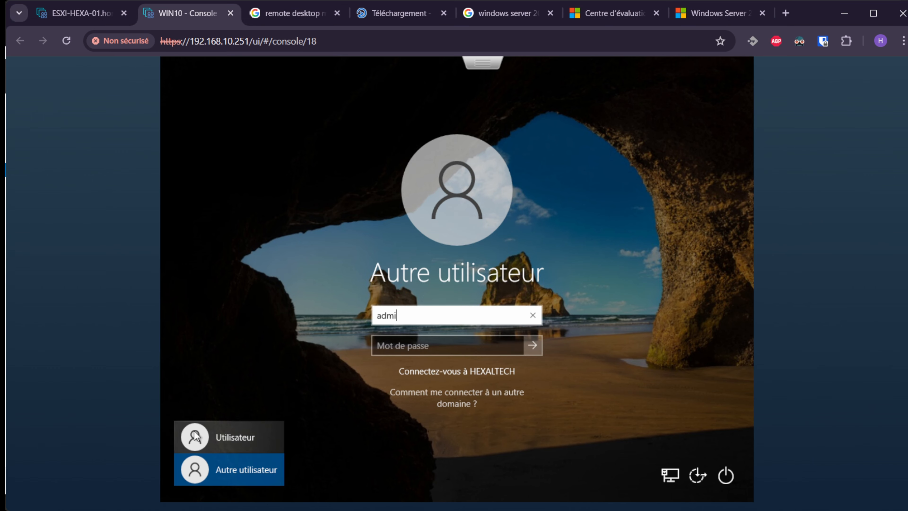
text(n-hexaltech)
key(Tab)
text(a)
text(•••••)
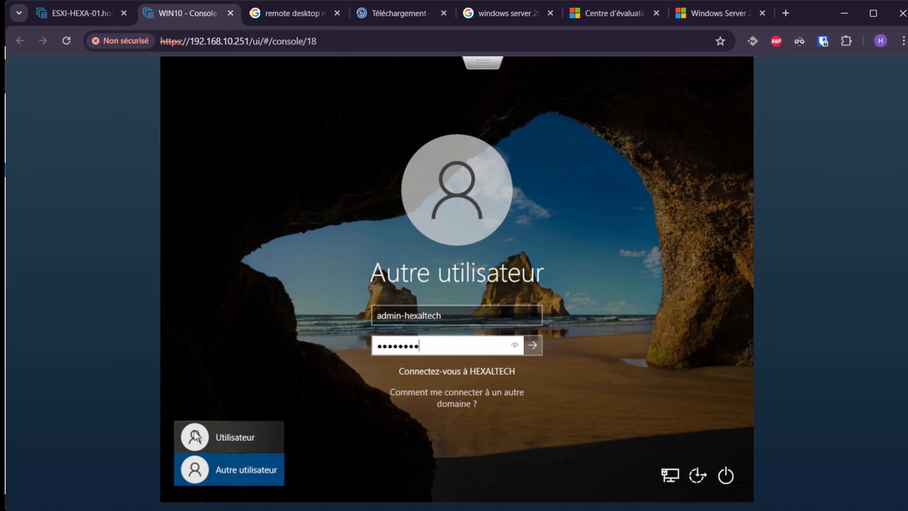
key(Return)
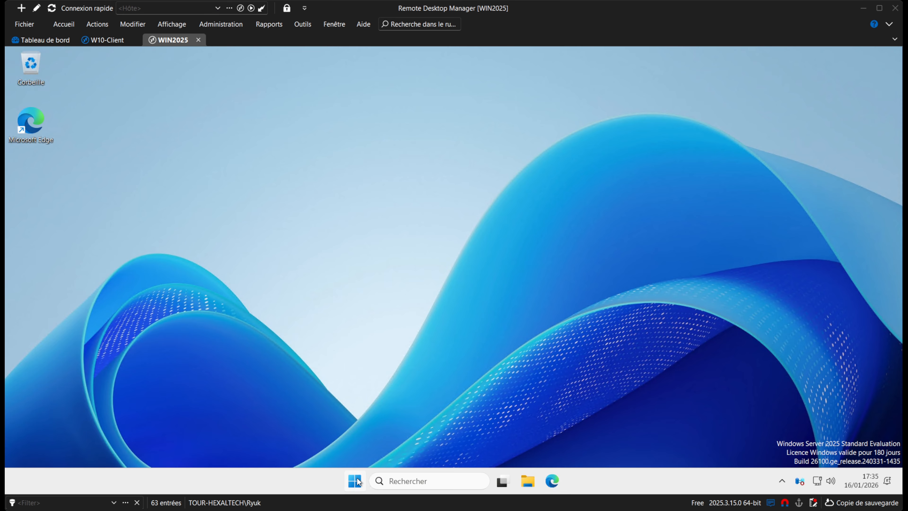
Open Computer Management on WIN2025 and go to Gestion des disques.
right_click(358, 481)
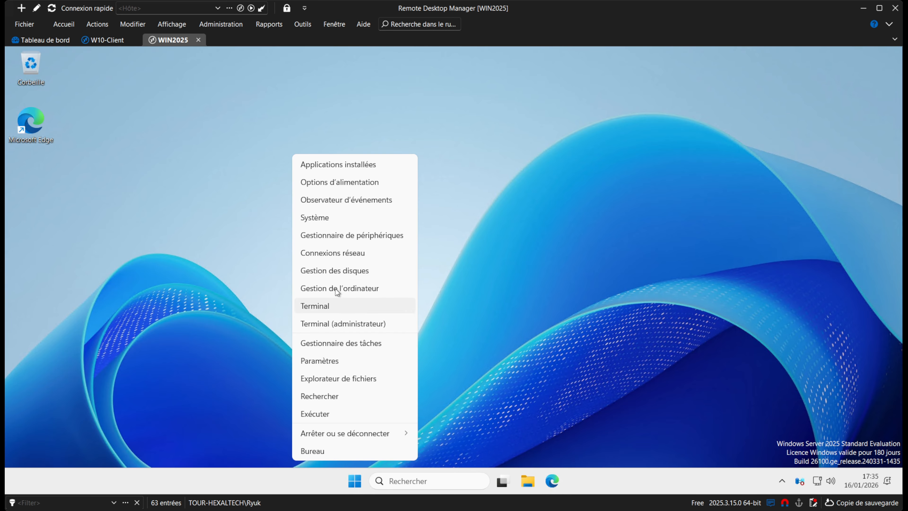
click(359, 286)
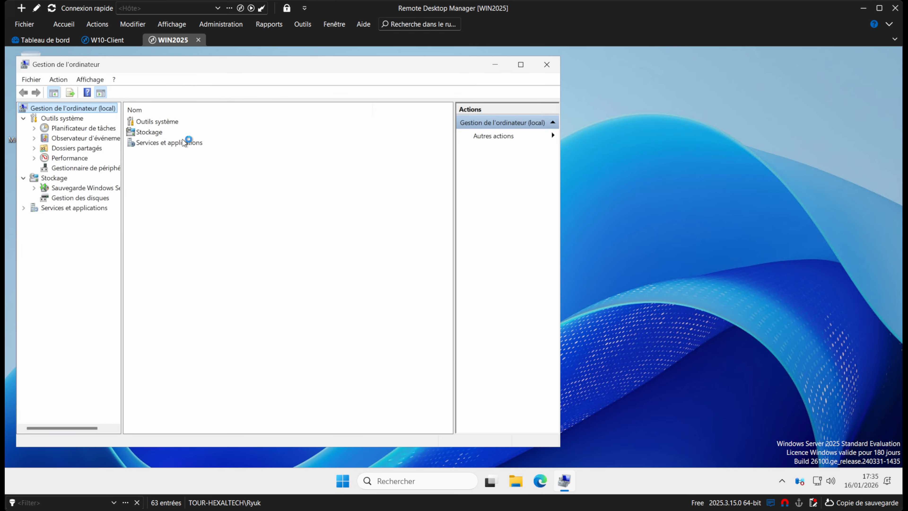
drag(195, 68, 254, 70)
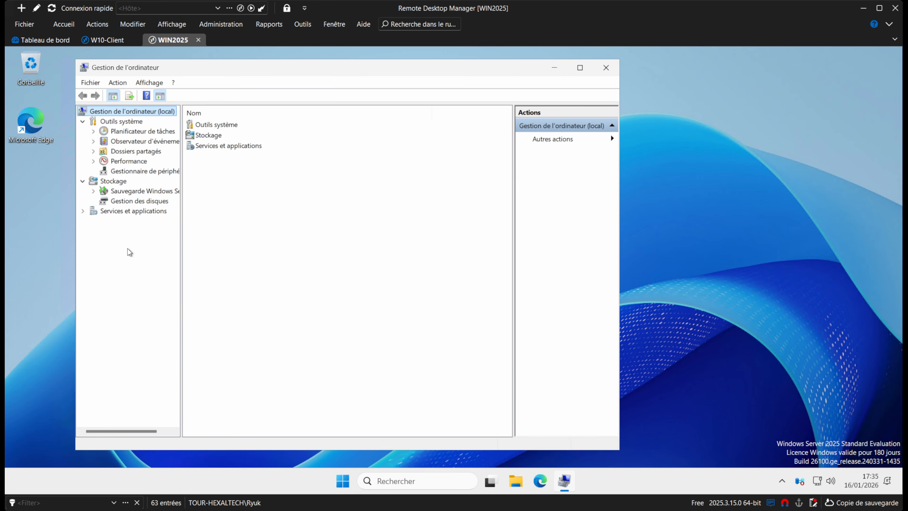
click(138, 202)
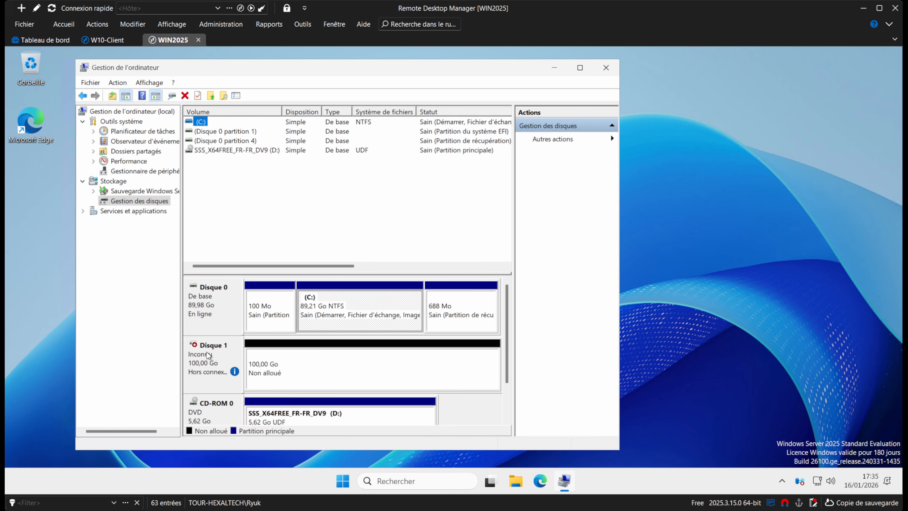
Bring Disque 1 online and initialise it with a GPT partition style.
right_click(216, 361)
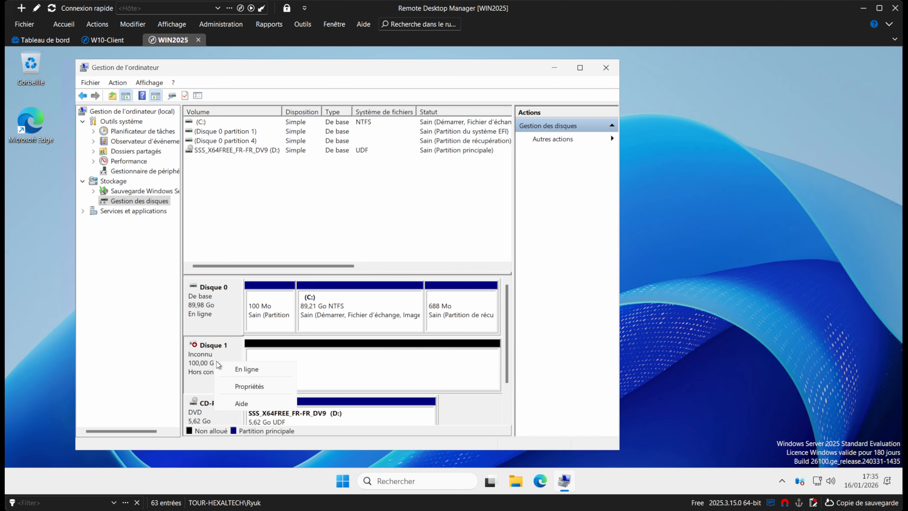
click(241, 369)
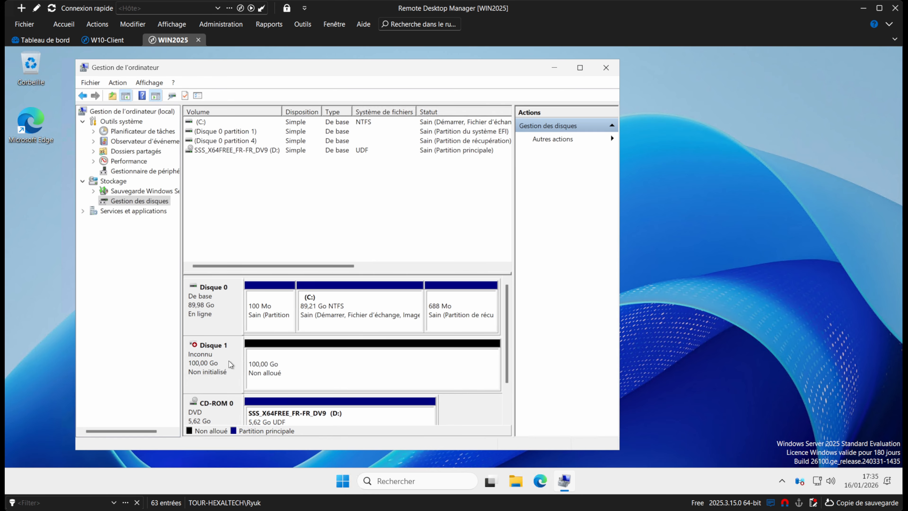
right_click(211, 351)
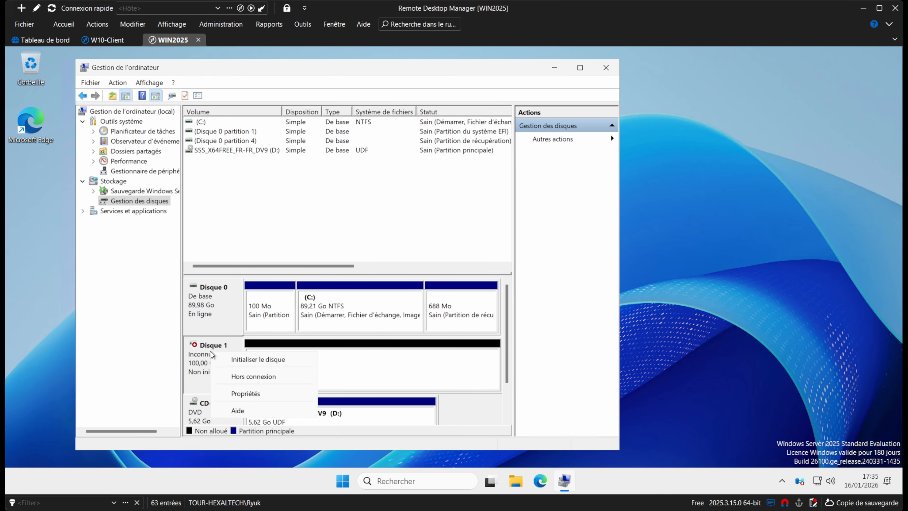
click(256, 356)
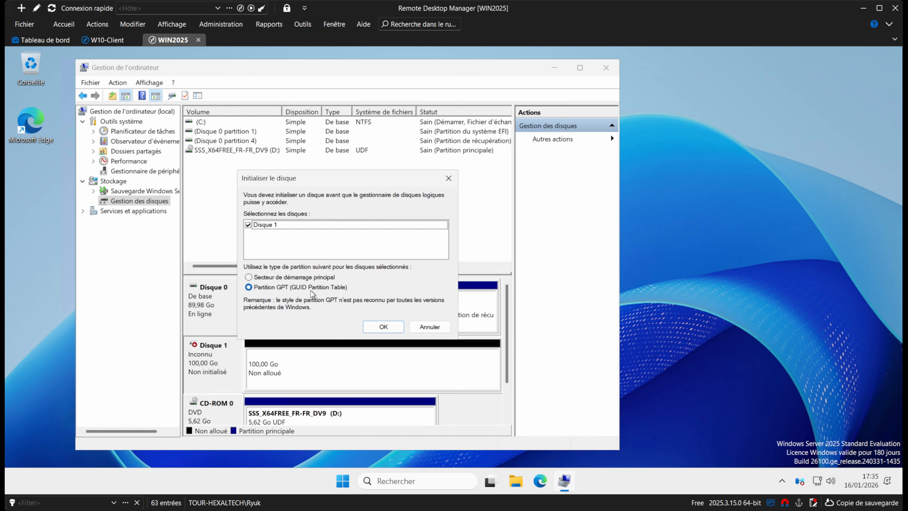
click(372, 325)
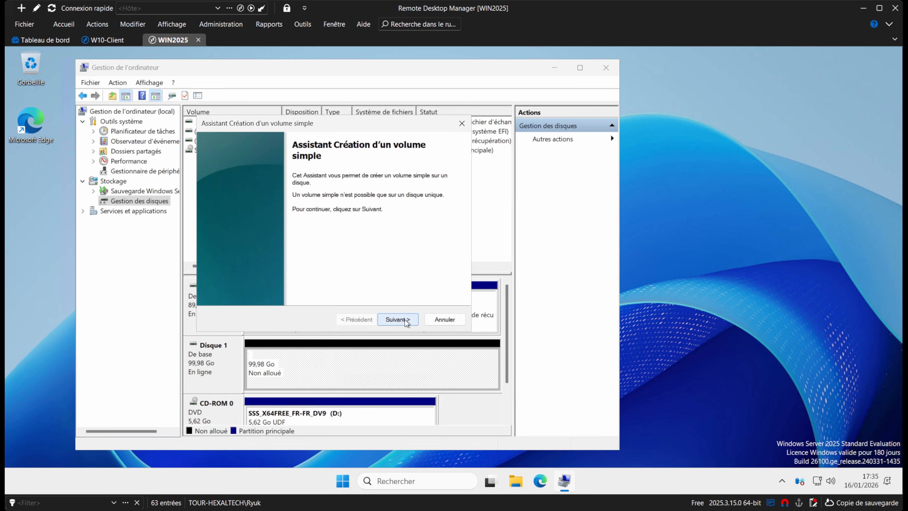
Give the new simple volume the full disk size and drive letter X.
click(404, 319)
click(396, 322)
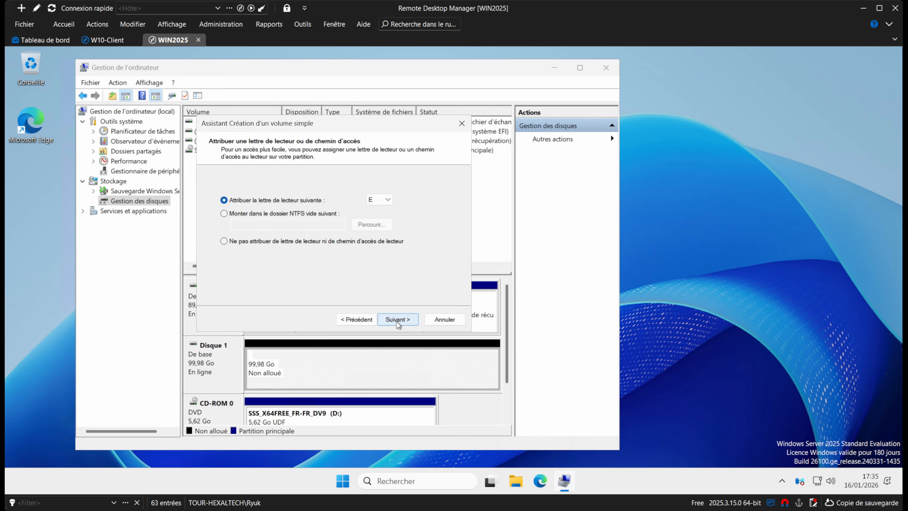
click(373, 202)
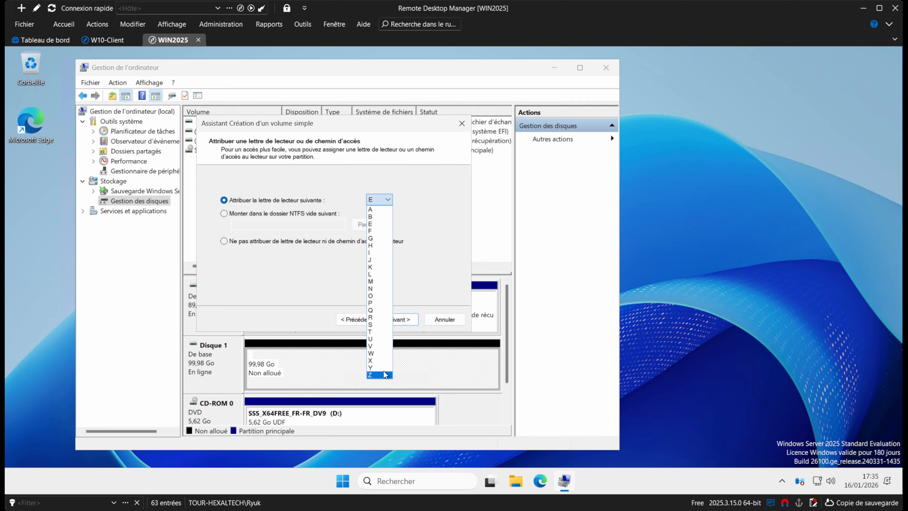
click(374, 359)
click(390, 318)
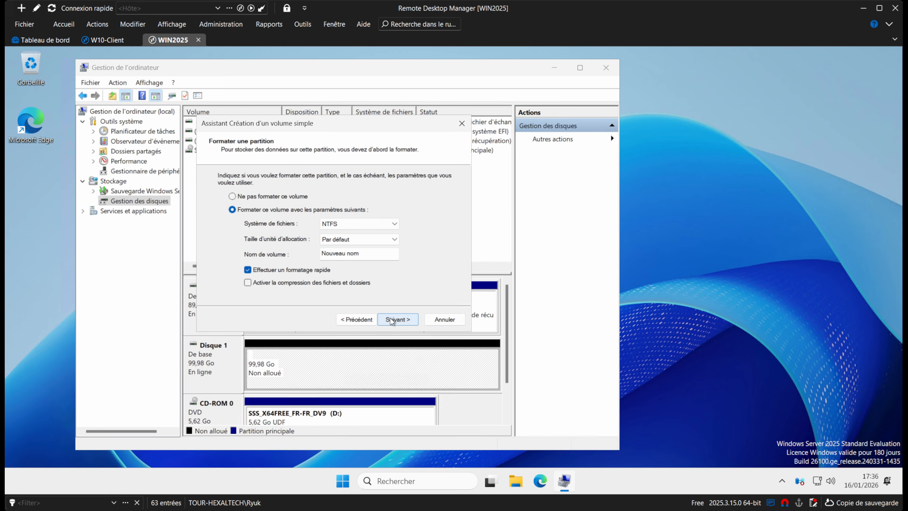
Format the volume as ReFS named DATAS and finish the wizard.
click(340, 223)
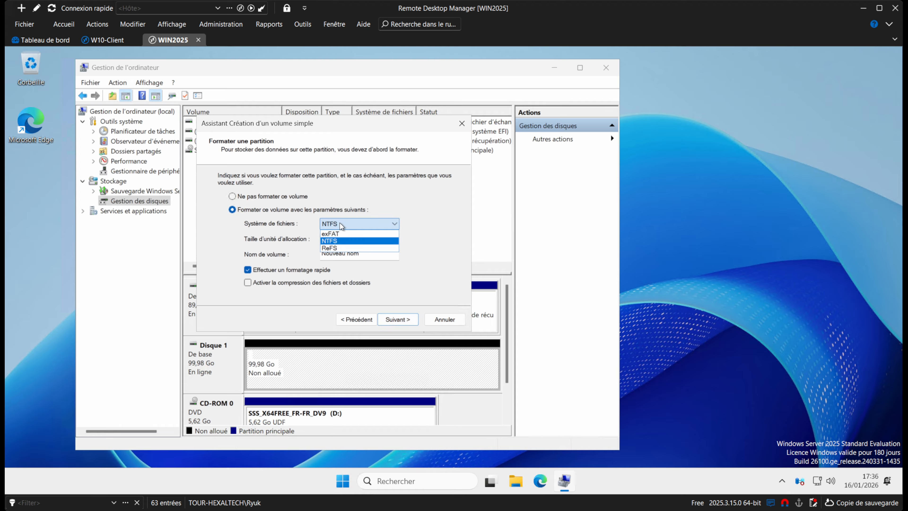
click(331, 248)
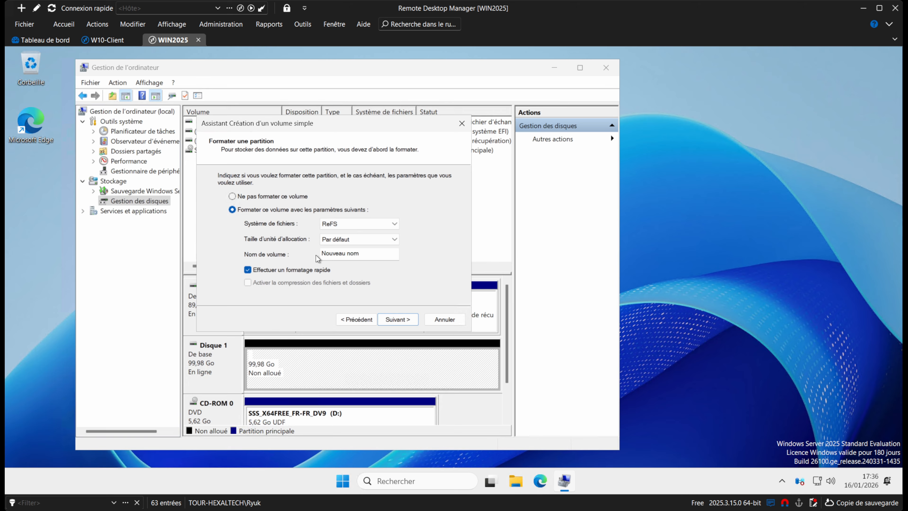
drag(376, 258, 286, 256)
text(DATAS)
click(408, 320)
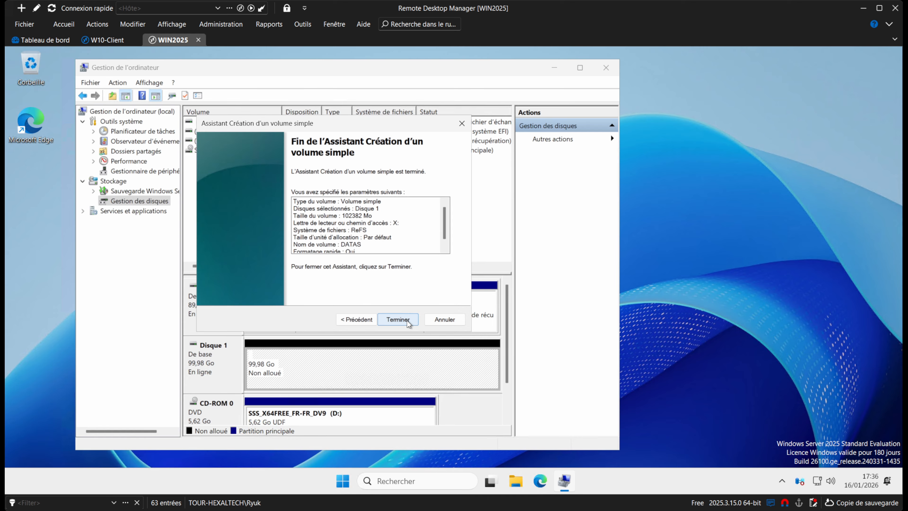
click(406, 320)
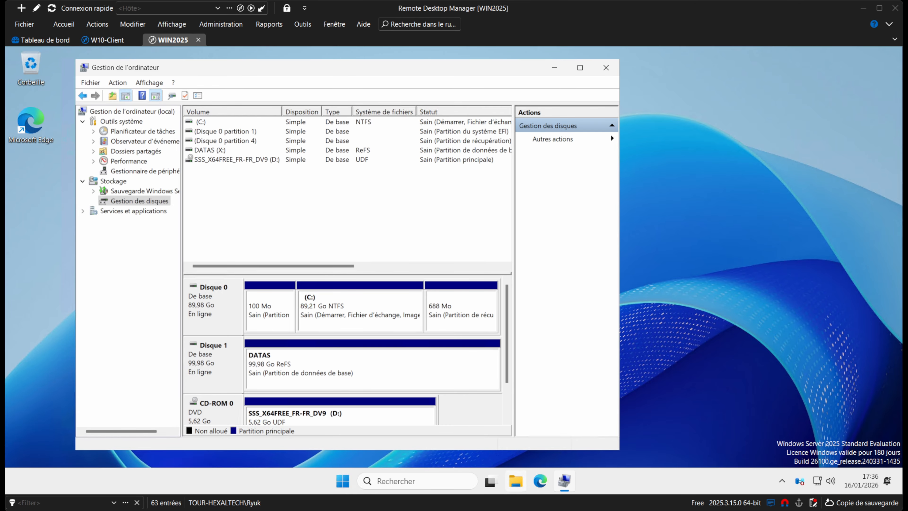
key(super+e)
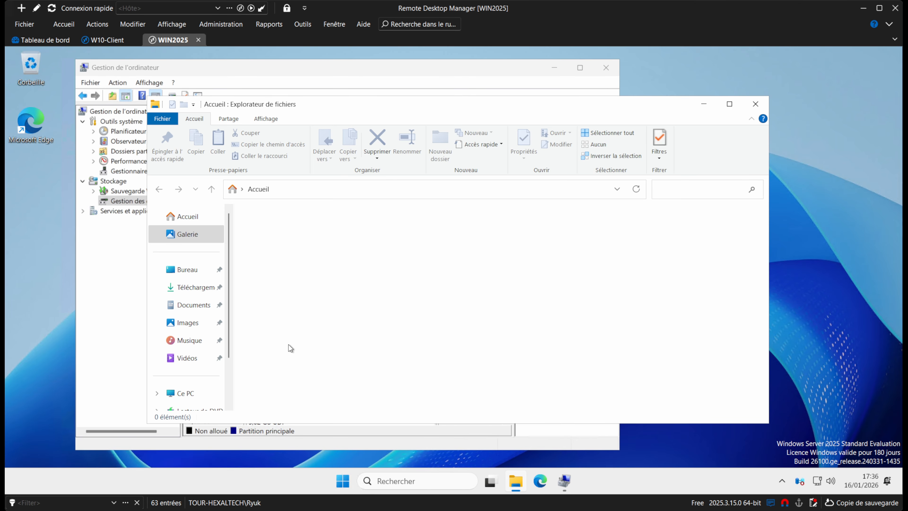
Open the DATAS (X:) drive and create a new folder named Commun.
click(204, 393)
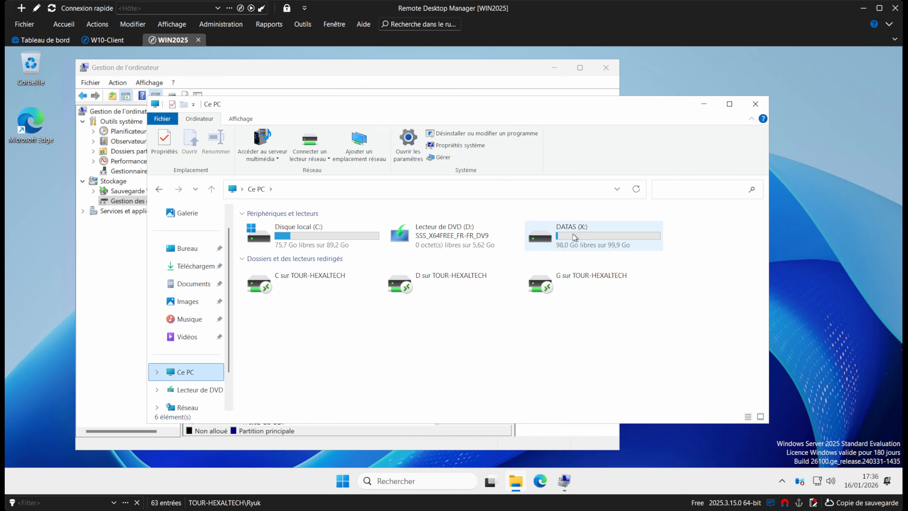
mouse_move(590, 237)
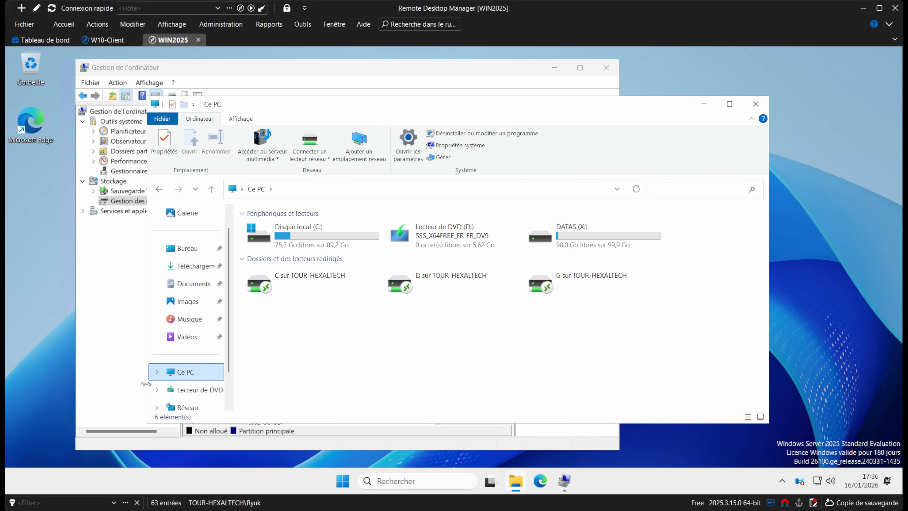
click(590, 240)
double_click(590, 240)
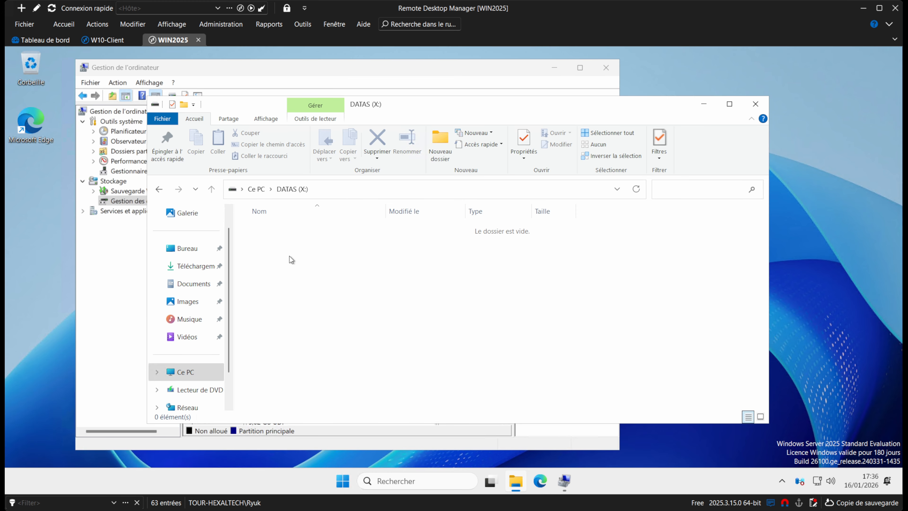
right_click(262, 277)
mouse_move(329, 396)
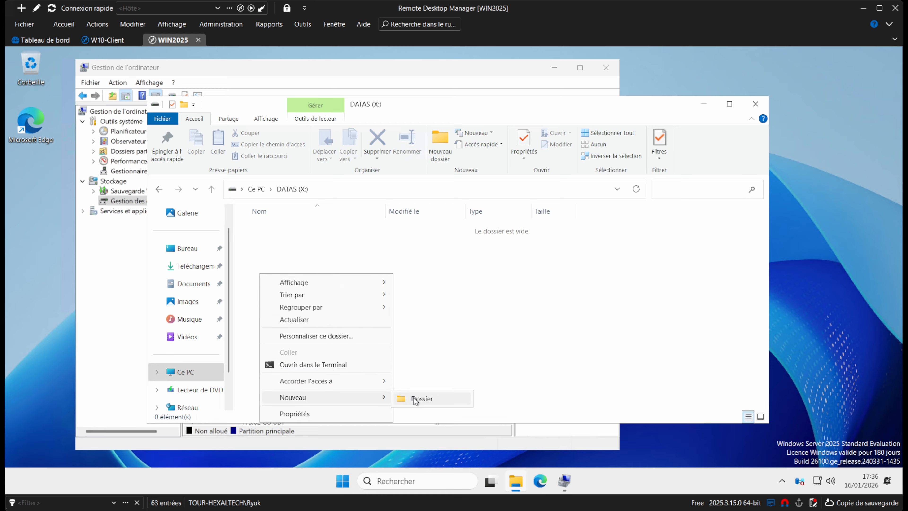
click(419, 399)
text(Commu)
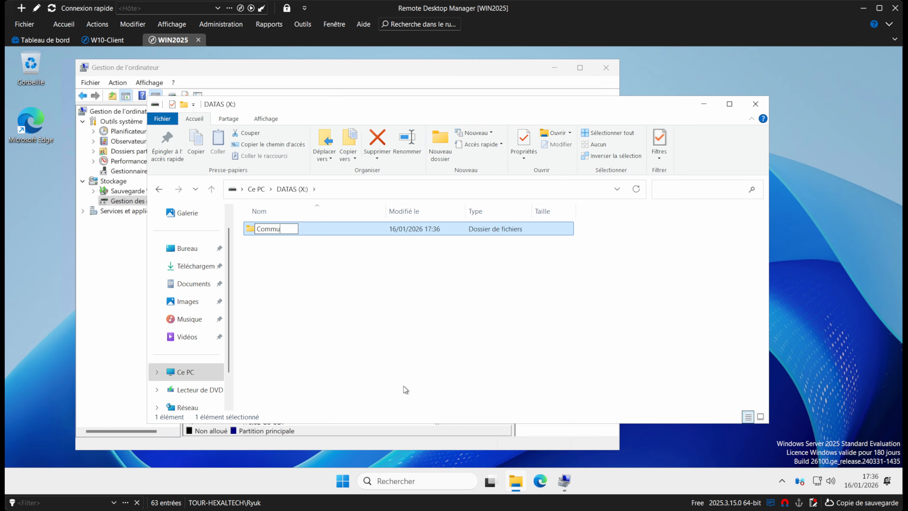
text(n)
key(Return)
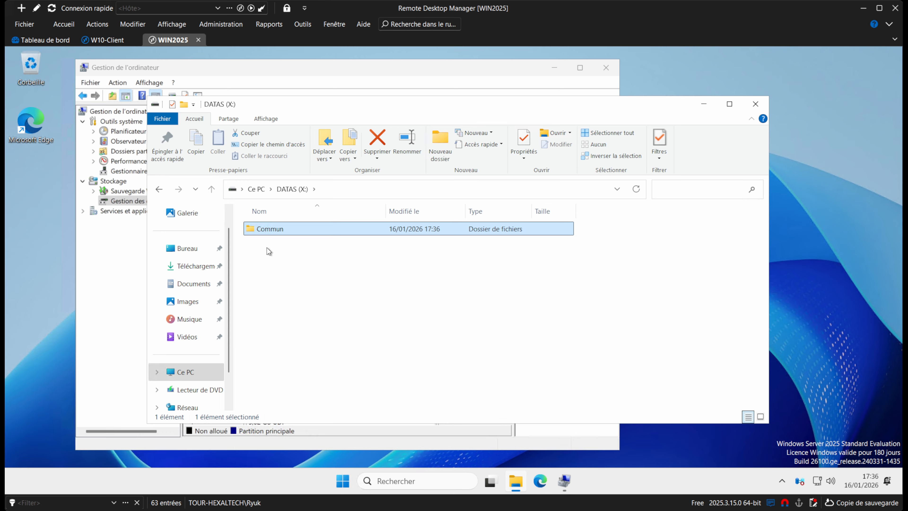
right_click(271, 233)
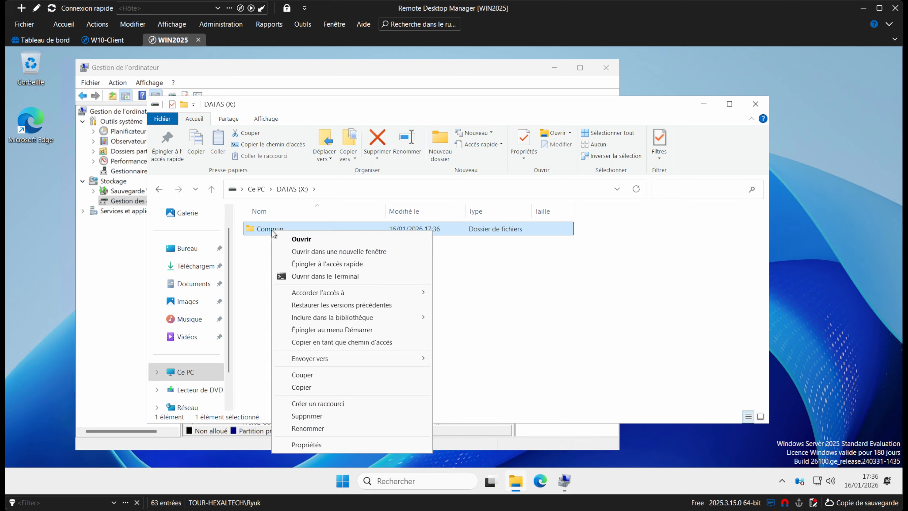
click(307, 445)
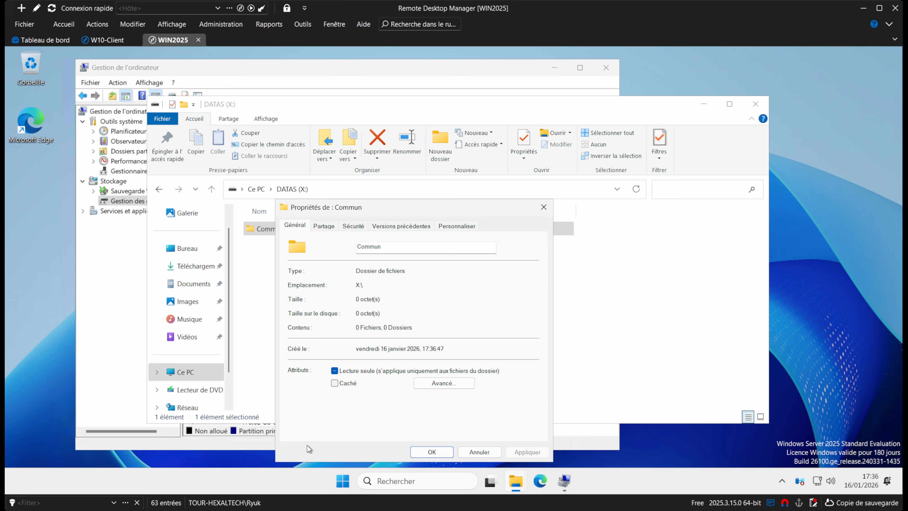
click(329, 229)
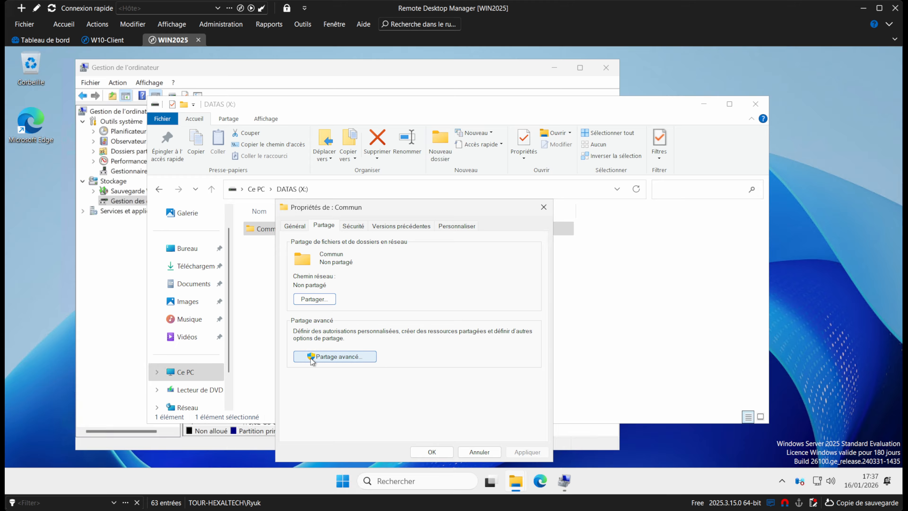
click(335, 358)
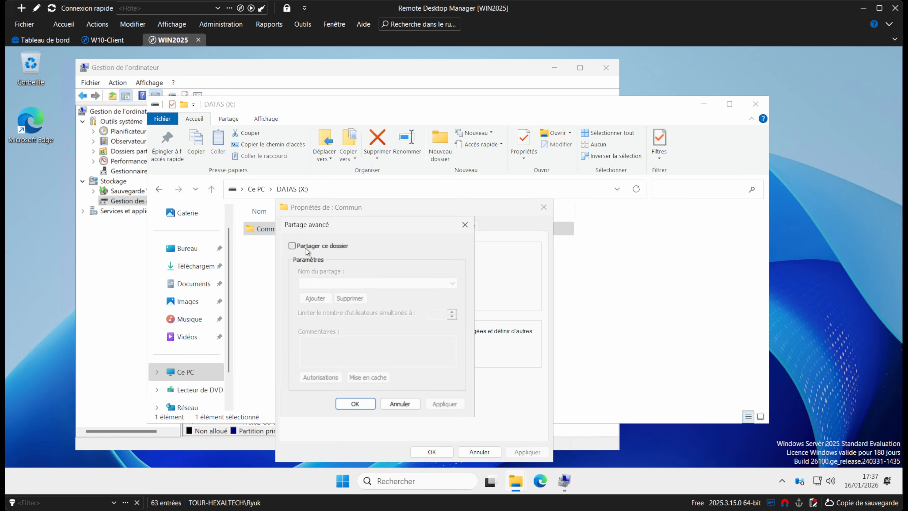
click(292, 246)
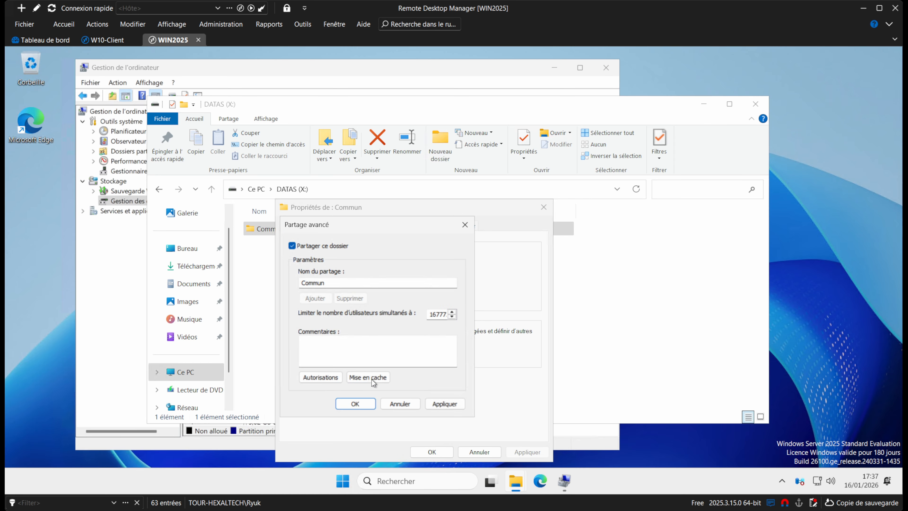
click(320, 377)
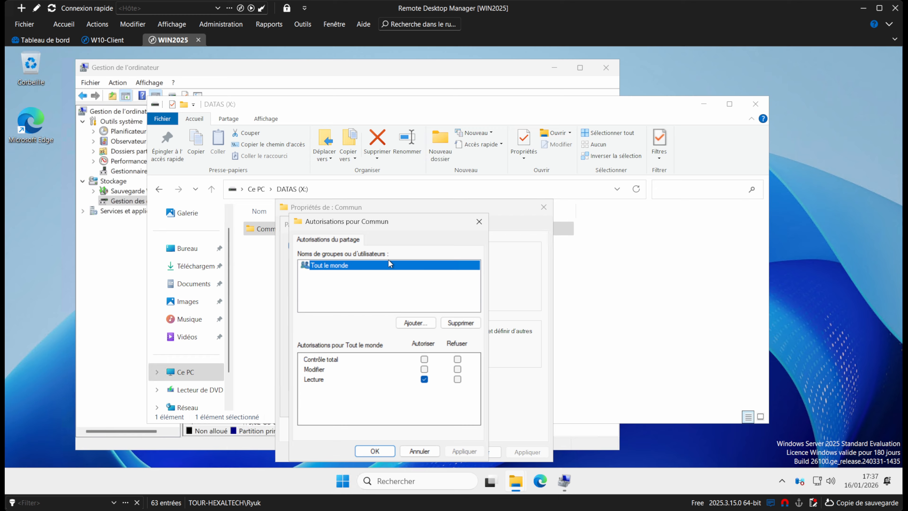
click(424, 452)
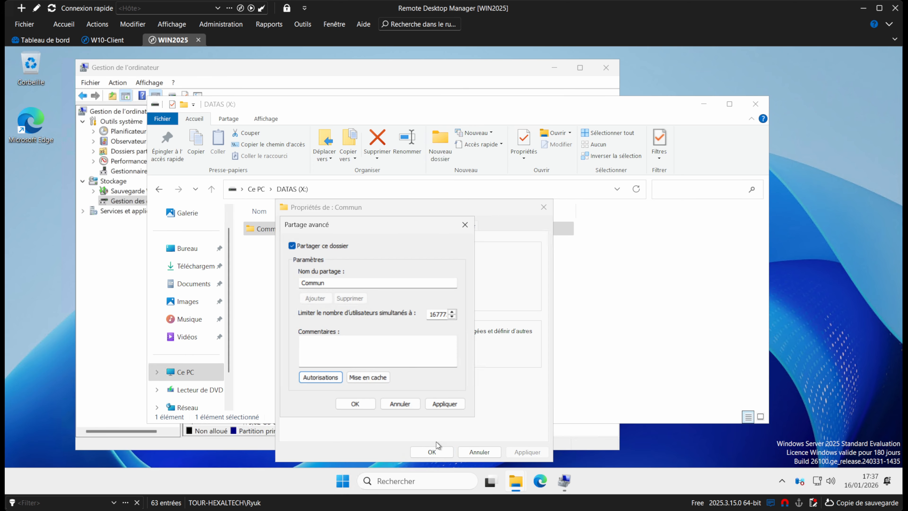
click(410, 405)
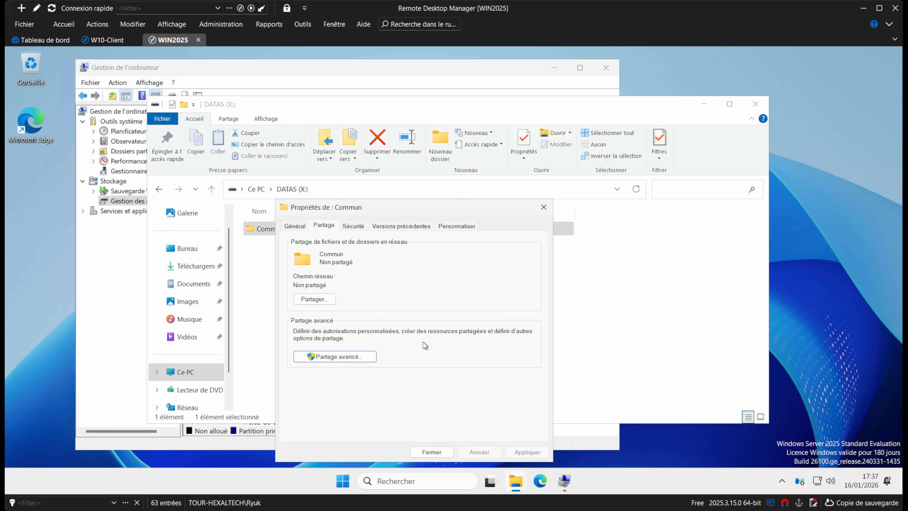
click(543, 207)
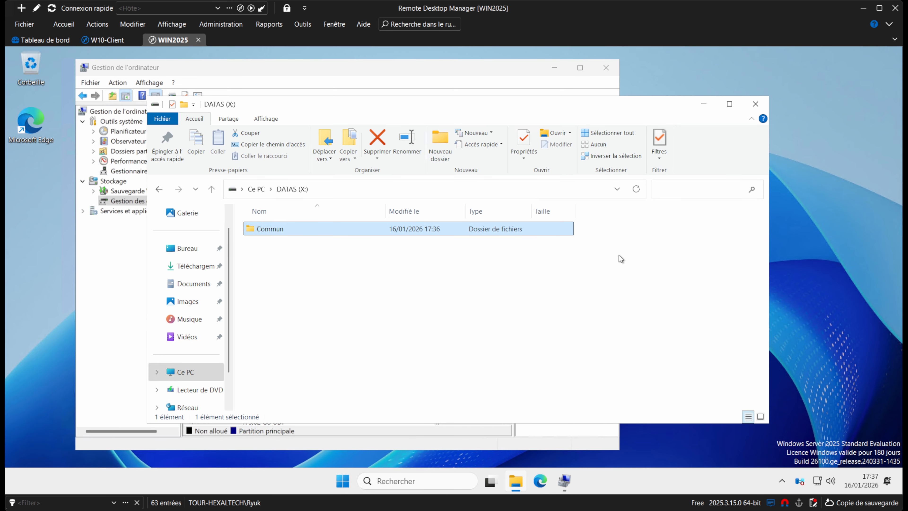
Search for 'gestionn' and pin Server Manager to the taskbar.
click(419, 478)
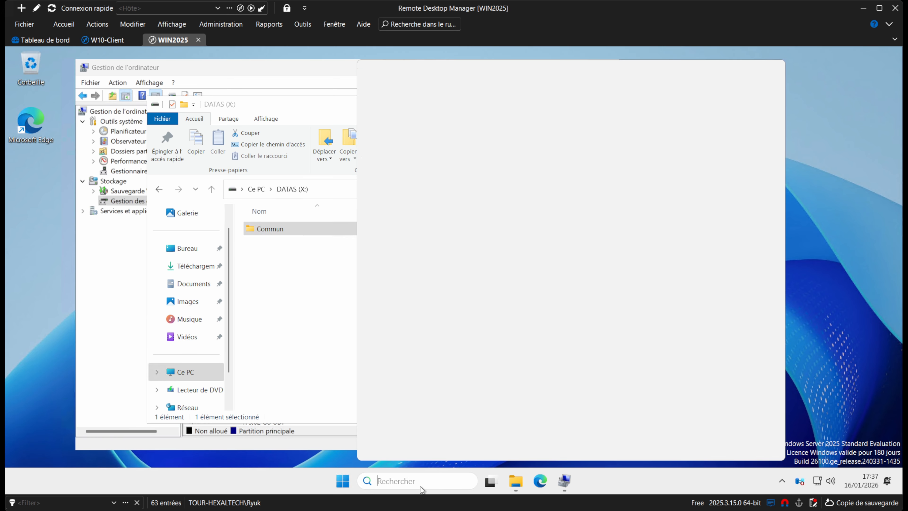
text(ges)
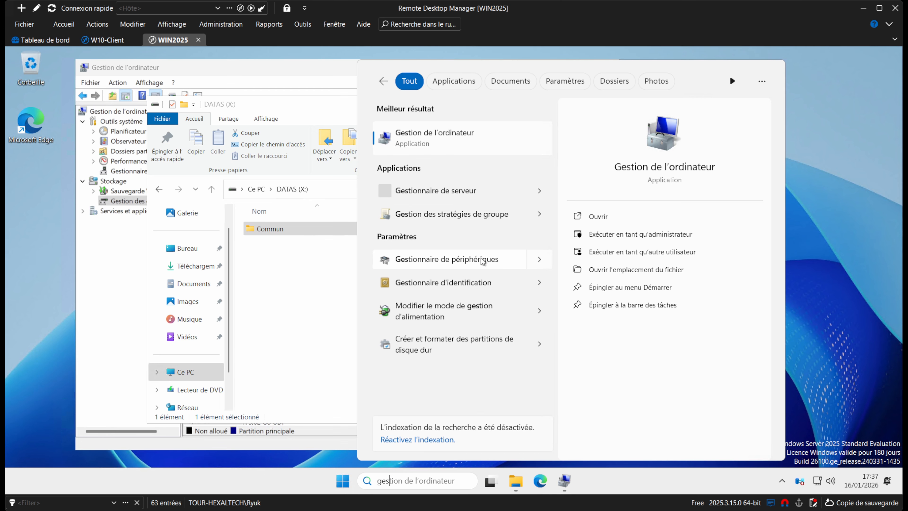
text(tionn)
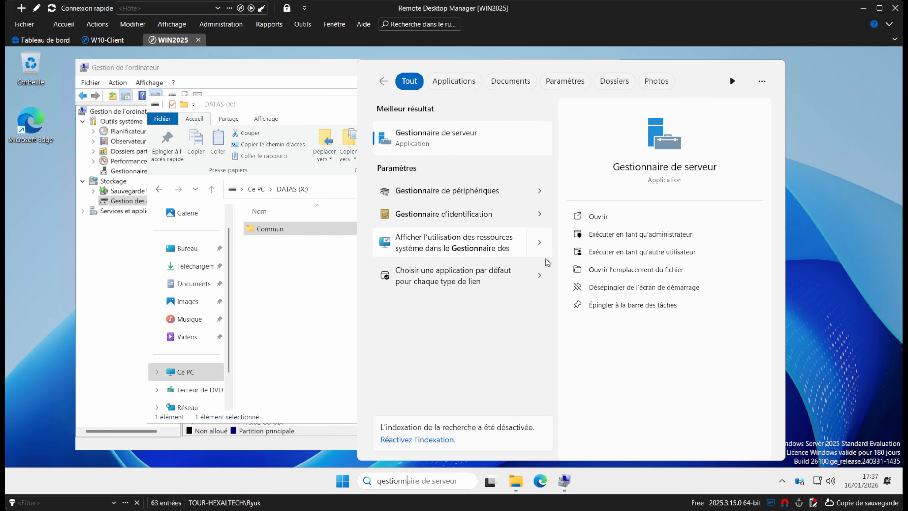
click(669, 307)
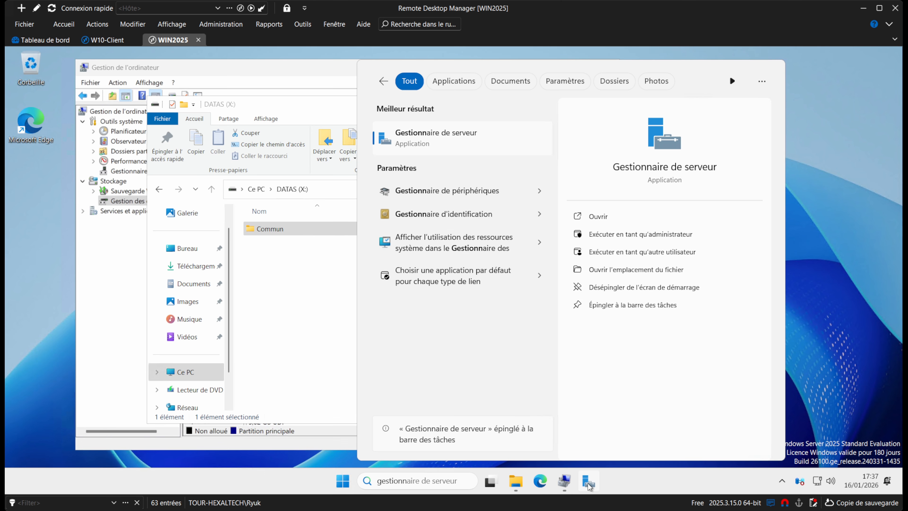
click(629, 477)
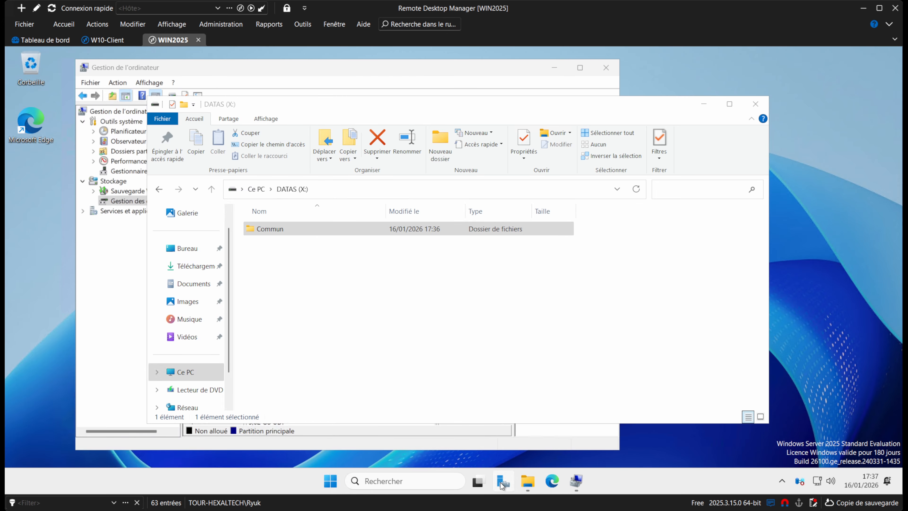
In taskbar settings, turn off Vue Tâches and show search as icon and label.
right_click(613, 482)
click(651, 458)
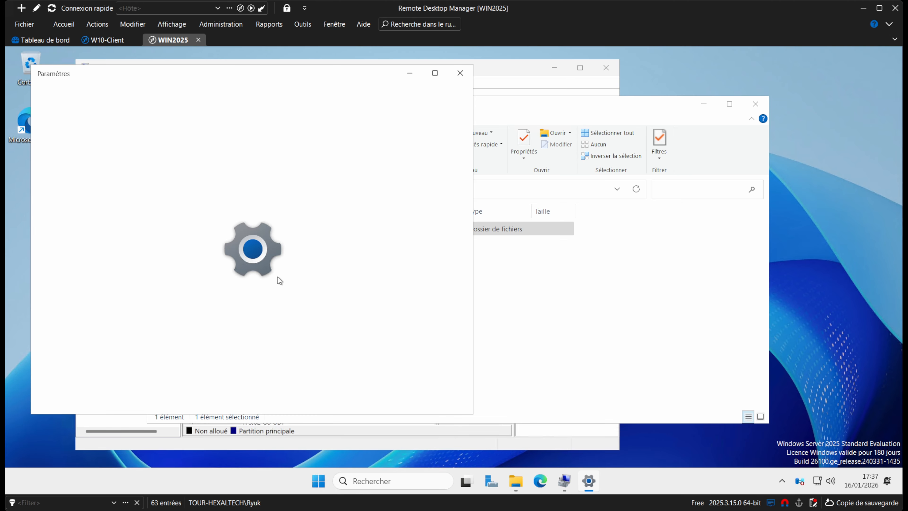
click(424, 216)
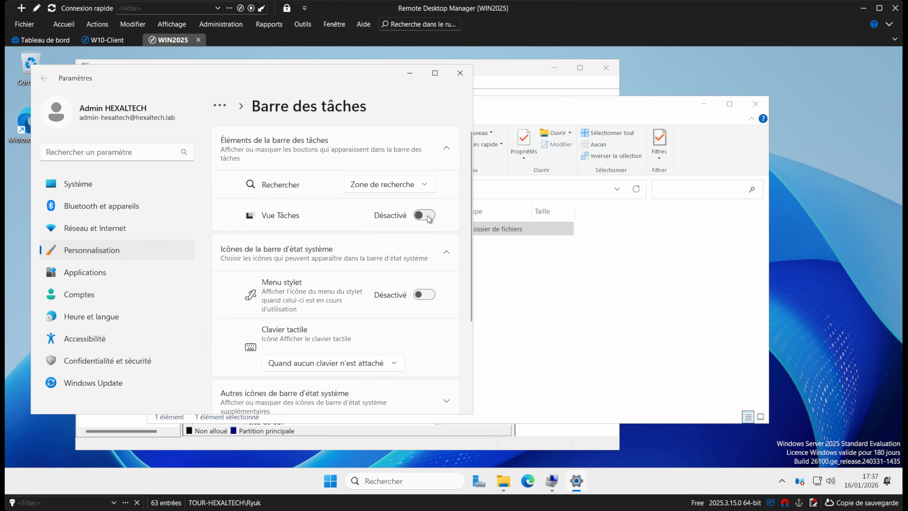
click(404, 182)
click(406, 170)
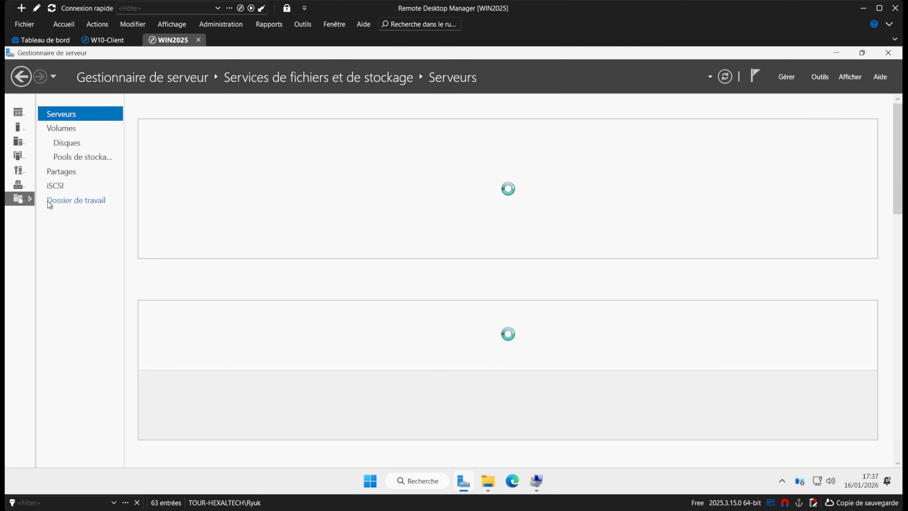
Start a new Partage SMB - Rapide share on the X: volume.
click(60, 172)
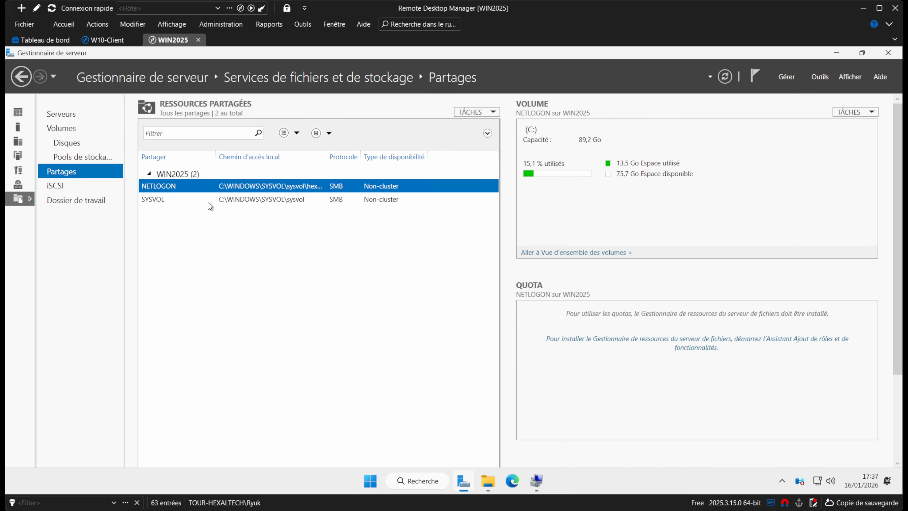
right_click(185, 230)
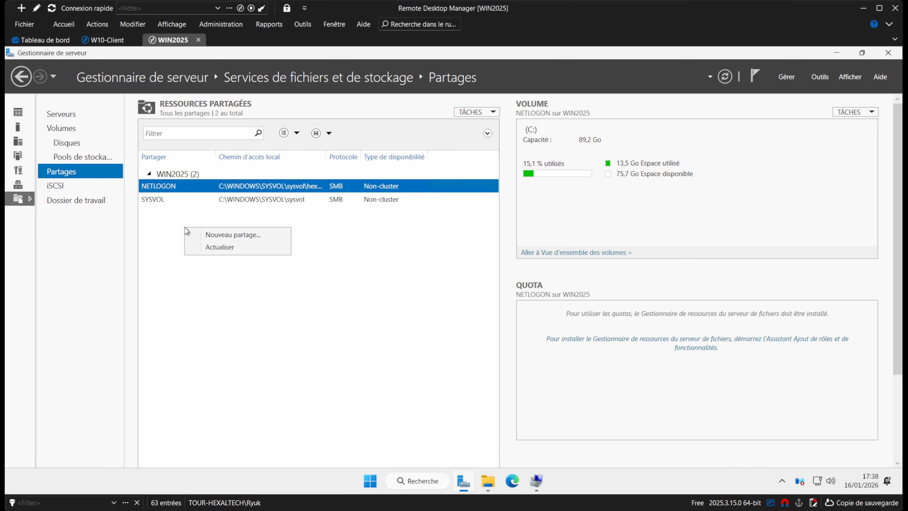
click(230, 236)
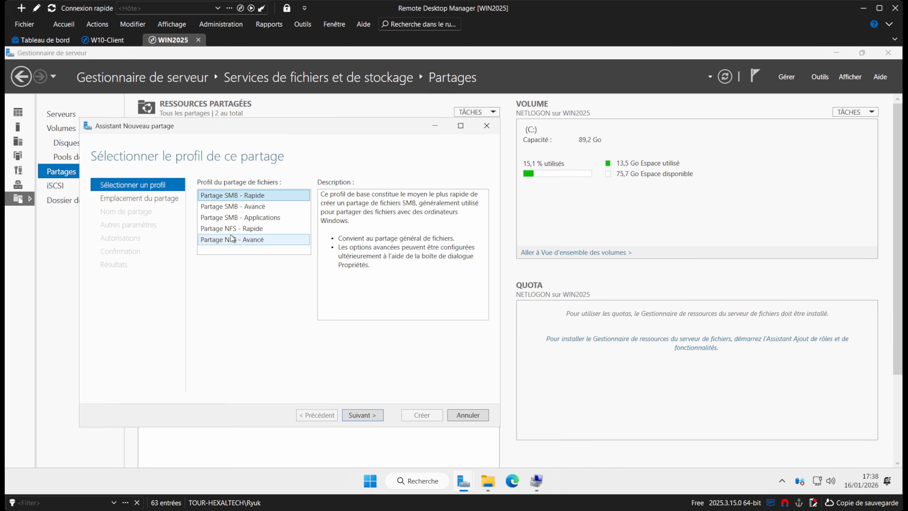
click(361, 415)
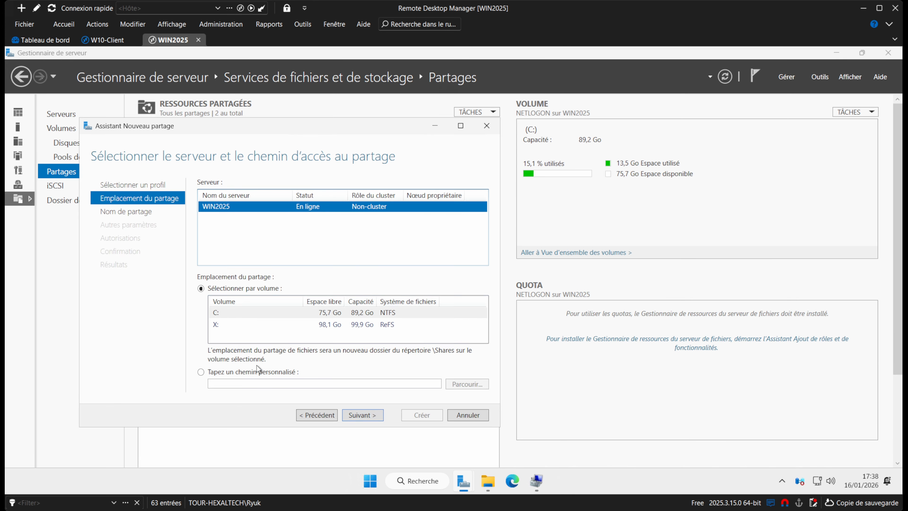
click(238, 325)
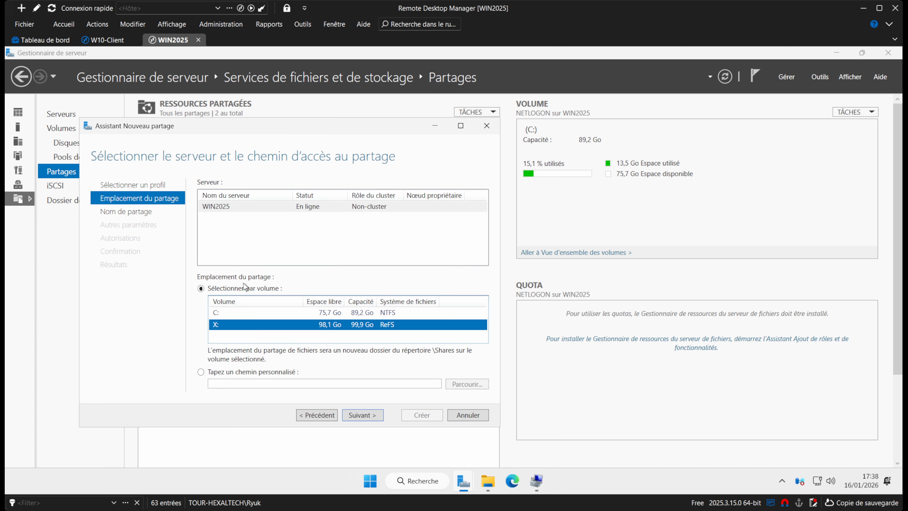
Set the custom share path to X:\commun and name the share Commun.
click(201, 371)
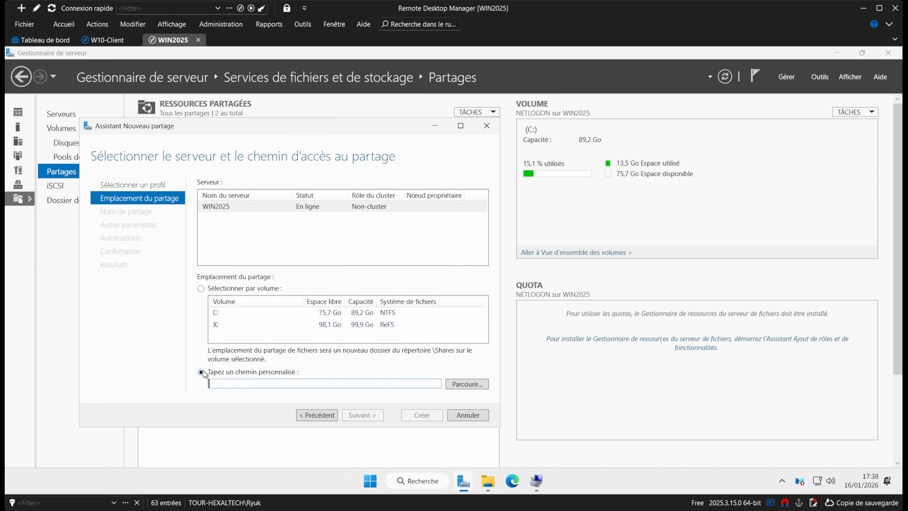
click(467, 390)
click(147, 199)
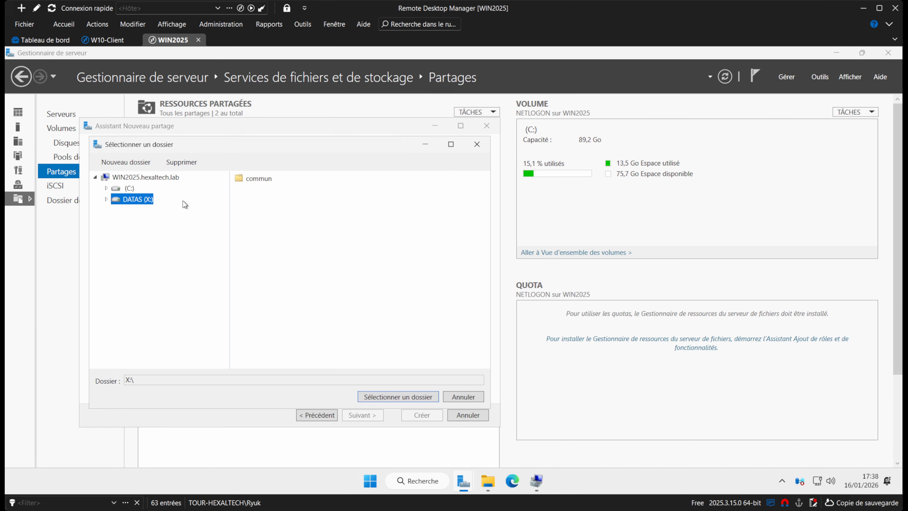
click(264, 185)
click(395, 398)
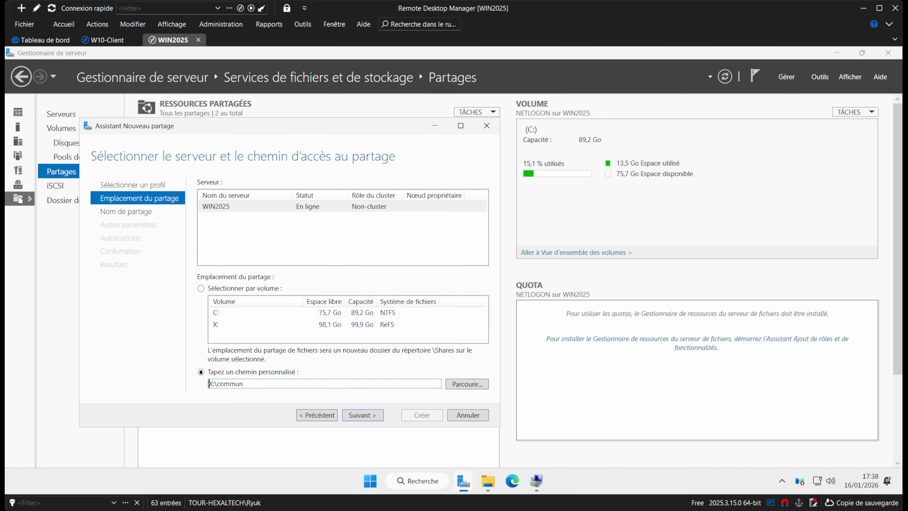
click(370, 416)
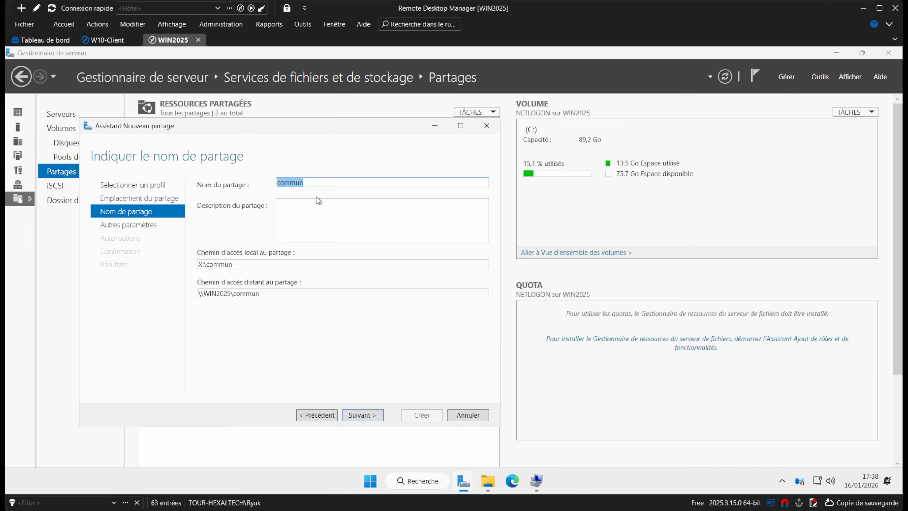
text(C)
text(ommi)
click(359, 415)
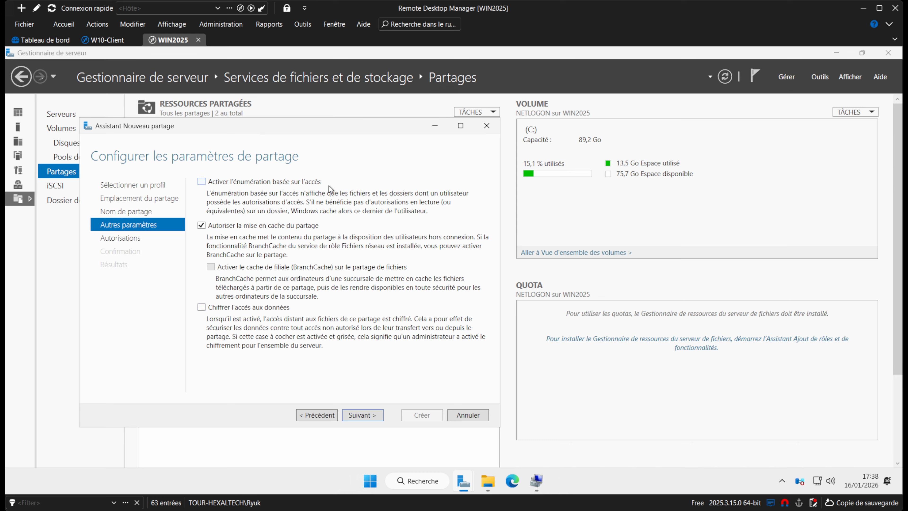
Enable access-based enumeration on the new share and advance to the permissions page.
click(291, 183)
click(367, 416)
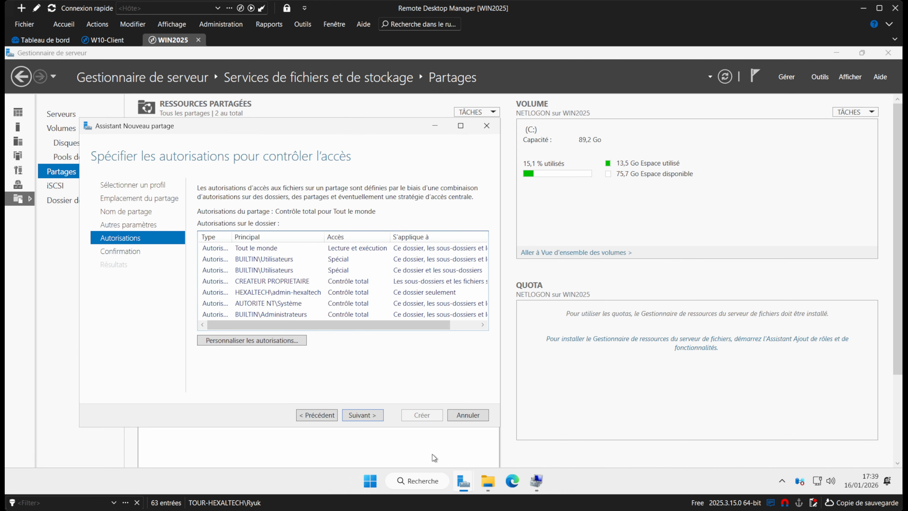
click(415, 480)
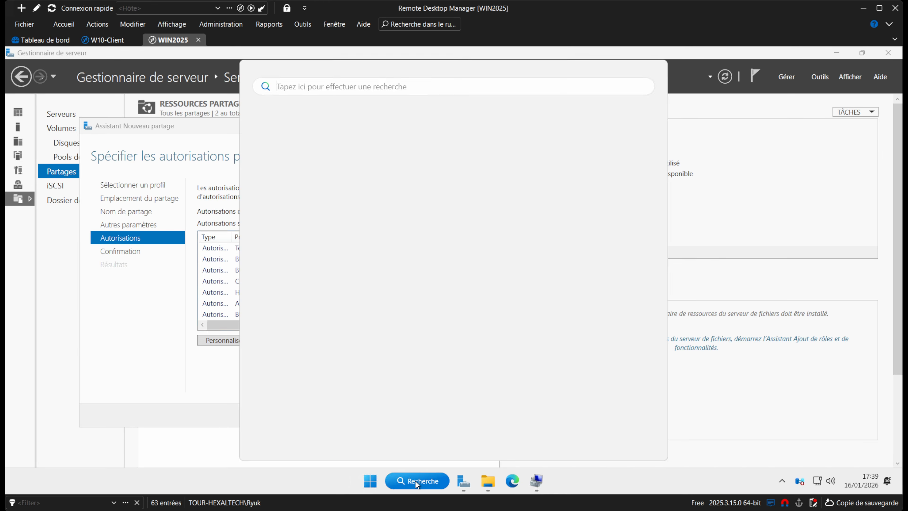
Launch Active Directory Users and Computers, pin it to the taskbar, and open hexaltech.lab's Users container.
text(utili)
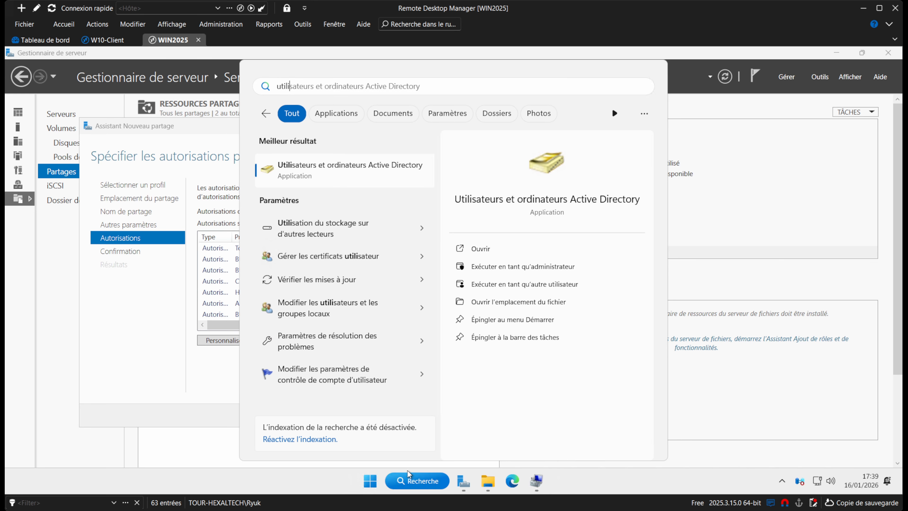
key(Return)
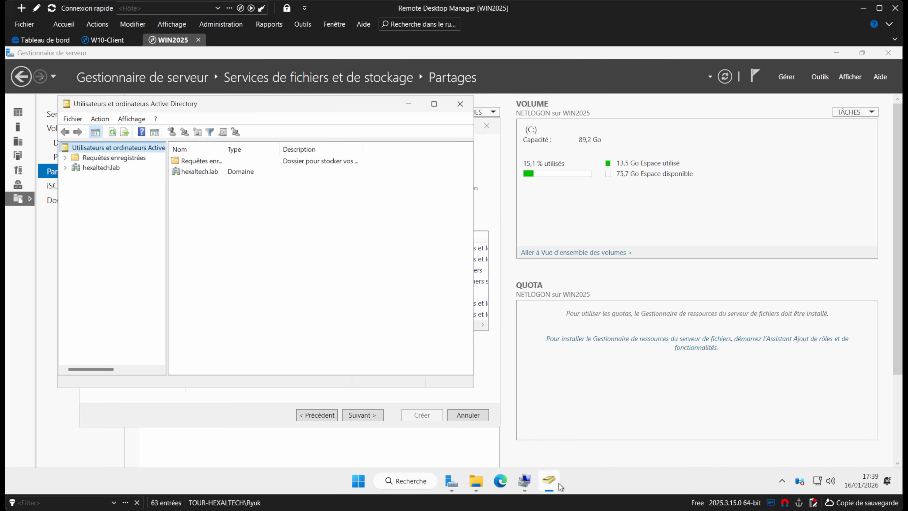
right_click(555, 477)
click(546, 432)
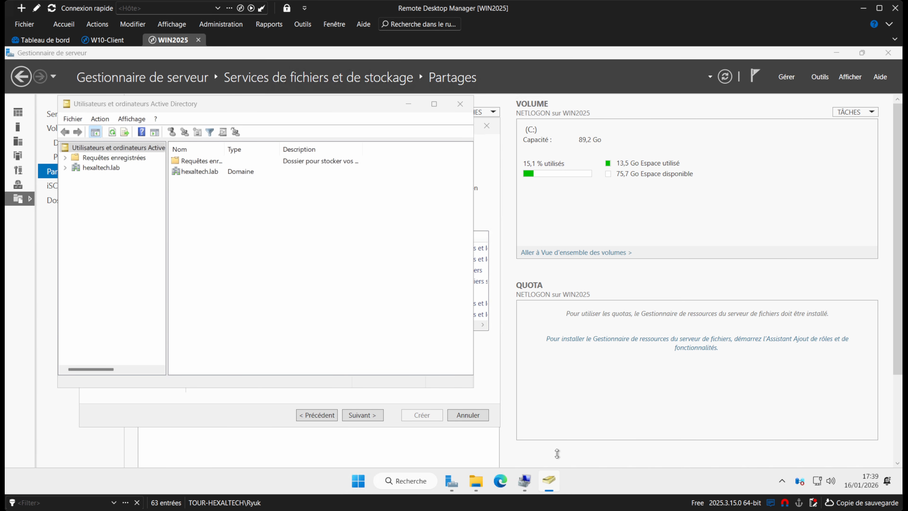
click(101, 168)
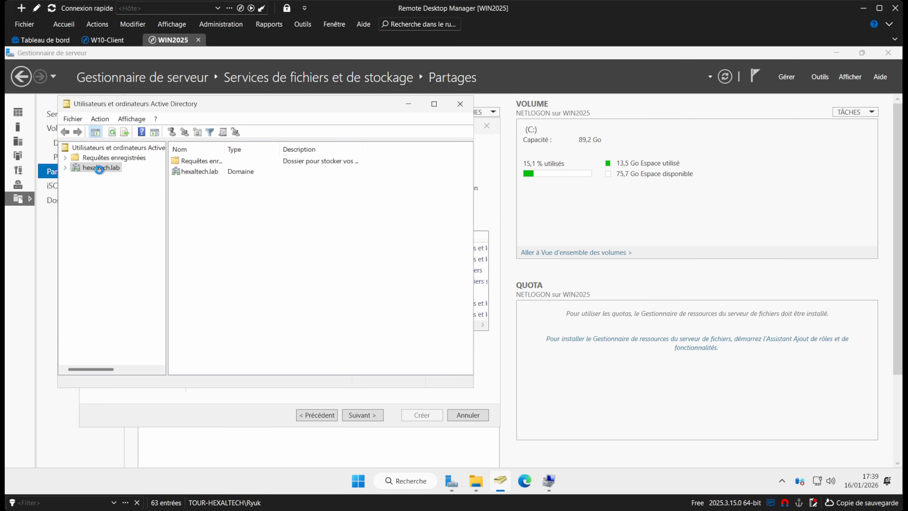
double_click(192, 215)
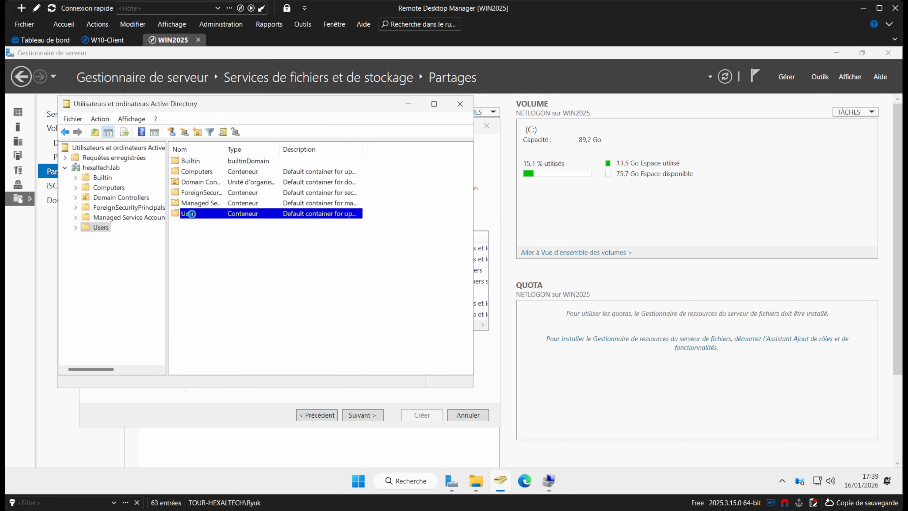
Start a new user named Test in the Users container and fill in its logon name.
right_click(421, 242)
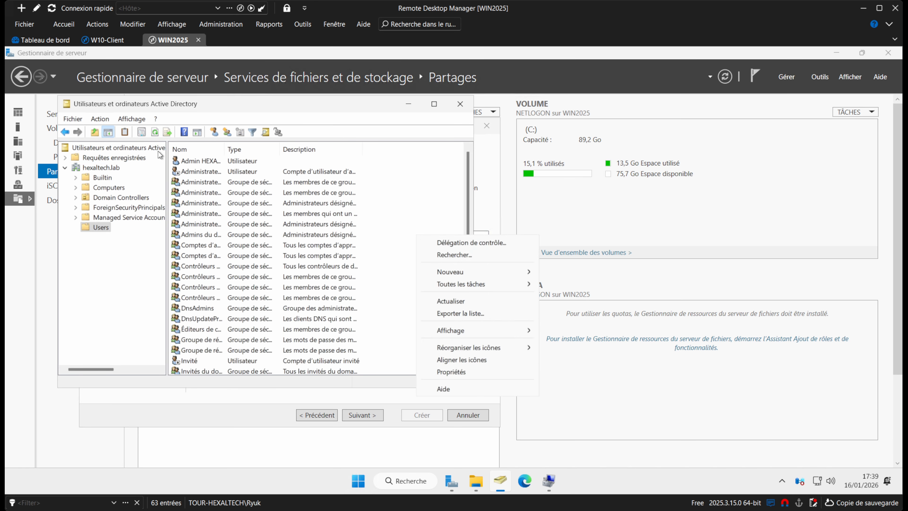
mouse_move(513, 274)
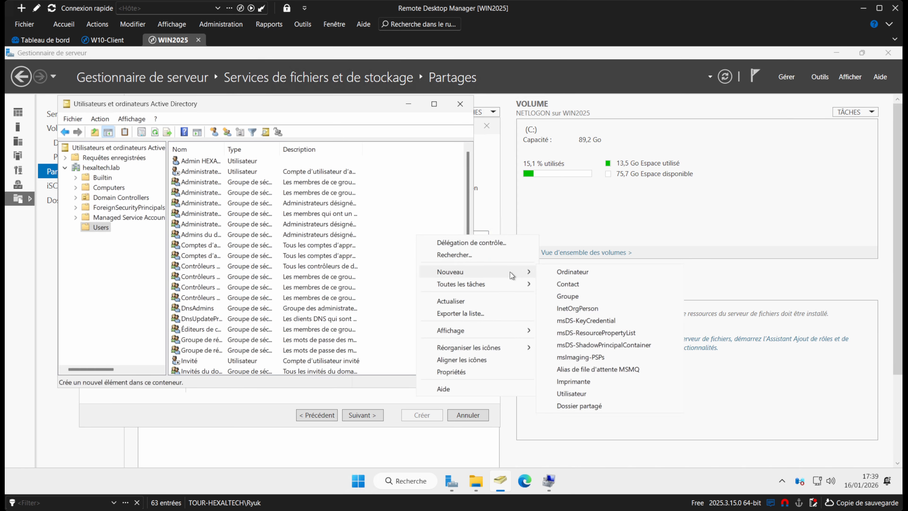
click(574, 390)
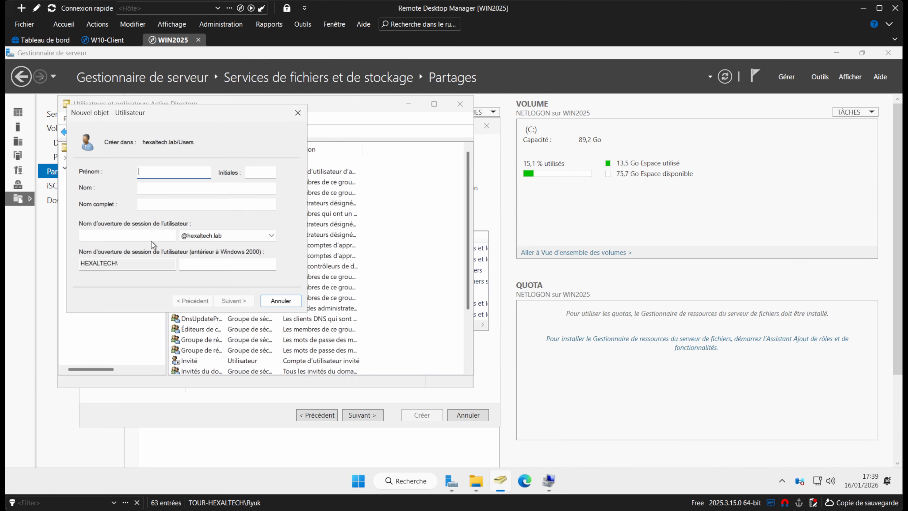
text(Test)
click(164, 189)
click(129, 236)
text(tes)
click(229, 303)
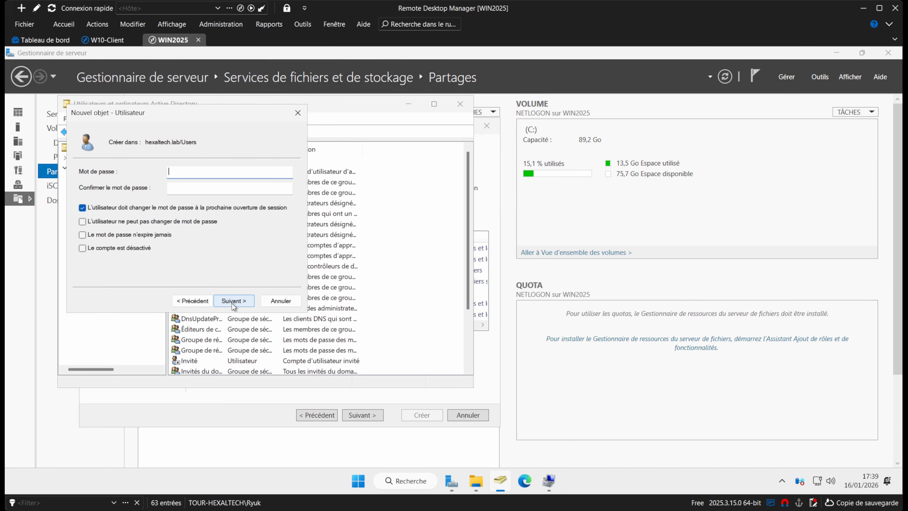
Give Test a never-expiring password with no change required at logon, finish, and close the console.
text(P•••••••)
key(Caps_Lock)
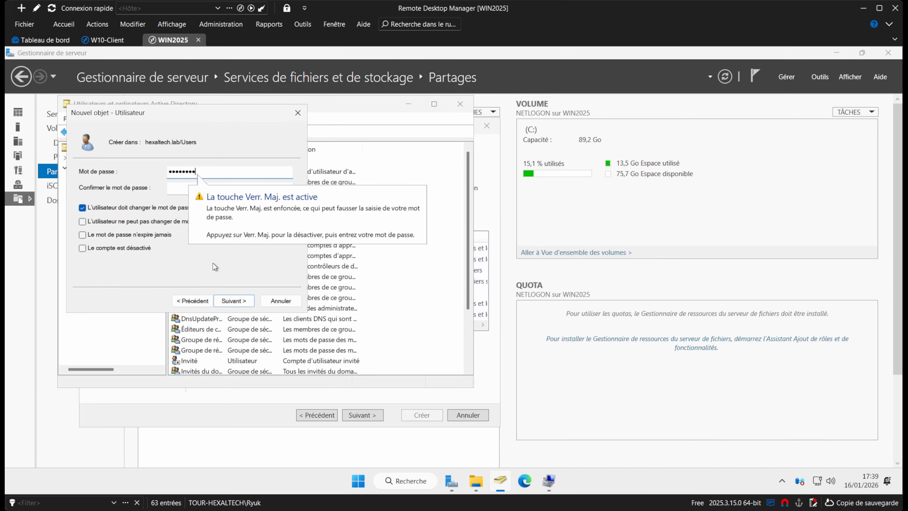
text(•••••)
key(Tab)
text(••••••••)
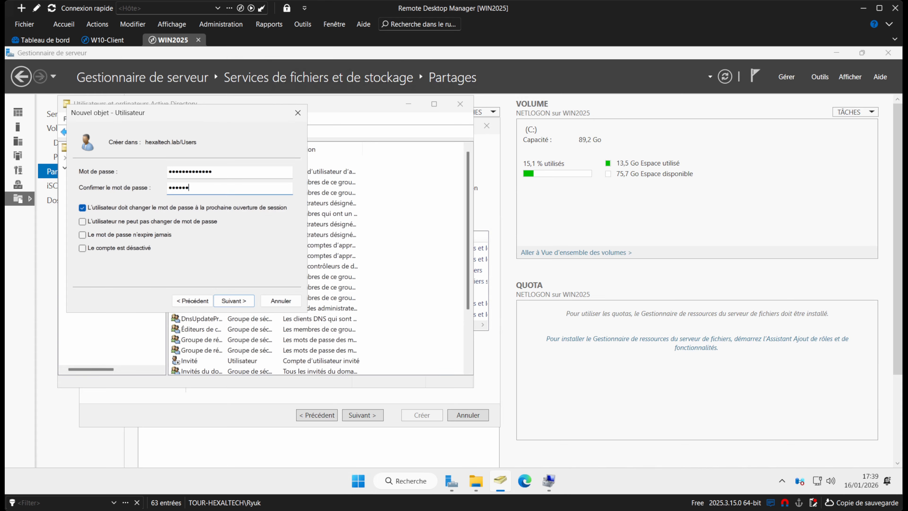
key(Caps_Lock)
text(••••)
click(215, 209)
click(159, 236)
click(246, 305)
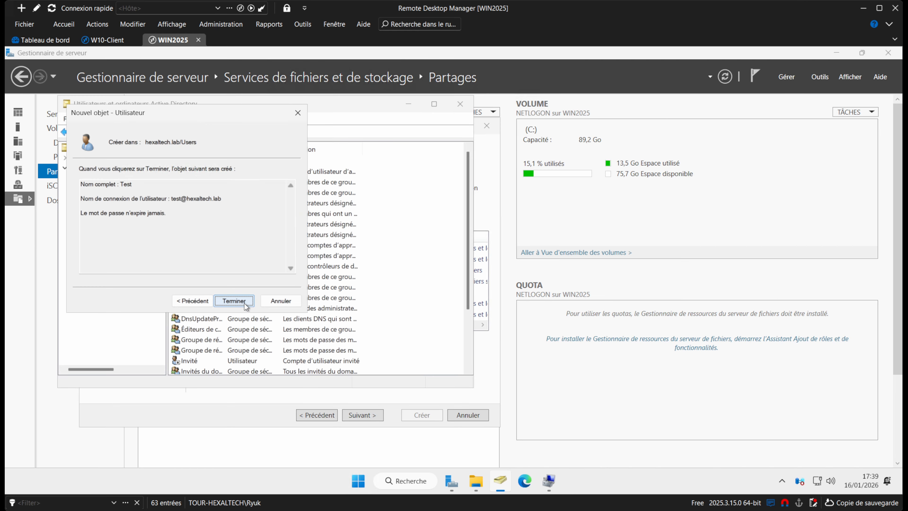
click(246, 304)
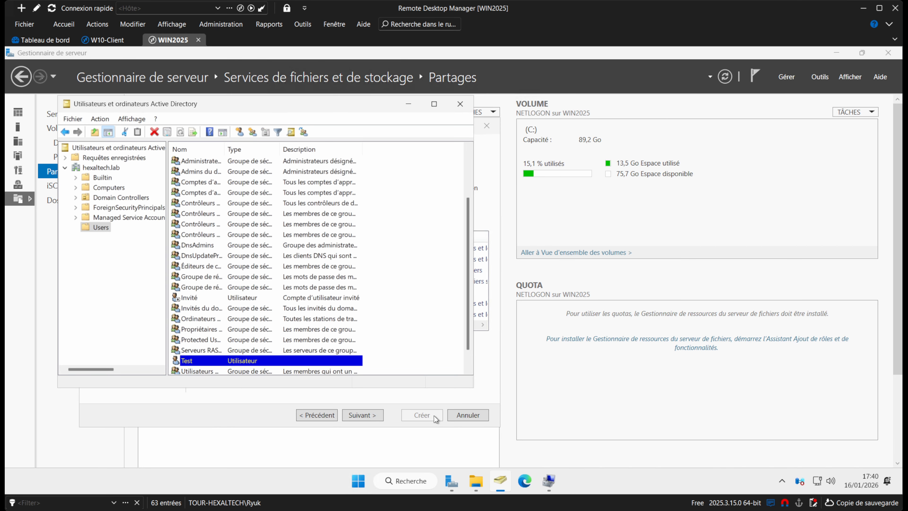
click(460, 104)
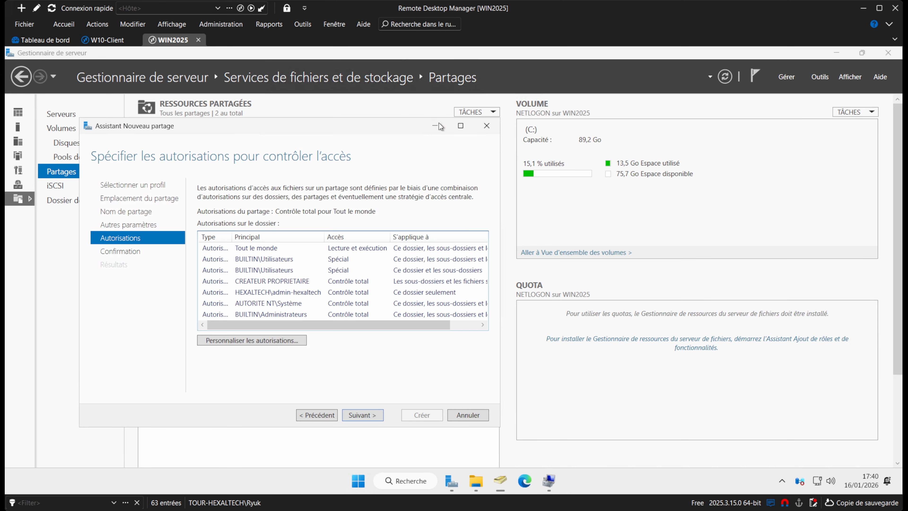
Open commun's advanced permissions and try removing Tout le monde, which inheritance blocks.
click(263, 340)
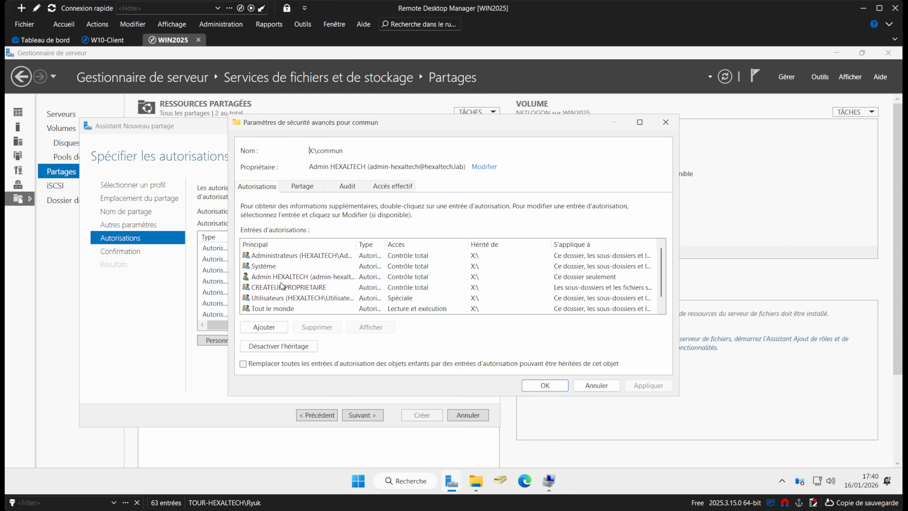
scroll(291, 286, down, 1)
click(303, 299)
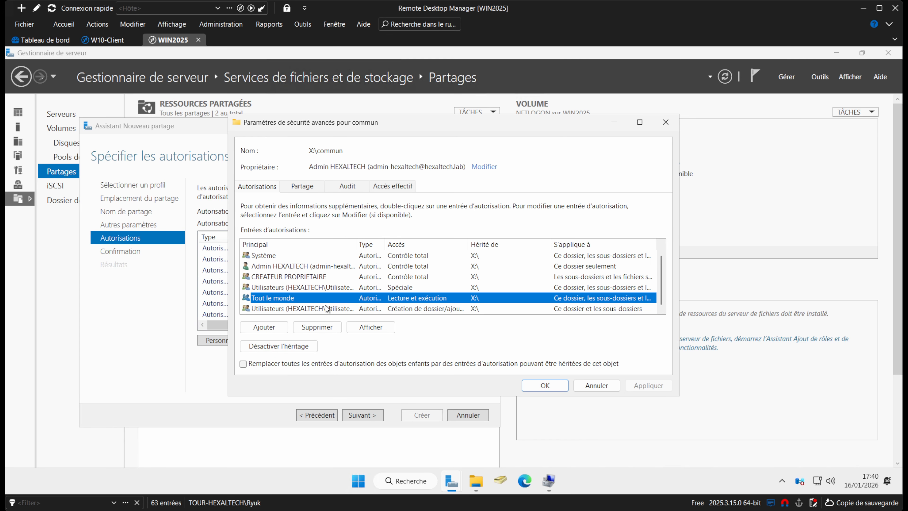
click(316, 326)
click(544, 315)
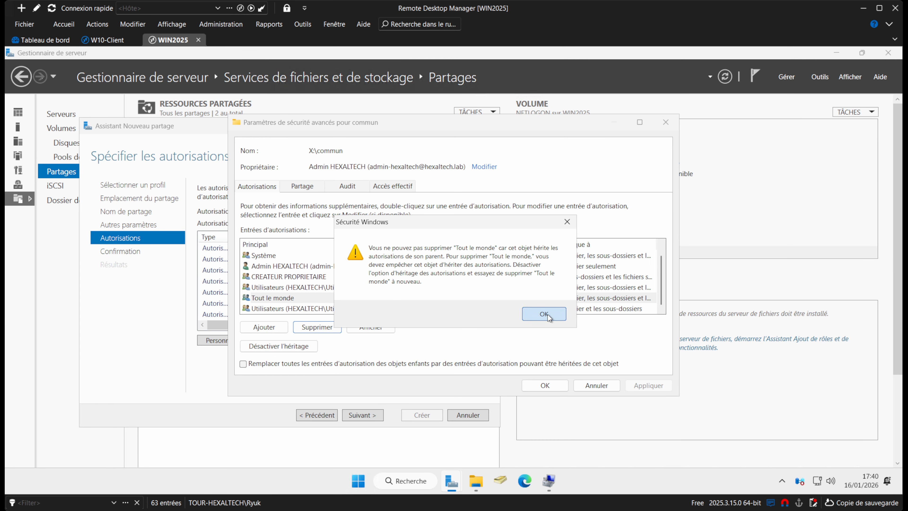
click(301, 298)
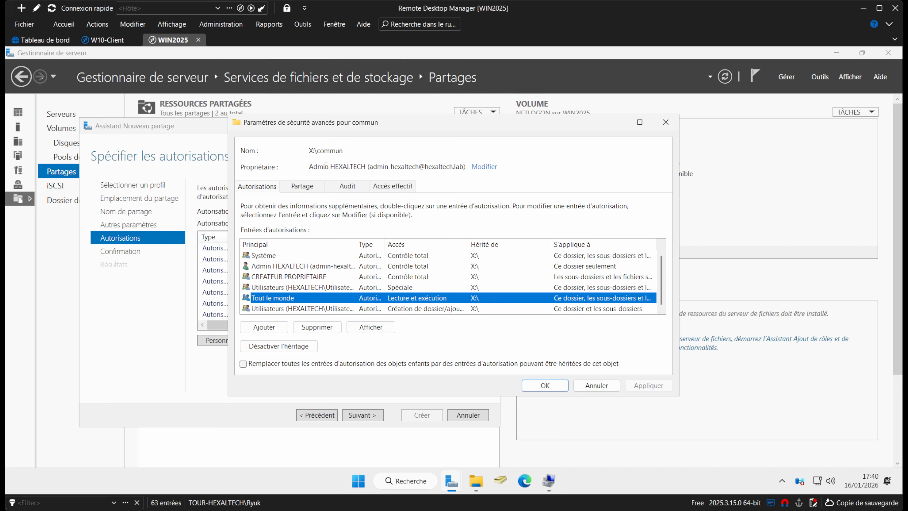
double_click(318, 147)
click(348, 149)
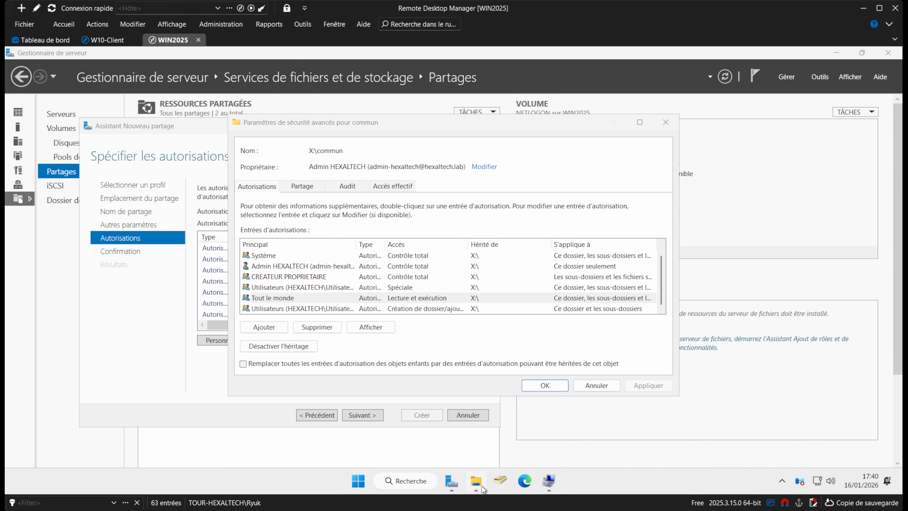
click(476, 481)
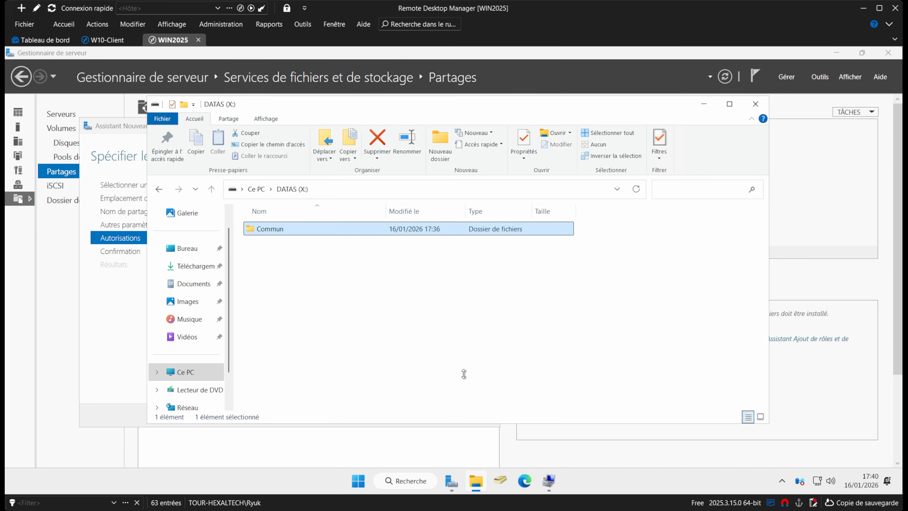
click(755, 104)
Disable inheritance keeping explicit entries, then remove Tout le monde and both Utilisateurs entries.
click(293, 347)
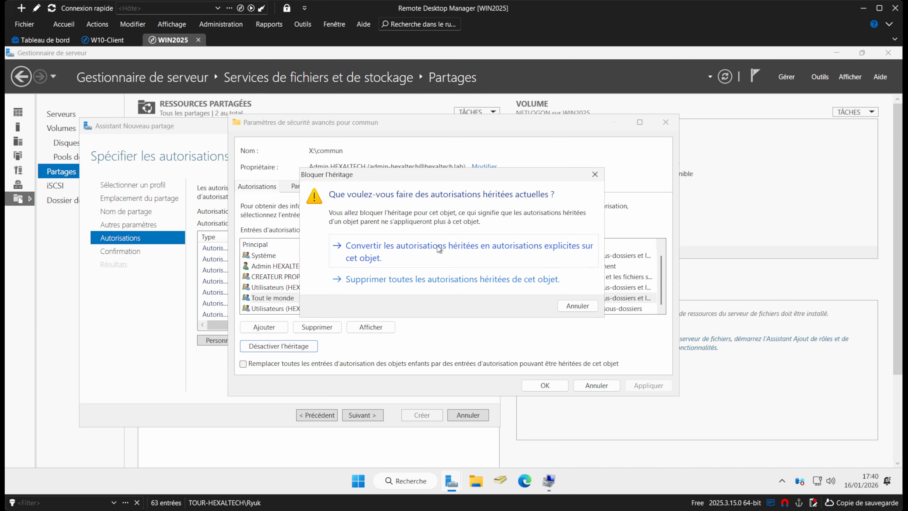
click(443, 252)
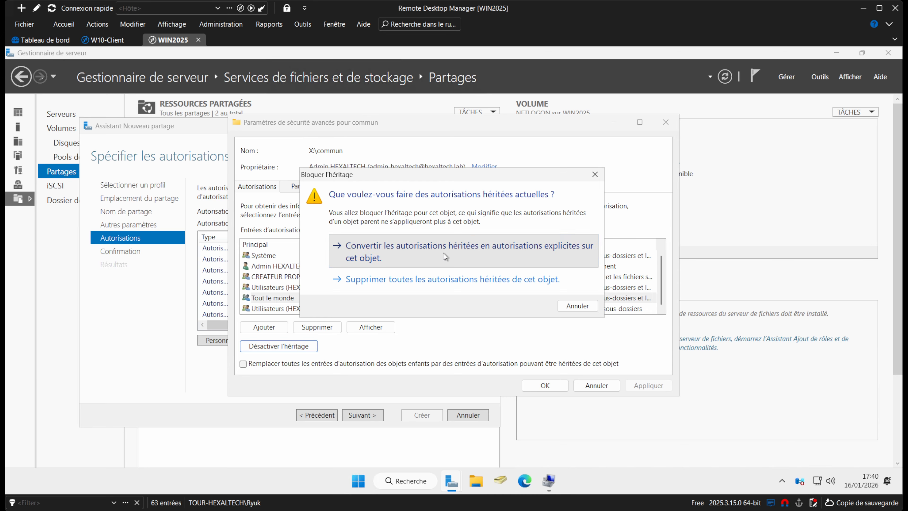
click(289, 288)
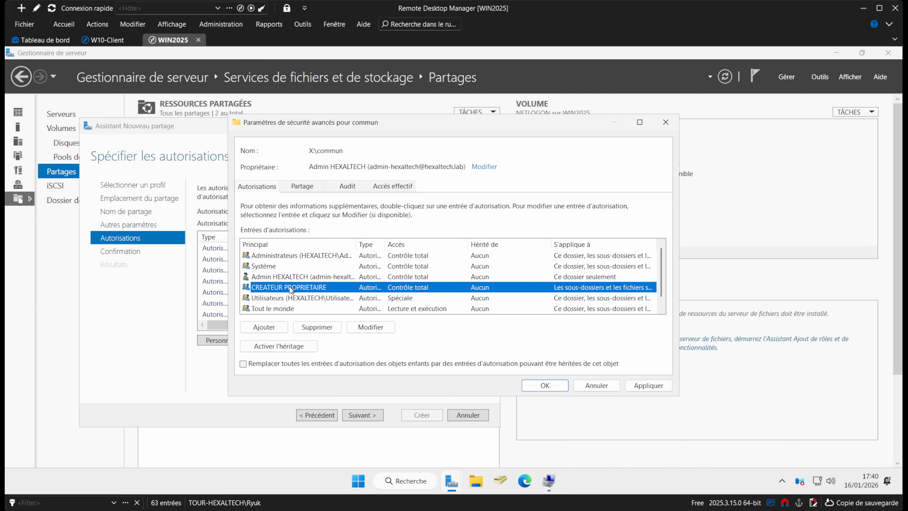
scroll(290, 286, down, 1)
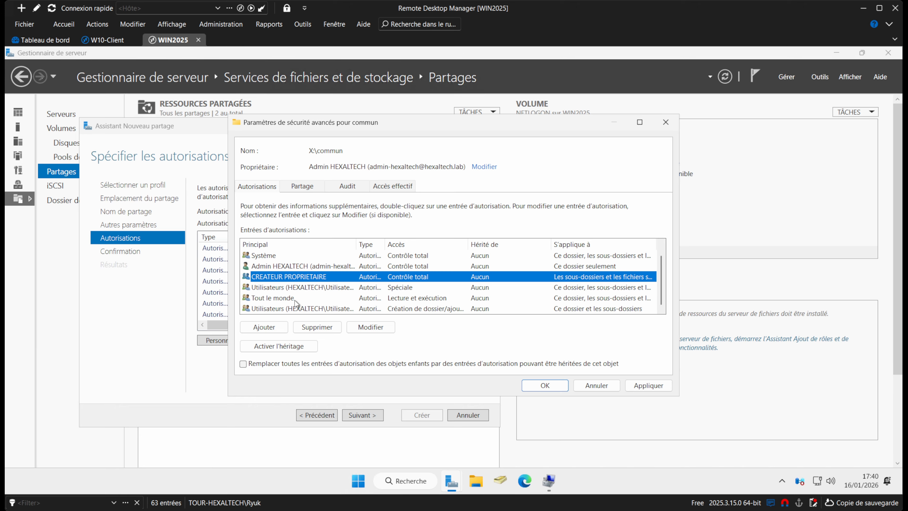
click(295, 297)
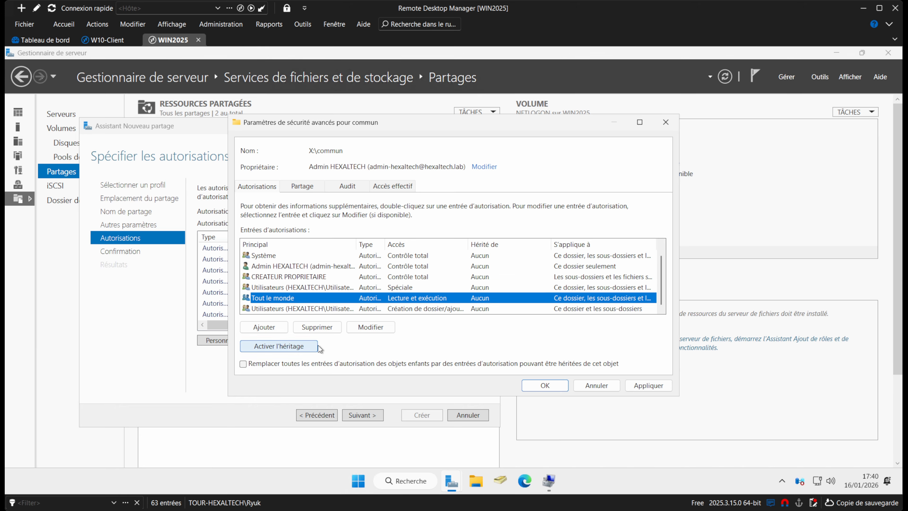
click(317, 327)
click(310, 307)
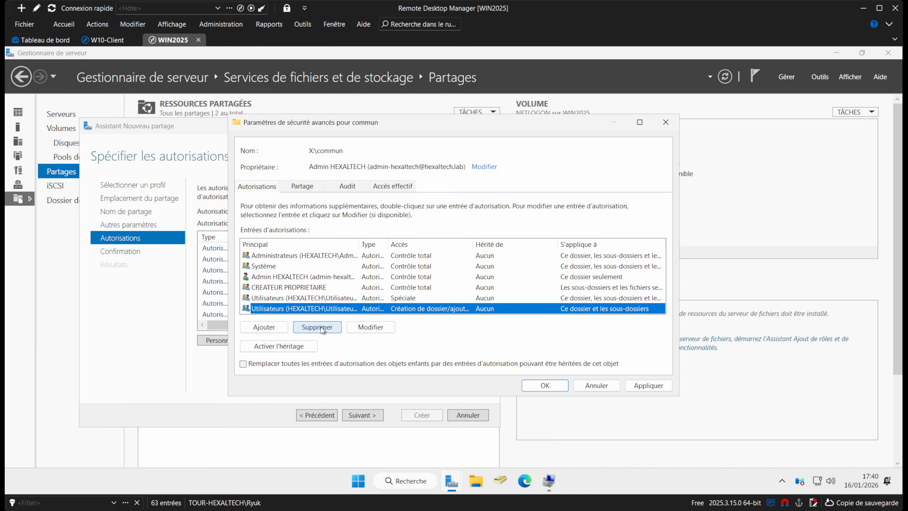
click(321, 326)
click(311, 298)
click(316, 327)
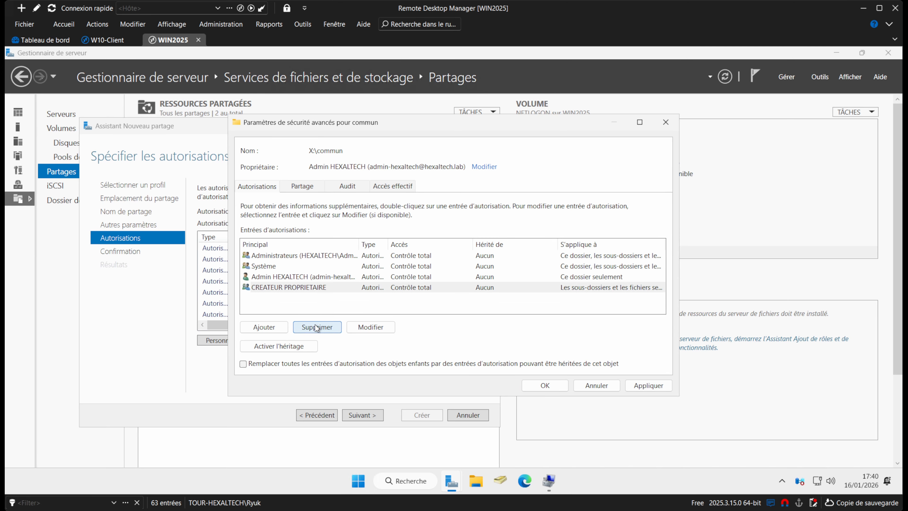
Add a Modification permission entry for the Test user on commun and apply it.
click(266, 326)
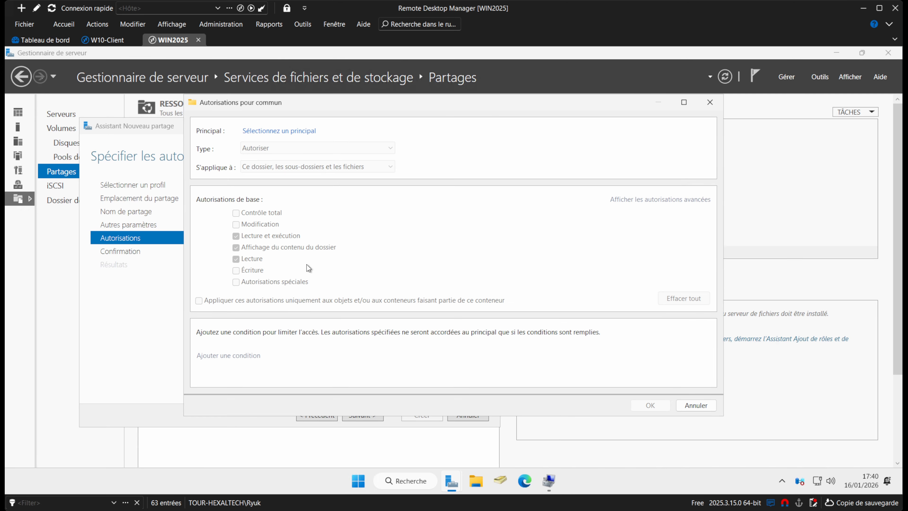
click(285, 131)
text(test)
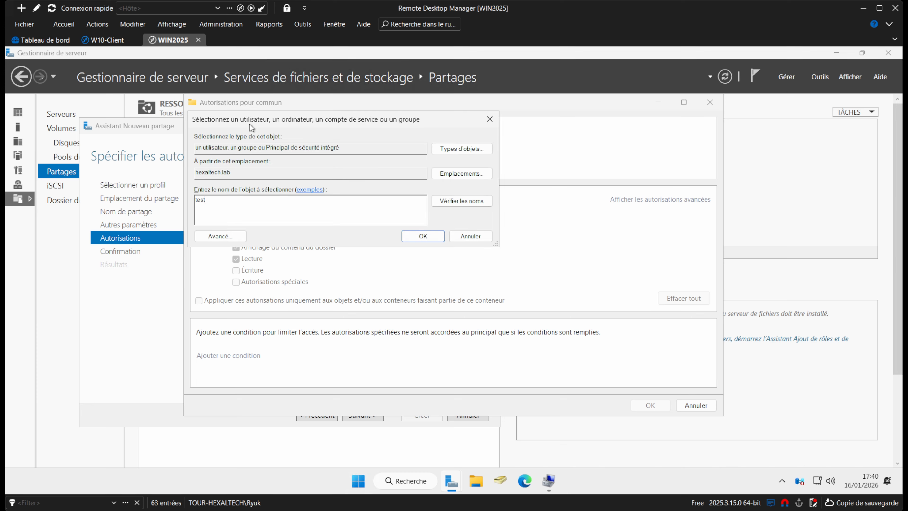
drag(249, 124, 292, 153)
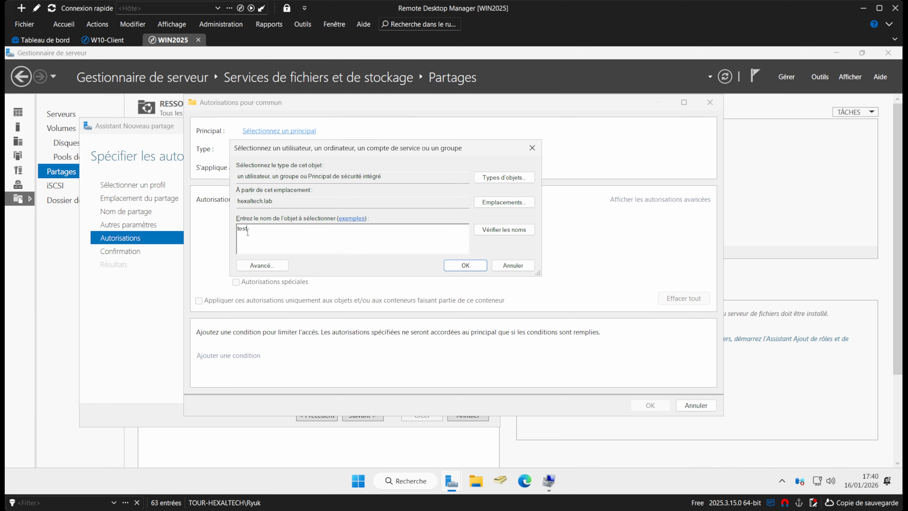
click(504, 229)
click(466, 266)
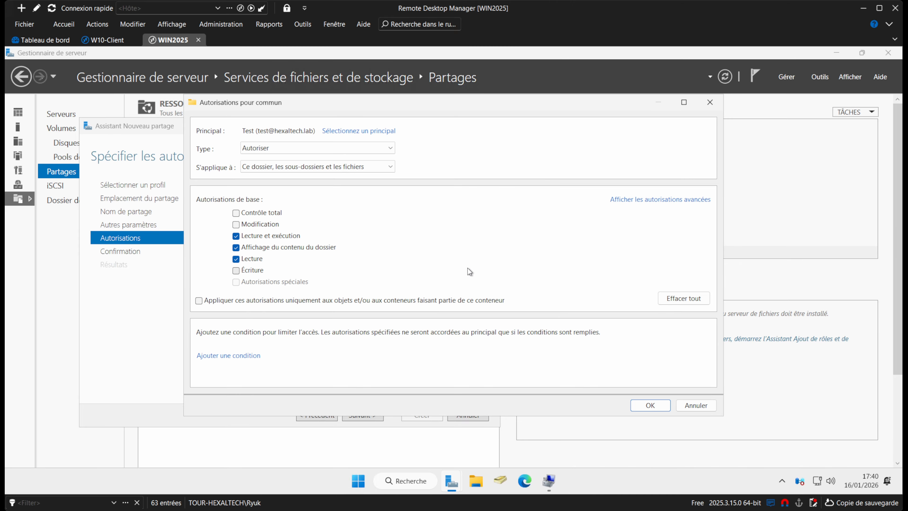
click(237, 225)
click(650, 405)
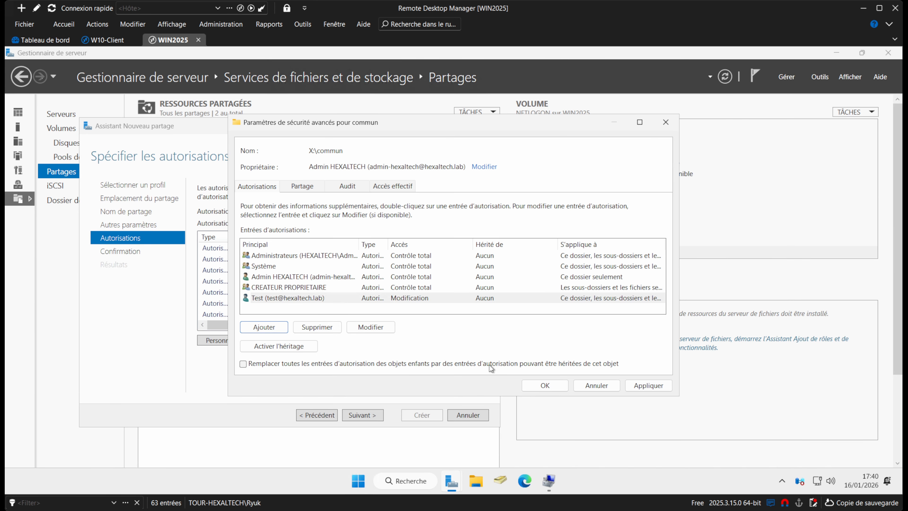
click(641, 390)
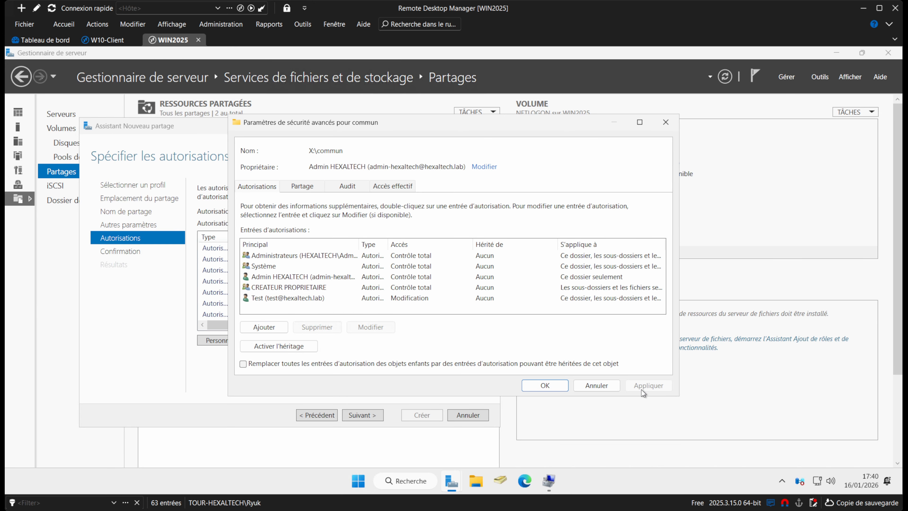
click(284, 188)
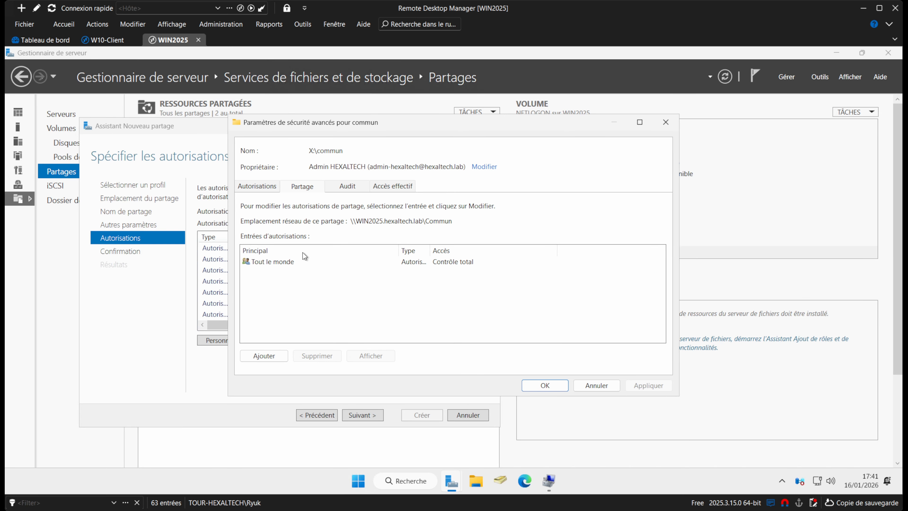
Replace Tout le monde's share access with a Test entry granting Modifier and Lecture.
click(283, 261)
click(311, 356)
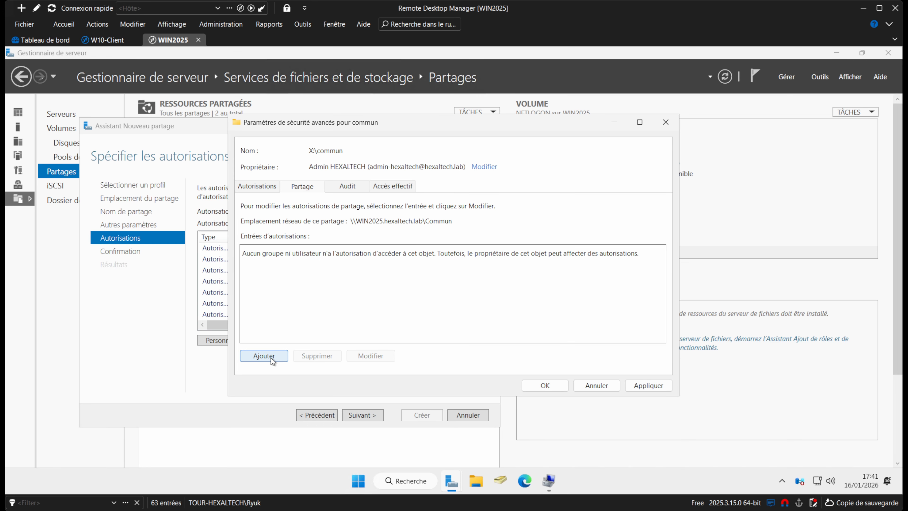
click(271, 357)
click(272, 131)
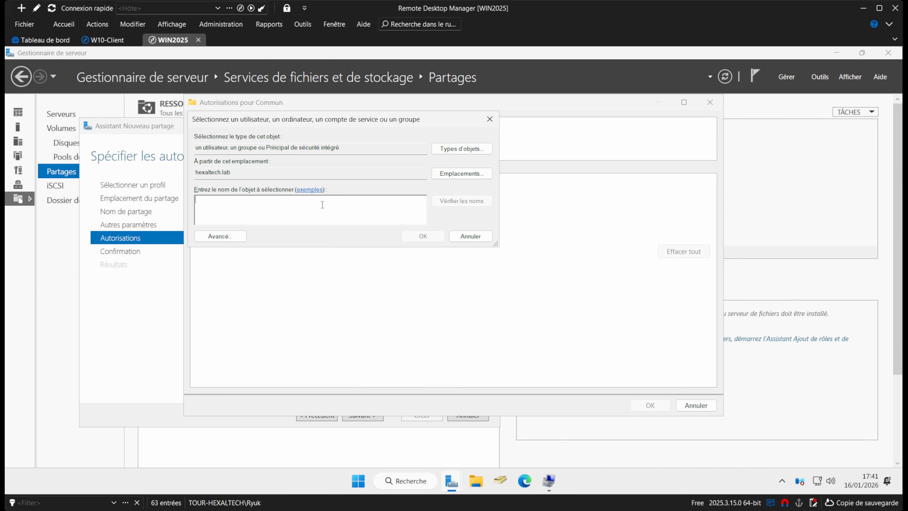
text(test)
click(423, 236)
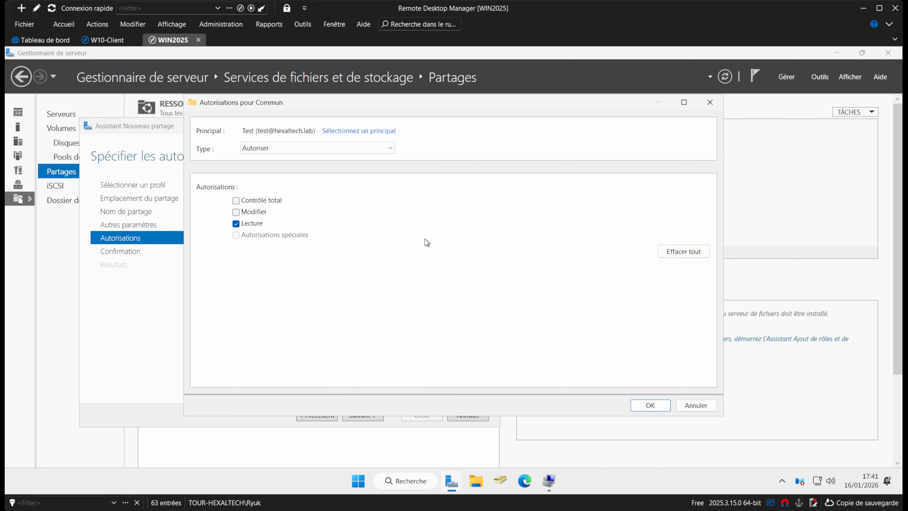
click(650, 405)
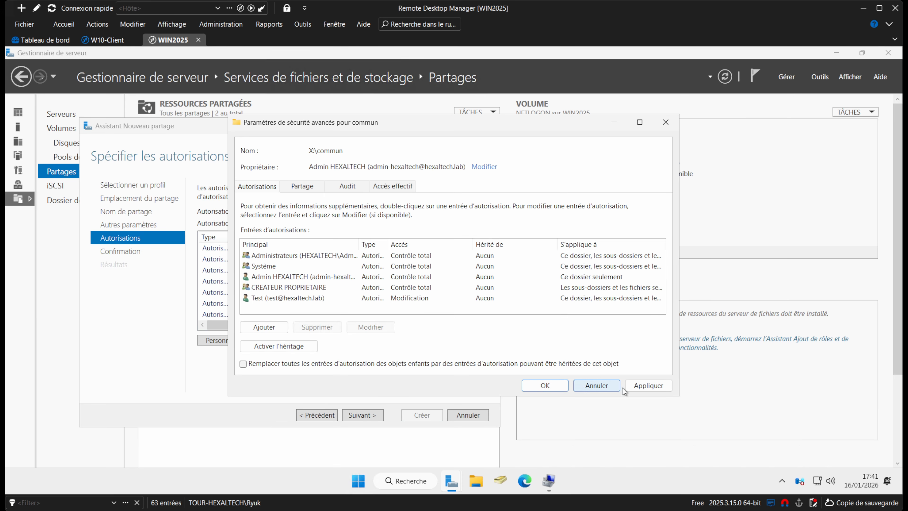
click(650, 387)
click(546, 387)
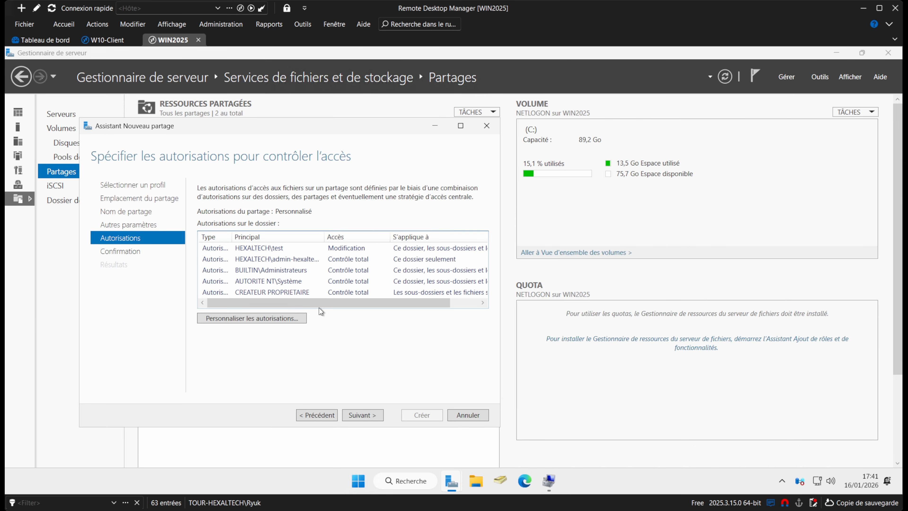
Create the Commun share, close the wizard, and switch to the W10-Client session.
click(365, 415)
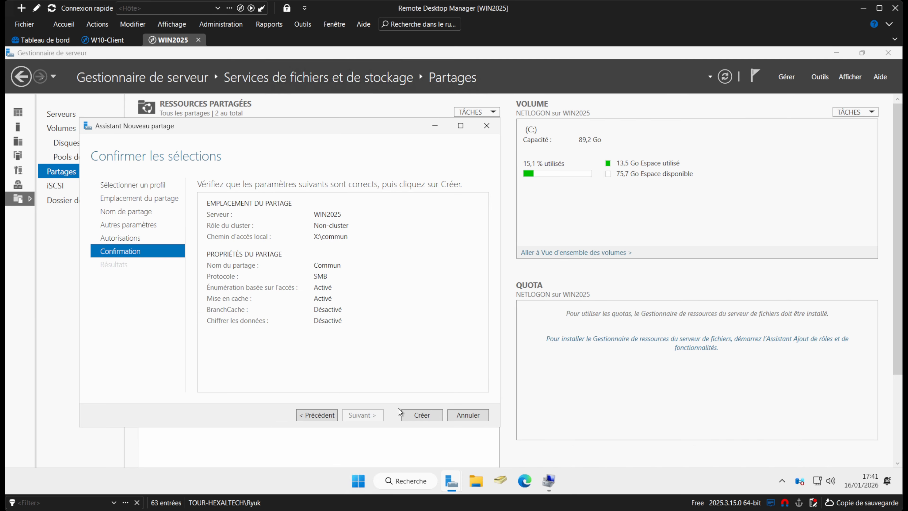
click(430, 415)
click(440, 419)
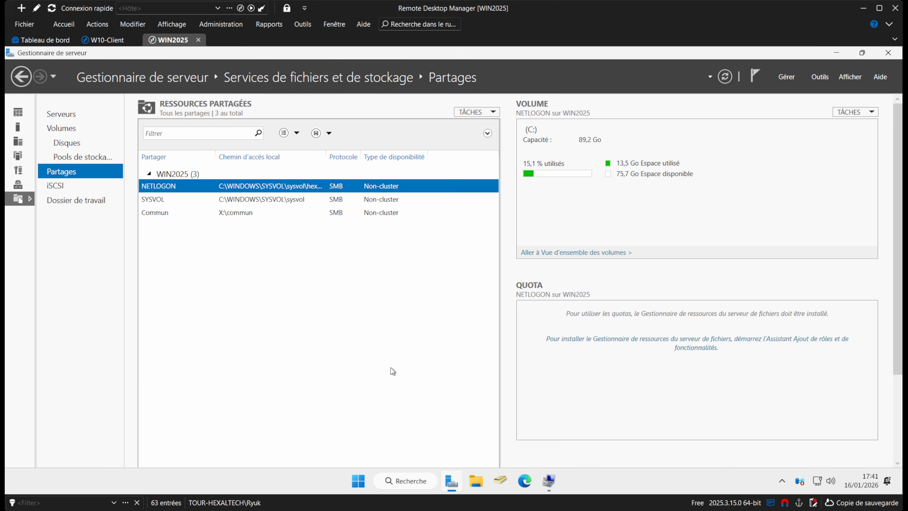
click(107, 40)
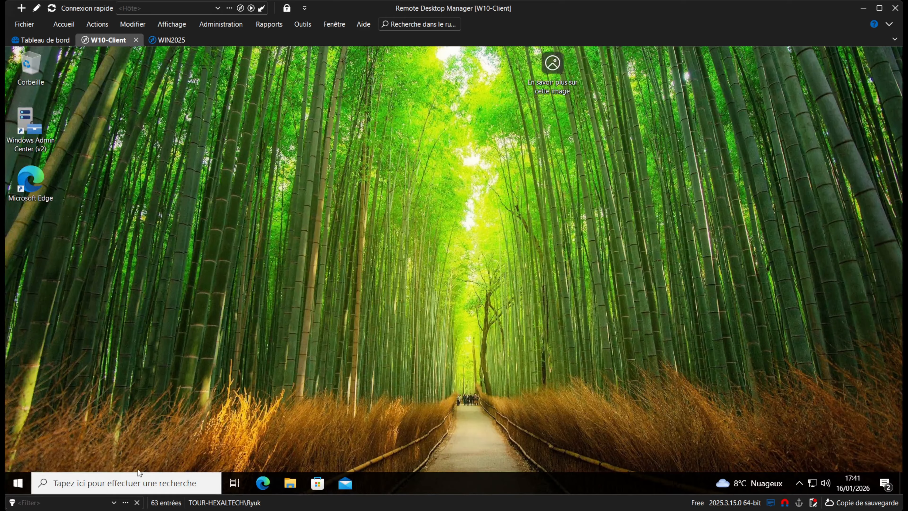
On the client, browse File Explorer to \\192.168.50.250 after correcting the mistyped address.
click(297, 485)
click(331, 136)
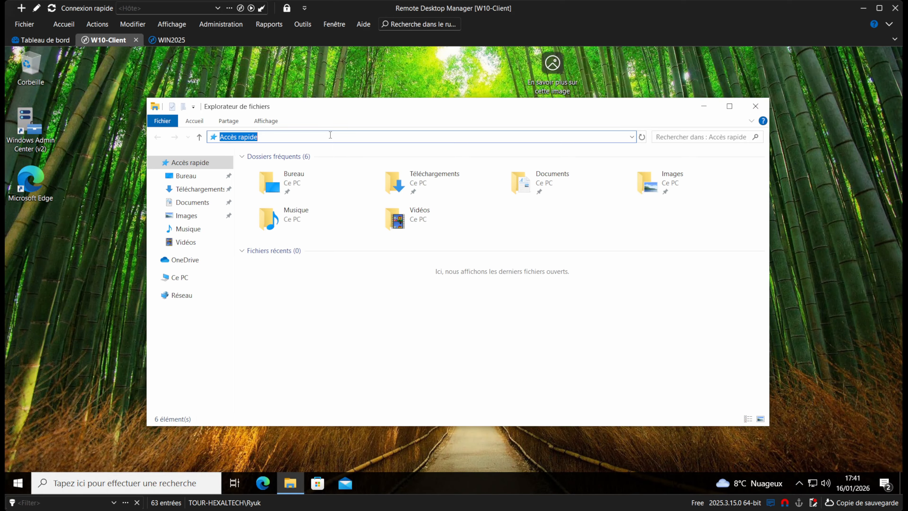
text(\\192.168.10.250)
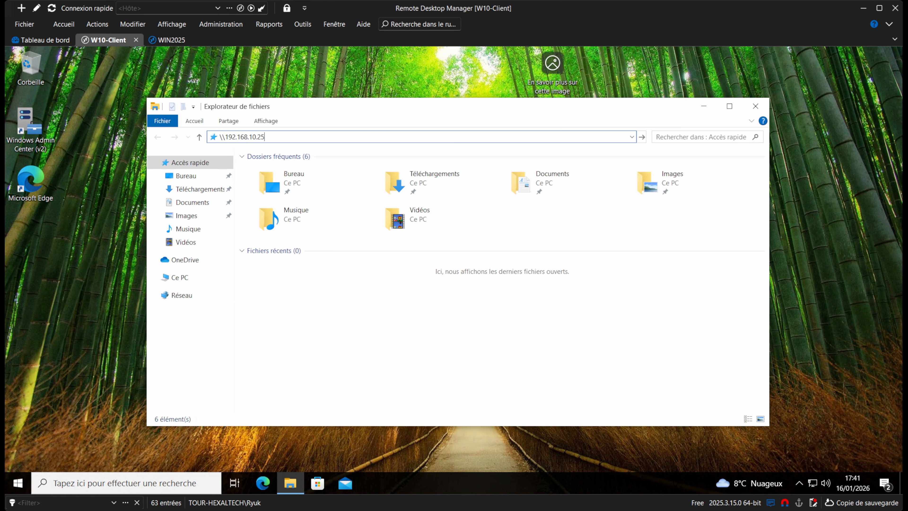
key(Return)
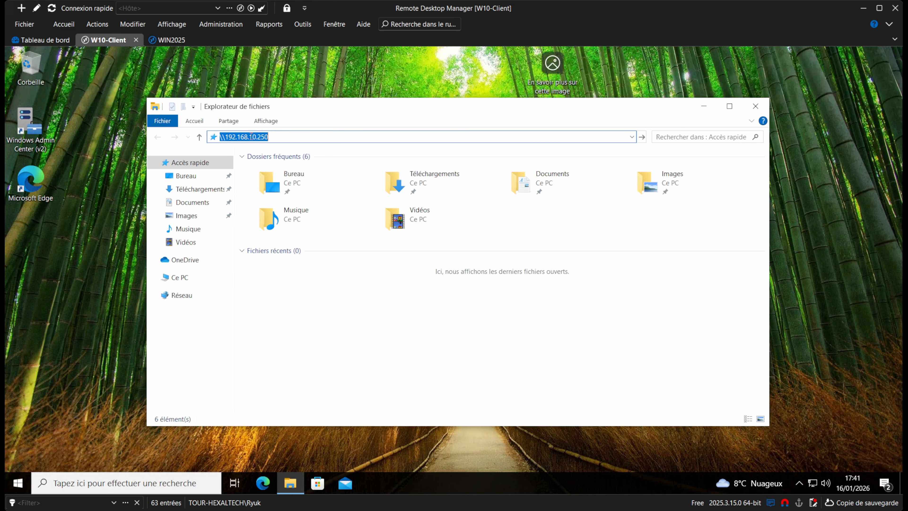
click(253, 137)
key(BackSpace)
text(5)
key(Return)
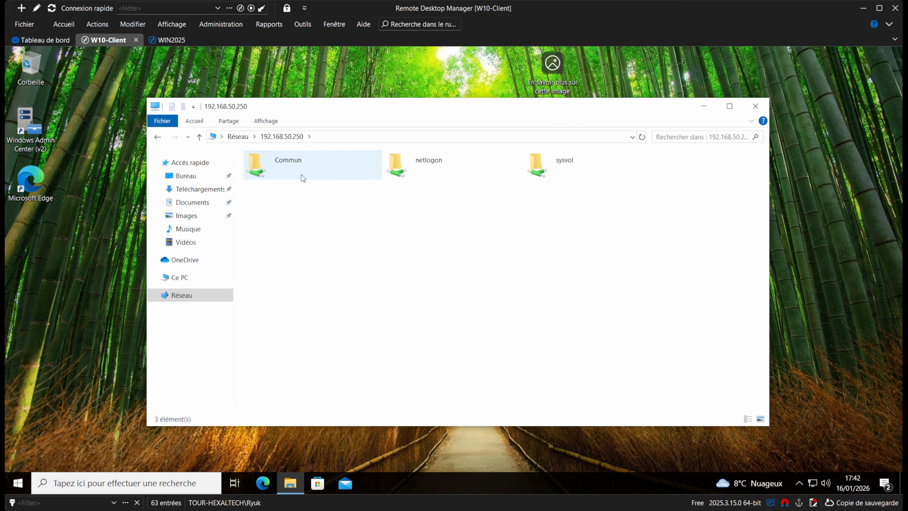
Browse to \\WIN2025, get access denied opening Commun, and return to the WIN2025 session.
click(348, 137)
text(\)
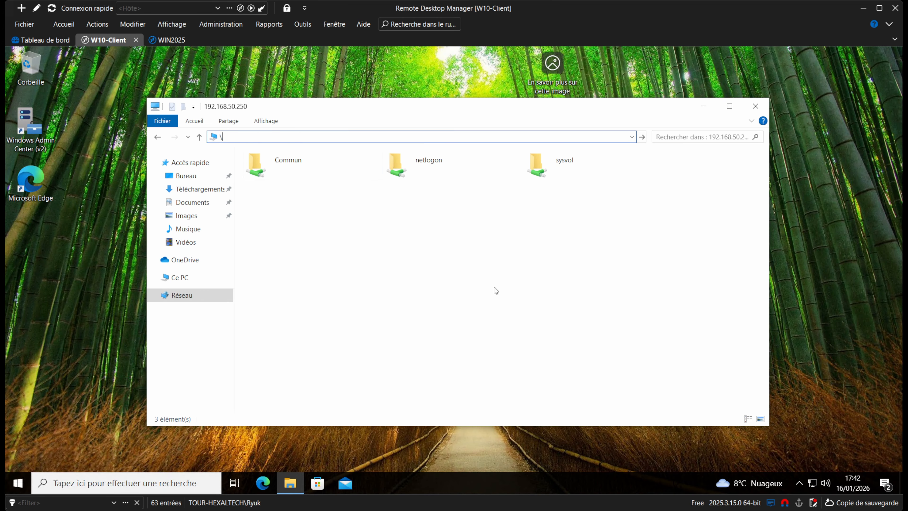
text(\win2)
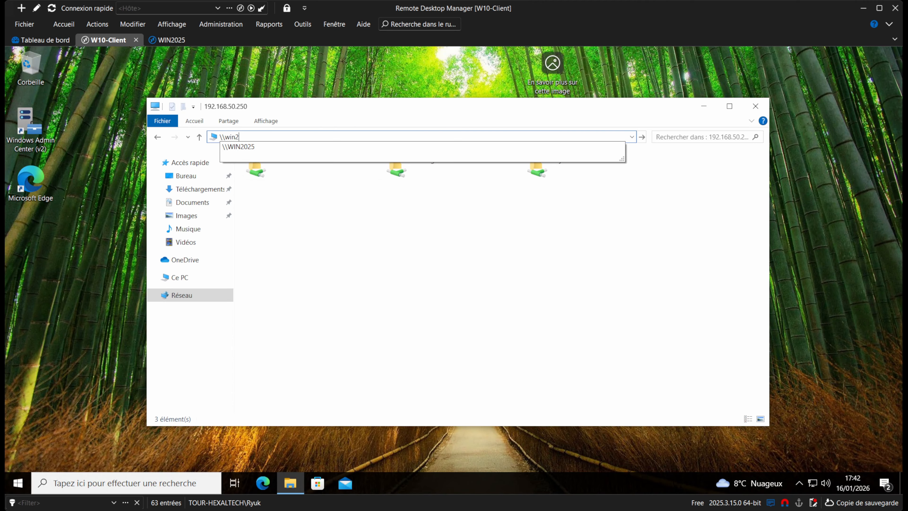
key(Down)
key(Return)
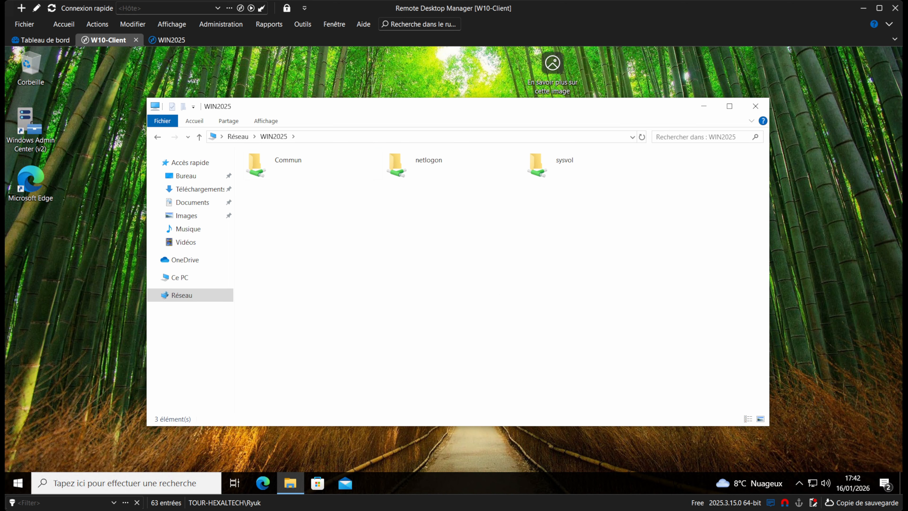
double_click(288, 165)
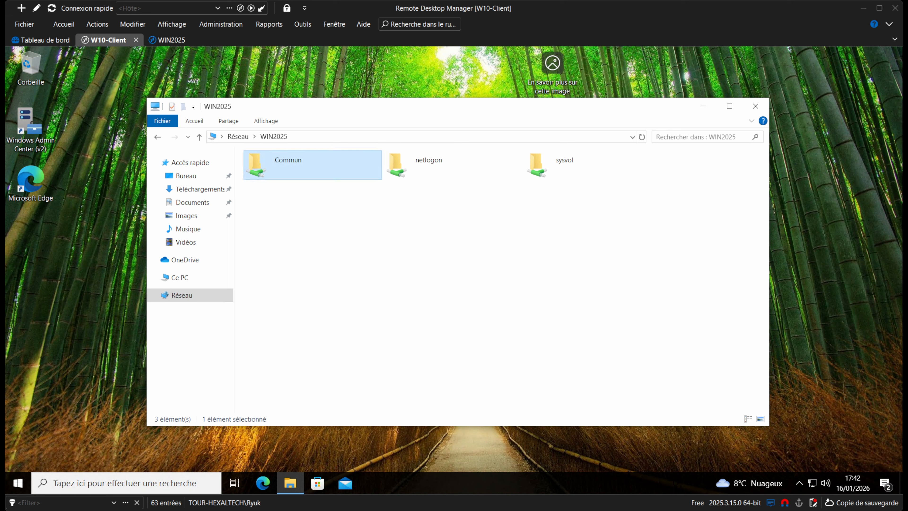
click(349, 168)
double_click(299, 174)
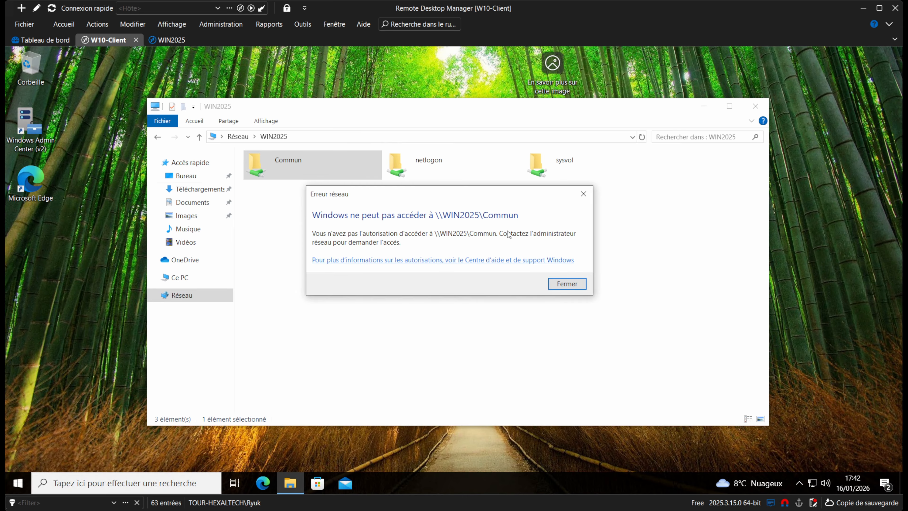
click(574, 285)
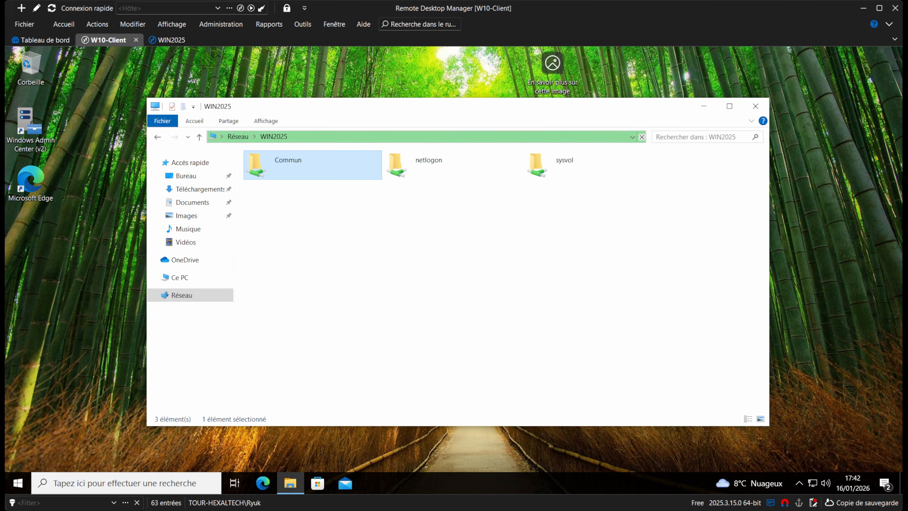
click(171, 40)
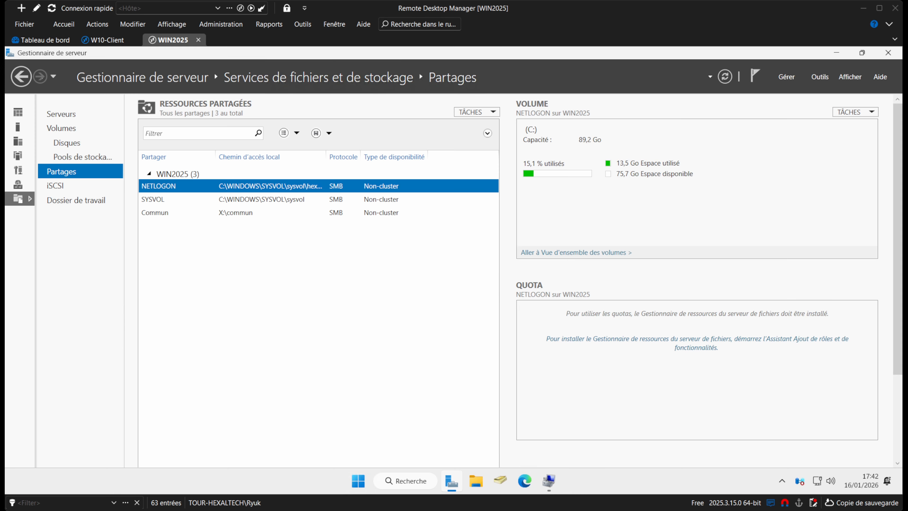
Look at the server's DATAS (X:) drive in File Explorer, then close it.
click(476, 480)
click(196, 398)
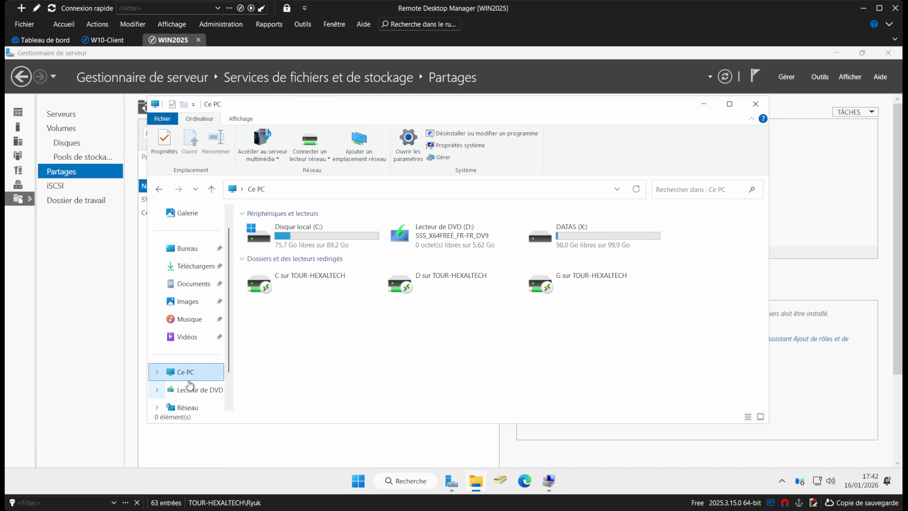
double_click(631, 236)
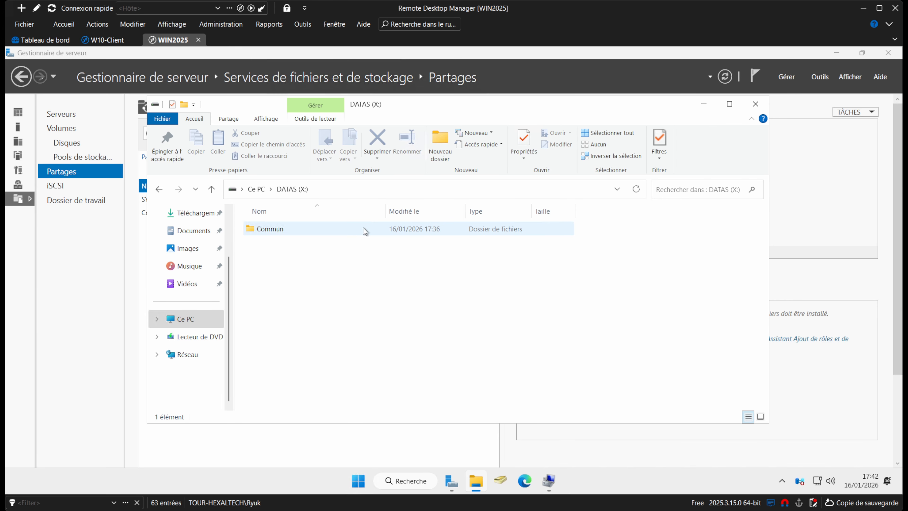
click(755, 104)
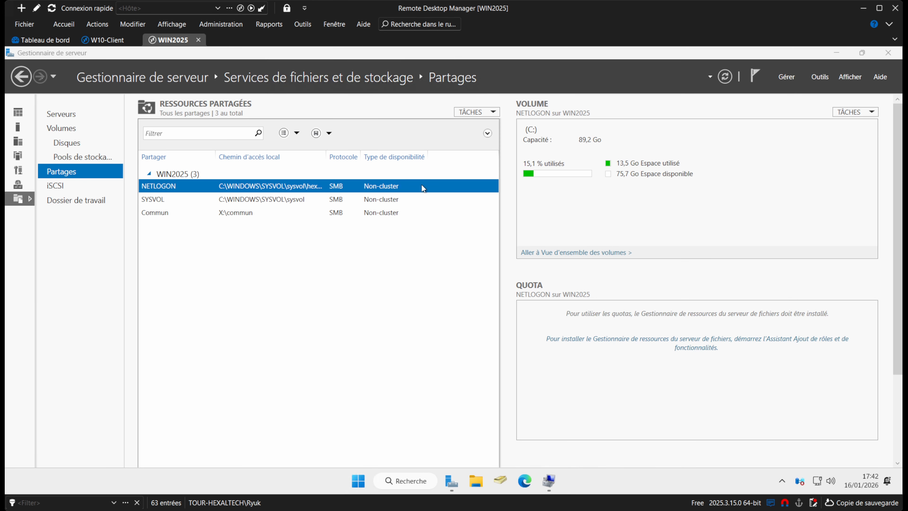
Launch Group Policy Management and select the hexaltech.lab domain.
click(820, 78)
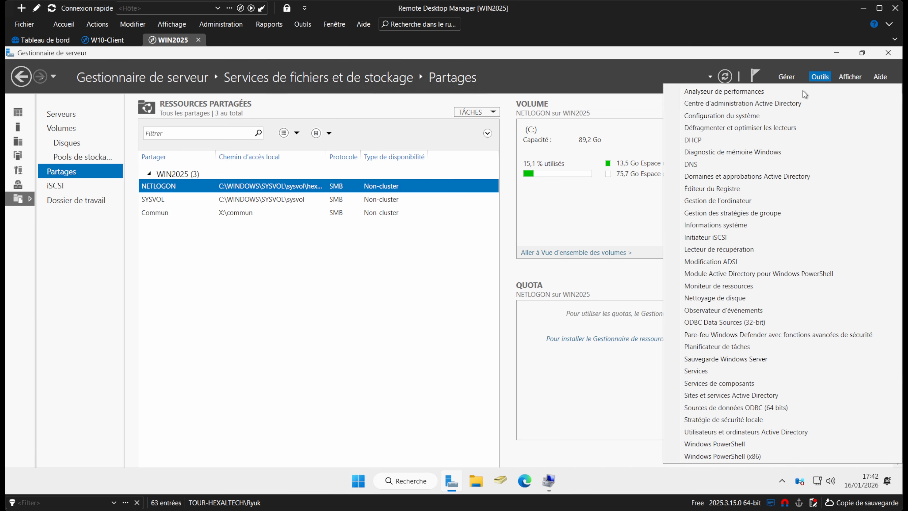
click(714, 214)
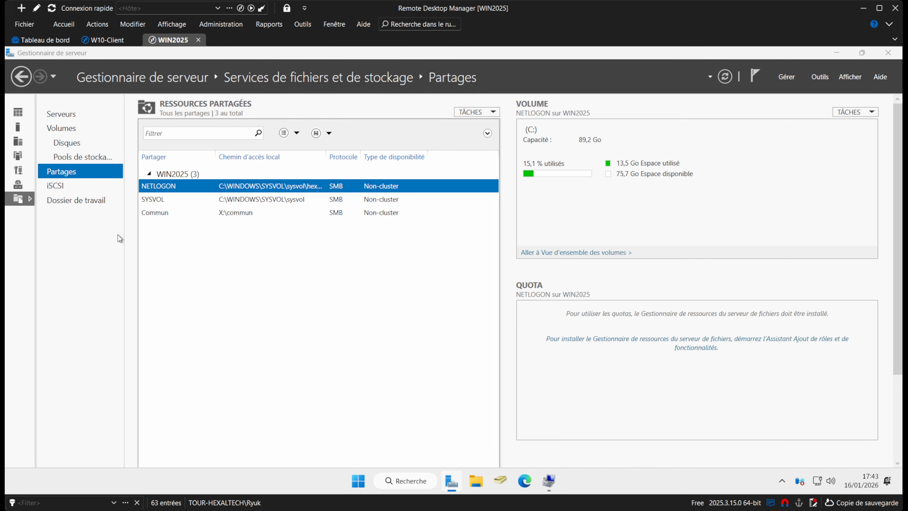
click(83, 181)
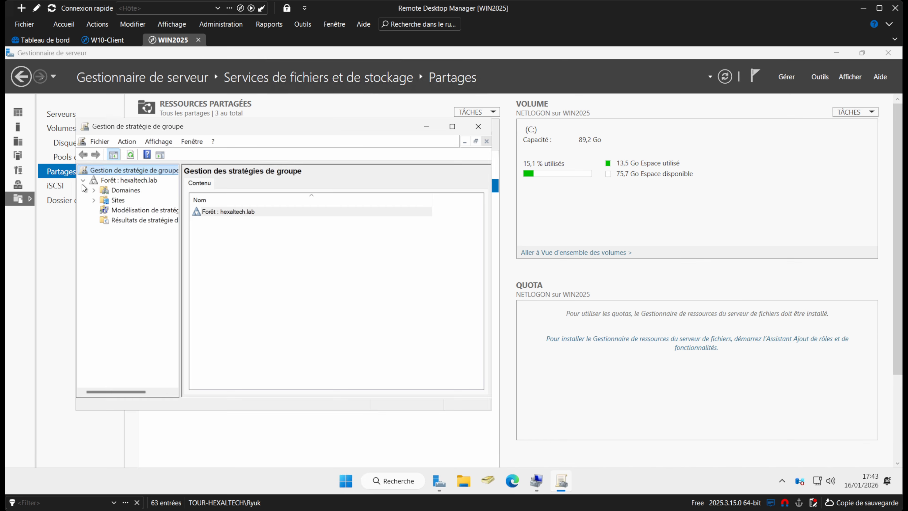
click(94, 191)
click(121, 203)
click(104, 200)
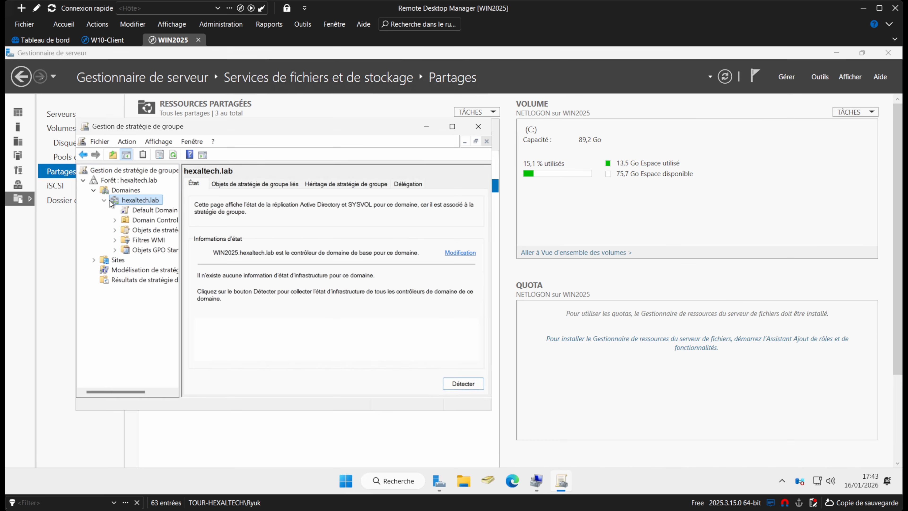
right_click(120, 201)
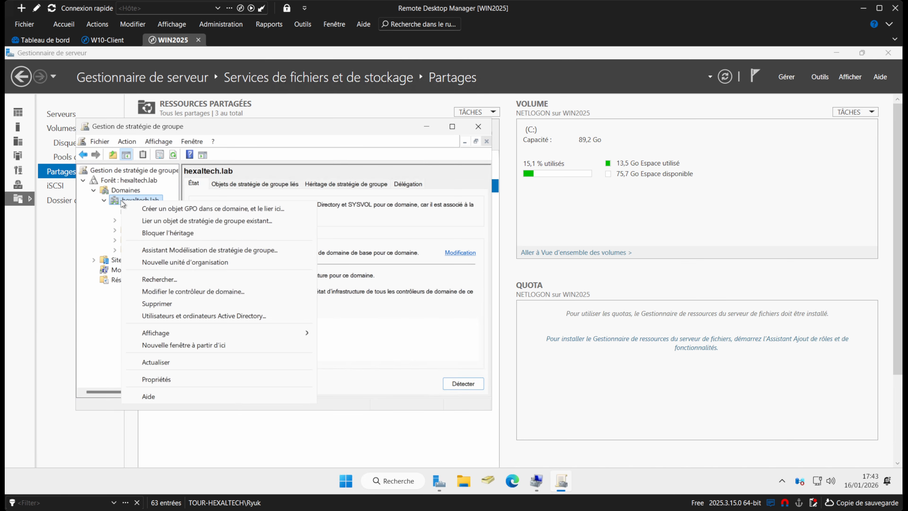
Create the Lecteurs_Mappés_X GPO linked to hexaltech.lab and bring up its actions.
click(212, 205)
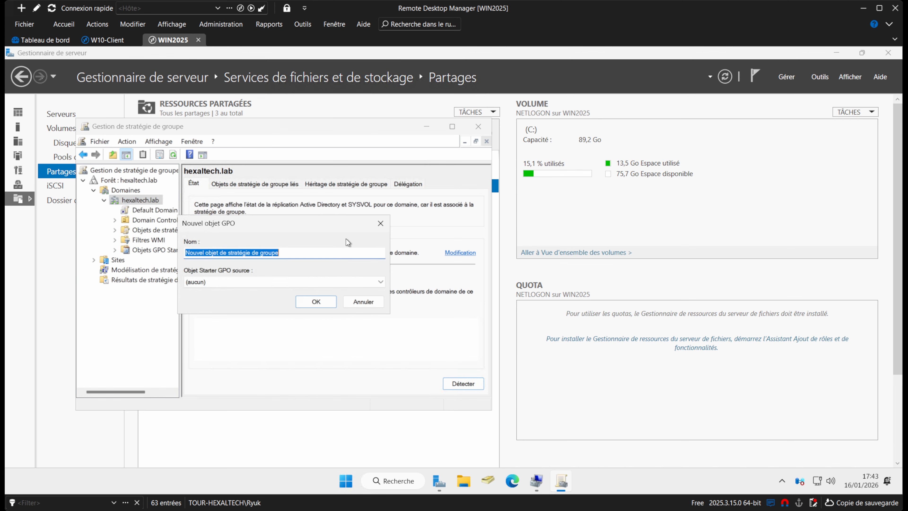
text(L)
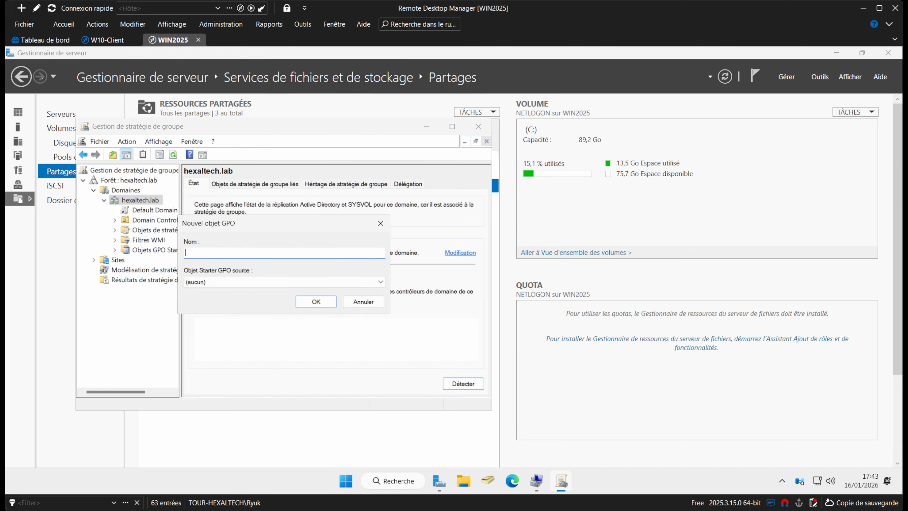
text(Lecteurs_Mappés_X)
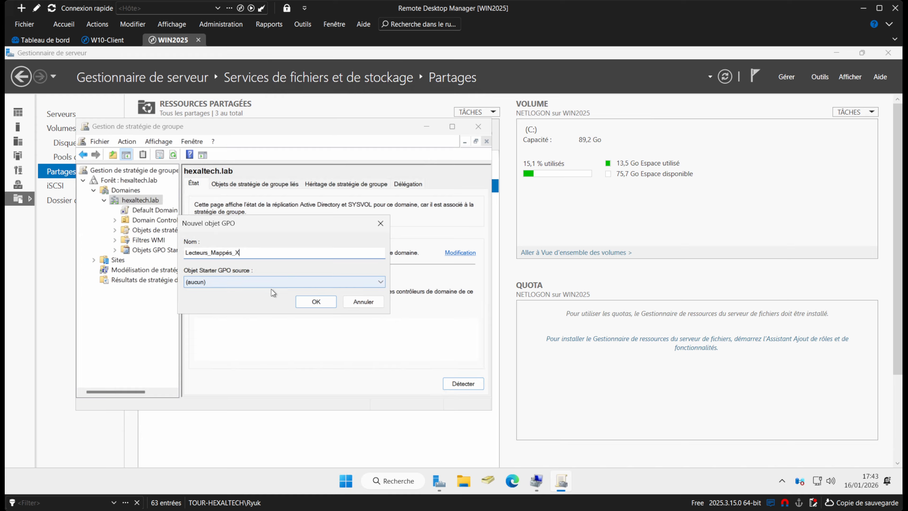
click(310, 303)
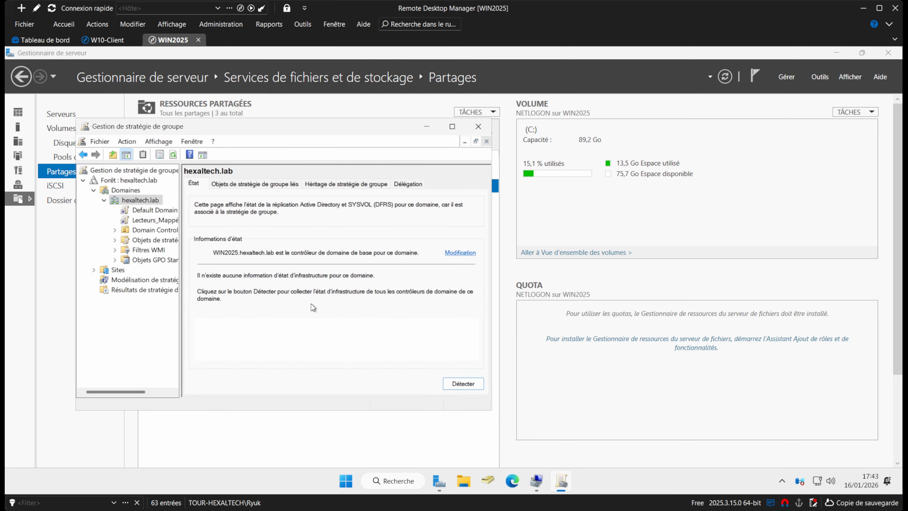
click(160, 218)
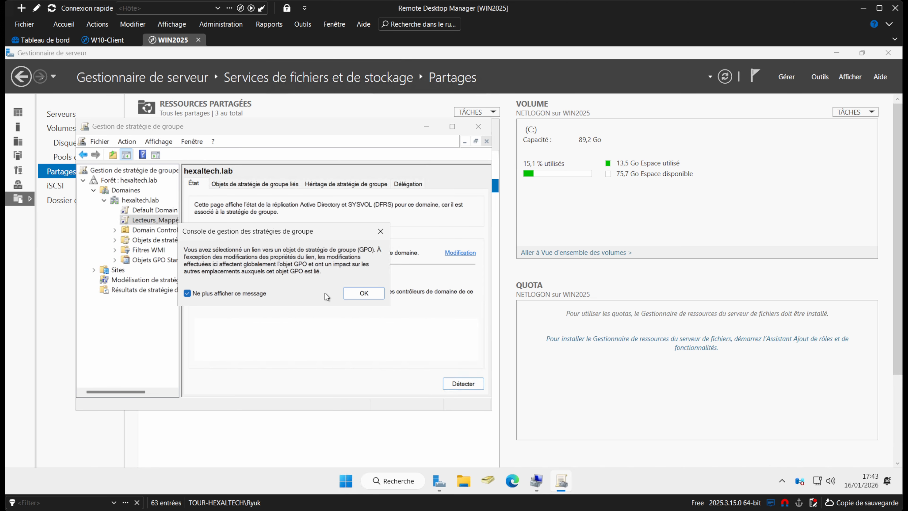
click(364, 293)
right_click(163, 229)
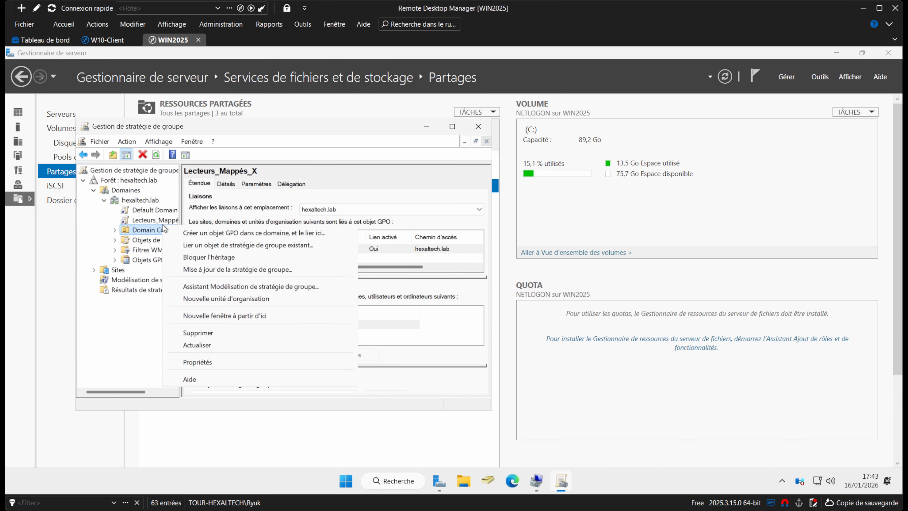
right_click(154, 219)
Edit Lecteurs_Mappés_X and expand User Configuration Preferences > Windows Settings.
click(267, 233)
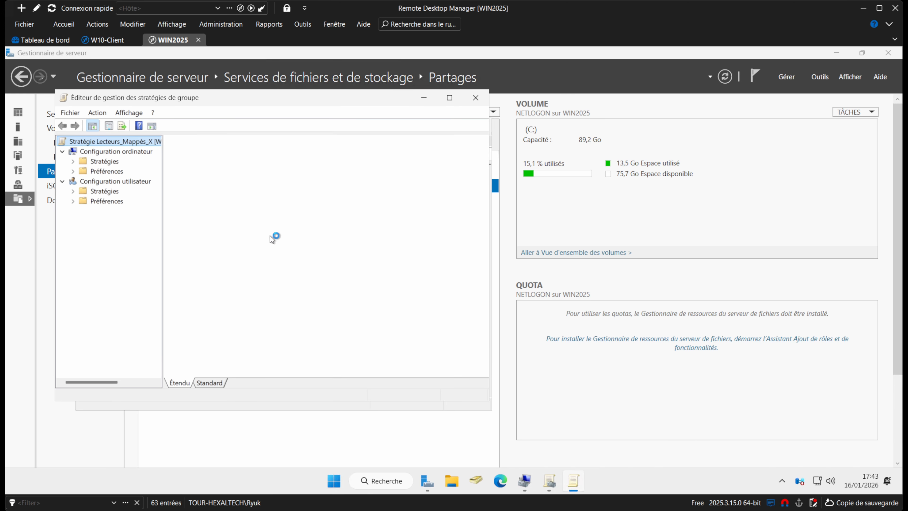
drag(159, 103, 251, 133)
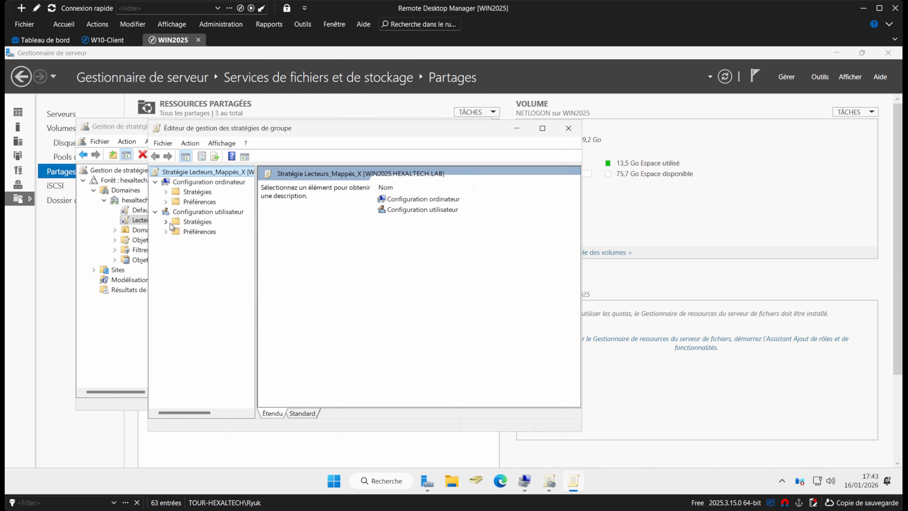
click(165, 231)
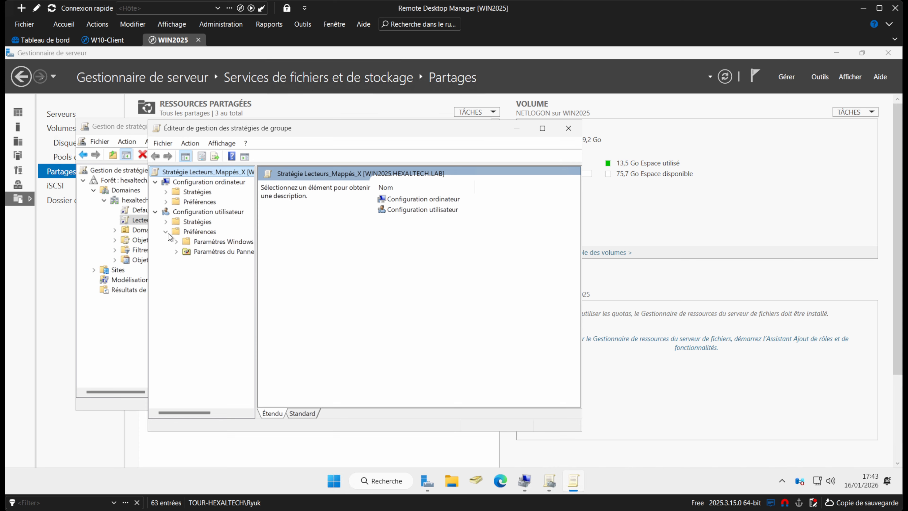
click(177, 242)
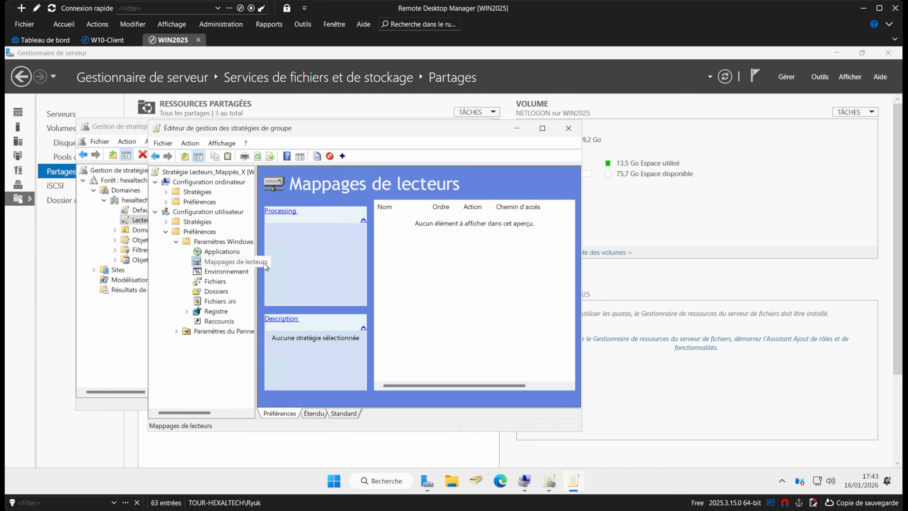
Add a Mettre à jour mapped drive X: for \\WIN2025\Commun, labelled Commun and reconnecting.
right_click(396, 240)
mouse_move(420, 250)
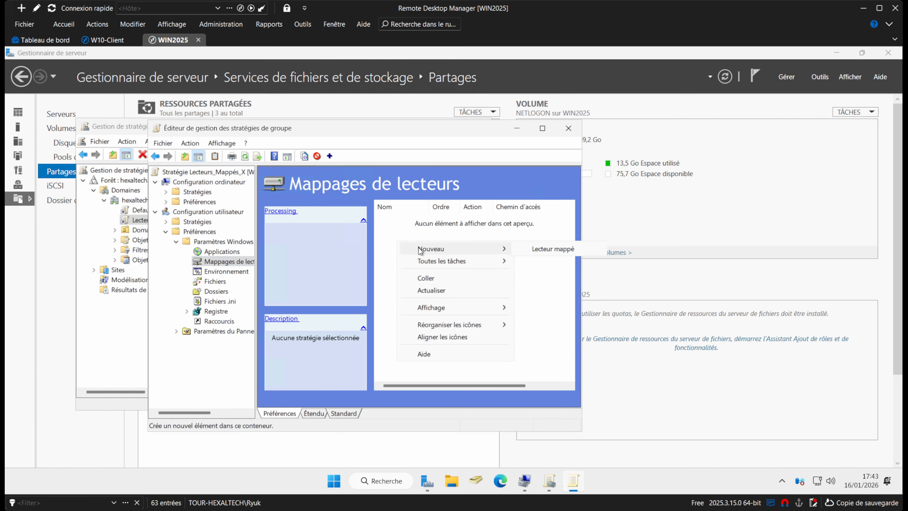
click(580, 249)
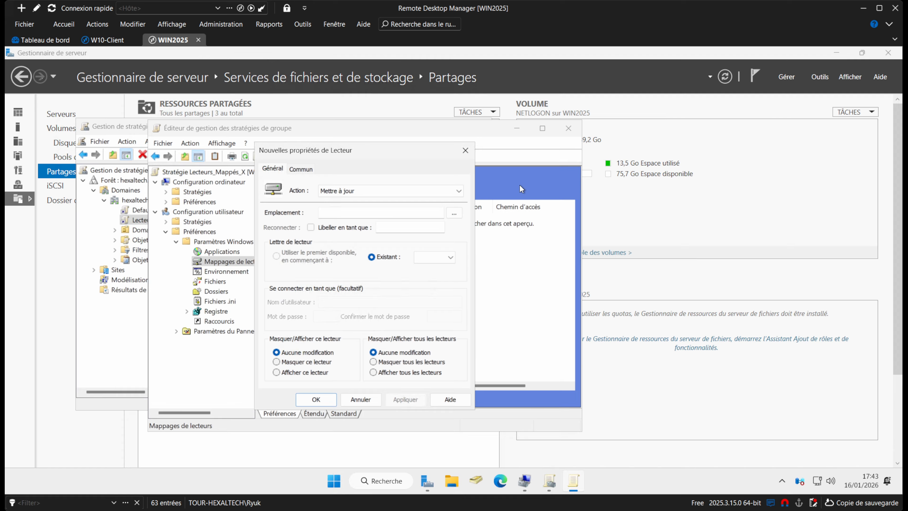
click(457, 191)
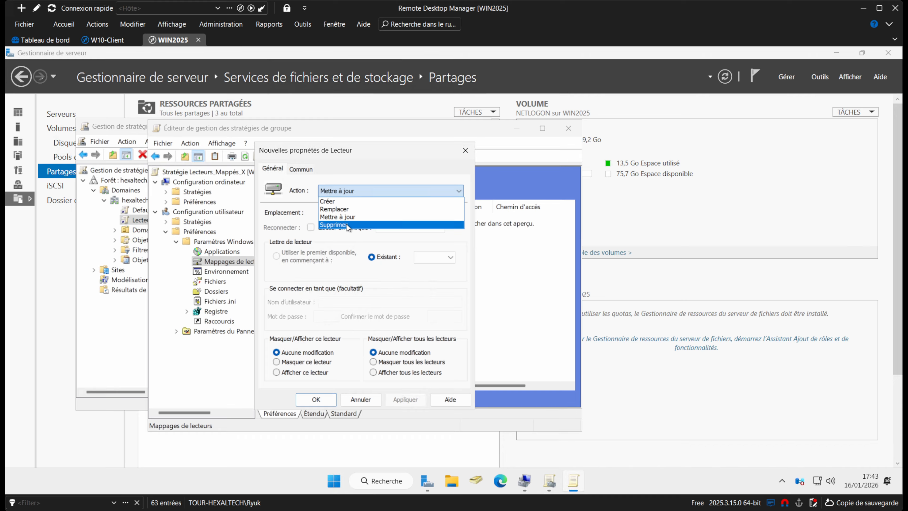
click(352, 217)
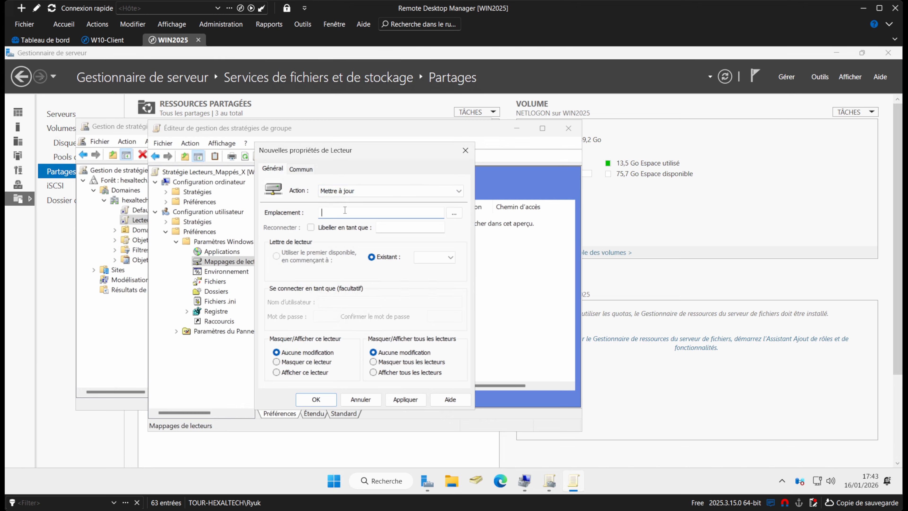
click(455, 213)
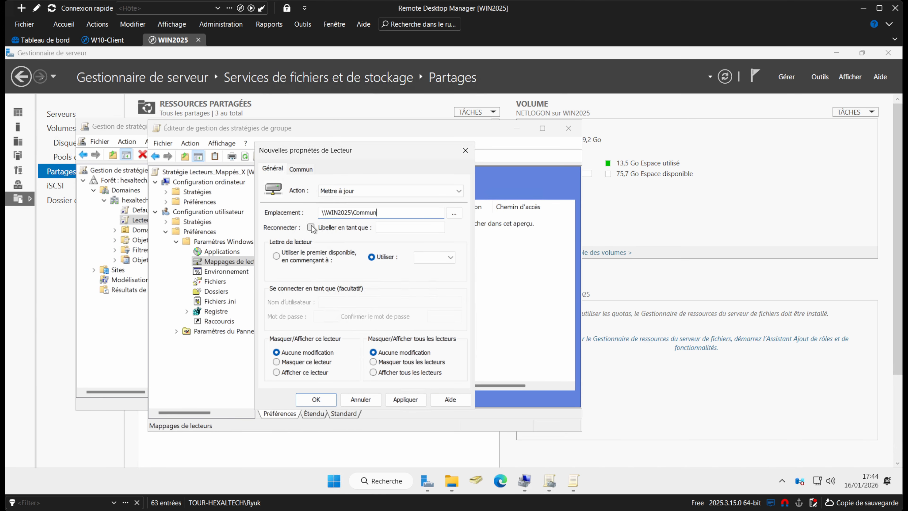
click(310, 227)
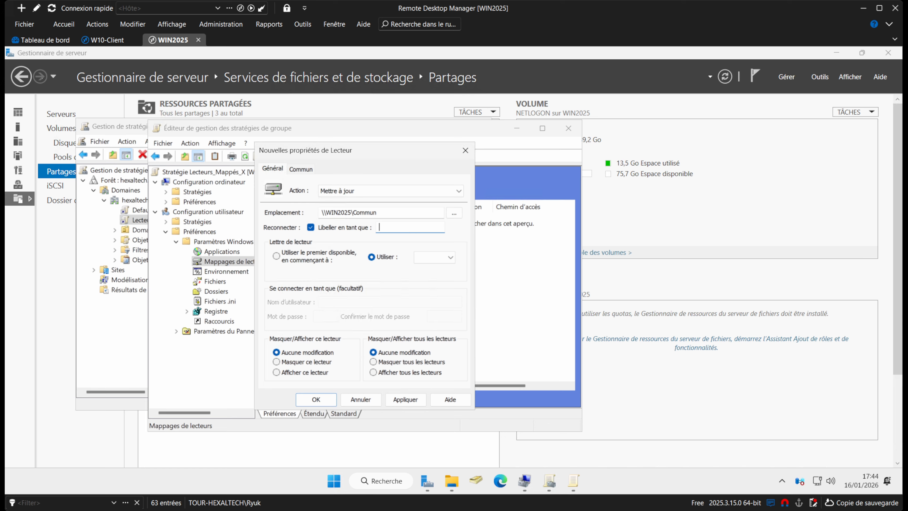
text(Commun)
click(417, 260)
scroll(431, 329, down, 4)
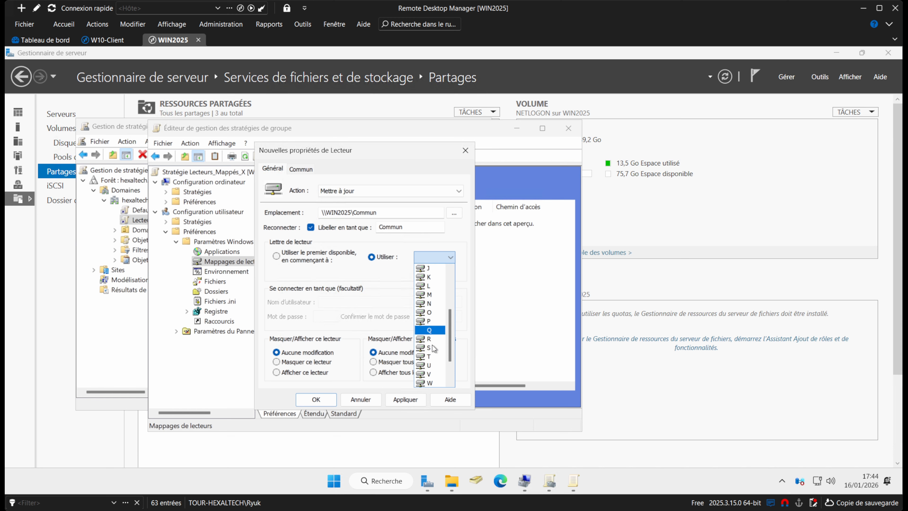
click(430, 364)
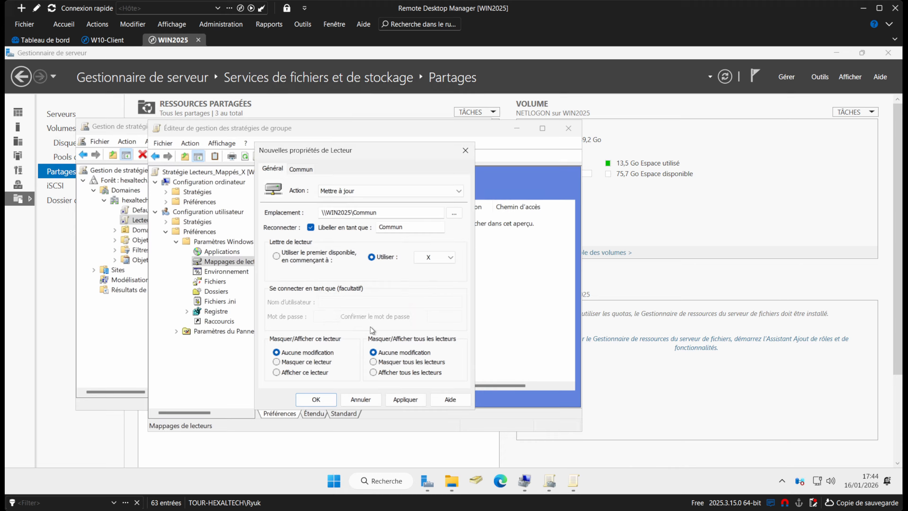
click(406, 399)
click(321, 398)
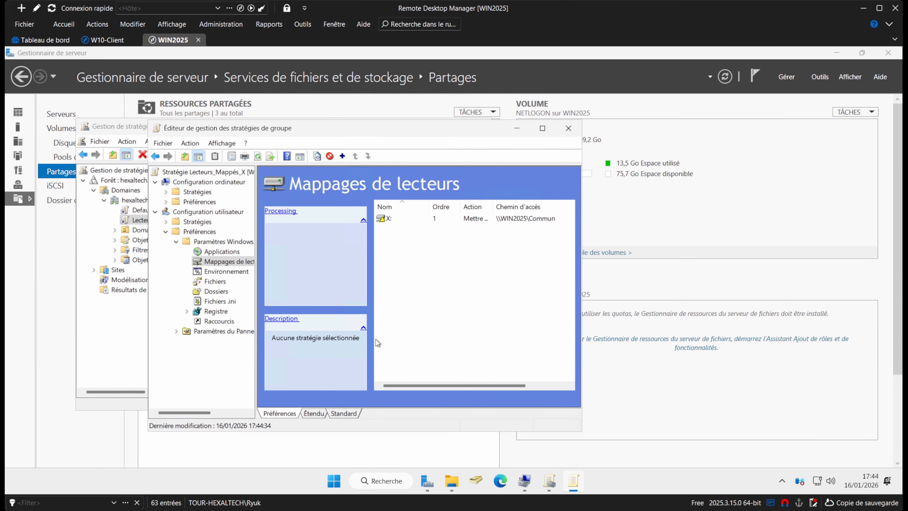
Close the editor, check the Utilisateurs authentifiés security filter, and switch to W10-Client.
click(568, 129)
click(253, 326)
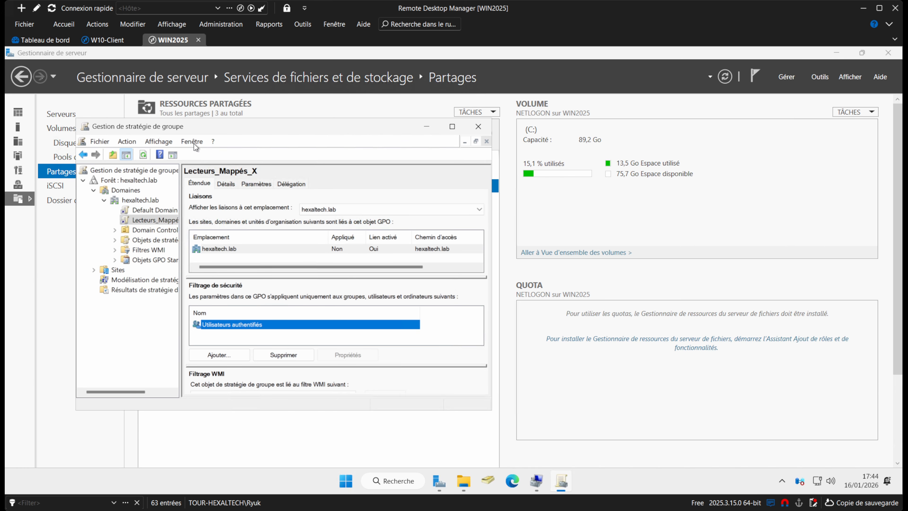
click(106, 40)
click(377, 288)
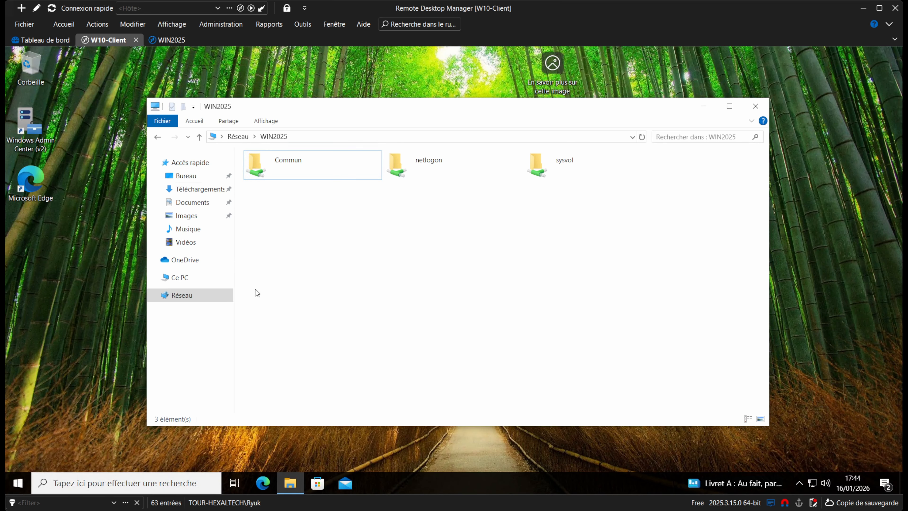
Show This PC's drives and force a group policy update from Command Prompt.
click(209, 278)
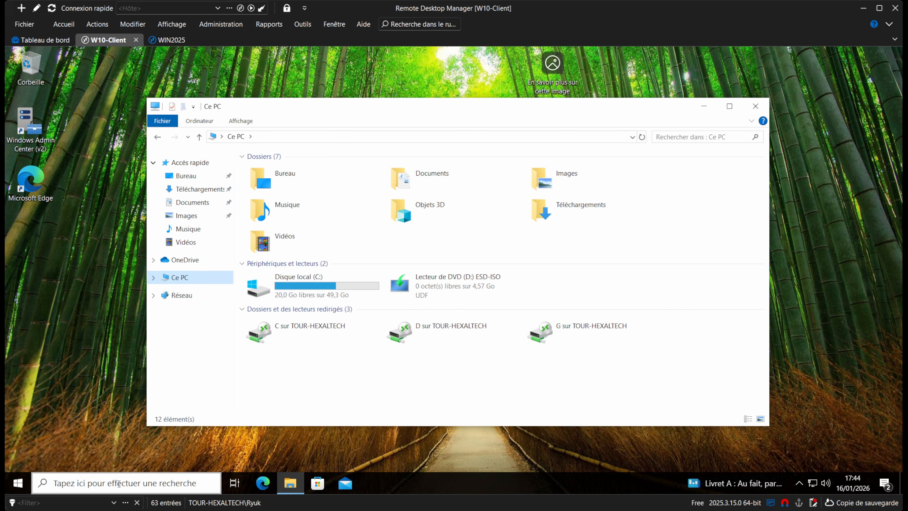
click(124, 481)
text(cmd)
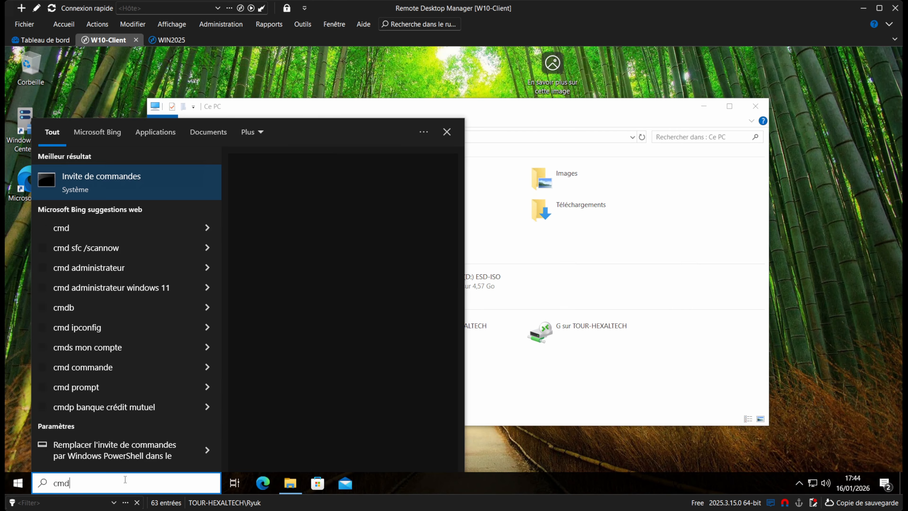
key(Return)
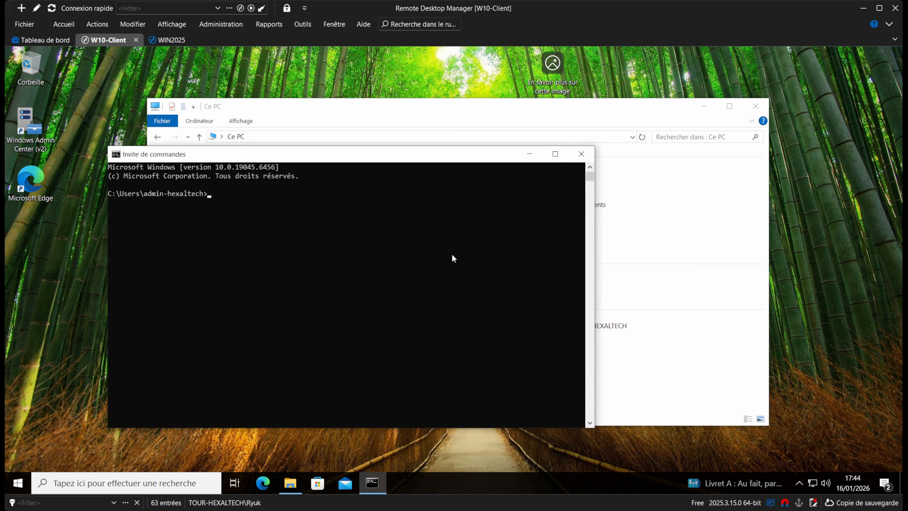
text(gpupdate /force)
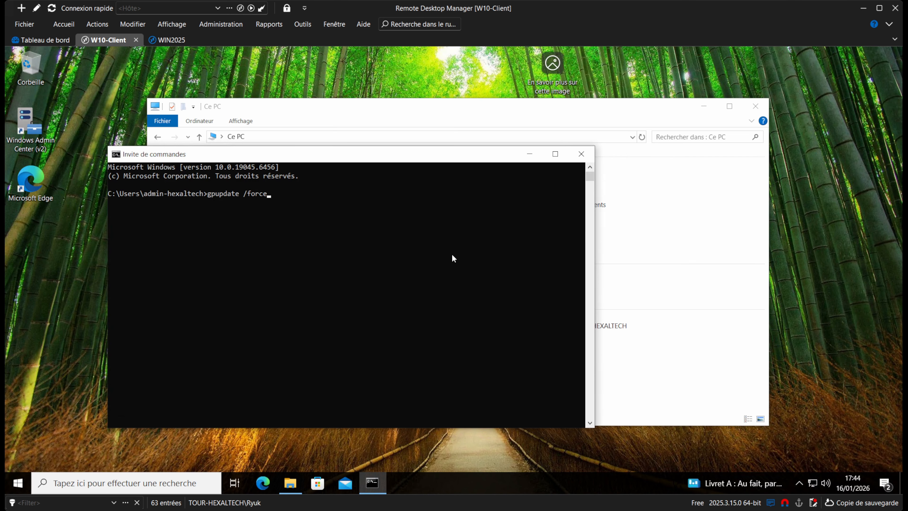
key(Return)
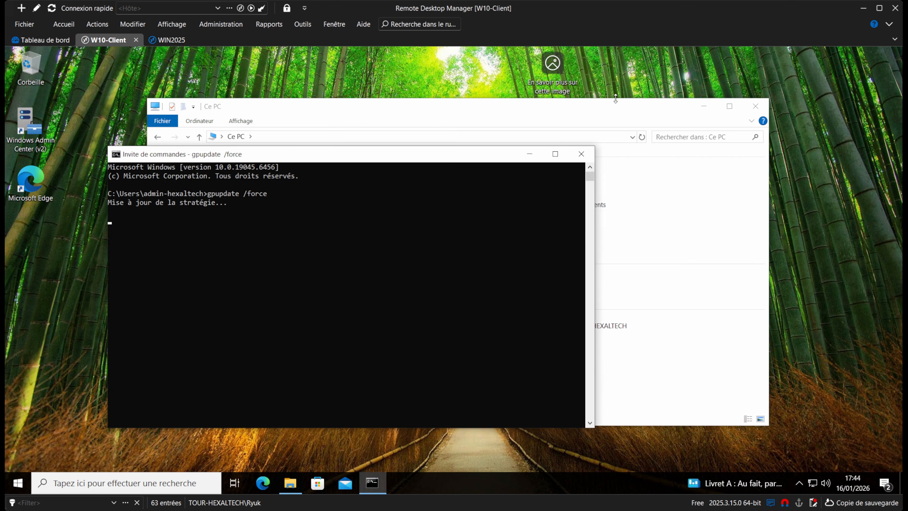
Open the mapped Commun (X:) drive, dismiss the network error, and move to the WIN10 console.
click(615, 99)
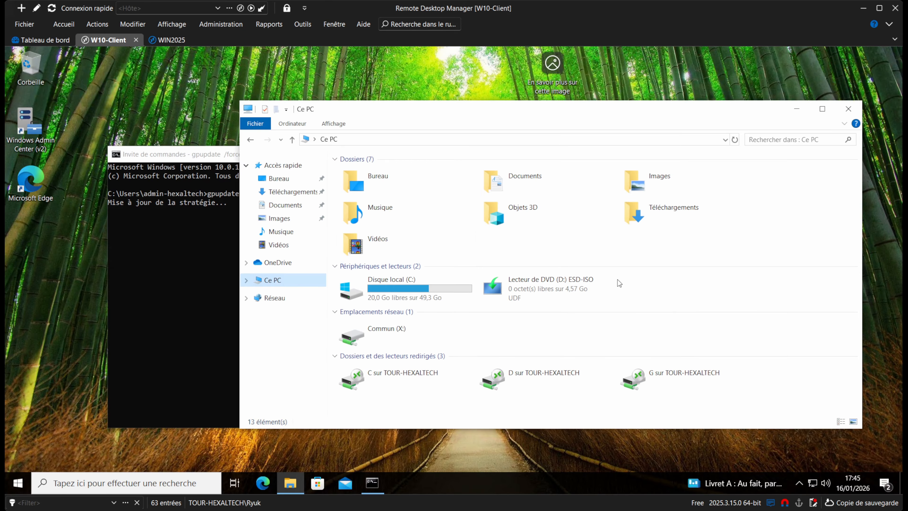
double_click(418, 332)
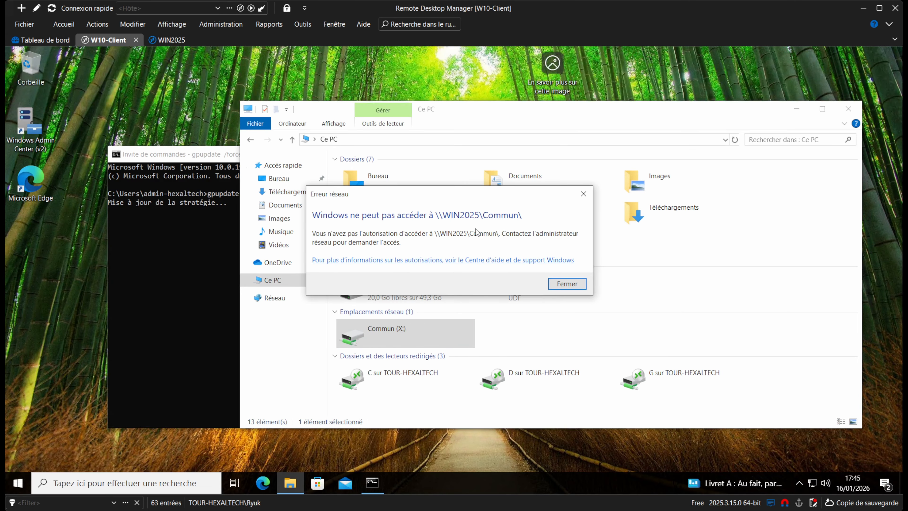
click(567, 288)
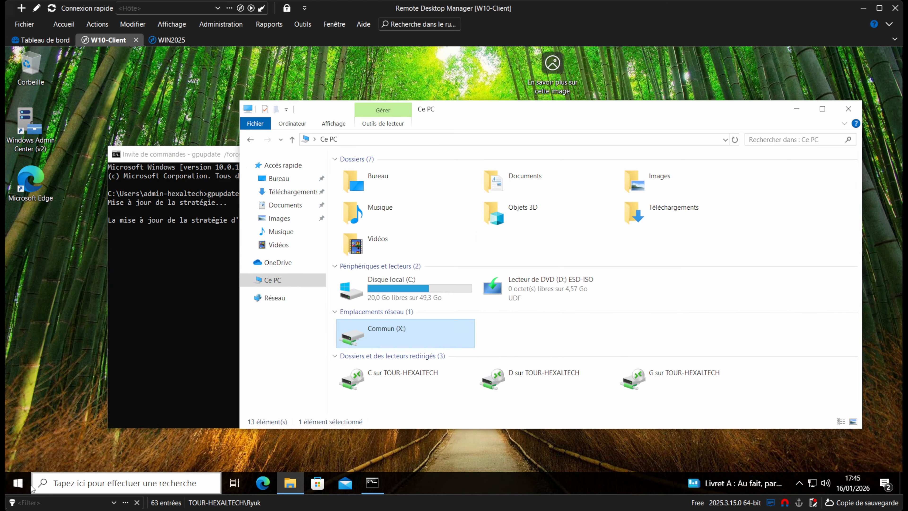
click(18, 483)
click(19, 352)
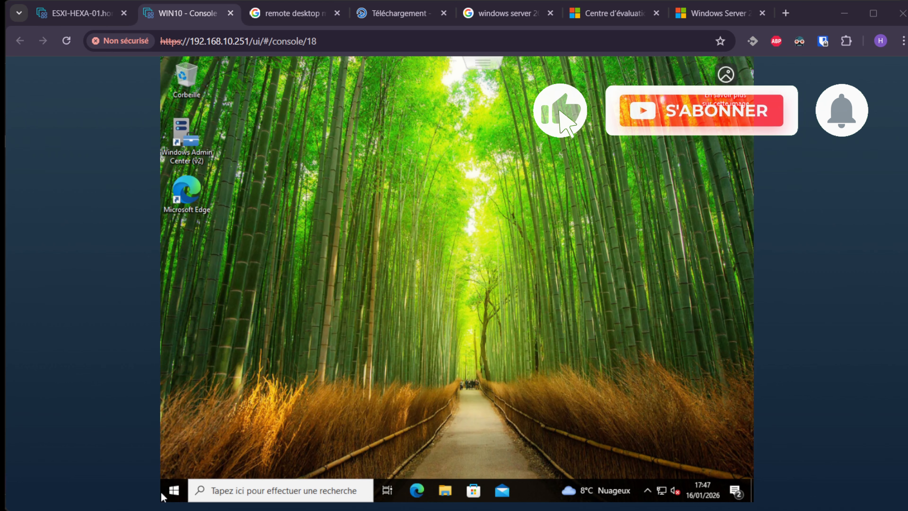
On the WIN10 VM, add the domain user test to Remote Desktop users and apply.
click(169, 492)
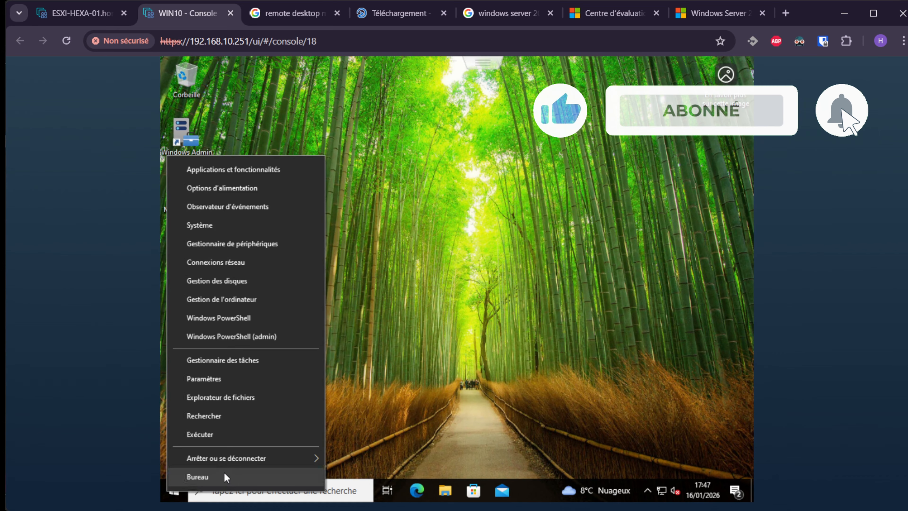
click(226, 226)
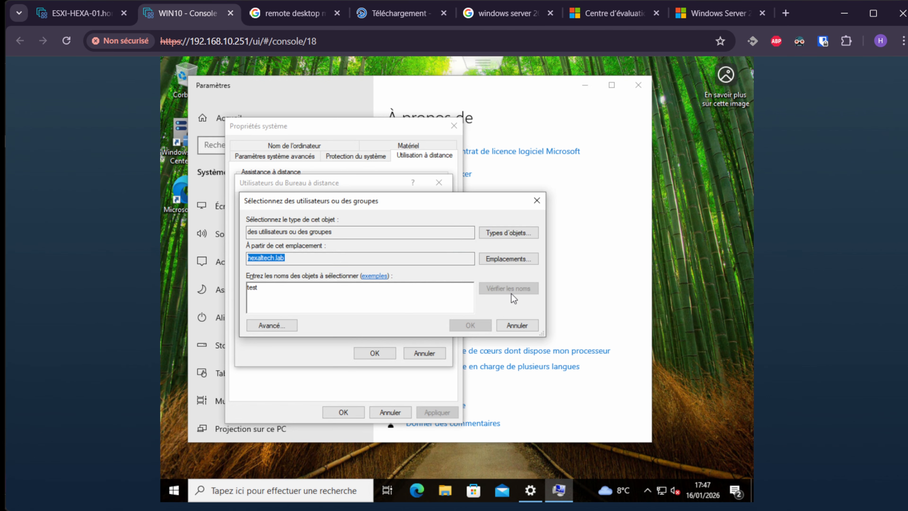
click(510, 291)
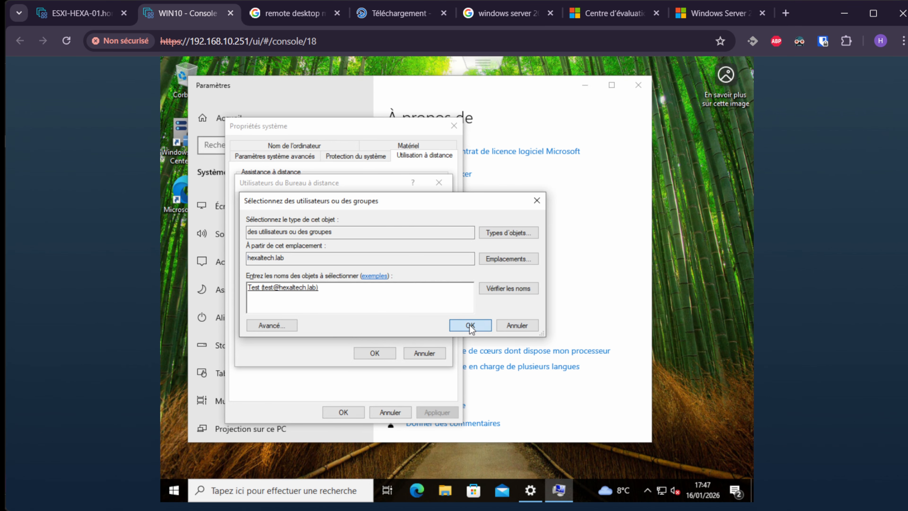
click(470, 323)
click(357, 355)
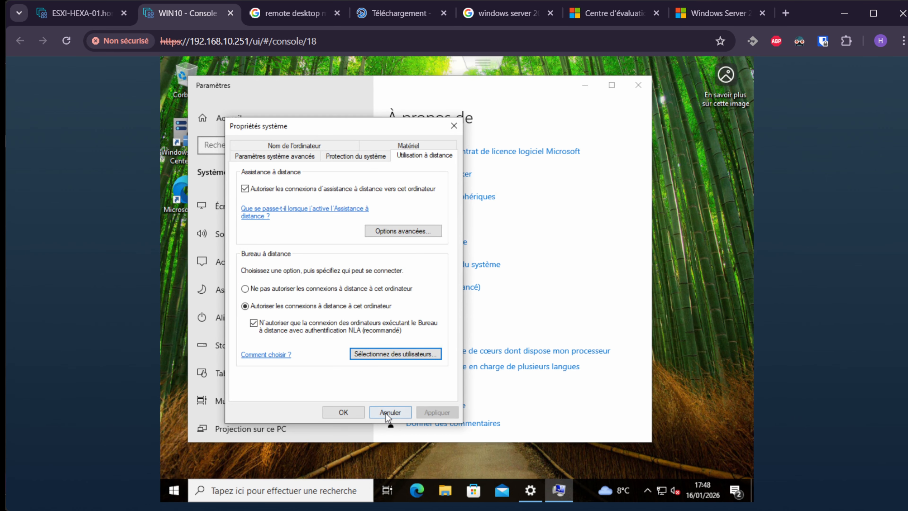
click(343, 411)
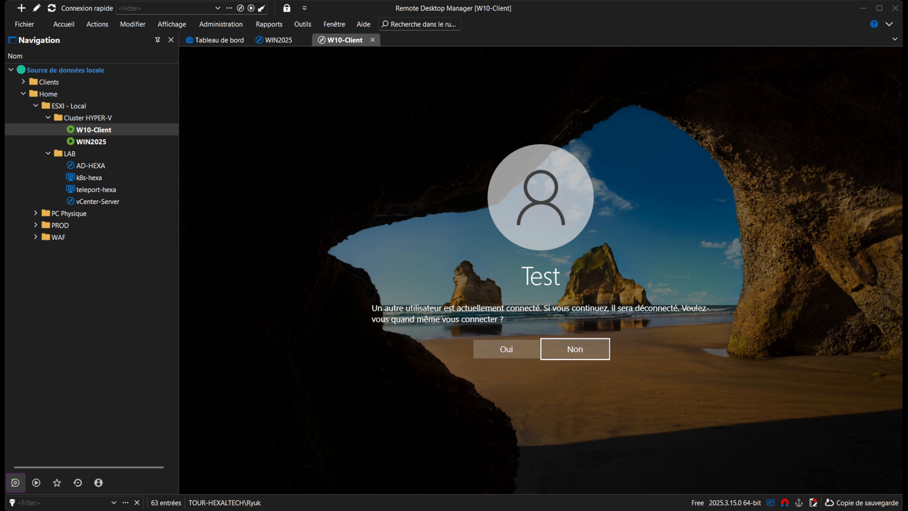
Accept the session takeover and open the Commun (X:) drive in File Explorer.
click(500, 354)
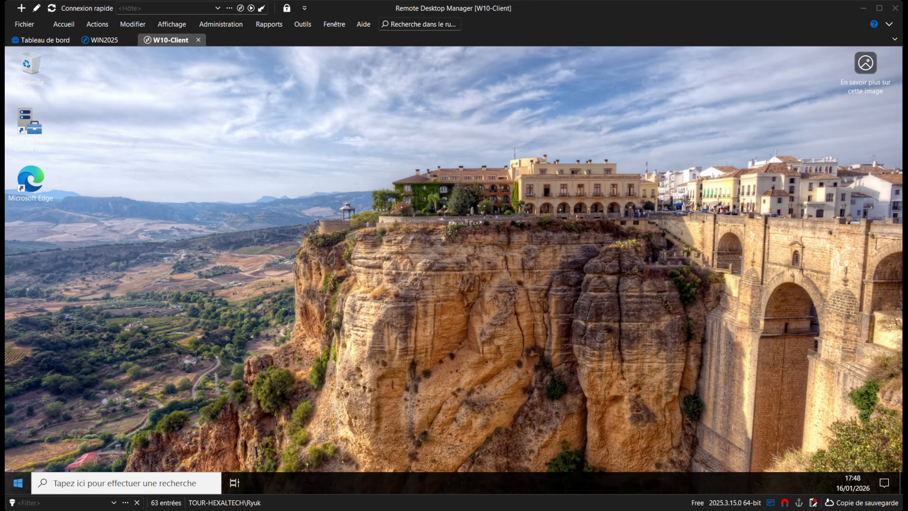
right_click(18, 483)
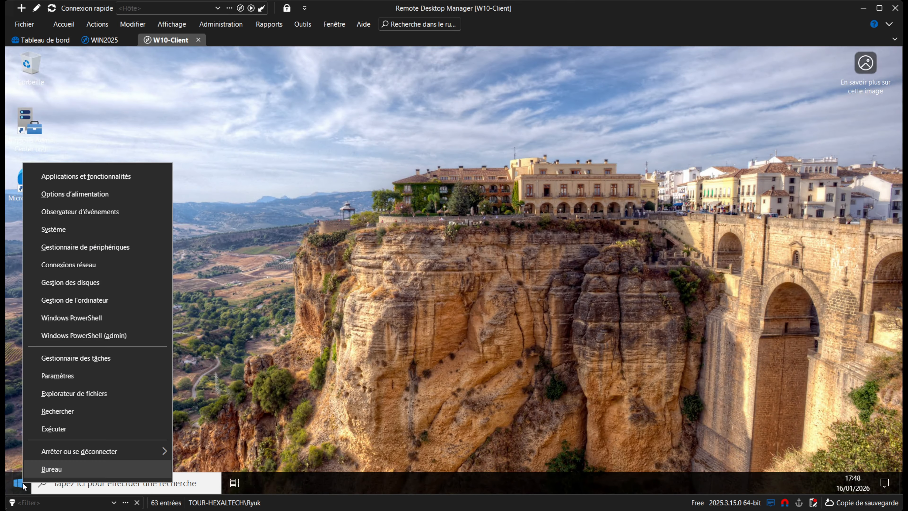
click(92, 392)
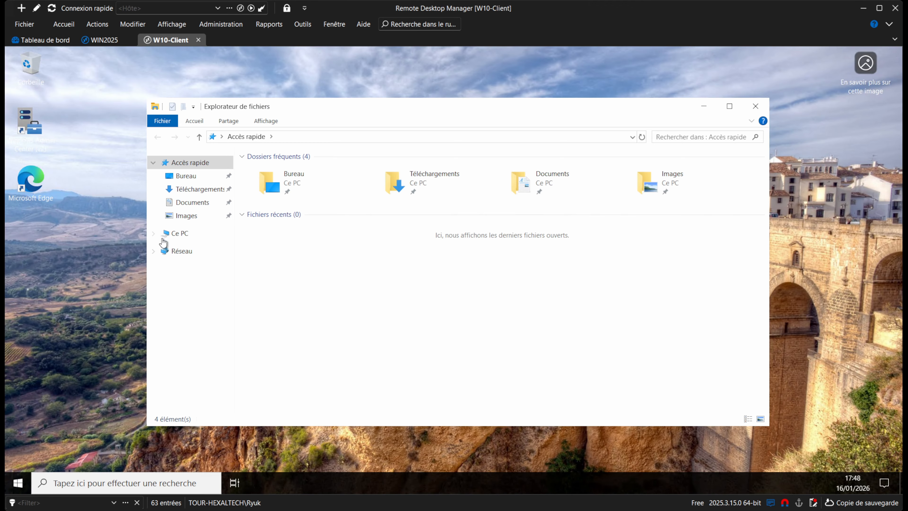
click(167, 237)
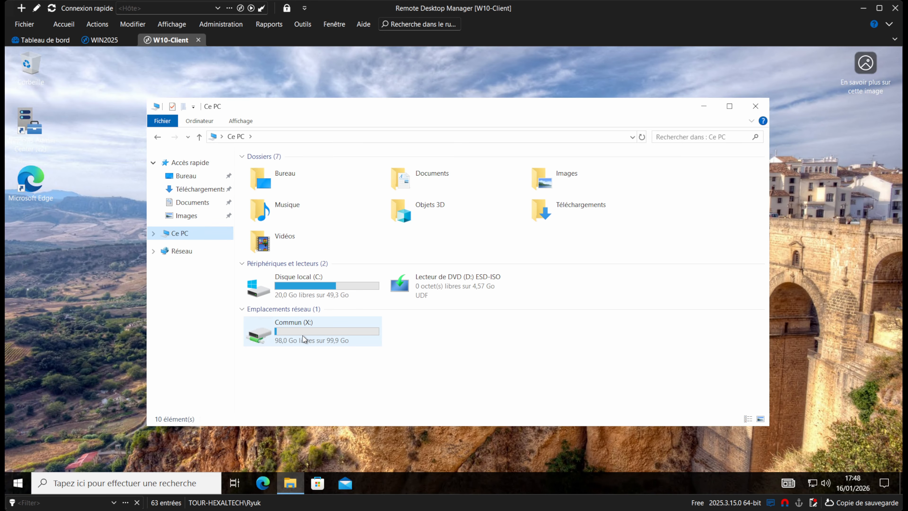
click(303, 338)
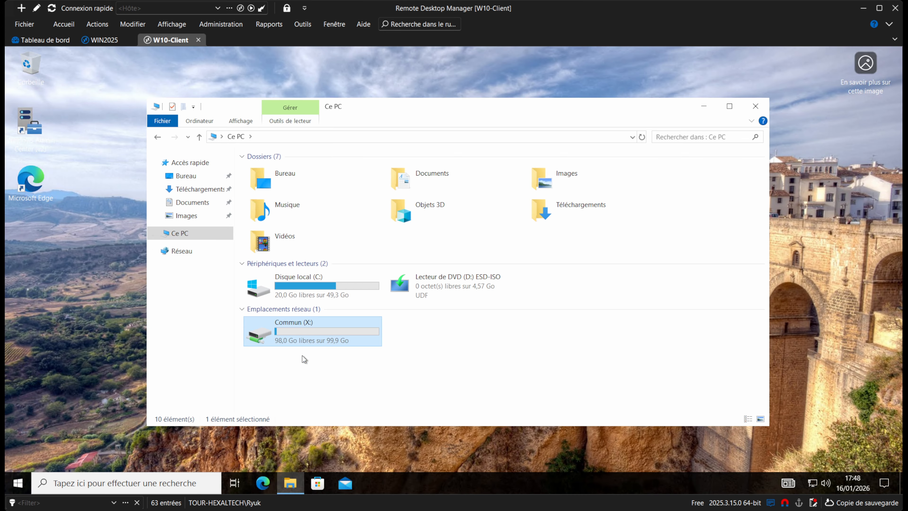
double_click(304, 340)
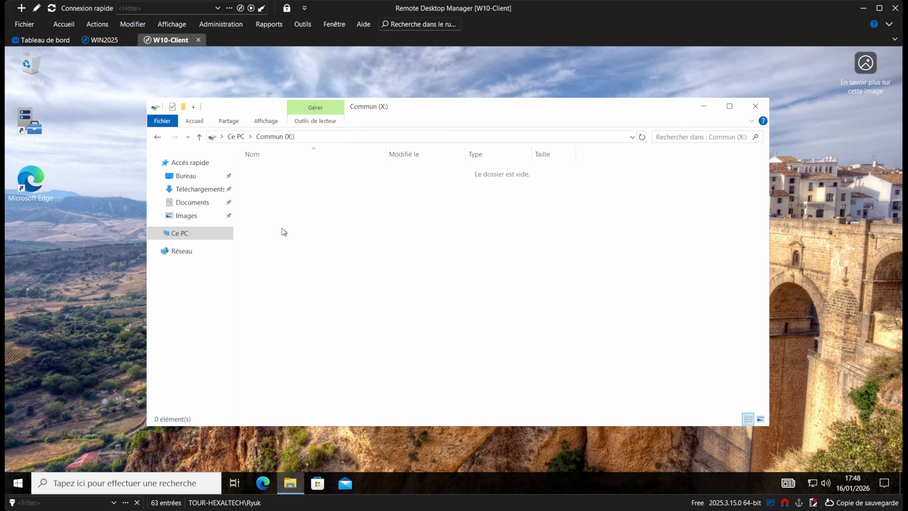
Create a new folder named test on Commun (X:).
right_click(301, 212)
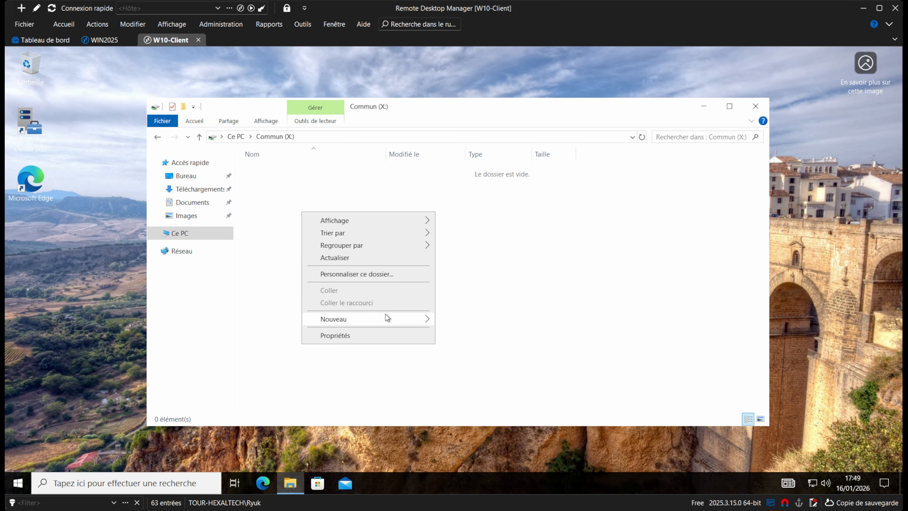
mouse_move(391, 318)
click(460, 318)
text(t)
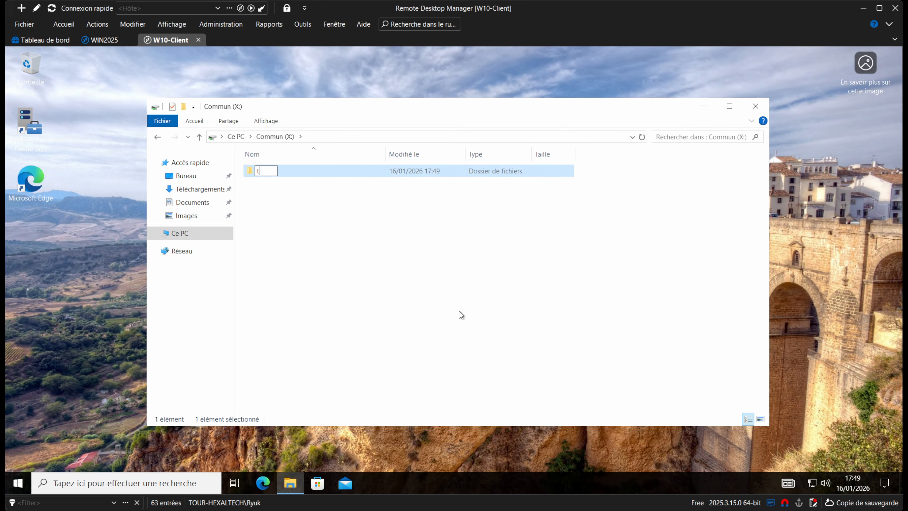
text(est)
key(Return)
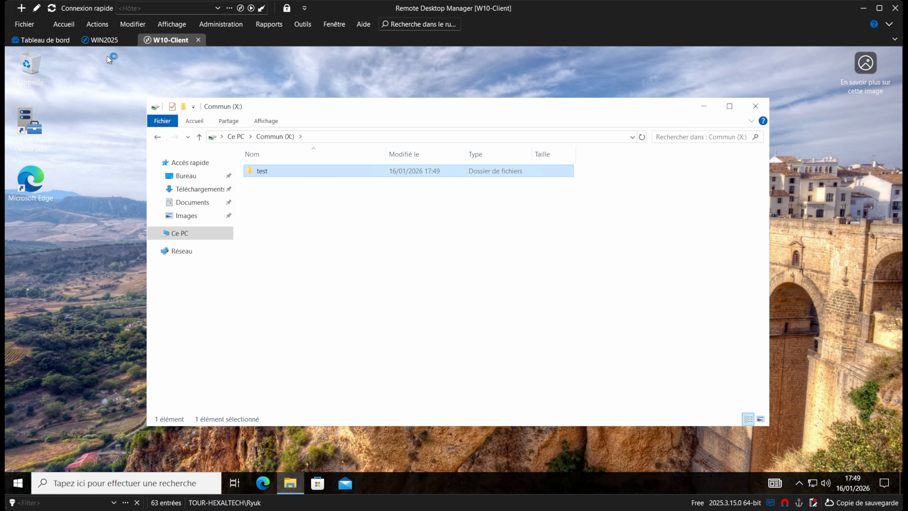
click(101, 40)
On WIN2025, open DATAS (X:)\Commun in File Explorer to find the test folder.
click(459, 481)
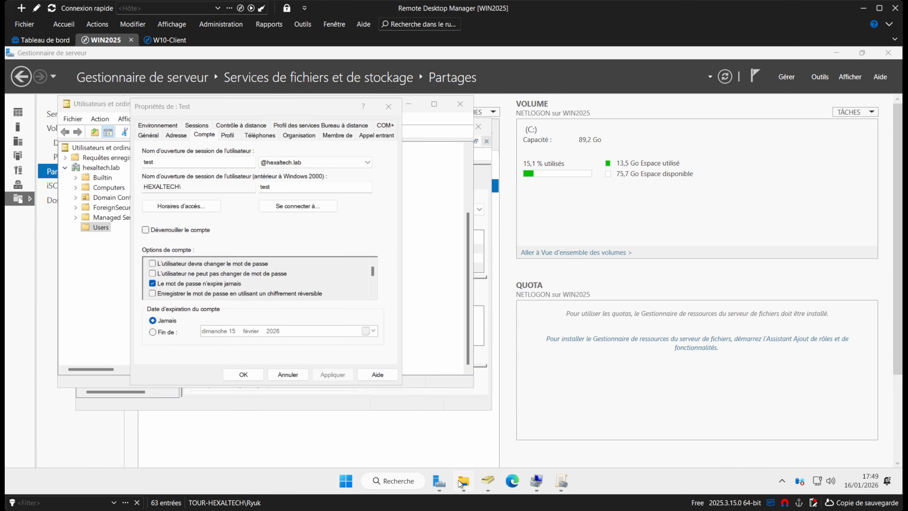
click(186, 393)
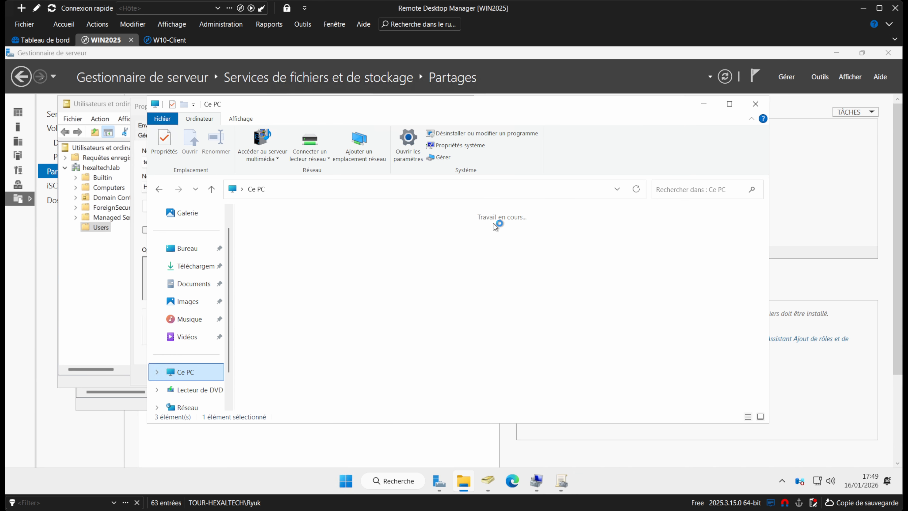
click(564, 243)
double_click(564, 243)
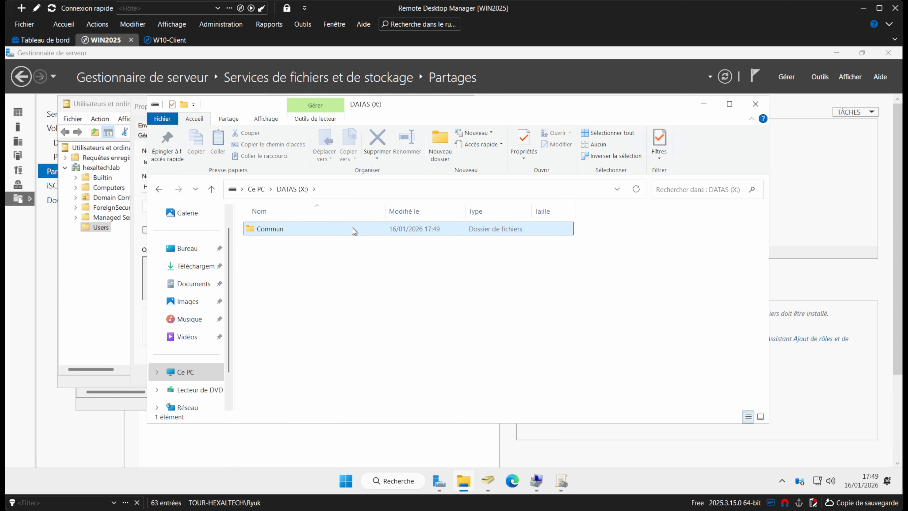
double_click(321, 229)
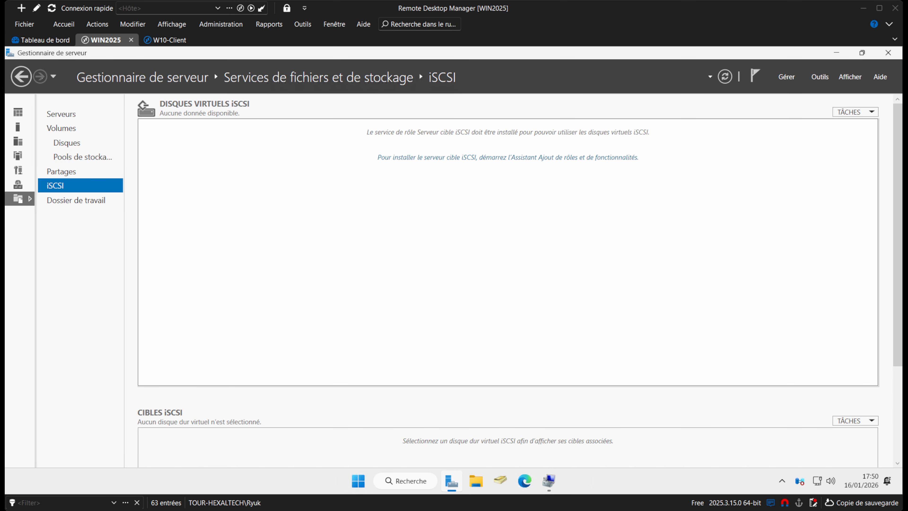
Run the Add Roles wizard from the iSCSI page and install iSCSI Target Server.
click(430, 159)
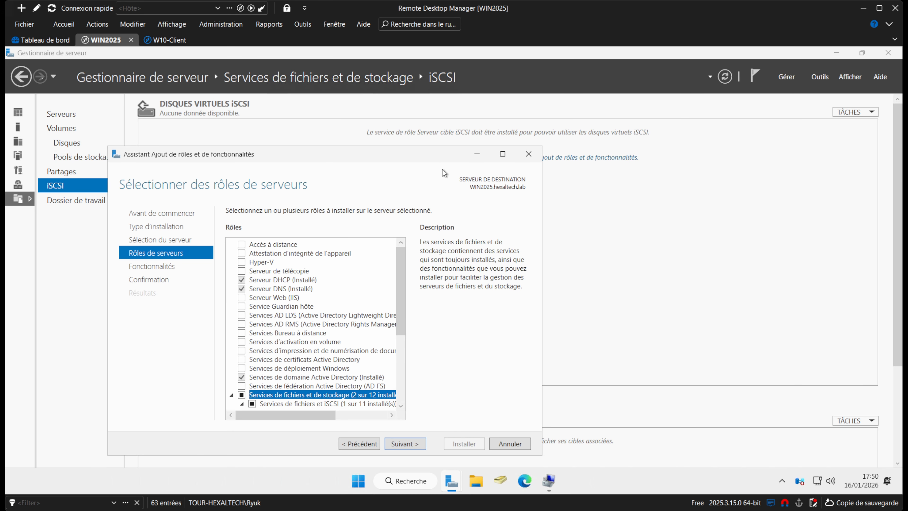
click(399, 448)
click(400, 446)
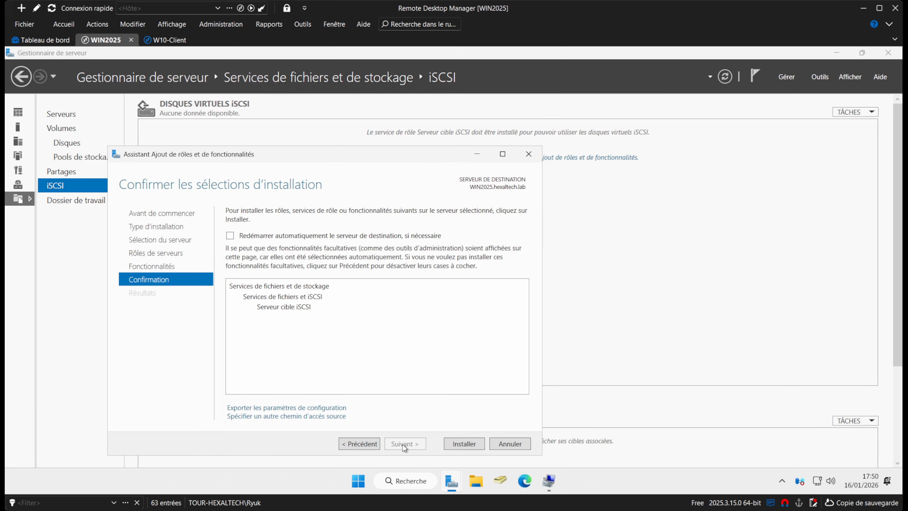
click(453, 445)
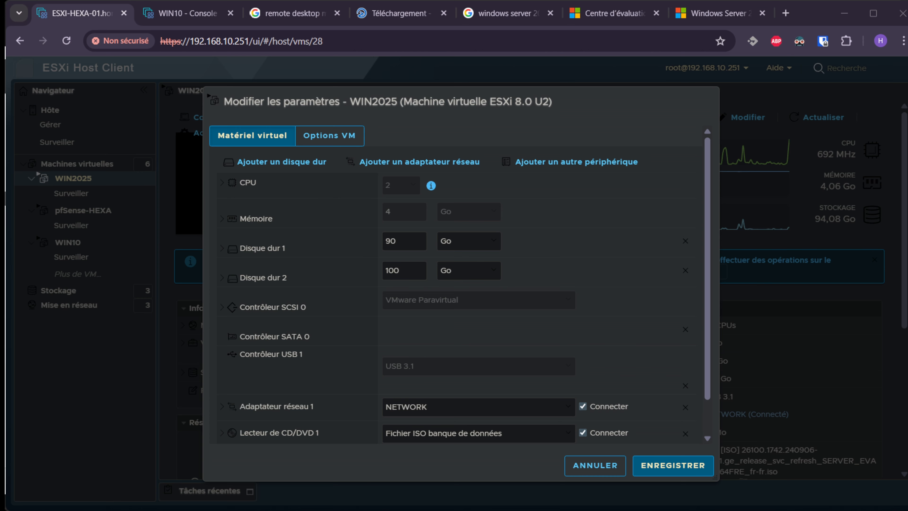
Add a new 100 GB thin-provisioned standard hard disk to WIN2025 and save.
click(289, 161)
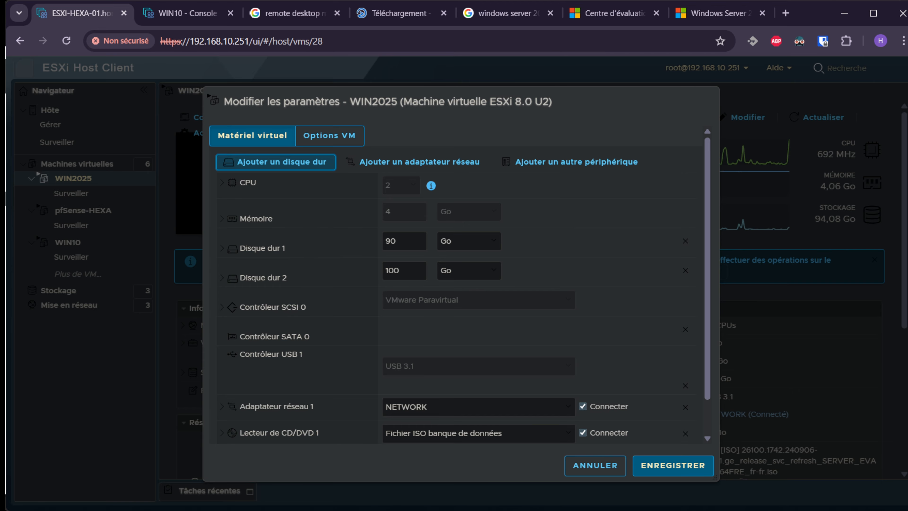
click(277, 165)
click(286, 182)
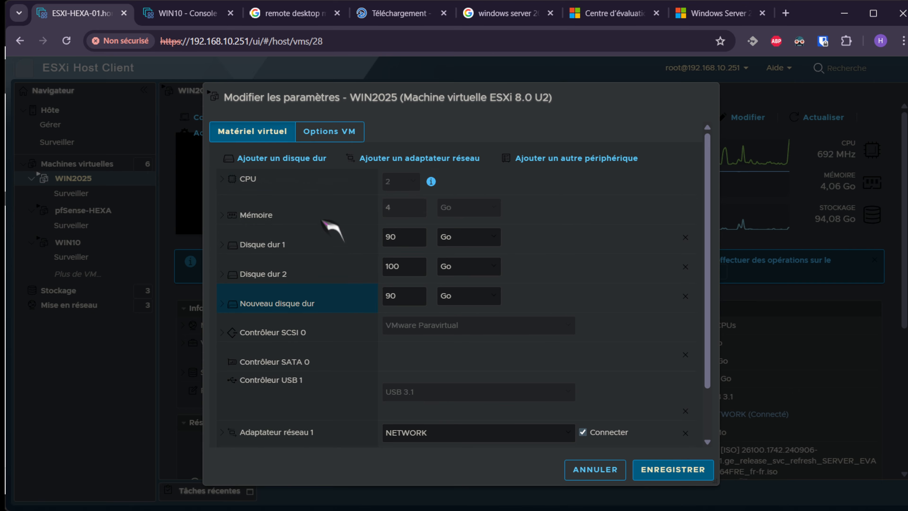
click(404, 296)
text(100)
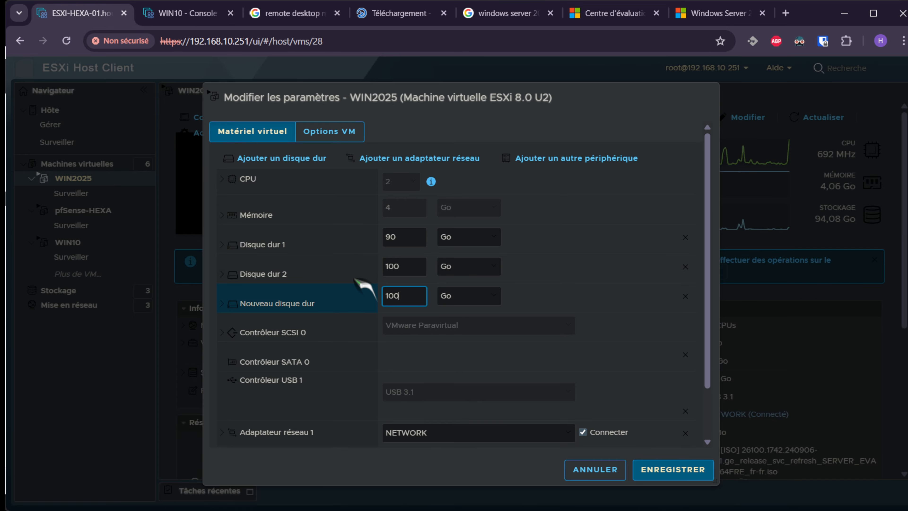
click(226, 305)
scroll(415, 390, down, 3)
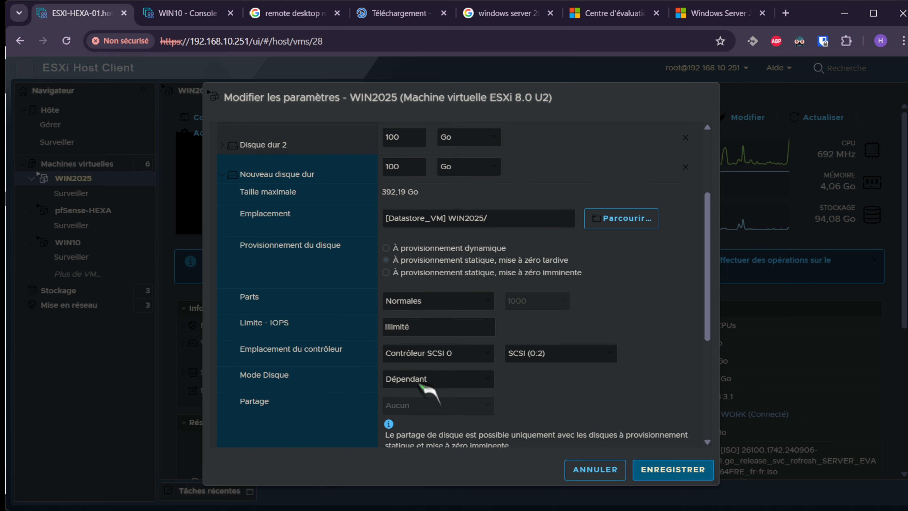
click(386, 248)
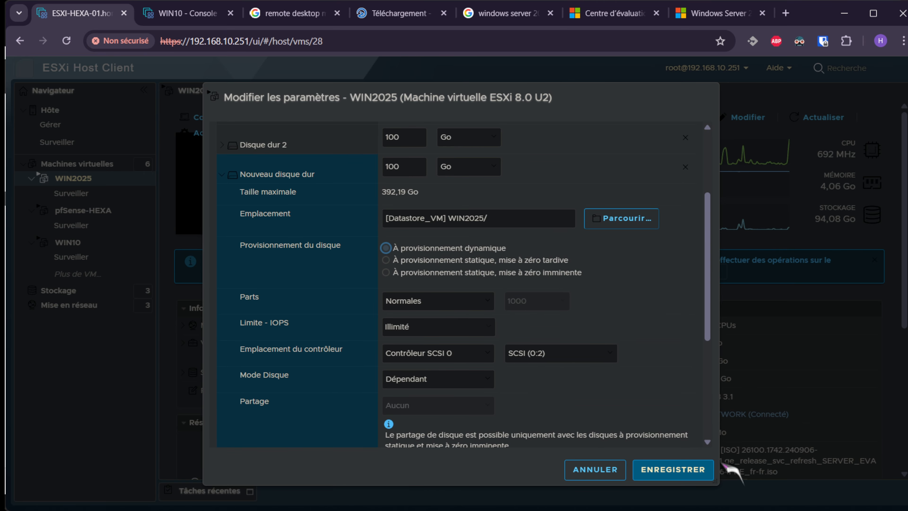
click(697, 470)
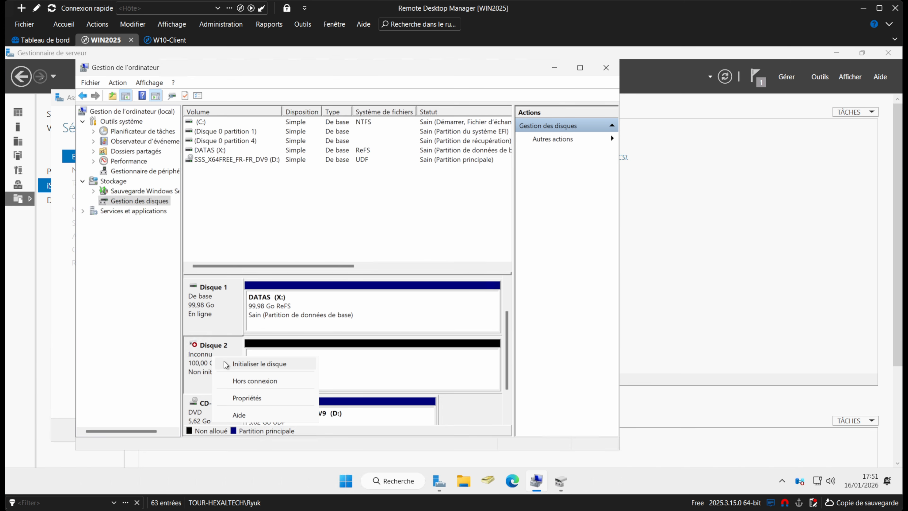
click(226, 364)
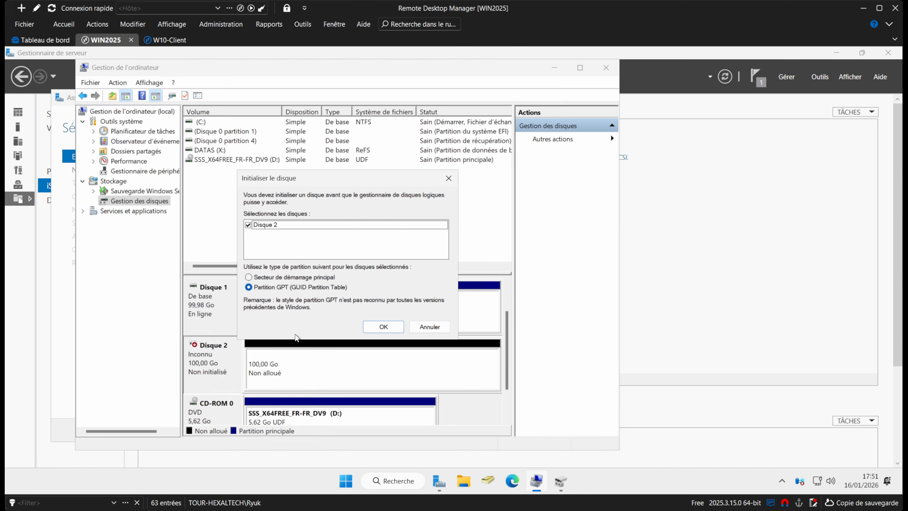
Initialize Disque 2 as GPT and start a full-size new simple volume.
click(382, 326)
right_click(286, 354)
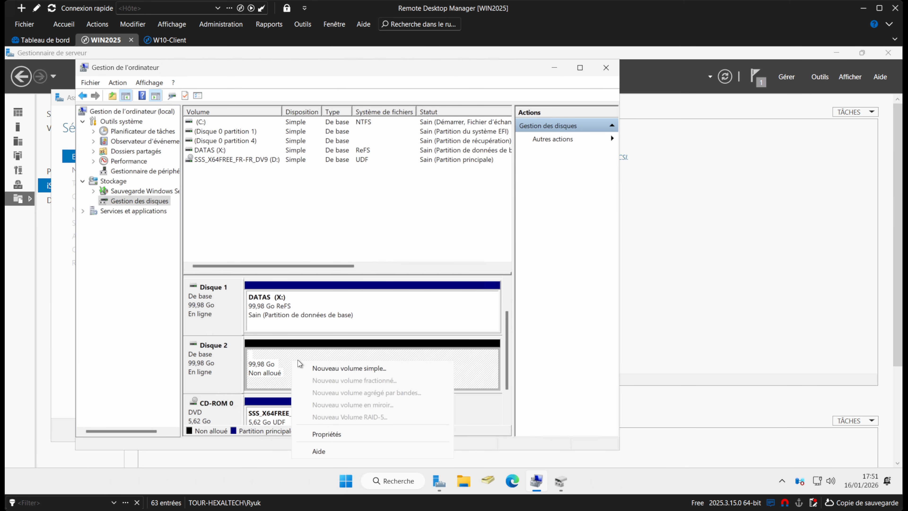
click(314, 367)
click(393, 322)
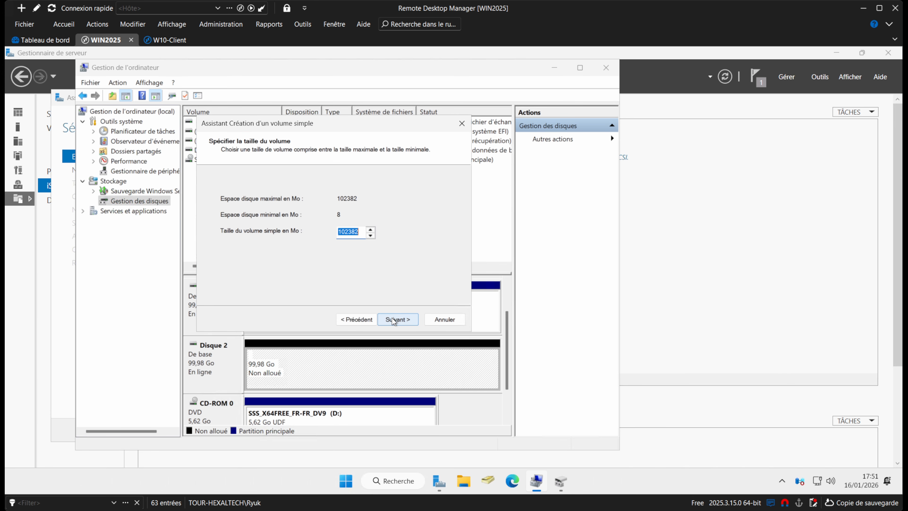
click(397, 323)
Assign drive letter Z and format the volume NTFS with label DATAS_iSCSI.
click(380, 199)
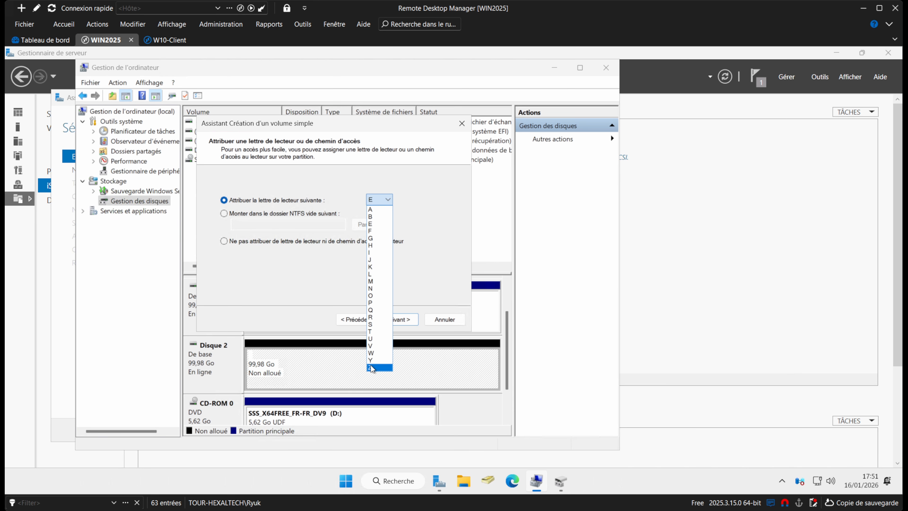
click(380, 368)
click(397, 319)
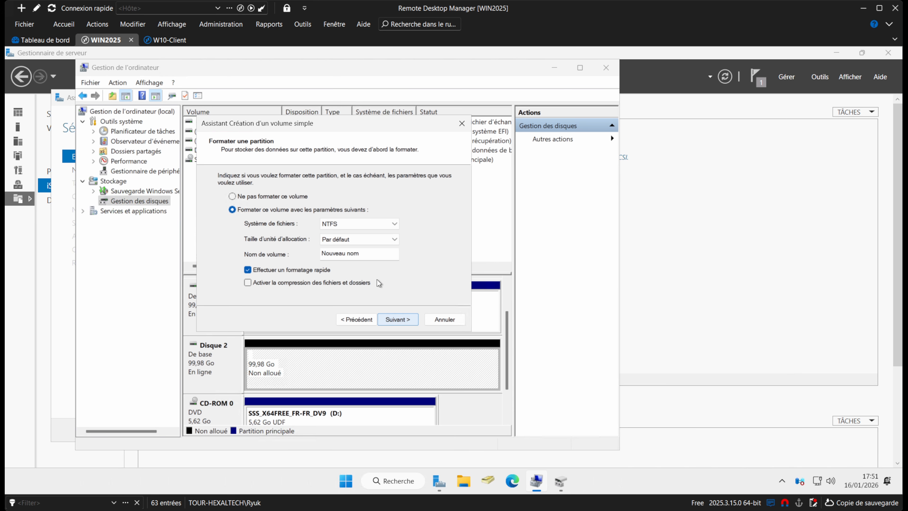
text(DATAS_iSCSI)
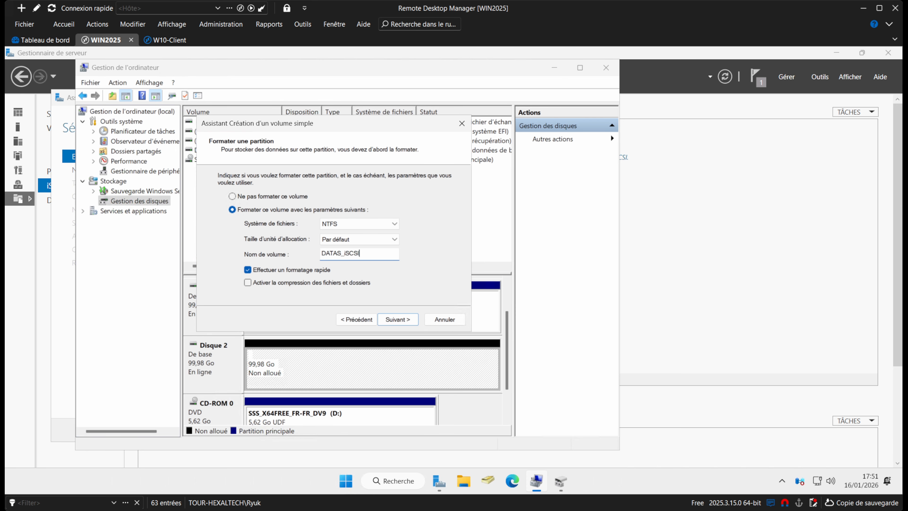
click(397, 319)
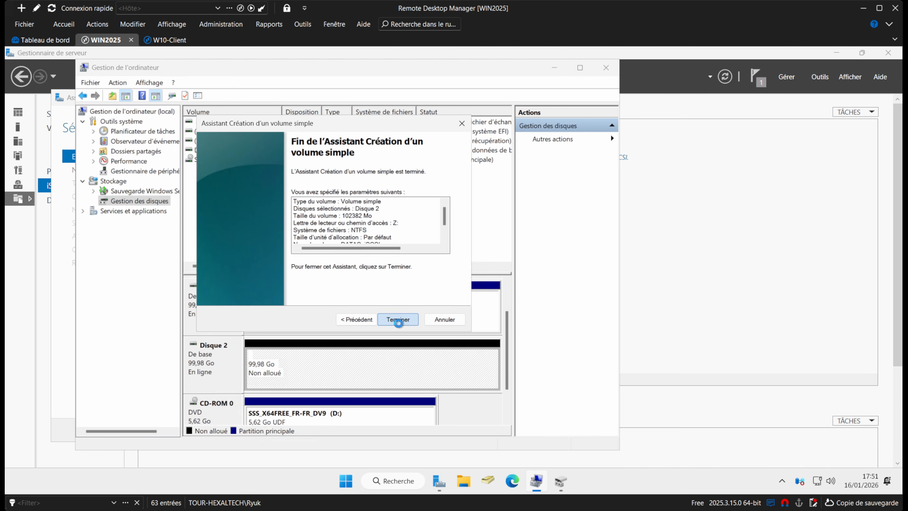
click(398, 319)
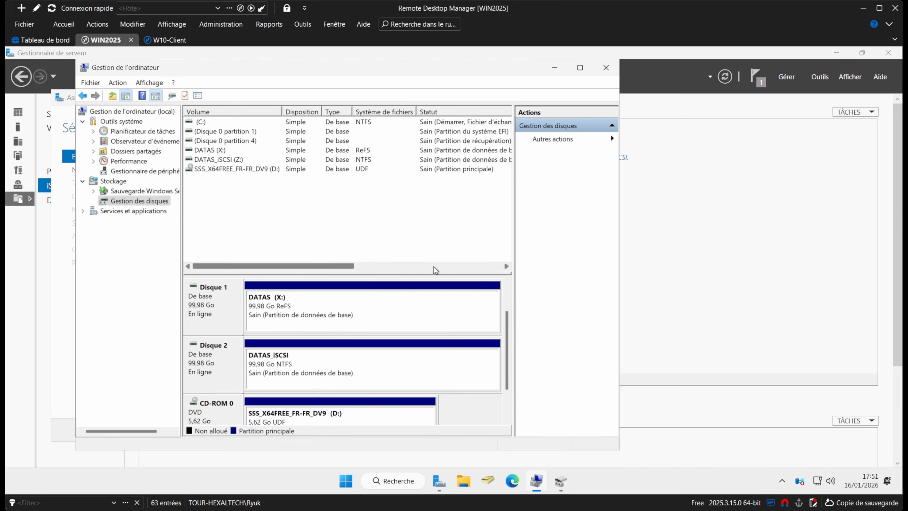
click(554, 68)
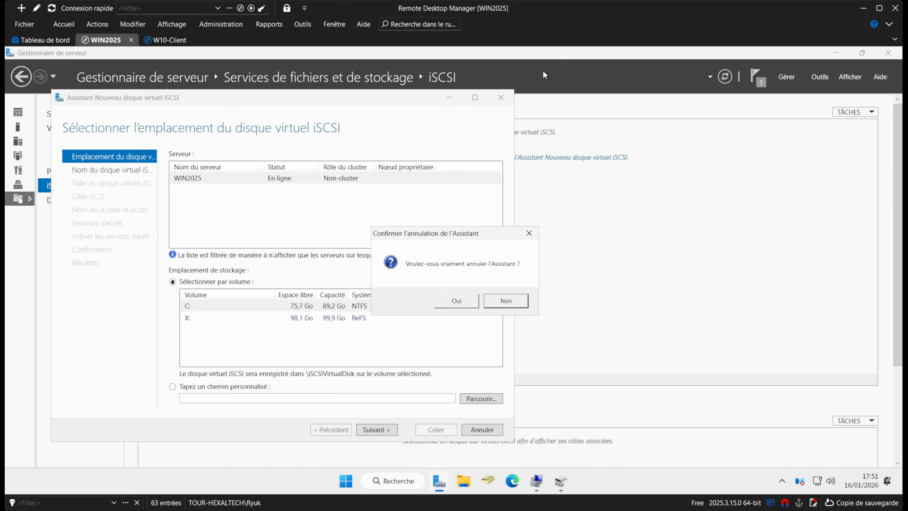
Resume the iSCSI virtual disk wizard and place Backup_iSCSI on volume Z:.
click(729, 78)
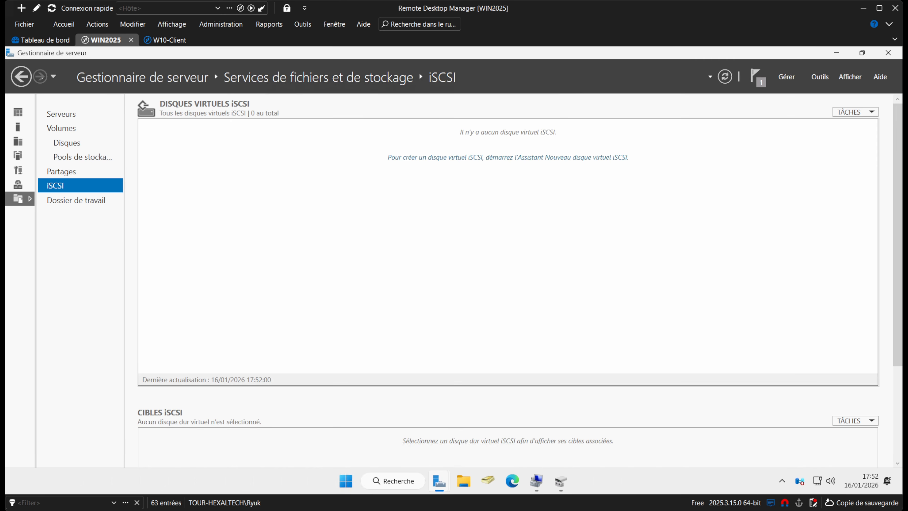
click(457, 159)
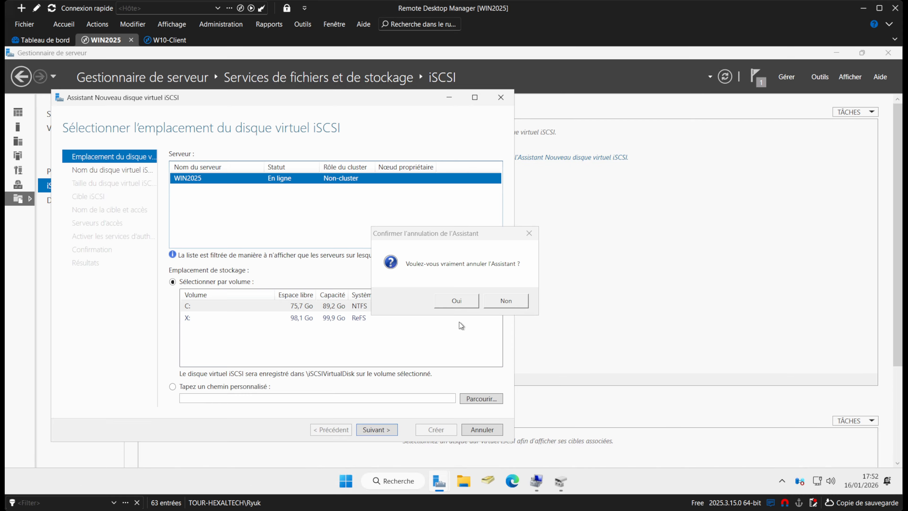
click(506, 301)
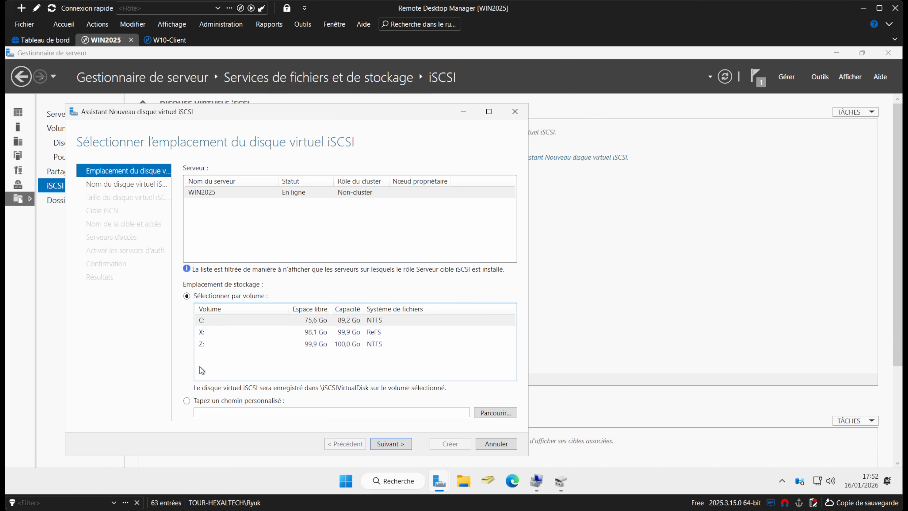
click(214, 344)
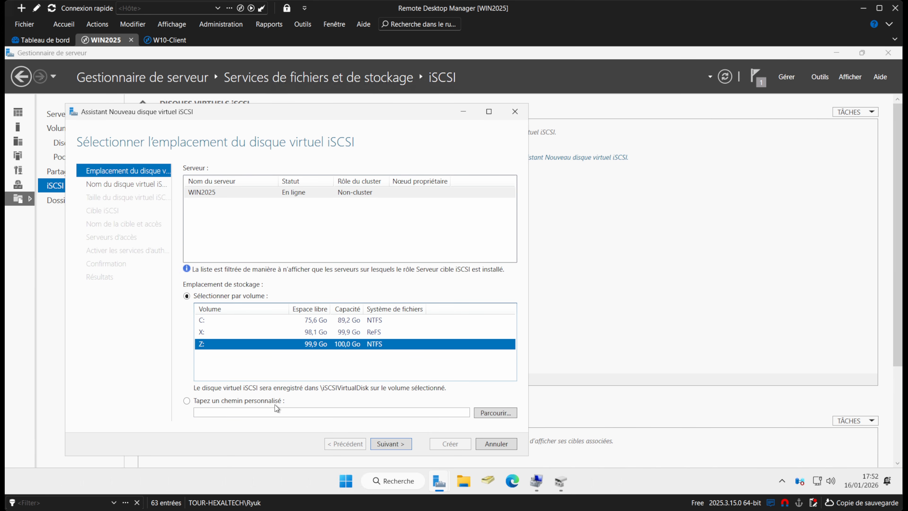
click(394, 444)
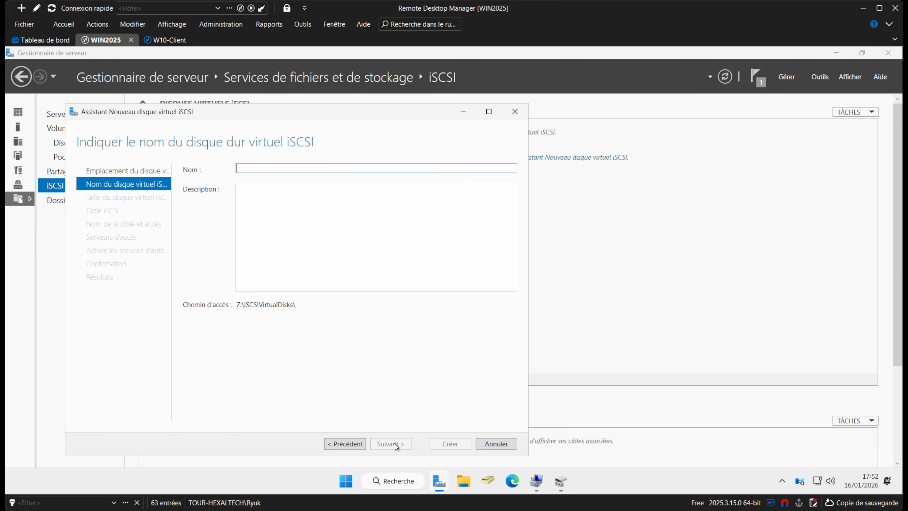
text(Backup)
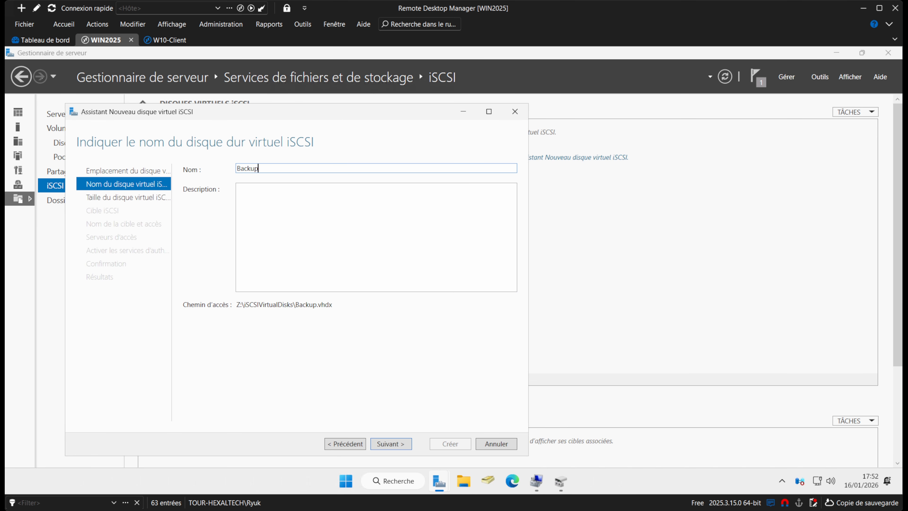
text(_iSCSI)
click(385, 446)
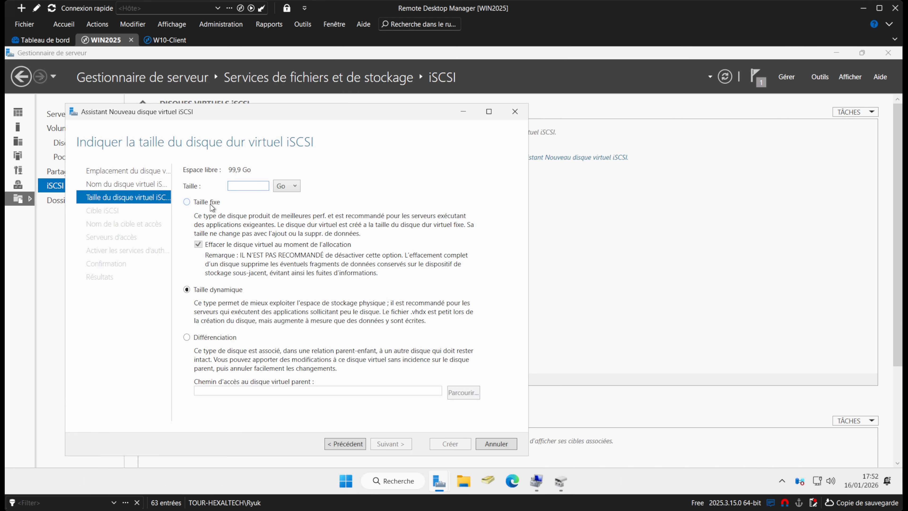
Make the disk a fixed 99,9 Go and name the target cible-iscsi-backup.
click(211, 204)
text(99,9)
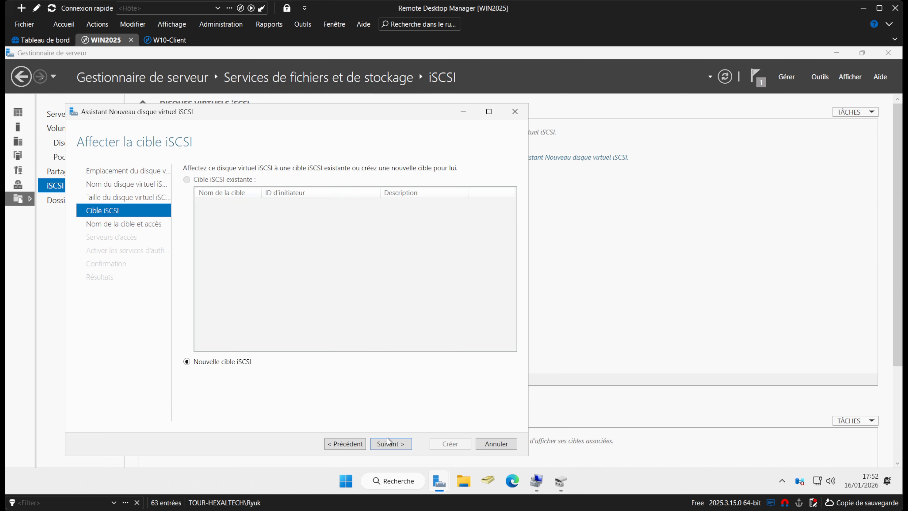
click(389, 443)
text(cible-iscsi-backup)
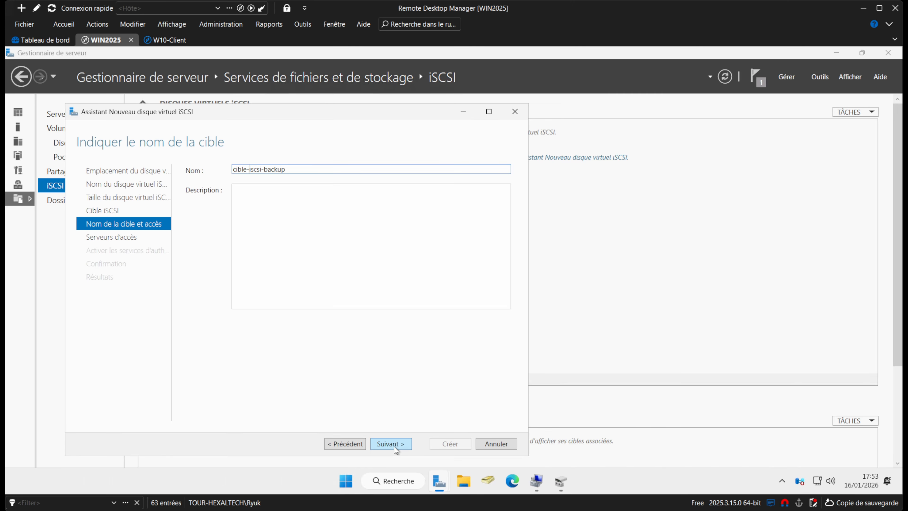
click(391, 444)
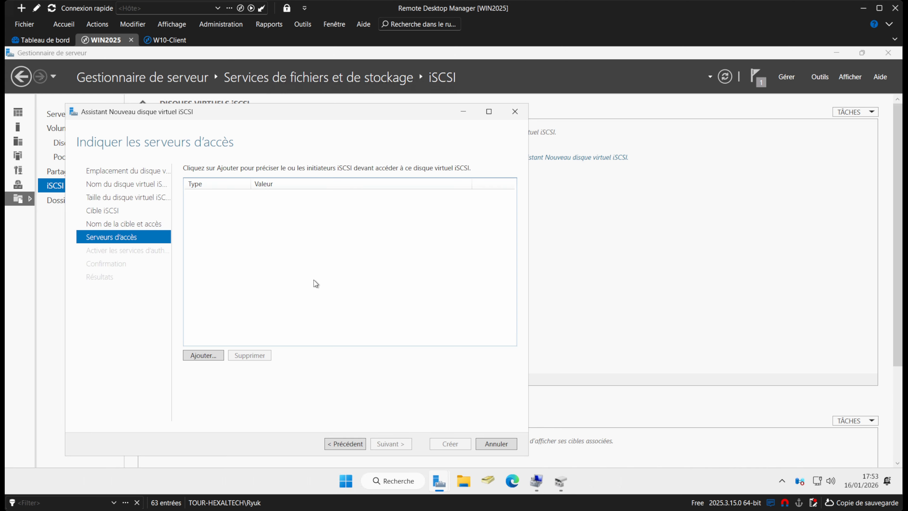
Add PCWIN10-CLIENT from the directory as the initiator allowed access.
click(203, 356)
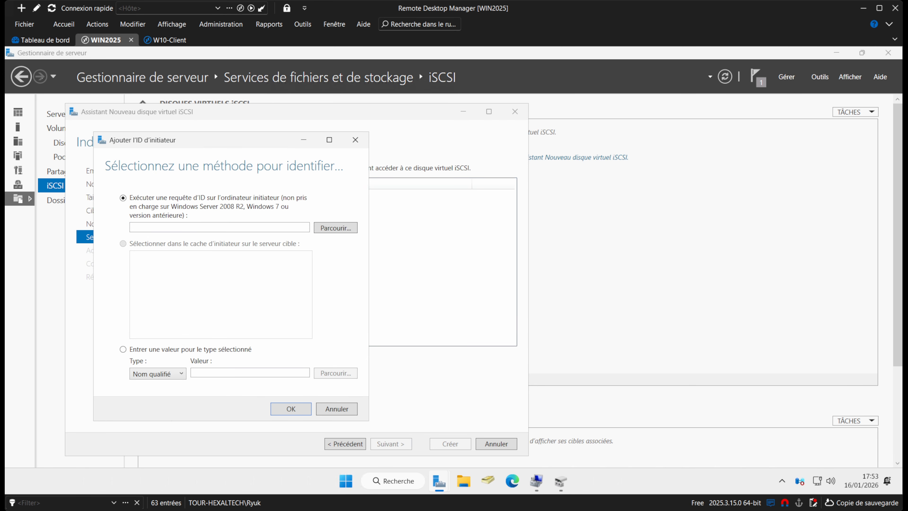
click(335, 227)
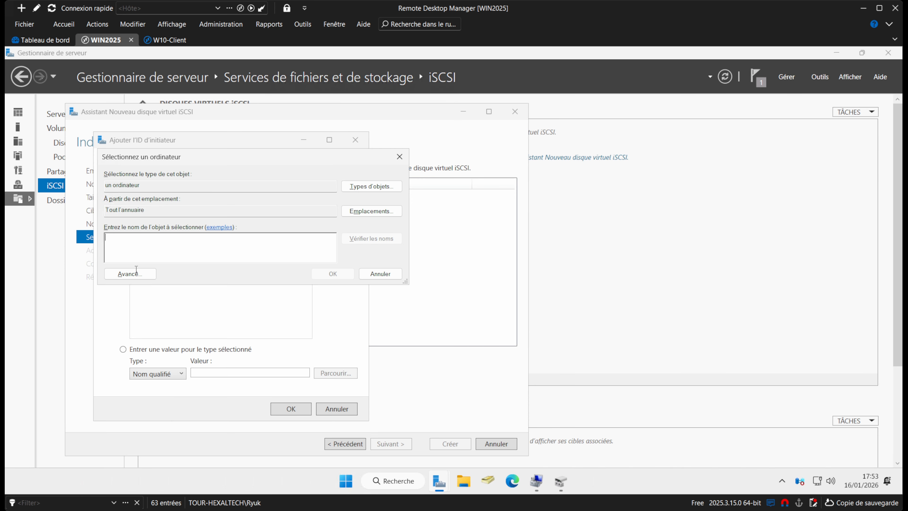
click(128, 272)
click(364, 258)
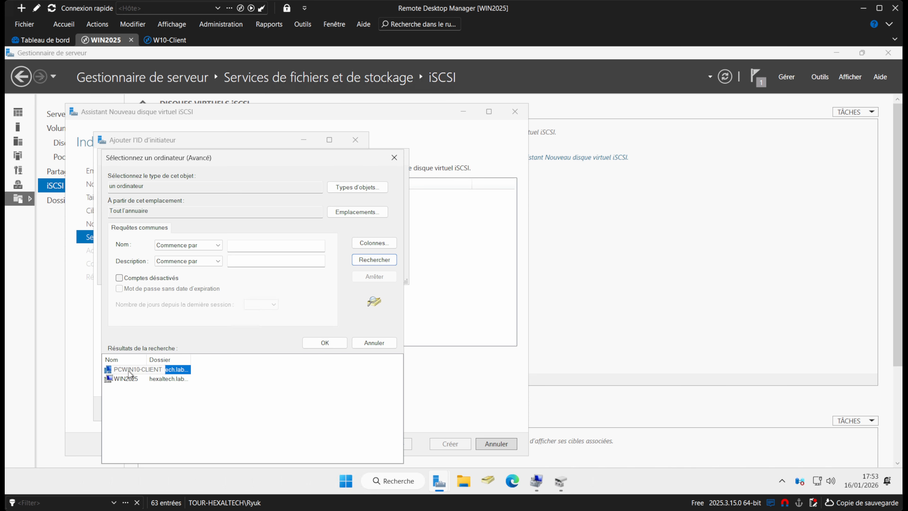
double_click(129, 372)
click(331, 272)
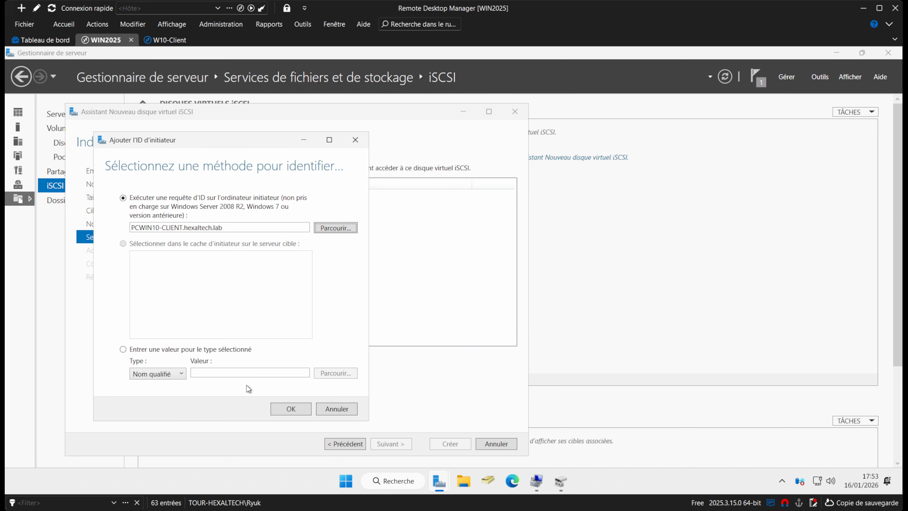
click(290, 407)
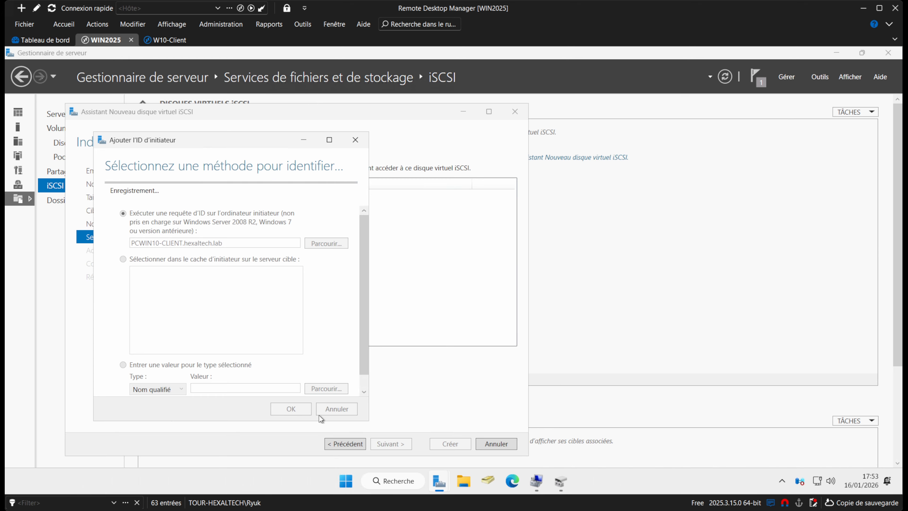
Skip CHAP authentication and create the iSCSI virtual disk and target.
click(399, 445)
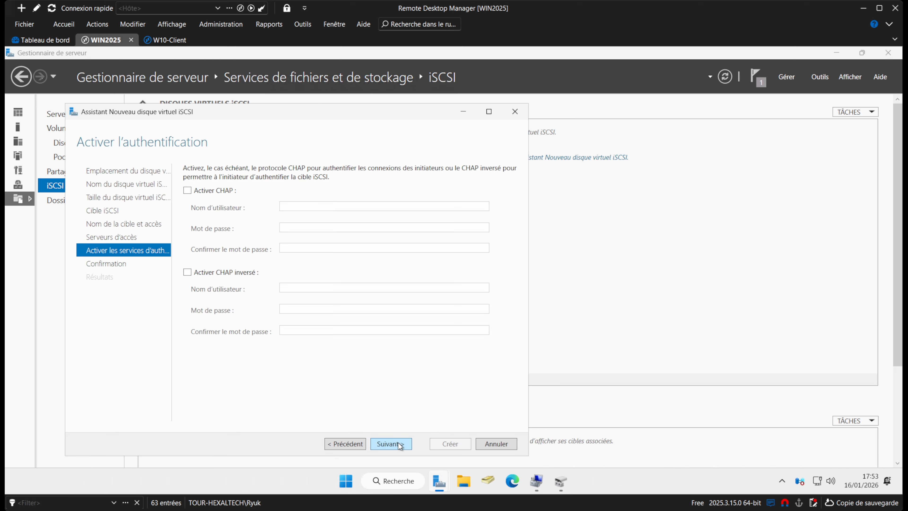
click(390, 446)
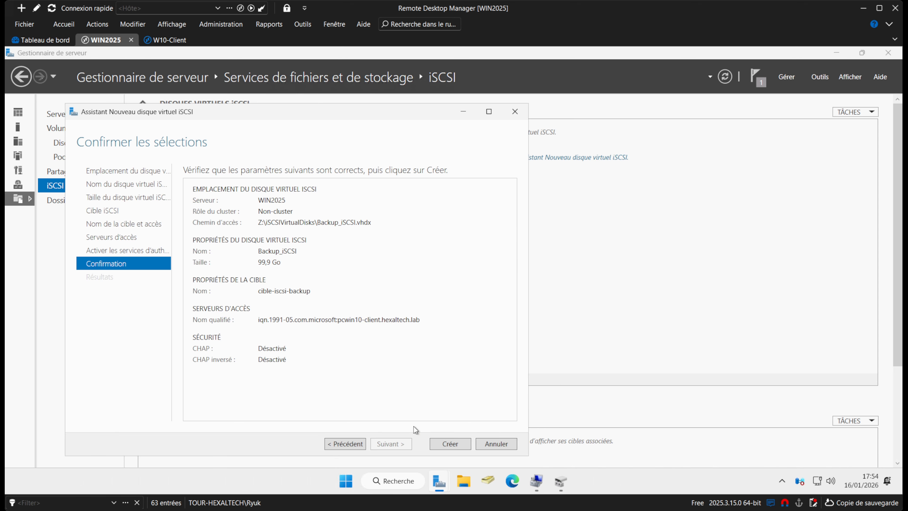
click(450, 443)
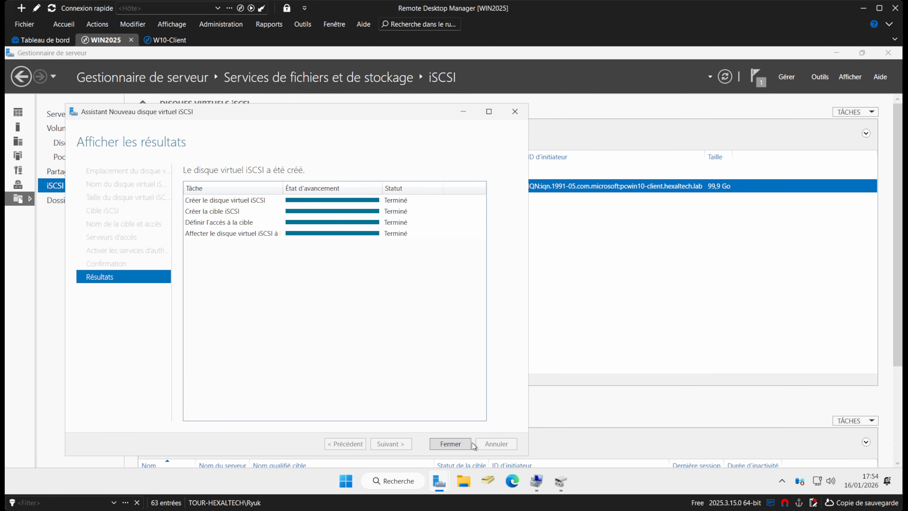
click(450, 444)
click(171, 40)
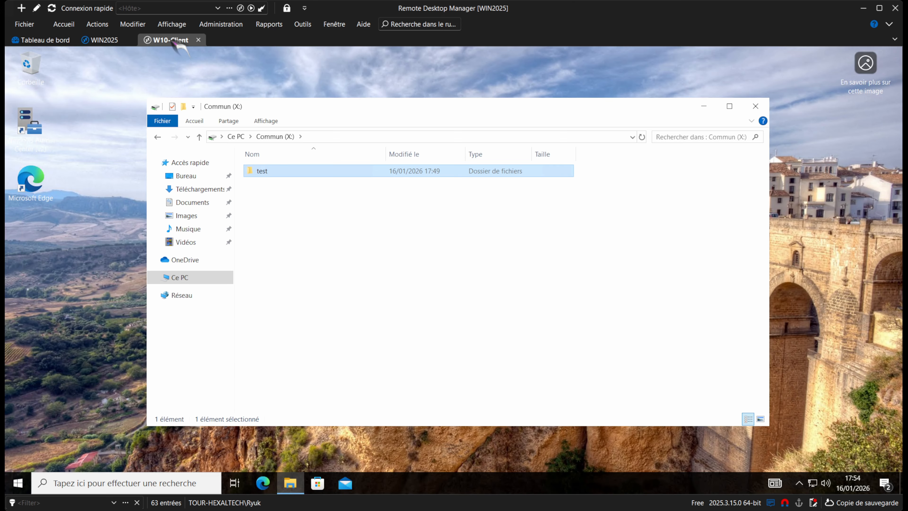
On W10-Client, initialise Disque 1 as GPT.
click(82, 482)
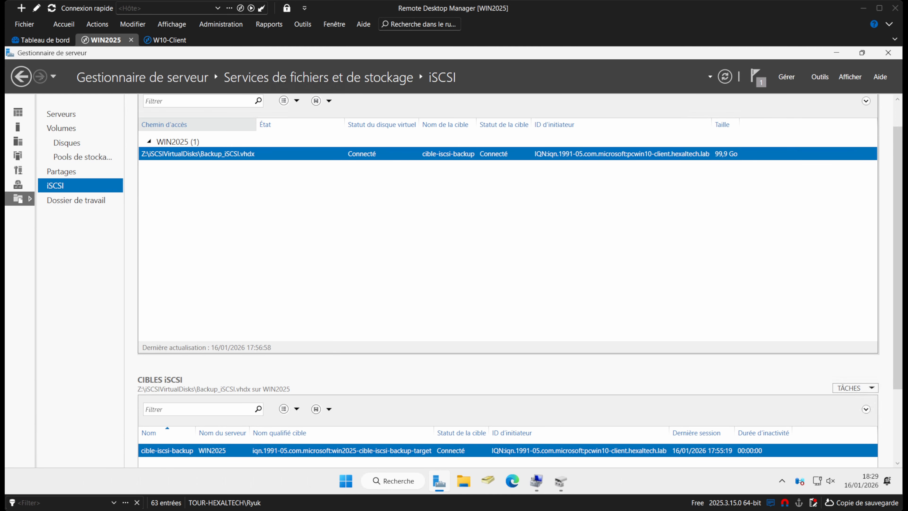
click(185, 47)
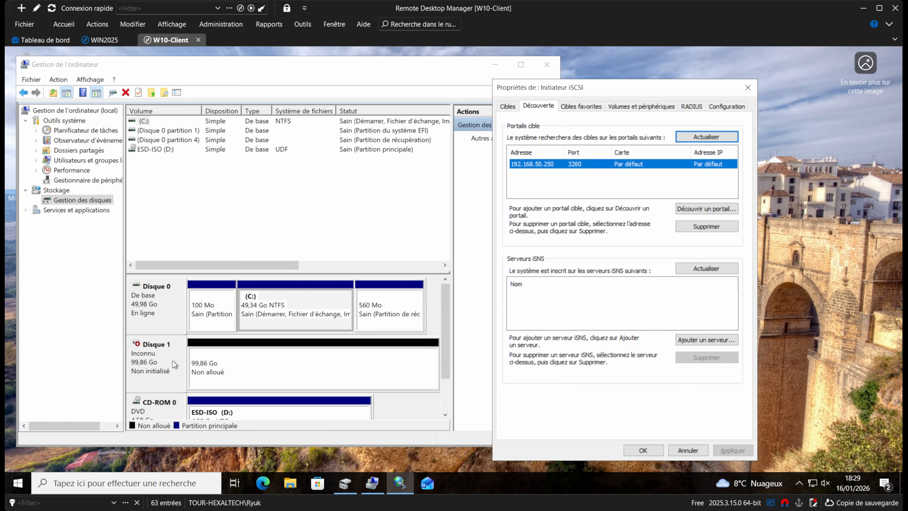
right_click(165, 364)
click(285, 363)
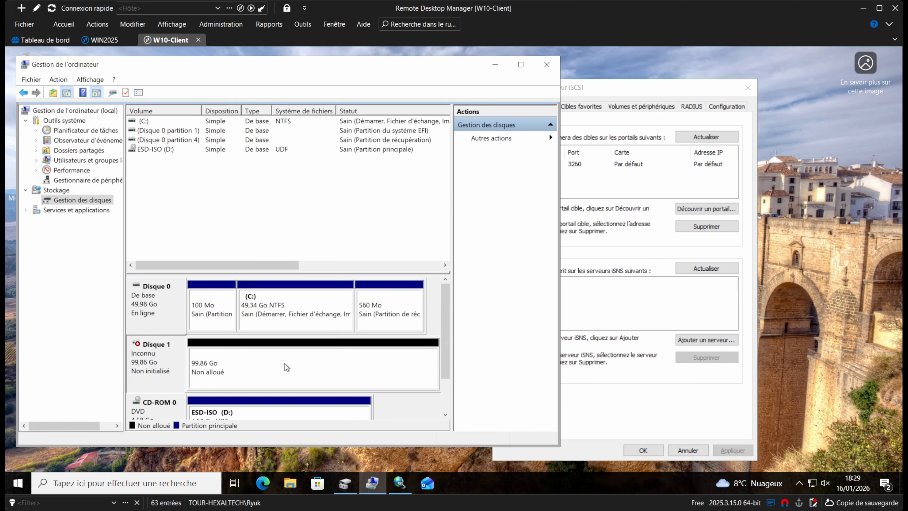
right_click(145, 356)
click(194, 365)
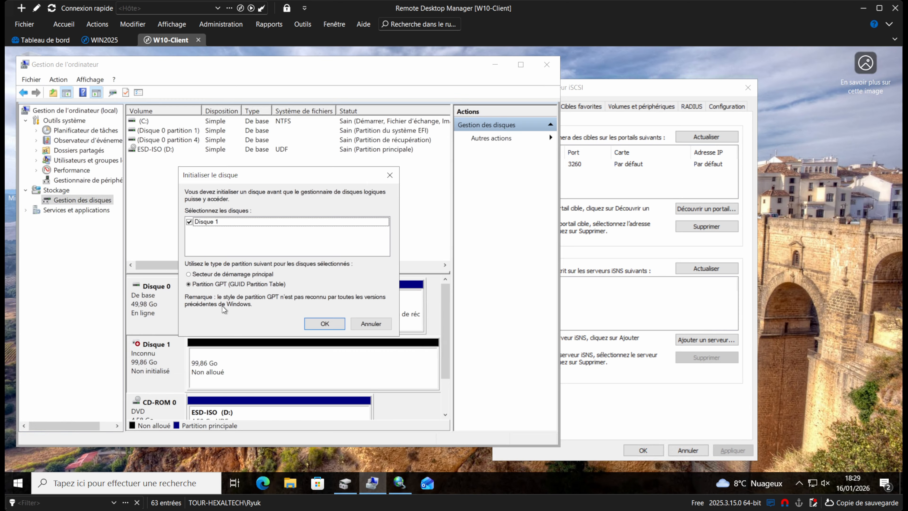
click(316, 324)
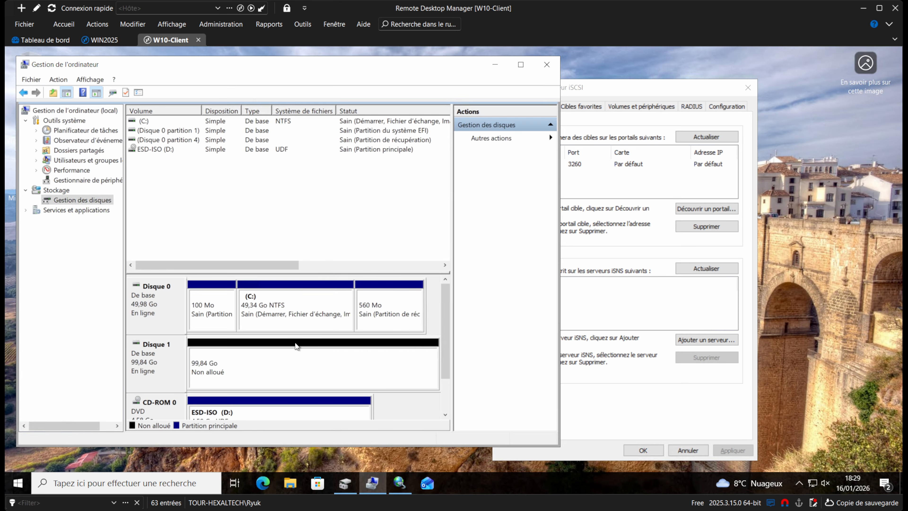
Create a full-size simple volume on Disque 1 with drive letter Z.
right_click(249, 353)
click(263, 366)
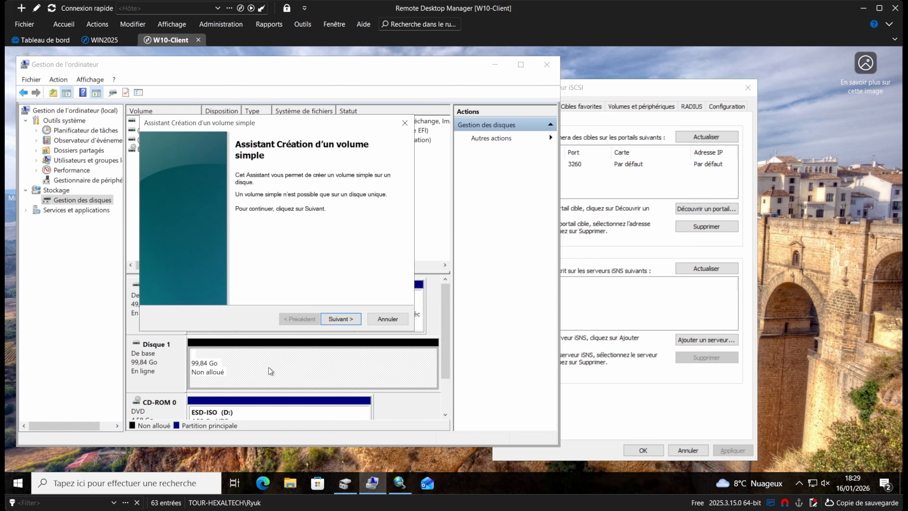
click(339, 319)
click(336, 319)
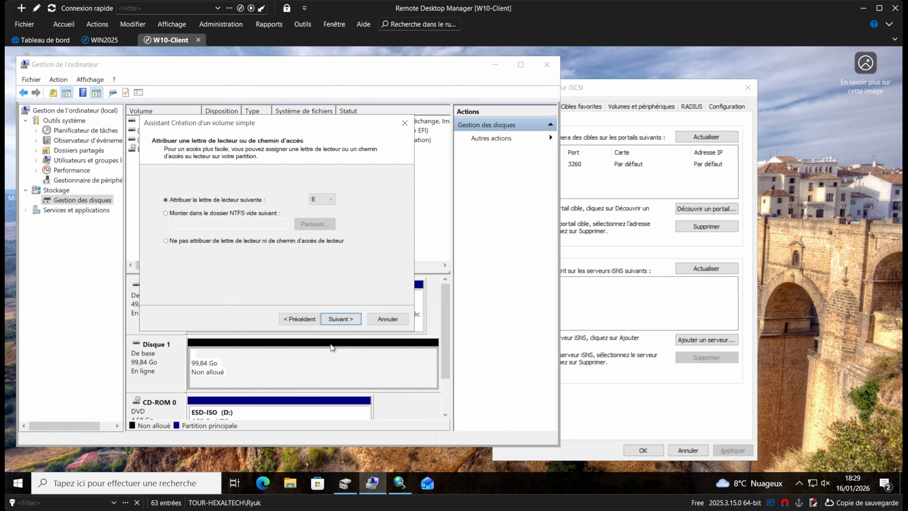
click(322, 199)
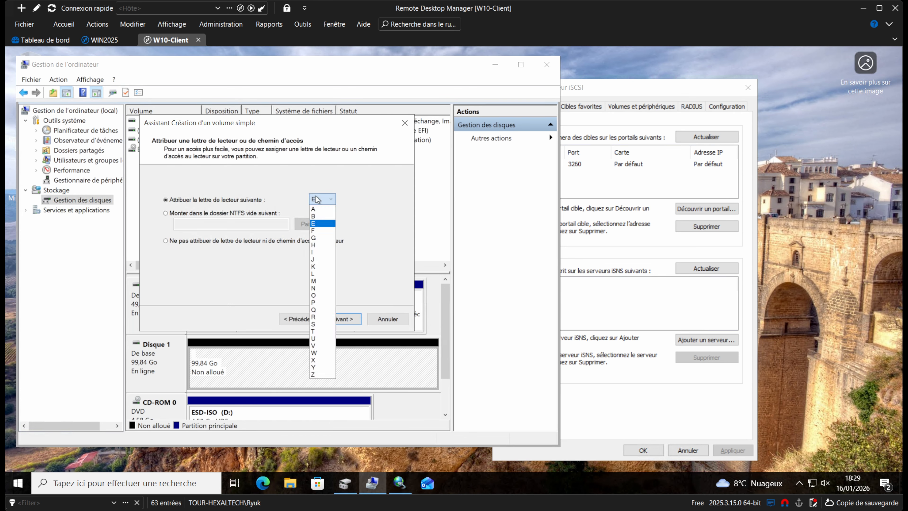
click(330, 374)
click(342, 319)
Label the volume Datas_iSCSI with NTFS, finish the wizard, and view Ce PC.
click(303, 251)
key(ctrl+a)
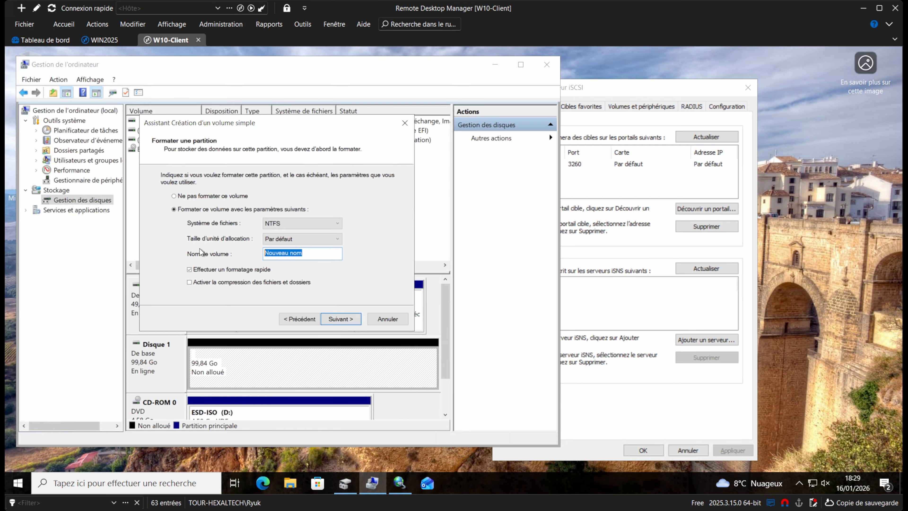
text(Datas_iSCSI)
click(310, 219)
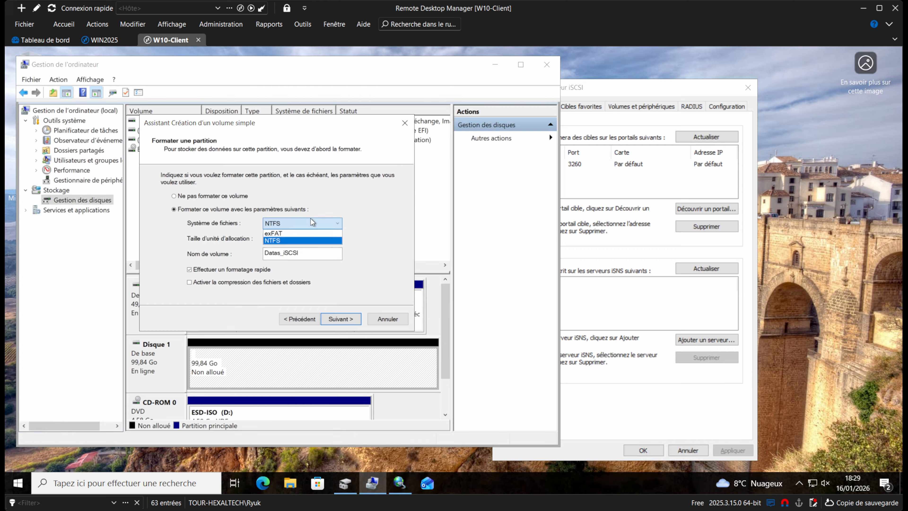
click(279, 240)
click(343, 319)
click(343, 321)
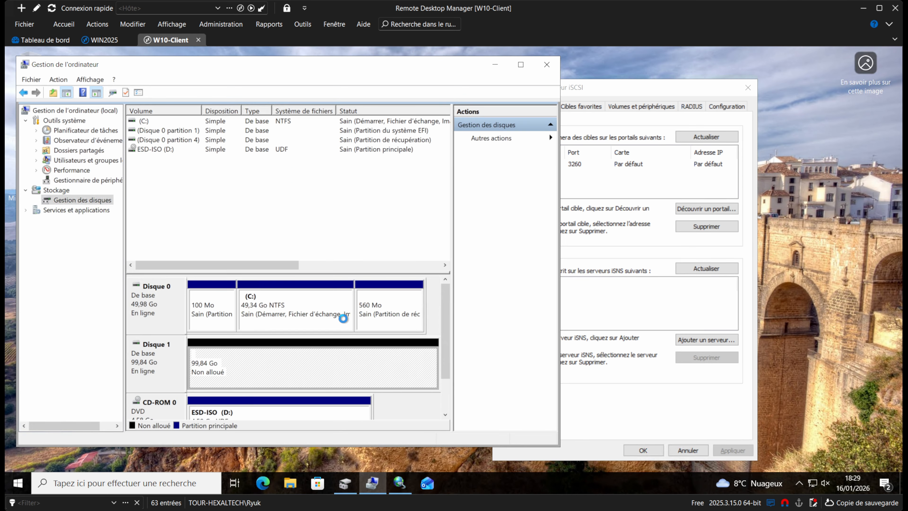
click(290, 483)
click(181, 281)
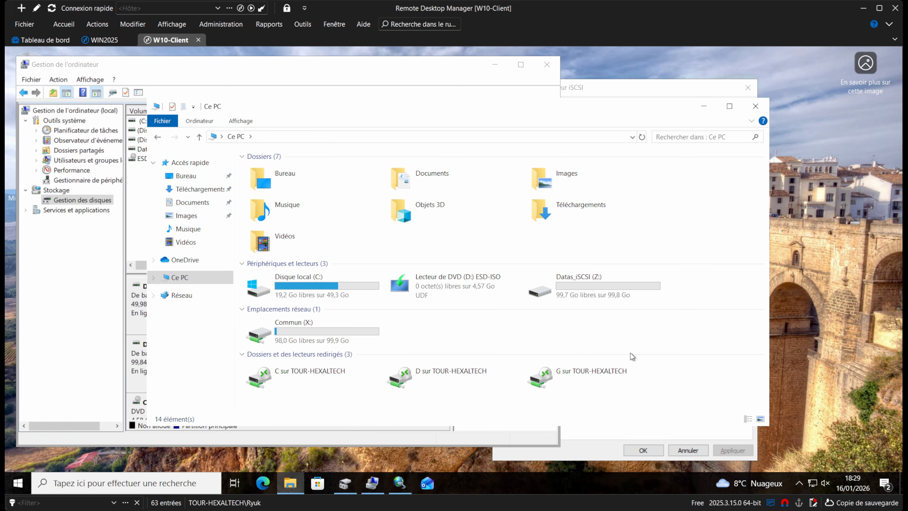
Open Datas_iSCSI (Z:) to verify 99,7 Go free of 99,8 Go, then bring up Windows search.
double_click(620, 300)
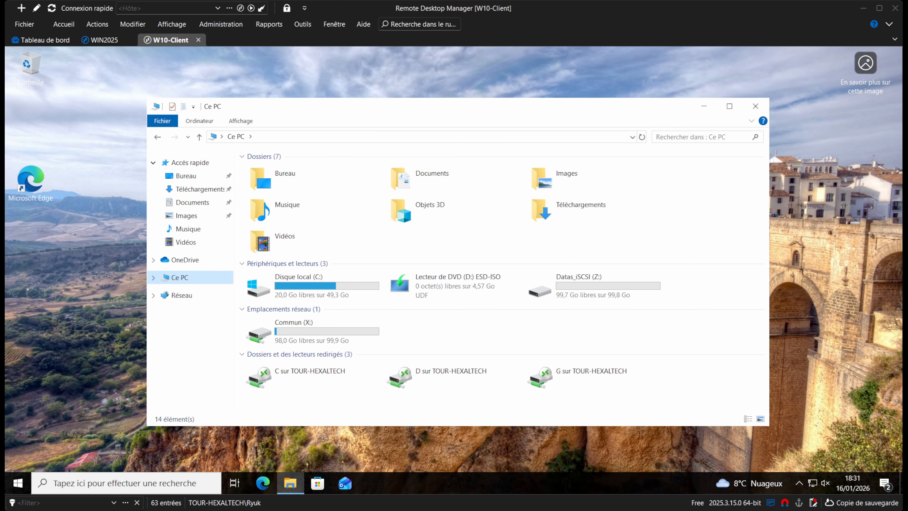
drag(481, 102, 492, 97)
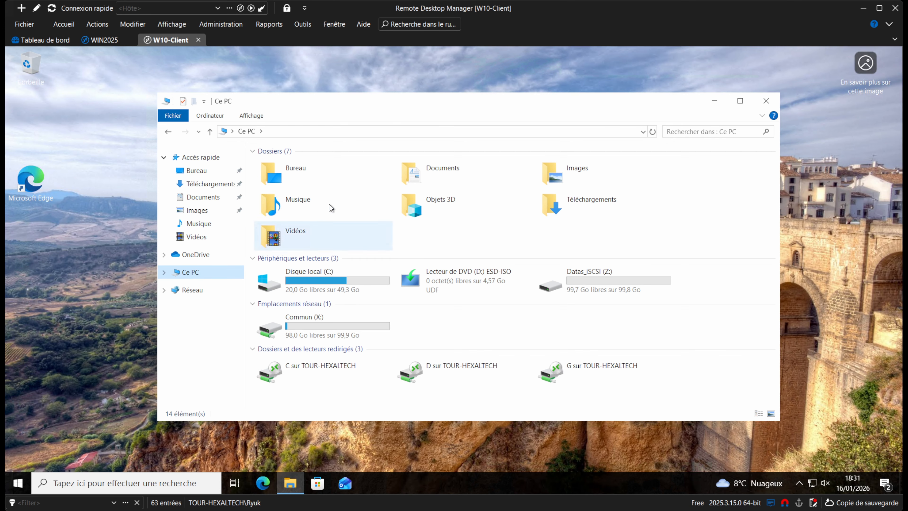
drag(395, 104, 398, 104)
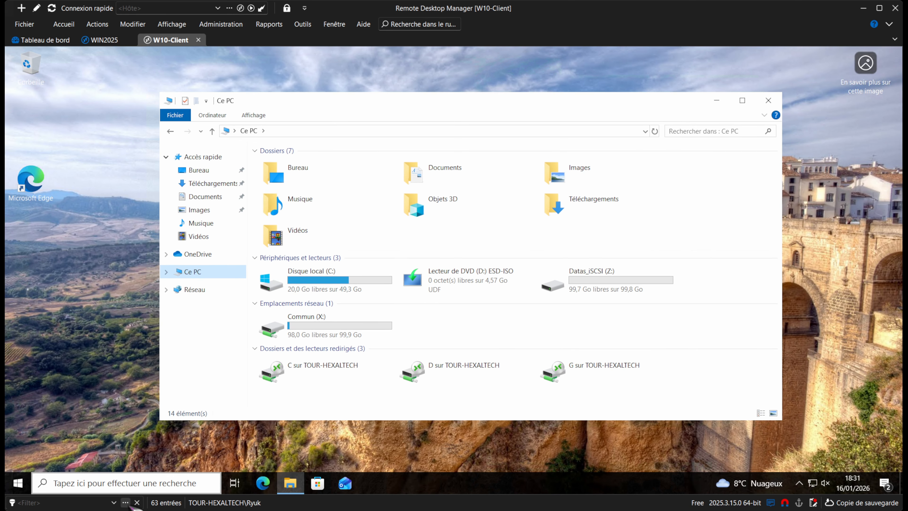
click(126, 484)
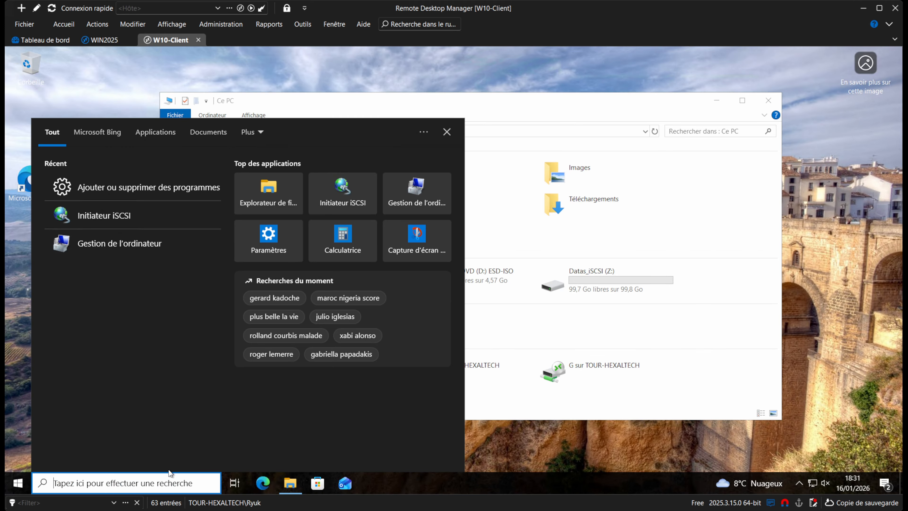
Search 'gestion' and run Gestion de l'ordinateur as administrator with the domain admin's credentials.
text(gestion)
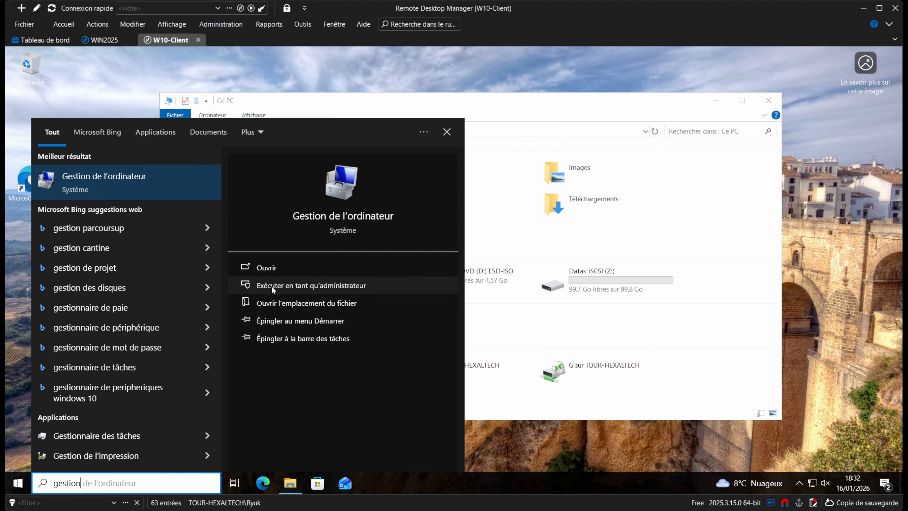
click(315, 285)
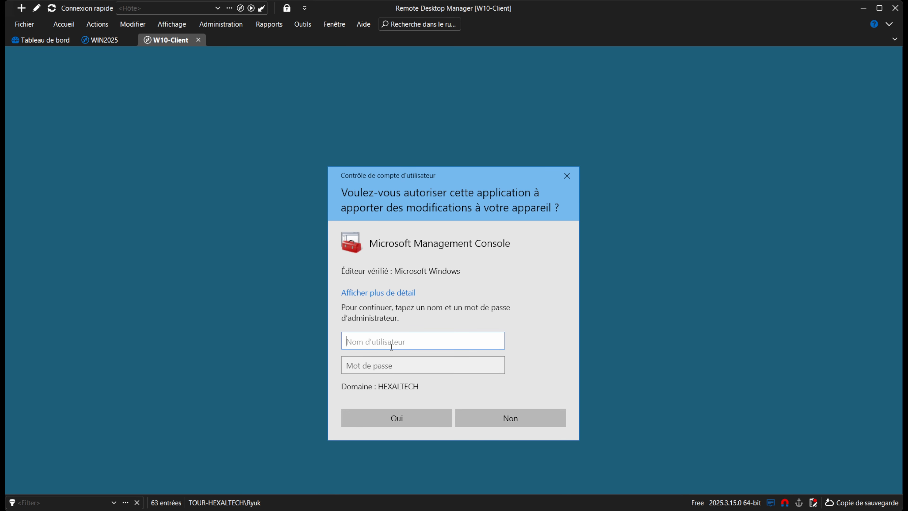
text(admin-hexaltech)
key(Tab)
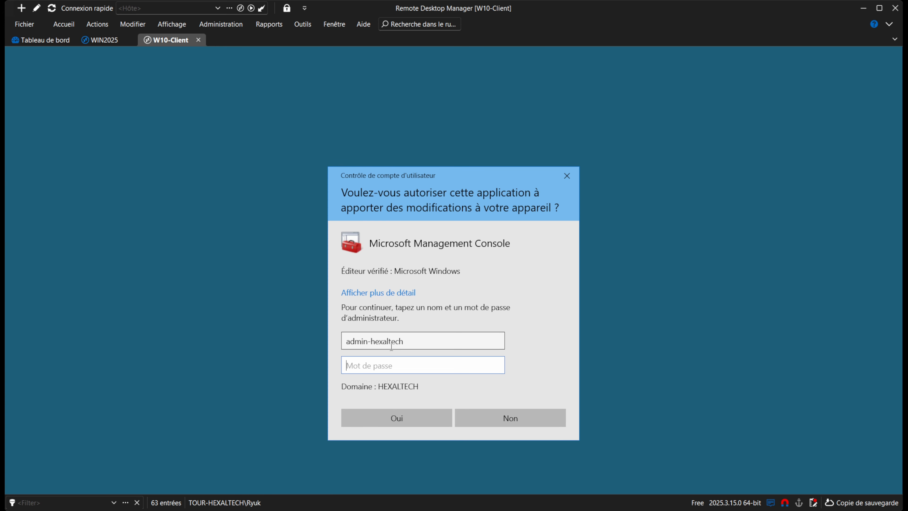
text(••••••••••••)
key(Return)
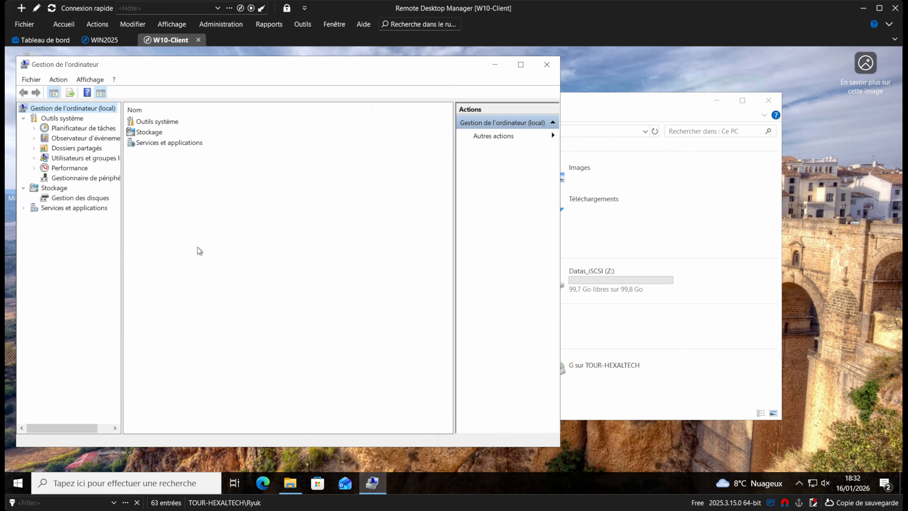
Add the domain user 'test' to the local Administrateurs group and save the change.
click(69, 160)
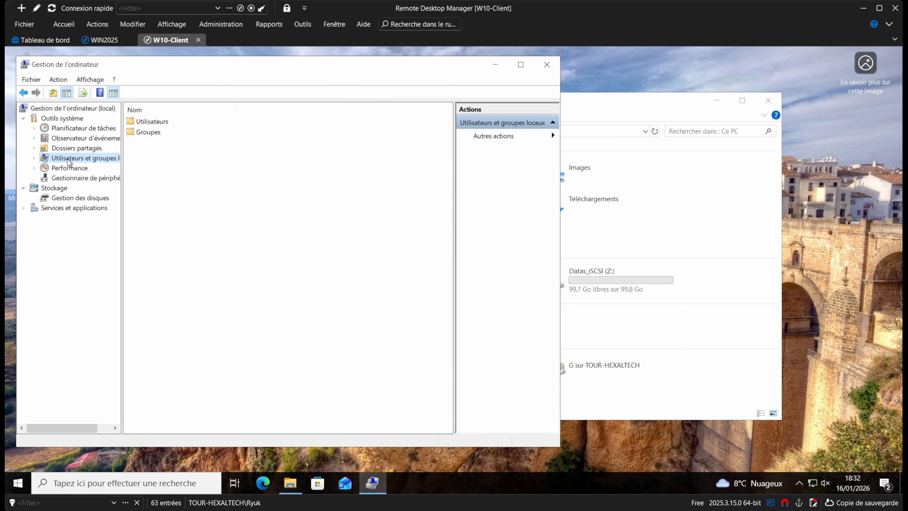
double_click(148, 132)
double_click(170, 123)
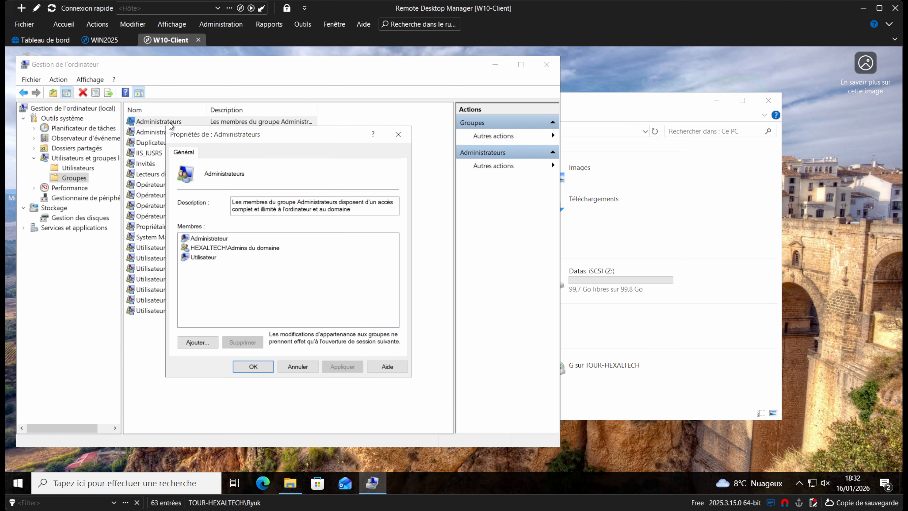
click(204, 260)
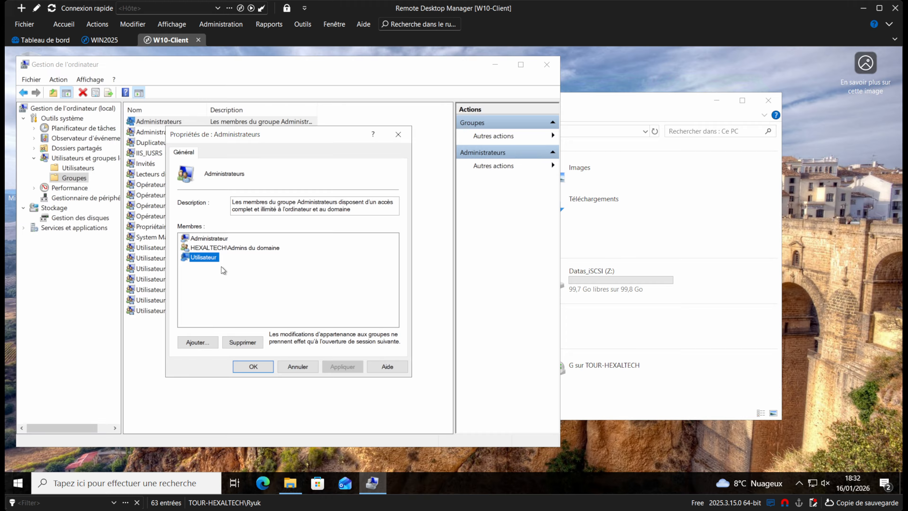
click(199, 344)
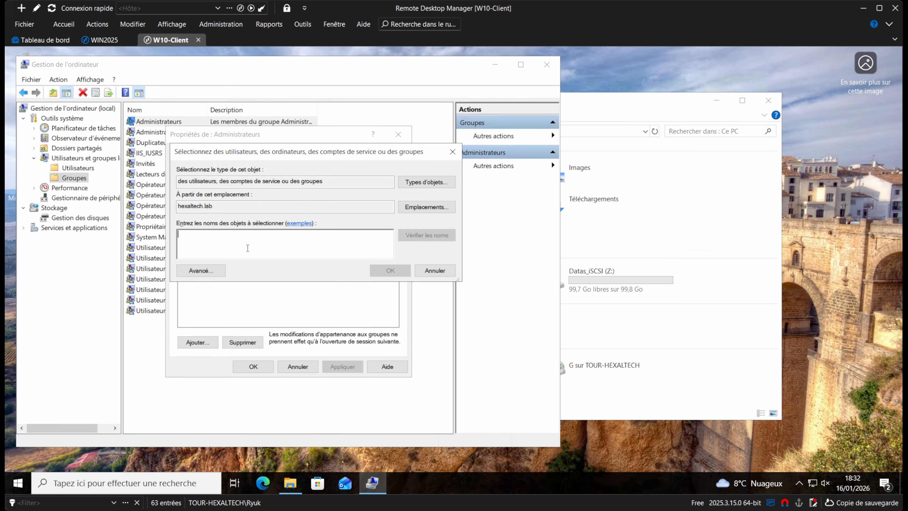
text(test)
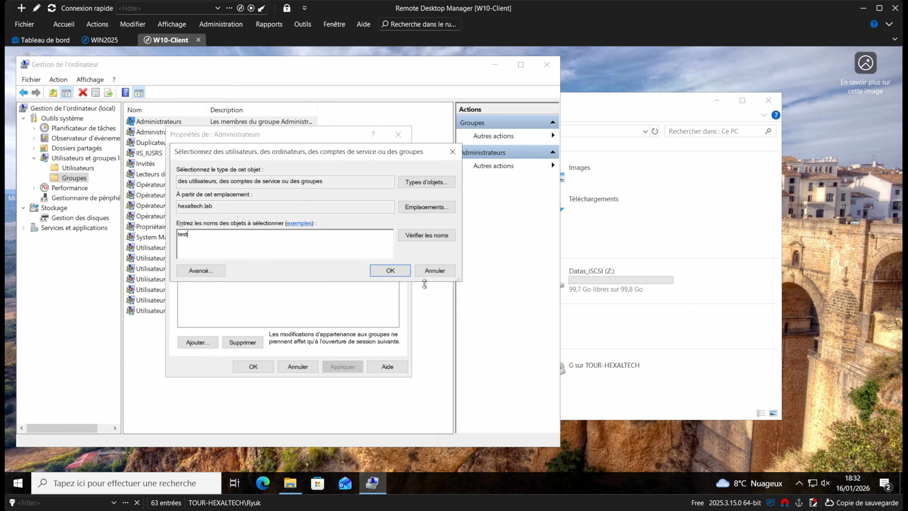
click(426, 235)
click(388, 271)
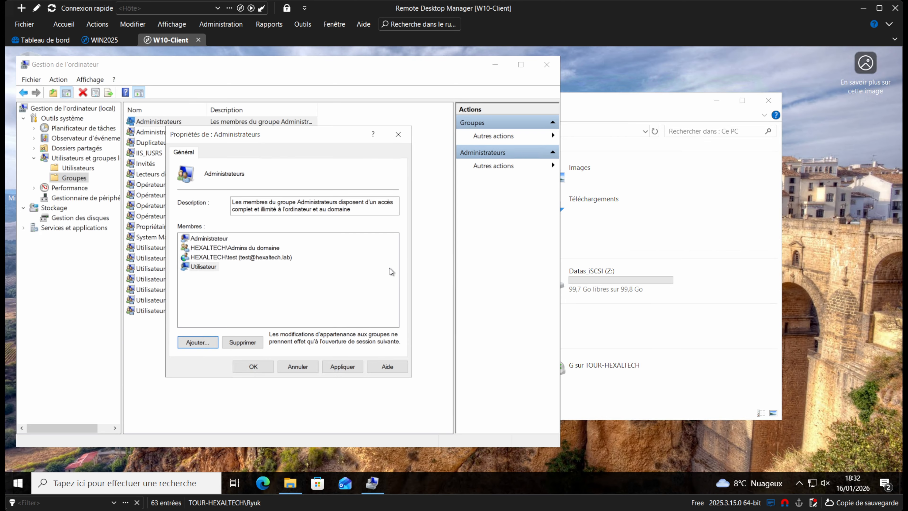
click(250, 368)
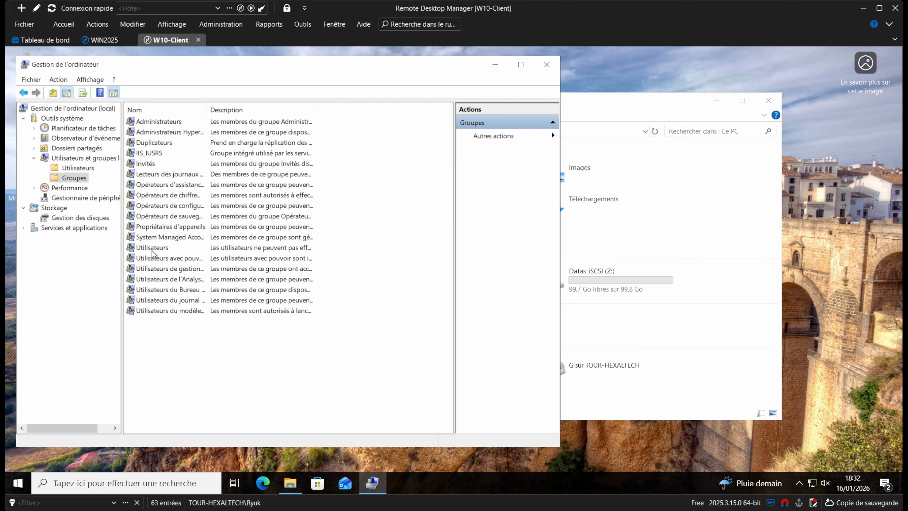
Glance over the local users and groups lists, then close Computer Management.
click(76, 171)
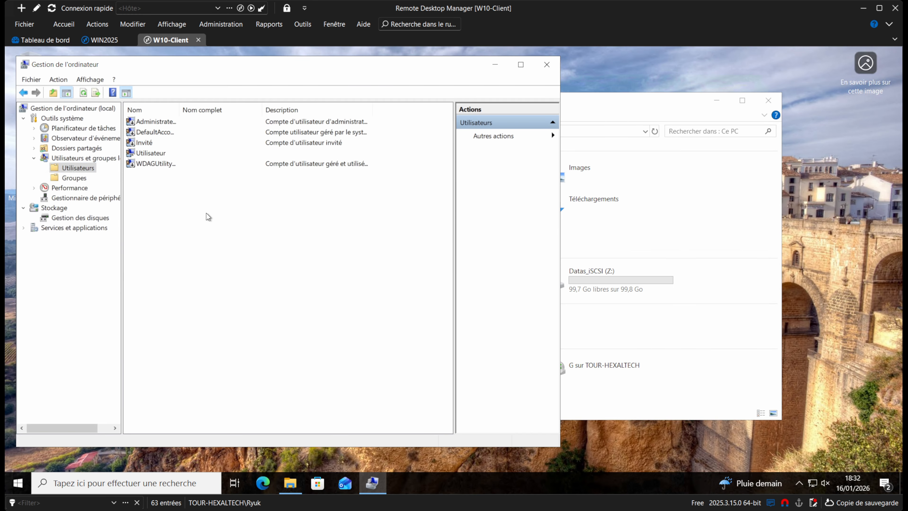
click(70, 178)
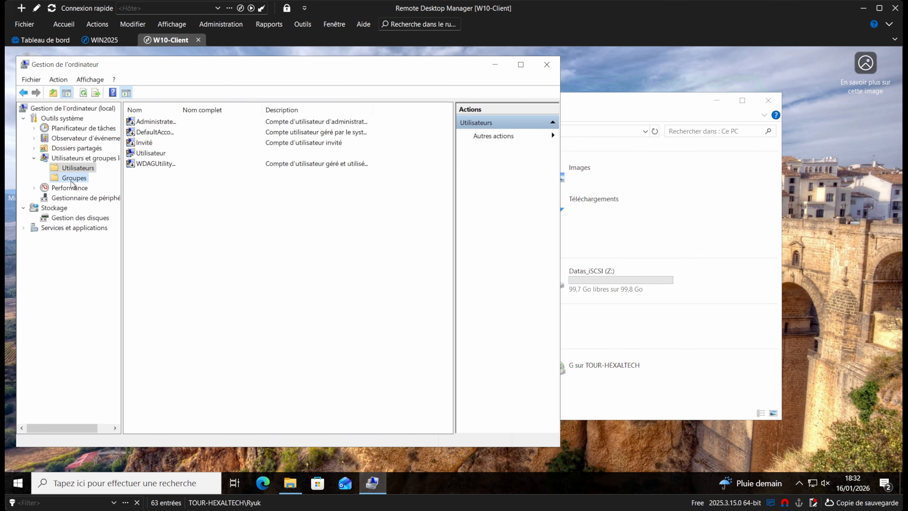
click(546, 64)
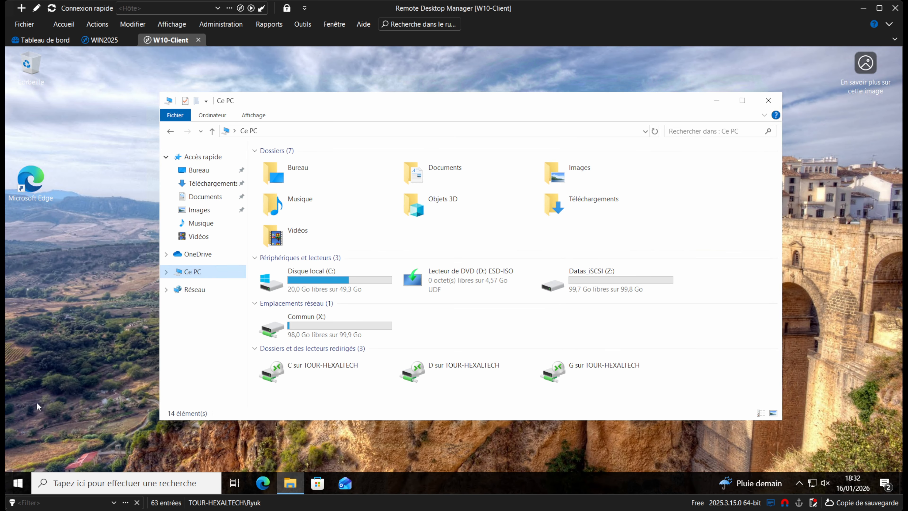
Sign out of the W10-Client session from the Start menu account options.
click(18, 483)
click(28, 352)
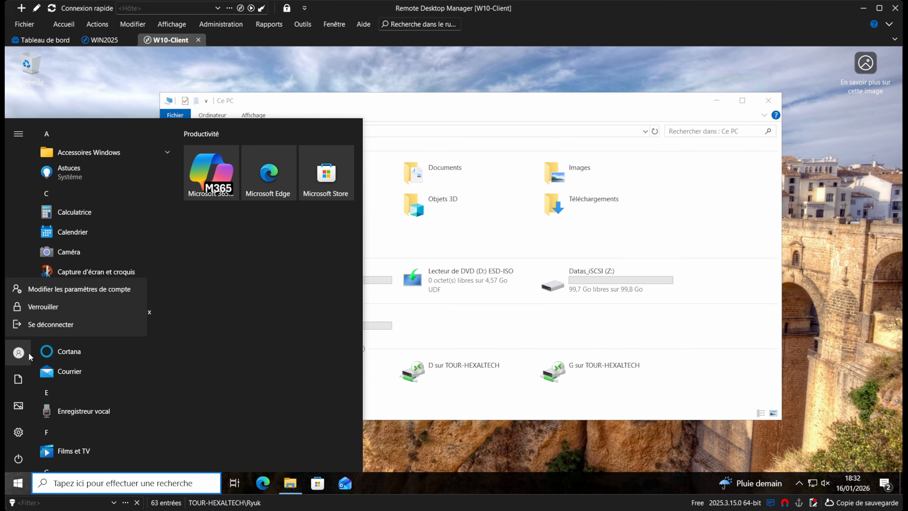
click(79, 326)
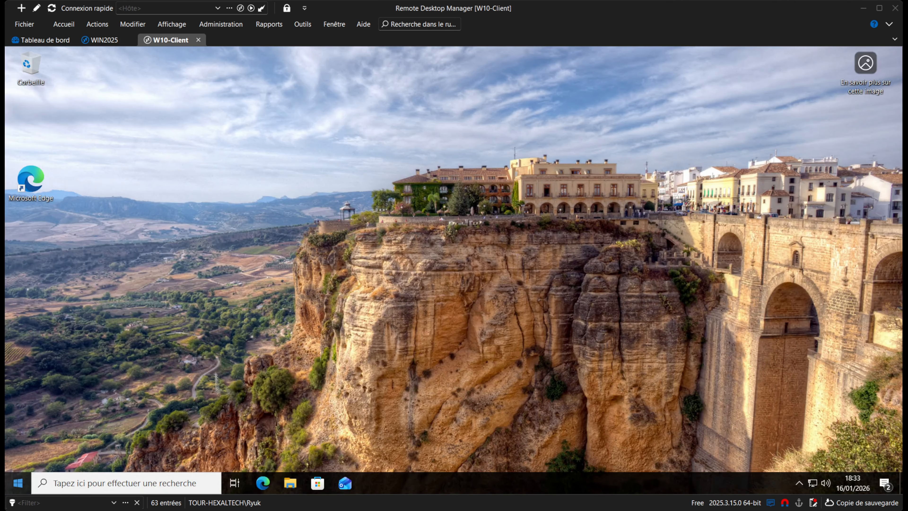
Open Windows PowerShell (admin), approve elevation, and drag the volume slider to 0.
right_click(17, 484)
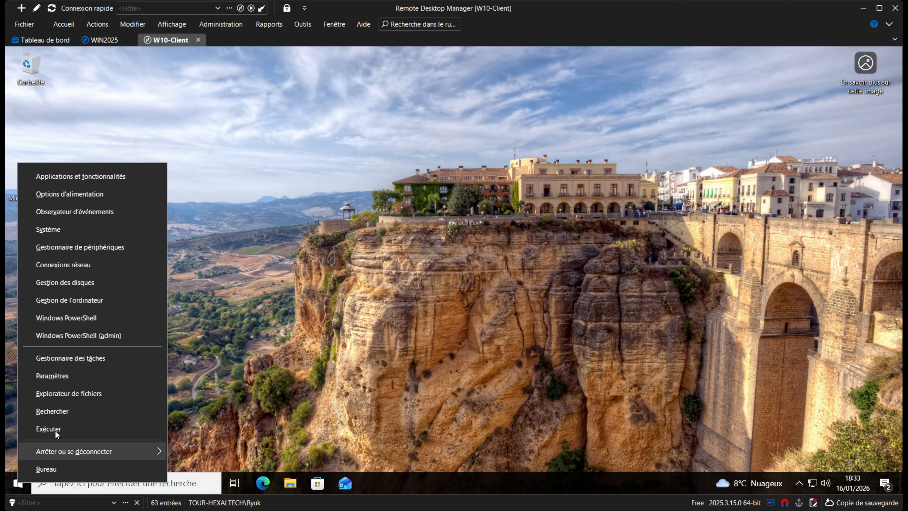
click(106, 340)
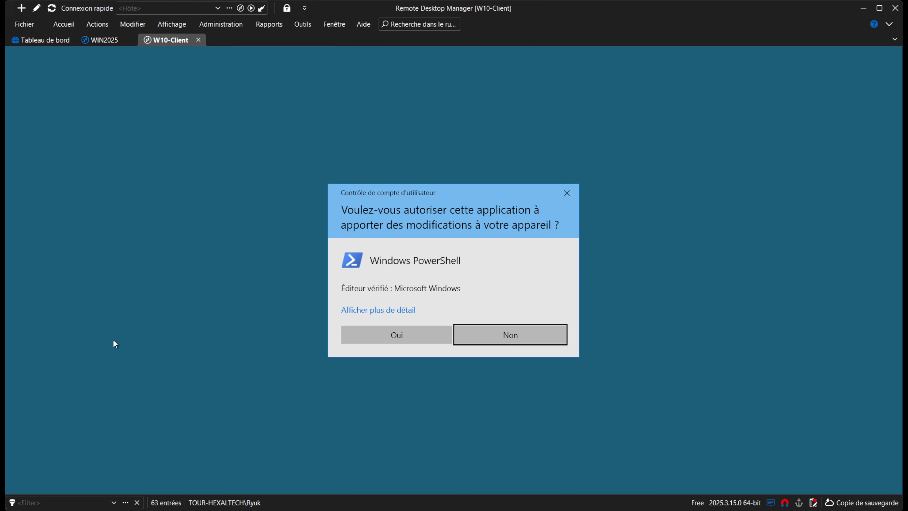
click(376, 337)
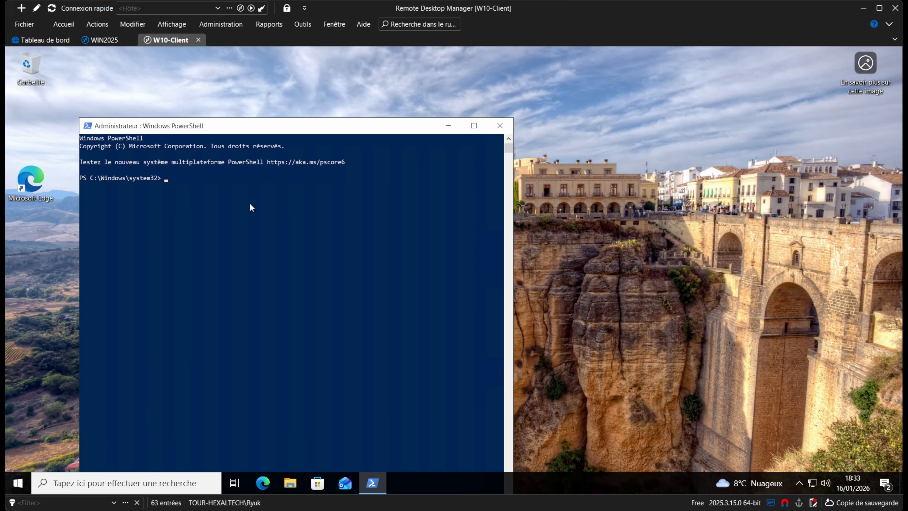
drag(256, 129, 303, 121)
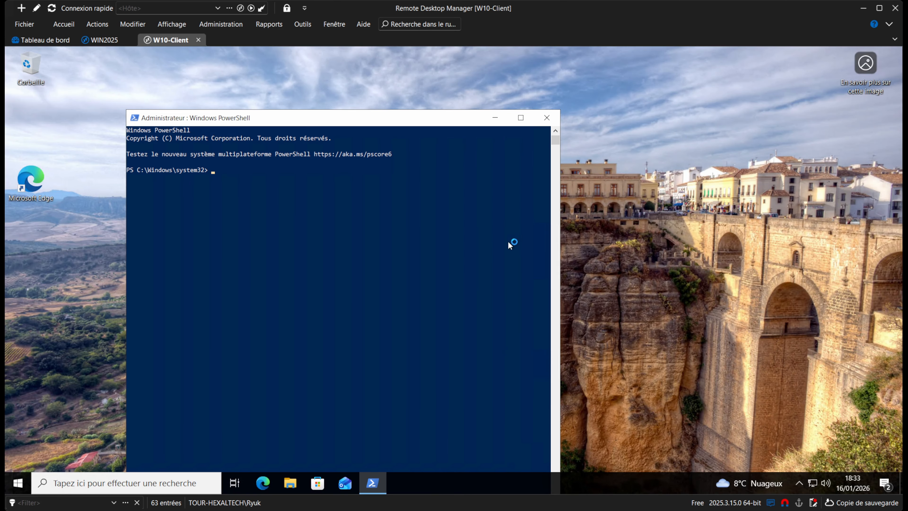
click(825, 483)
drag(803, 457, 675, 457)
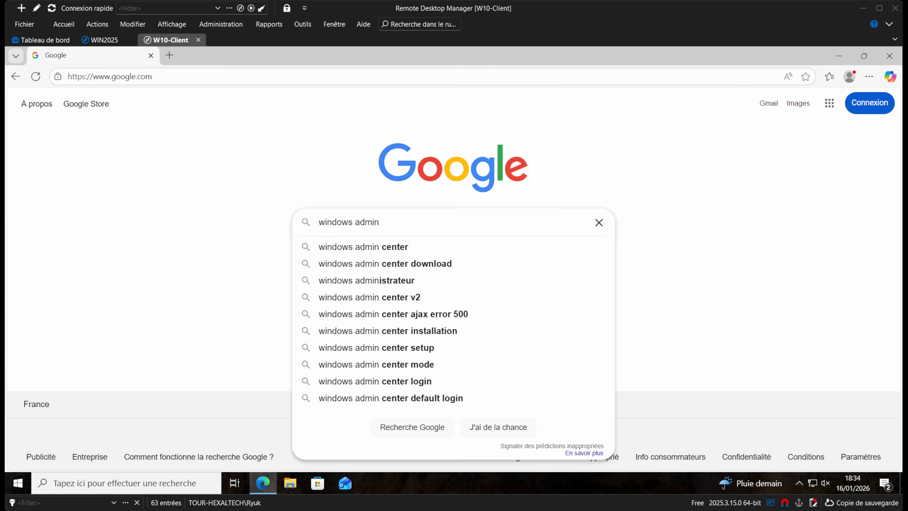
From the windows admin center search, follow Microsoft's result to the MSI download request.
click(414, 251)
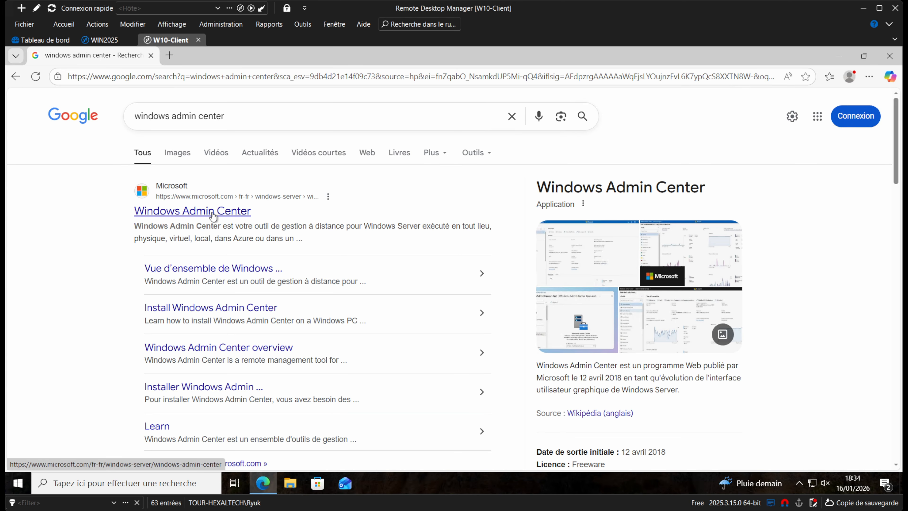
drag(244, 226, 310, 235)
click(288, 224)
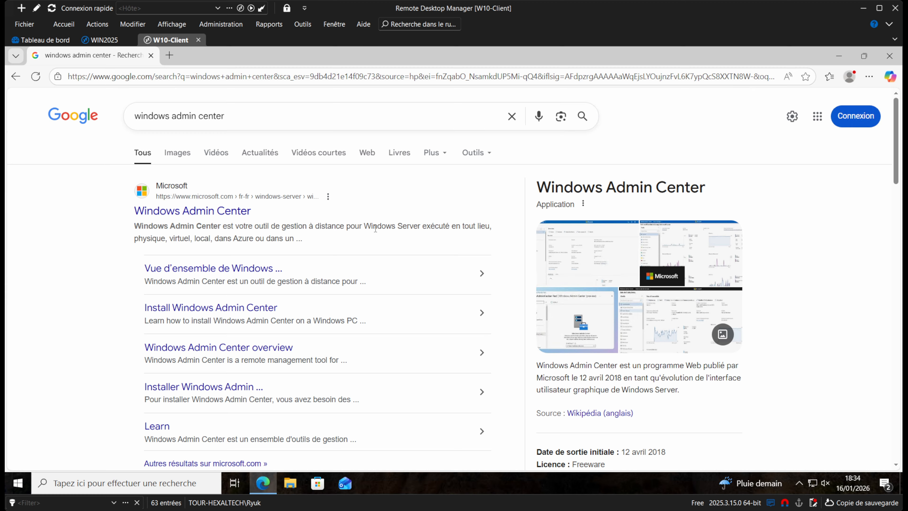
click(210, 212)
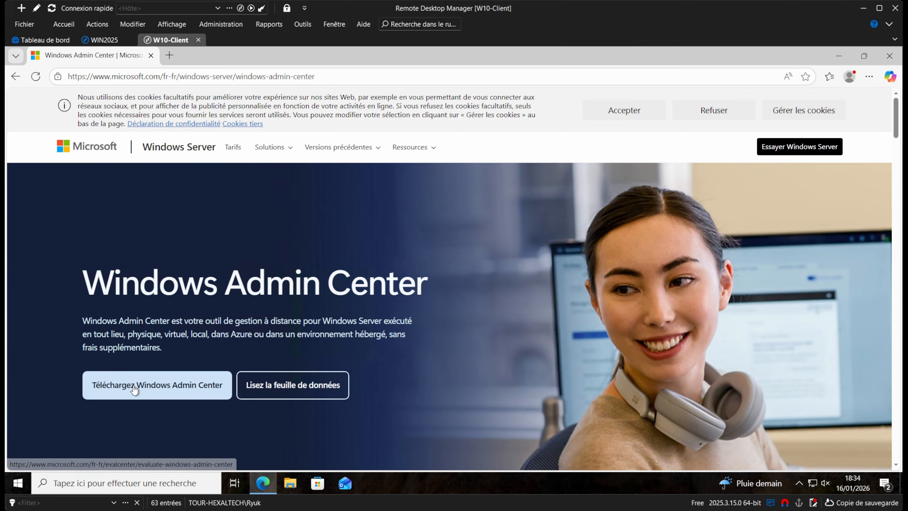
click(136, 387)
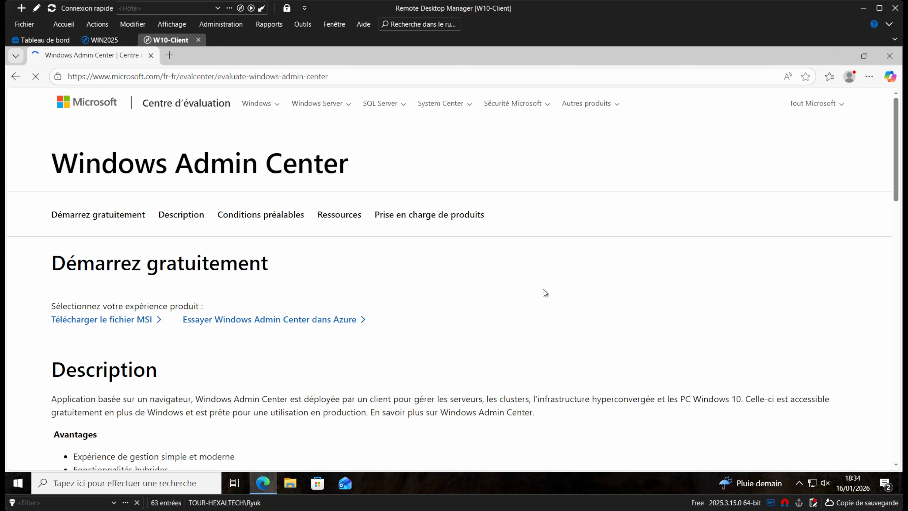
scroll(415, 286, down, 4)
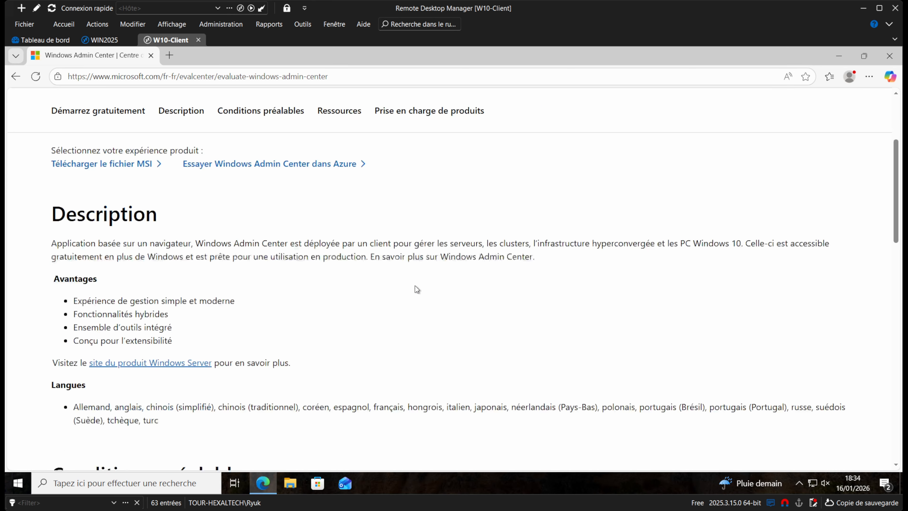
click(135, 166)
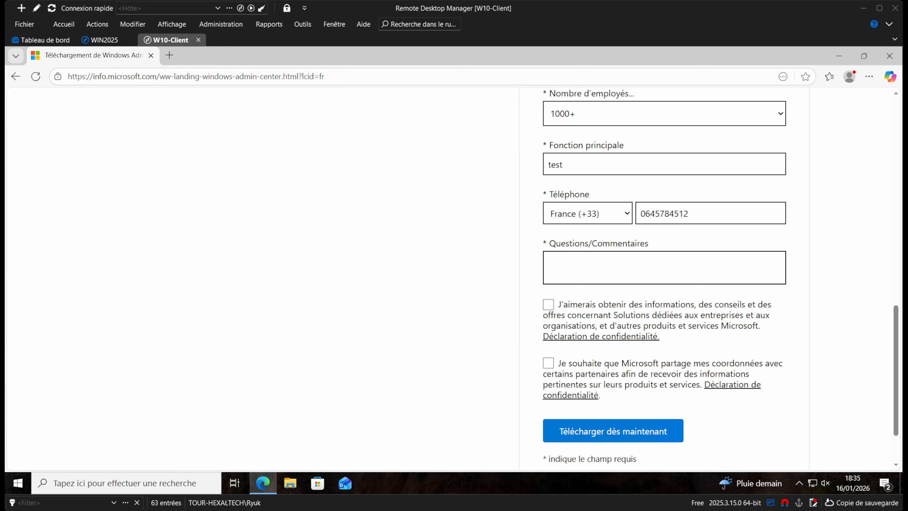
Enter 'test' in Questions/Commentaires and submit the download registration form.
scroll(454, 279, up, 5)
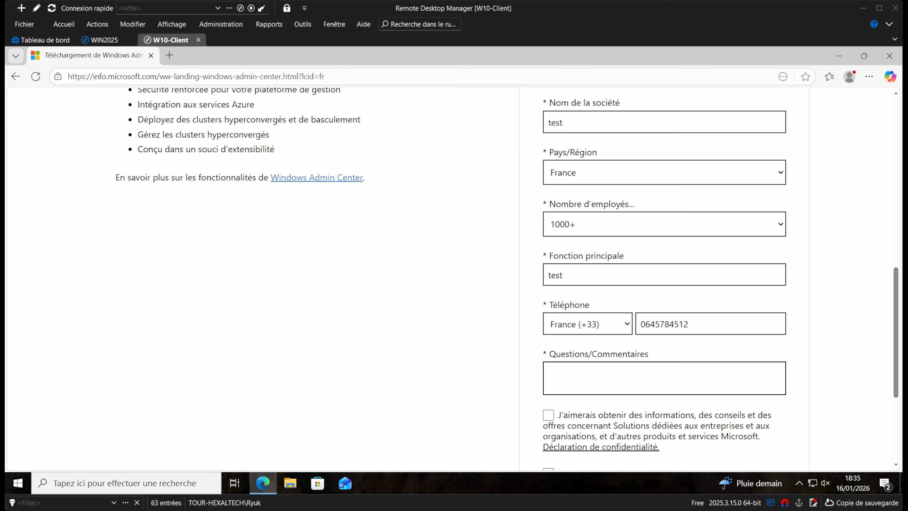
scroll(454, 279, down, 6)
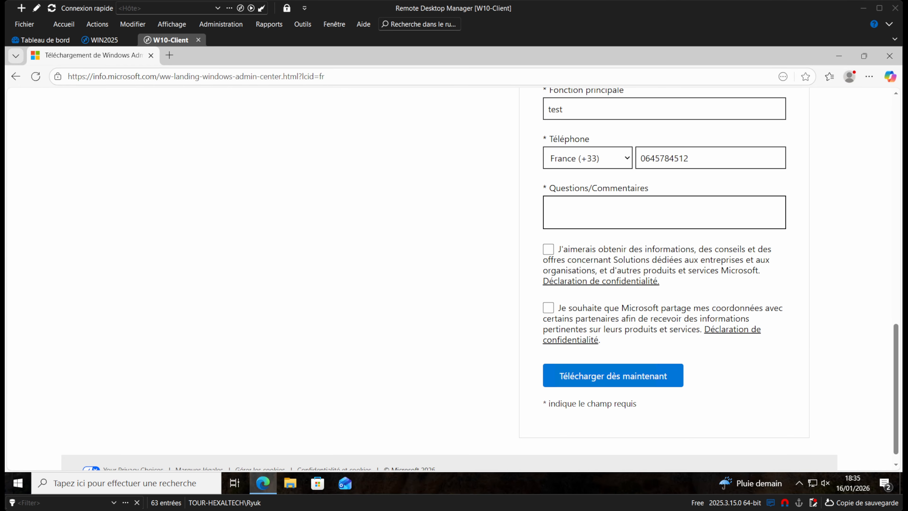
click(648, 376)
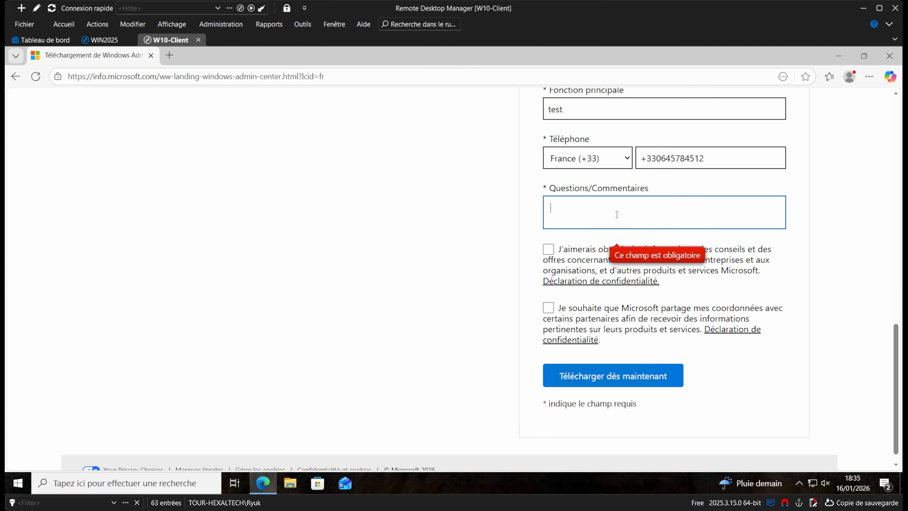
text(test)
click(614, 377)
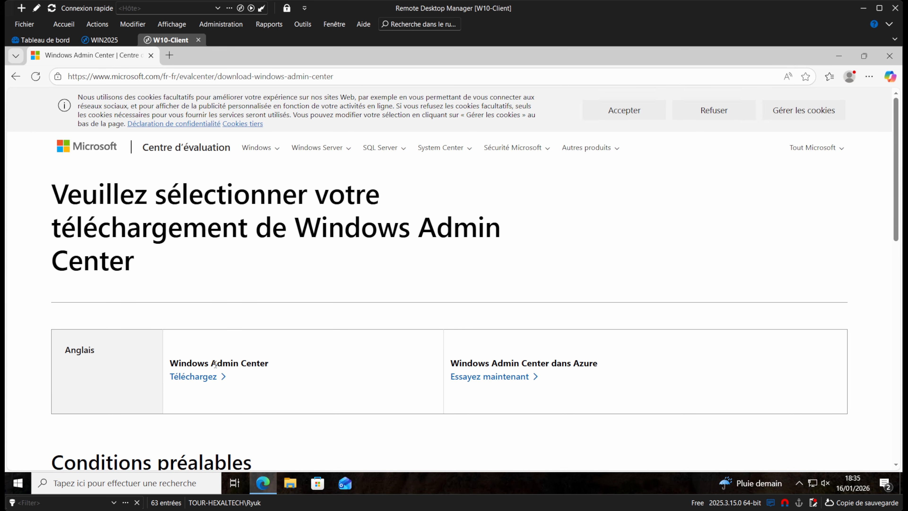
Download the on-premises Windows Admin Center installer rather than the Azure option.
drag(269, 364, 186, 364)
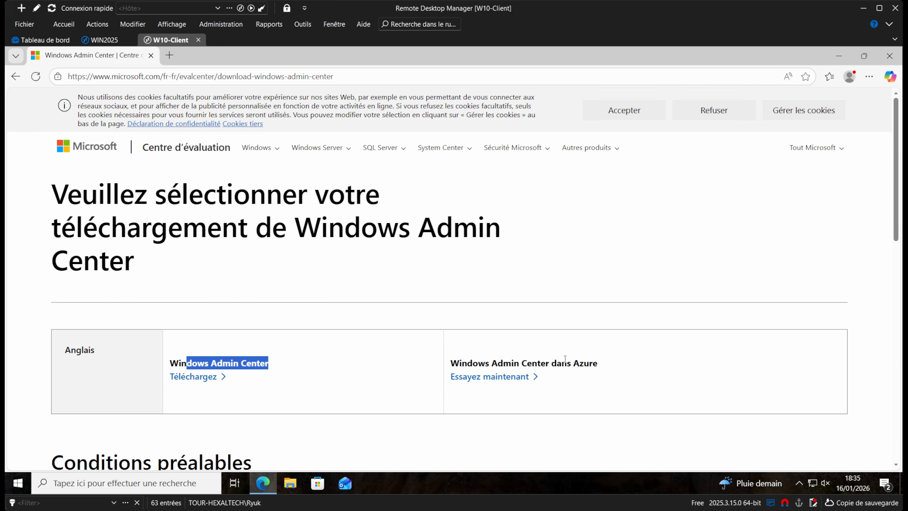
drag(615, 364, 472, 363)
click(543, 363)
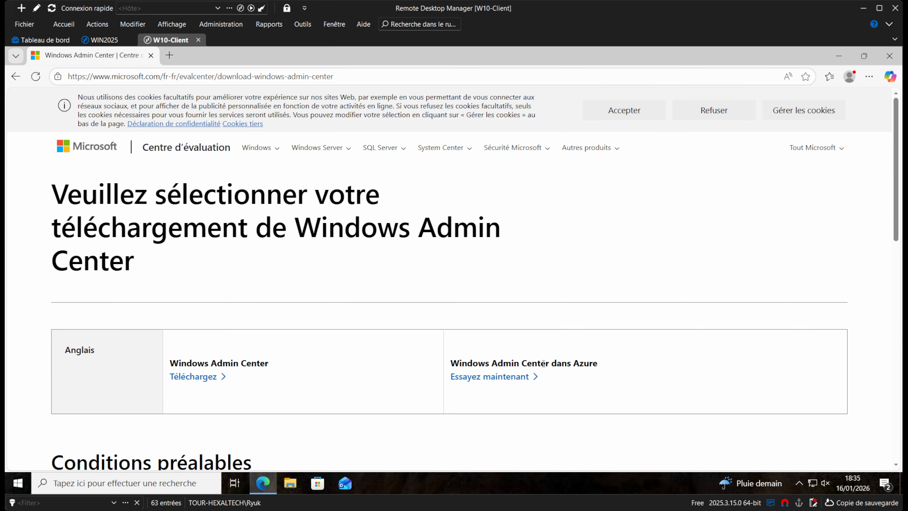
double_click(596, 367)
click(525, 387)
click(193, 377)
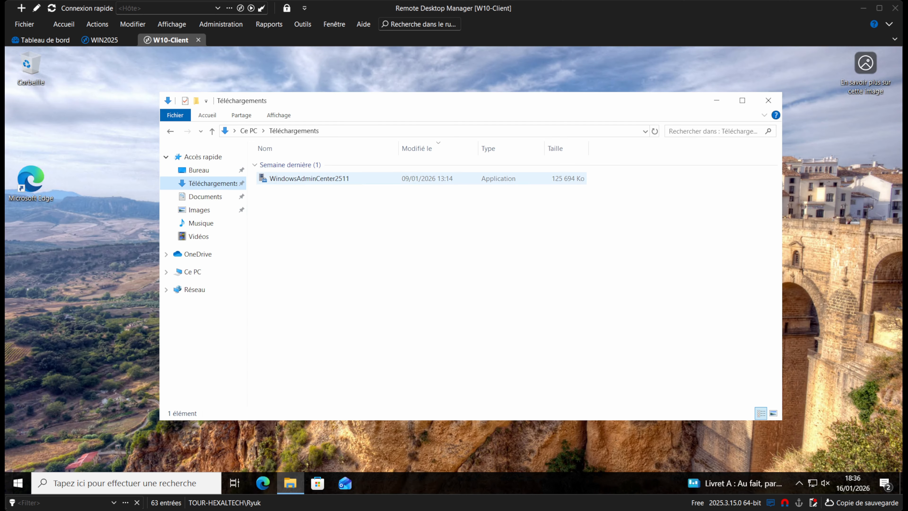
Run WindowsAdminCenter2511 from Téléchargements and approve the UAC prompt.
double_click(330, 178)
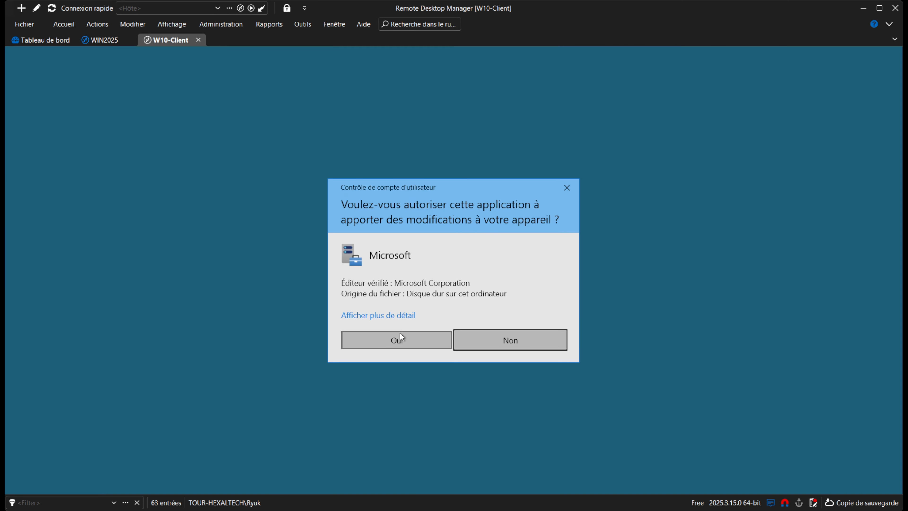
click(401, 334)
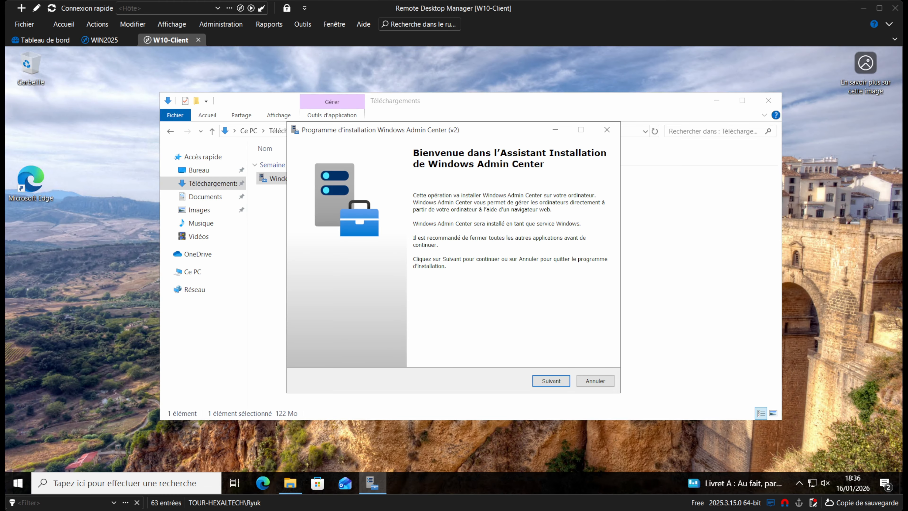
Accept the licence, keep Installation rapide, and choose a self-signed certificate.
click(547, 381)
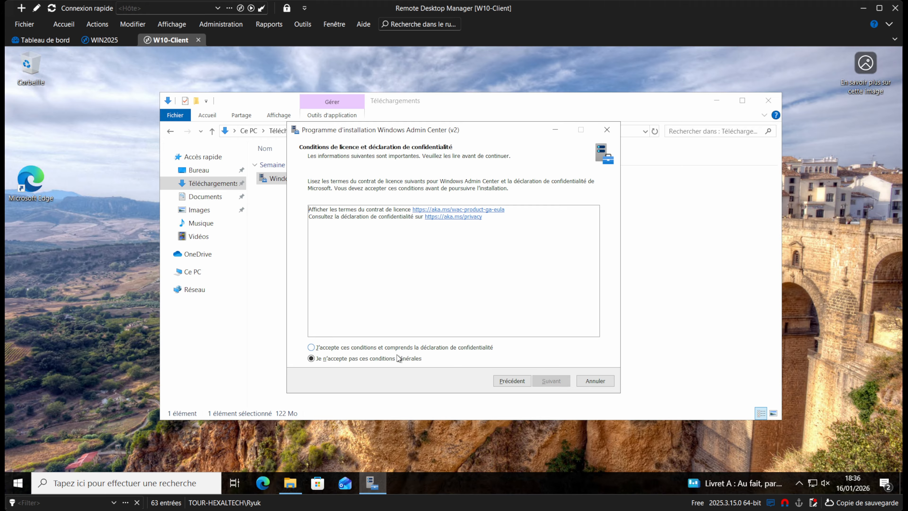
click(387, 352)
click(552, 381)
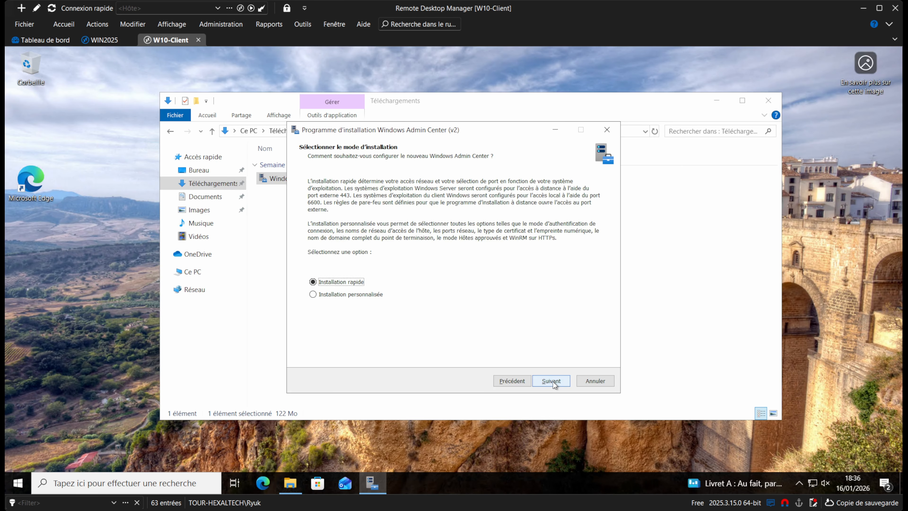
click(554, 381)
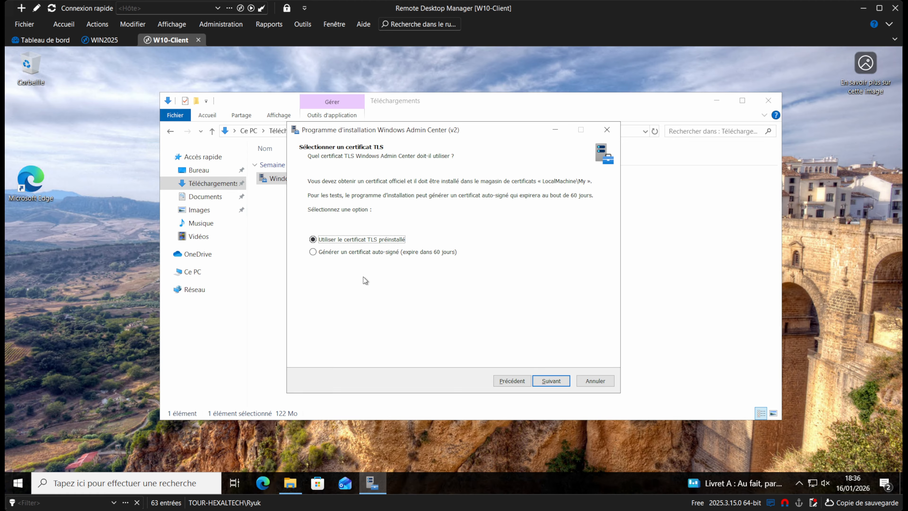
click(343, 254)
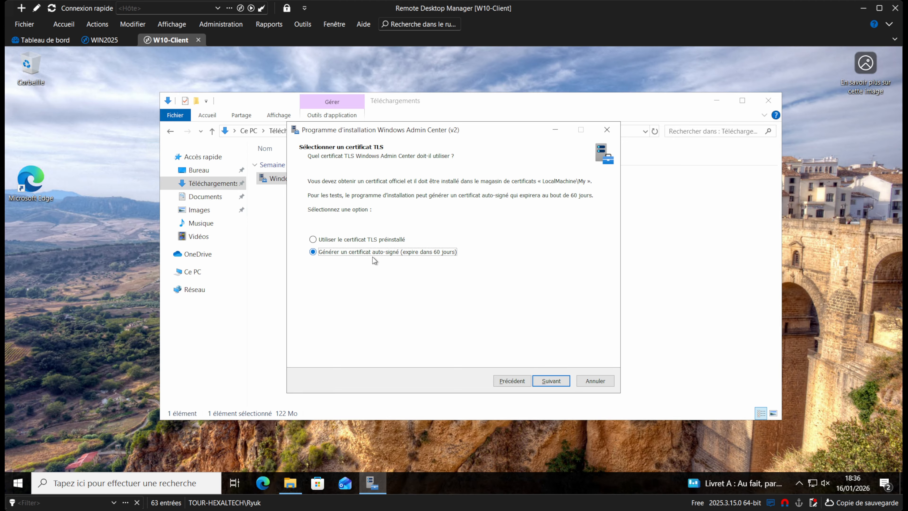
Disable automatic updates, keep remaining defaults and desktop shortcut, and start installing.
click(555, 385)
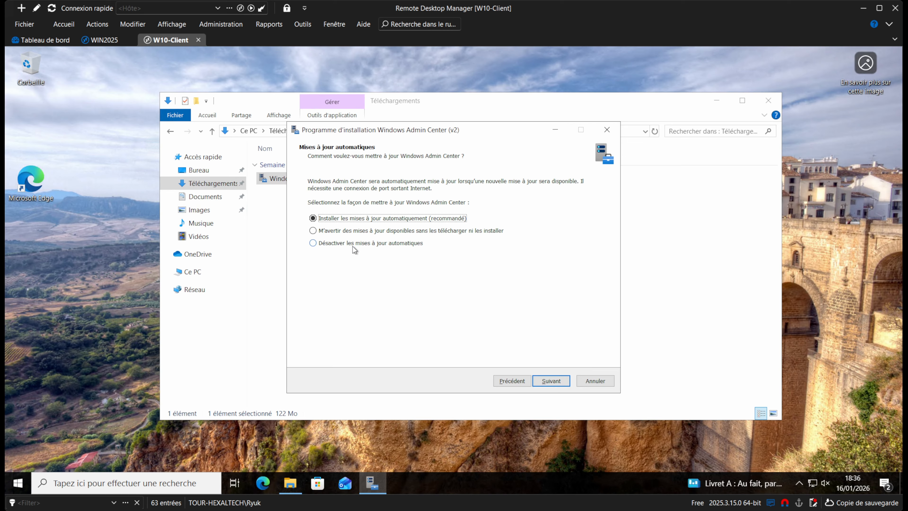
click(366, 245)
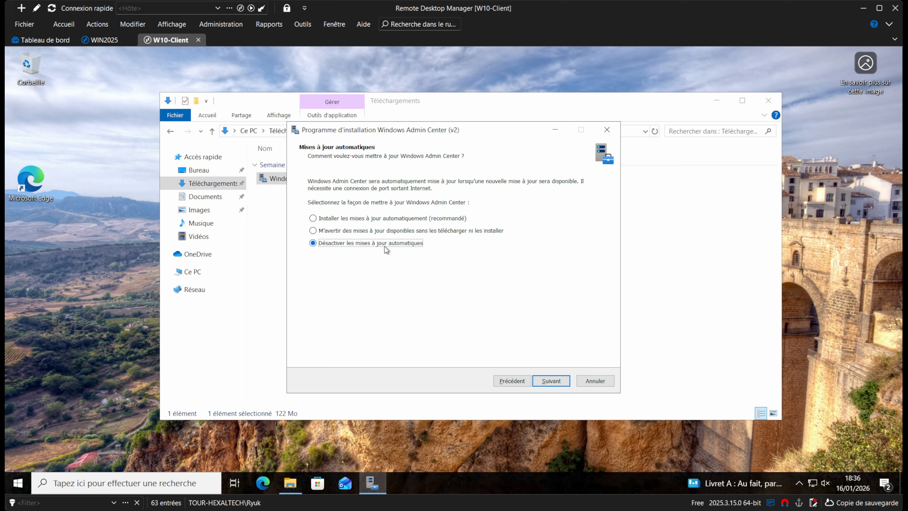
click(560, 384)
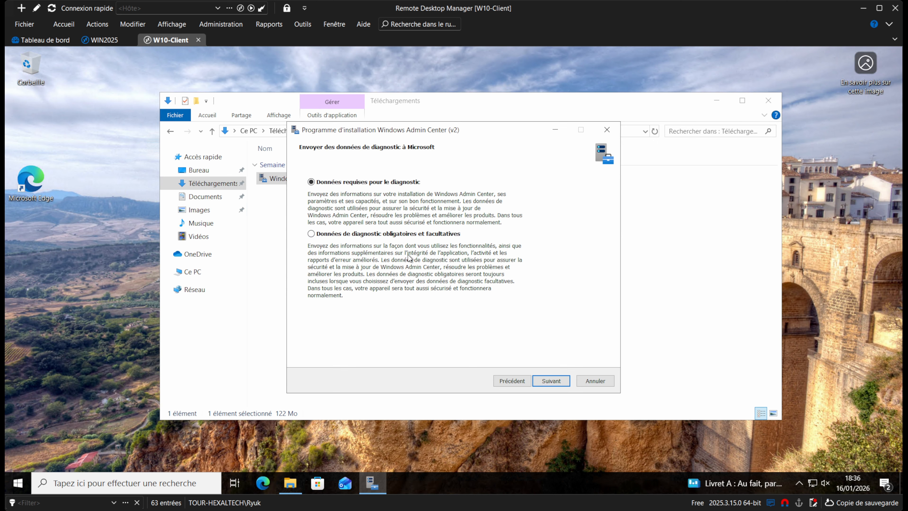
click(559, 383)
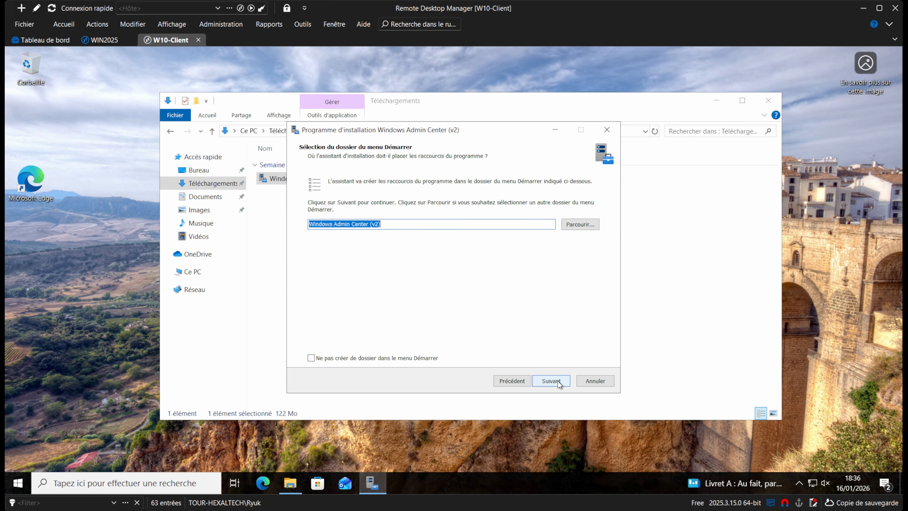
click(550, 380)
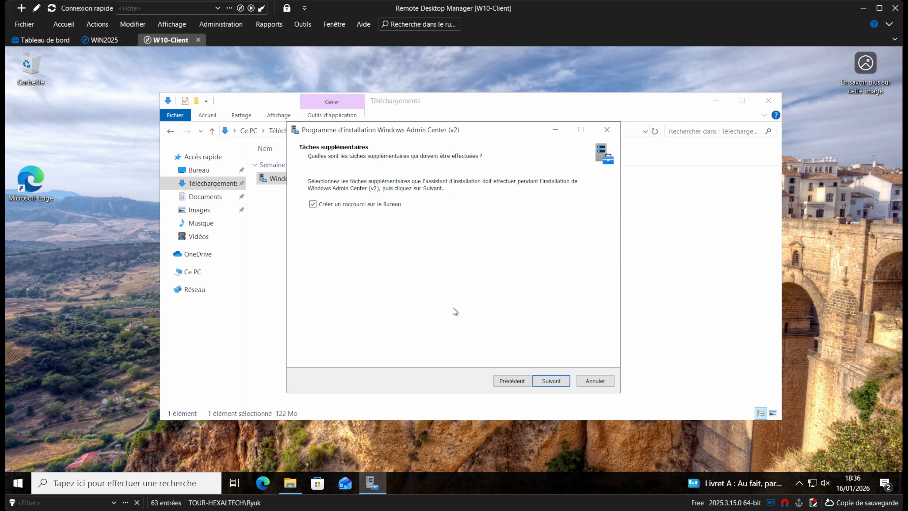
click(552, 381)
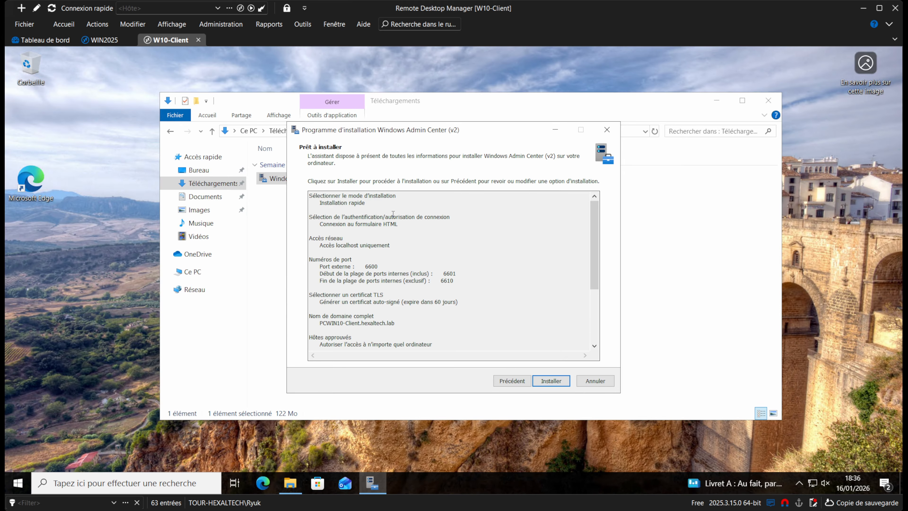
click(547, 381)
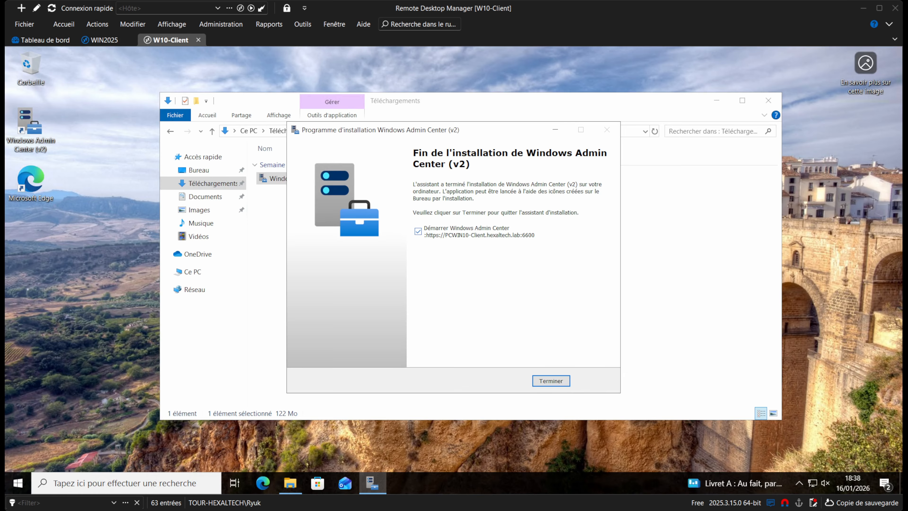
Click Terminer with 'Démarrer Windows Admin Center' checked to close the installer.
click(551, 382)
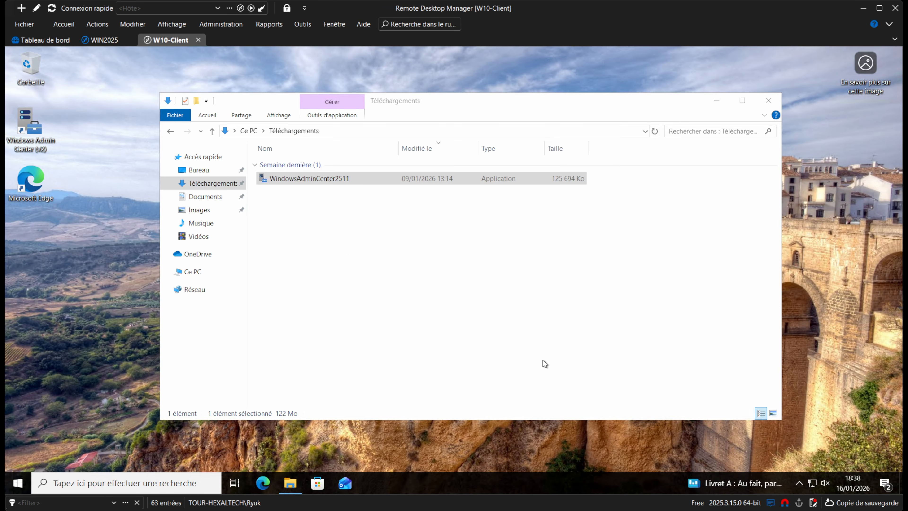
Close Téléchargements and sign in to Windows Admin Center as domain admin, not saving the password.
click(763, 104)
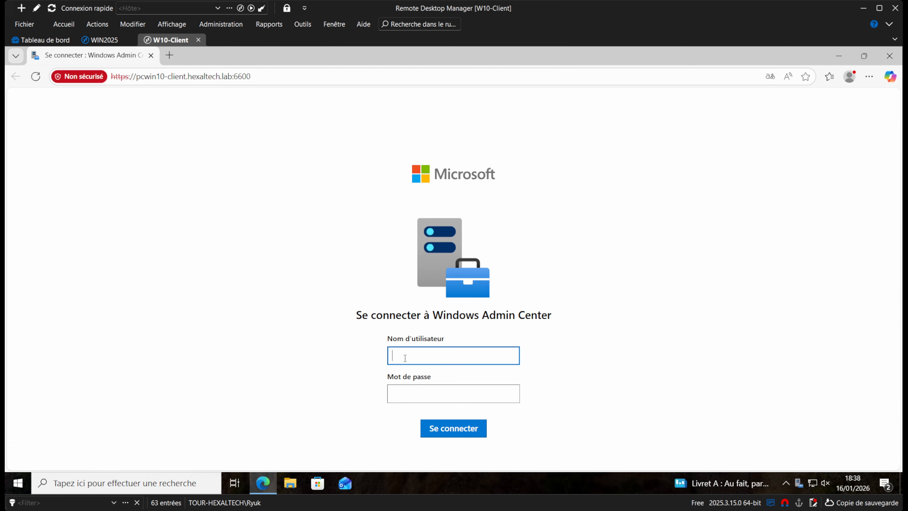
text(hexaltech\admin-hexaltec)
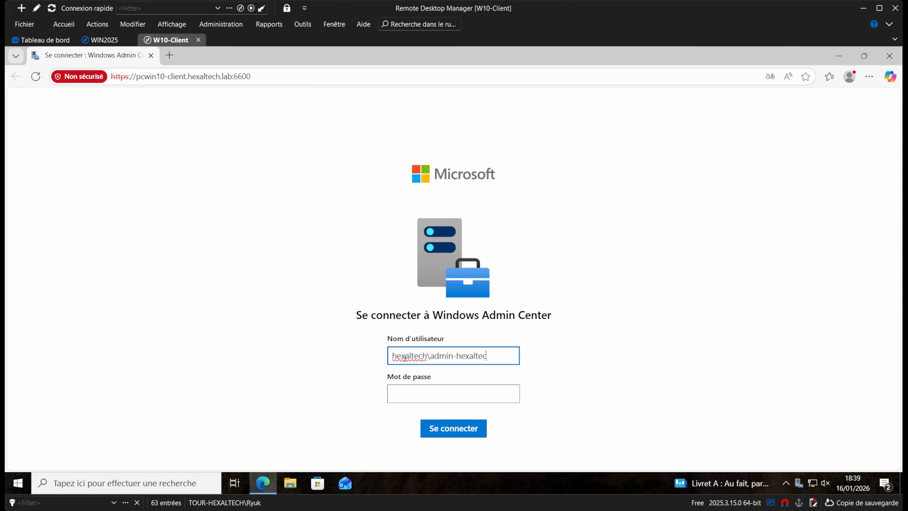
text(h)
key(Tab)
text(•)
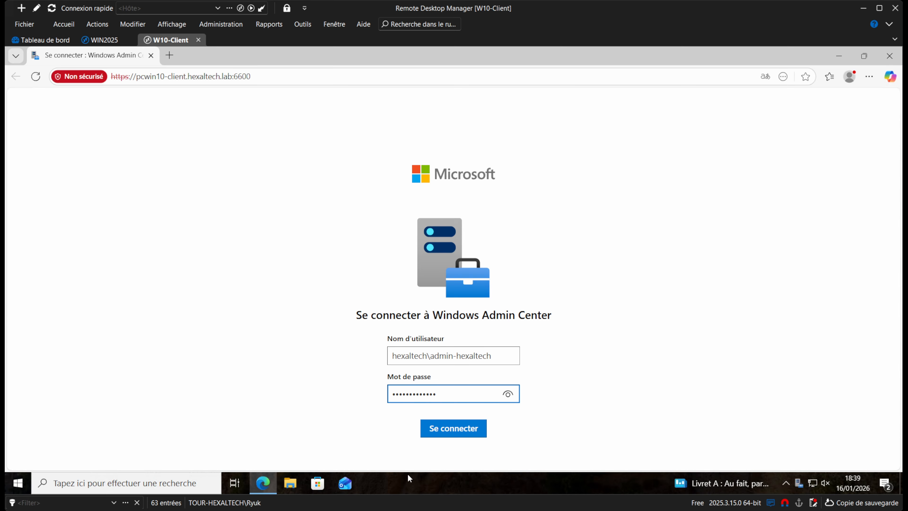
click(449, 434)
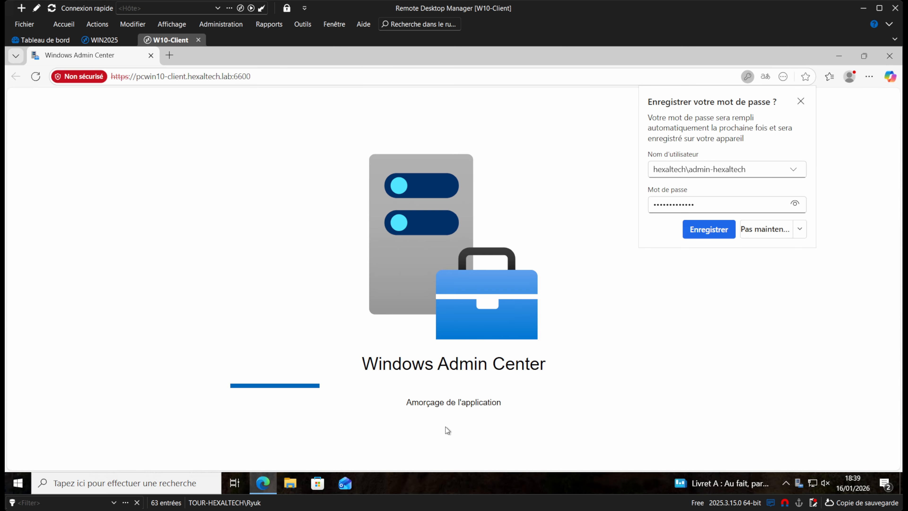
click(752, 235)
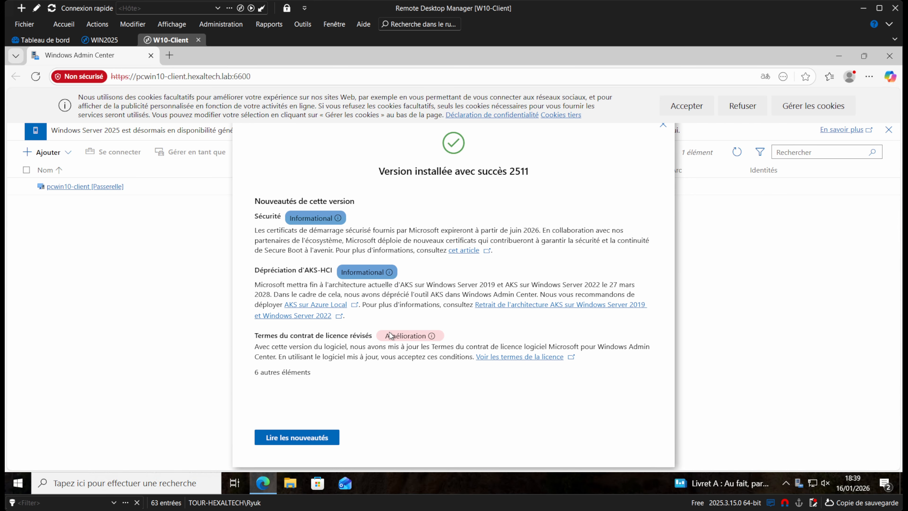
Dismiss the release notes and cookies, then manually add server win2025 to the connections.
click(663, 125)
click(742, 105)
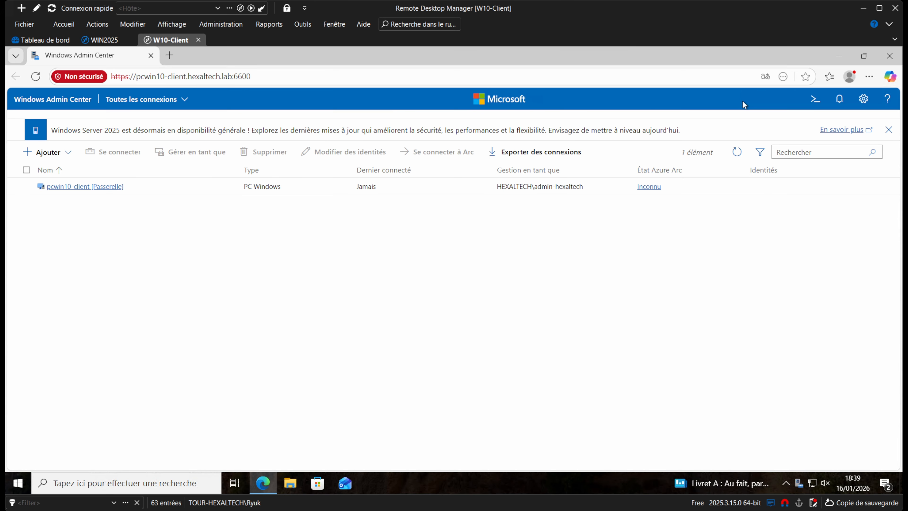
click(67, 156)
click(107, 175)
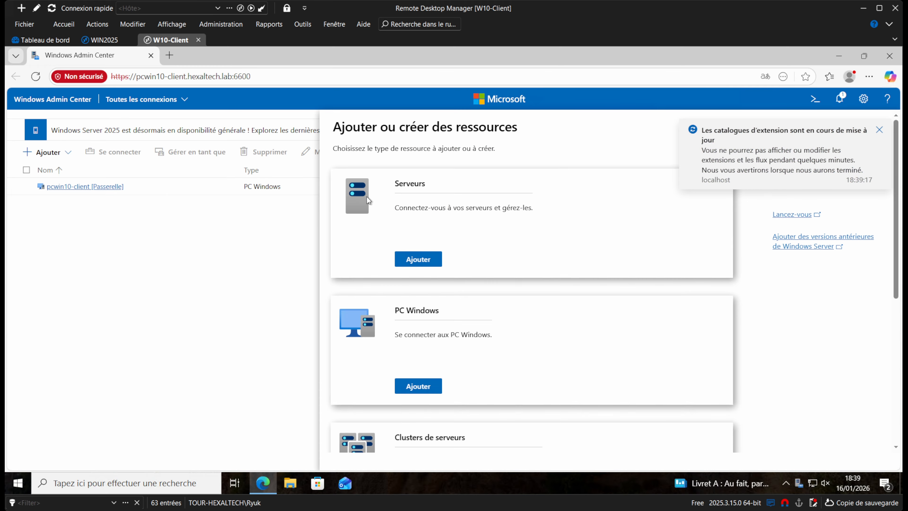
click(416, 259)
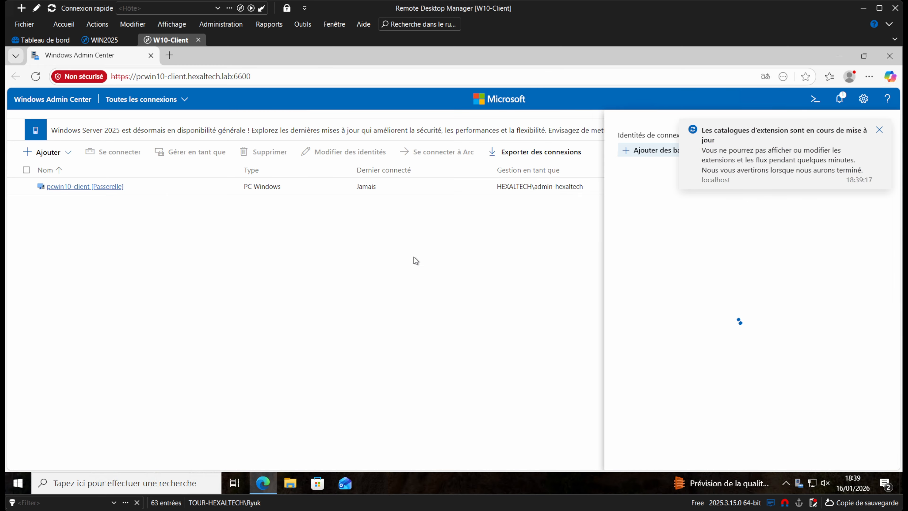
click(878, 130)
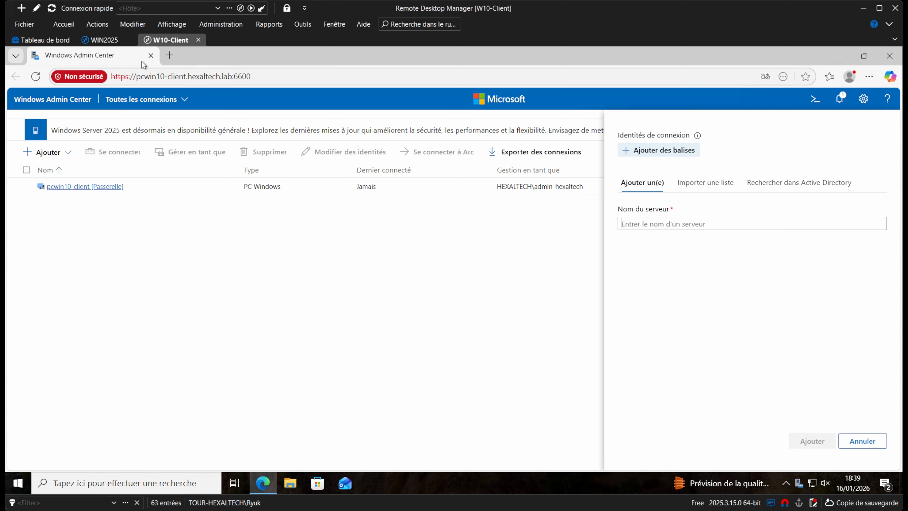
text(win2)
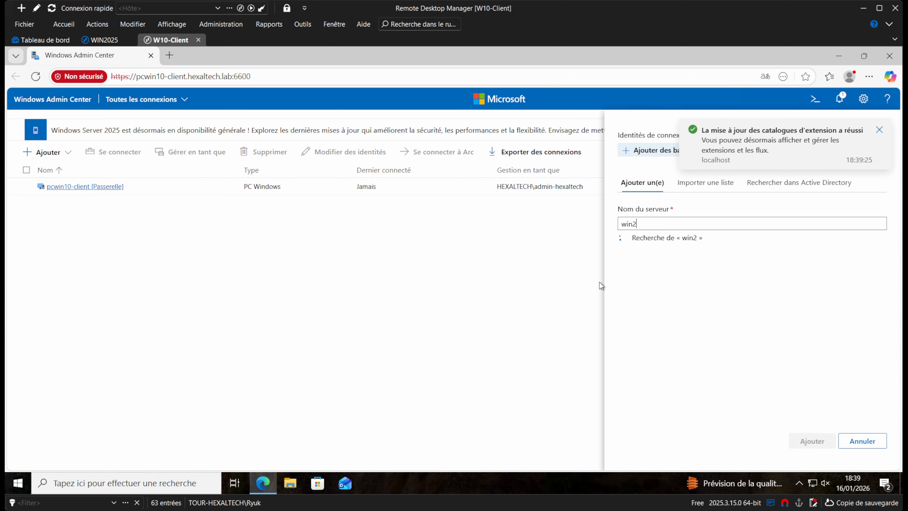
text(025)
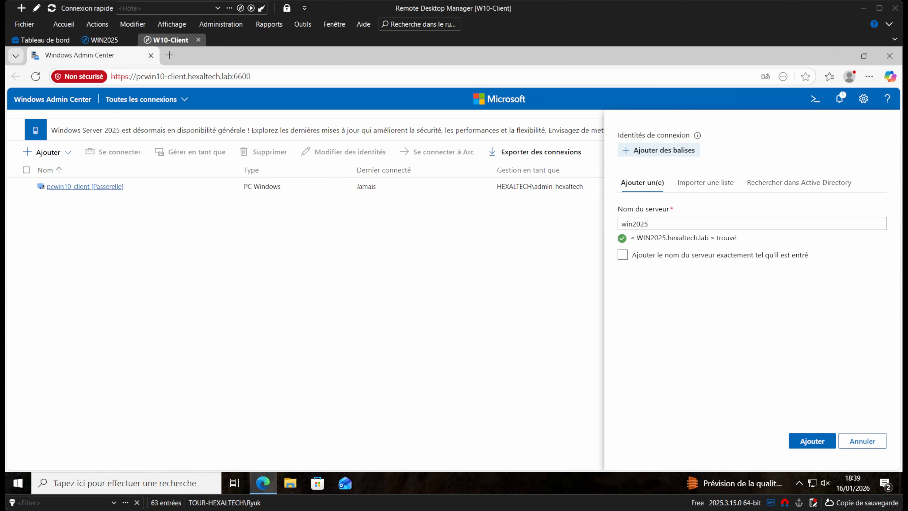
click(809, 440)
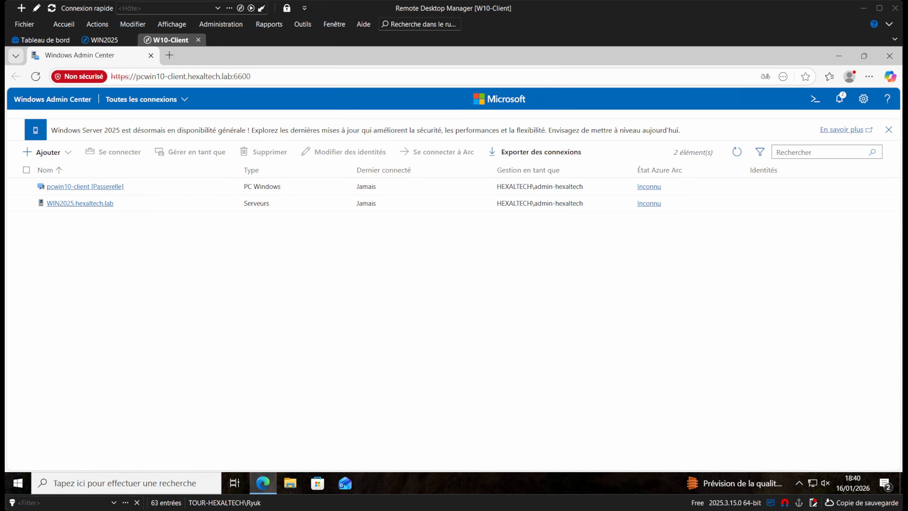
Connect to WIN2025.hexaltech.lab and review its domain, operating system, processor and memory details.
click(73, 203)
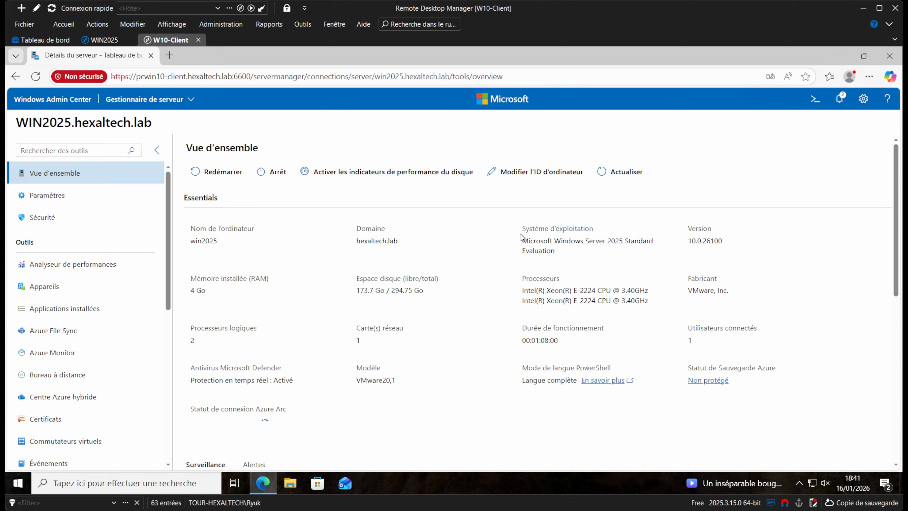
drag(520, 236, 571, 228)
click(686, 248)
drag(717, 299, 694, 286)
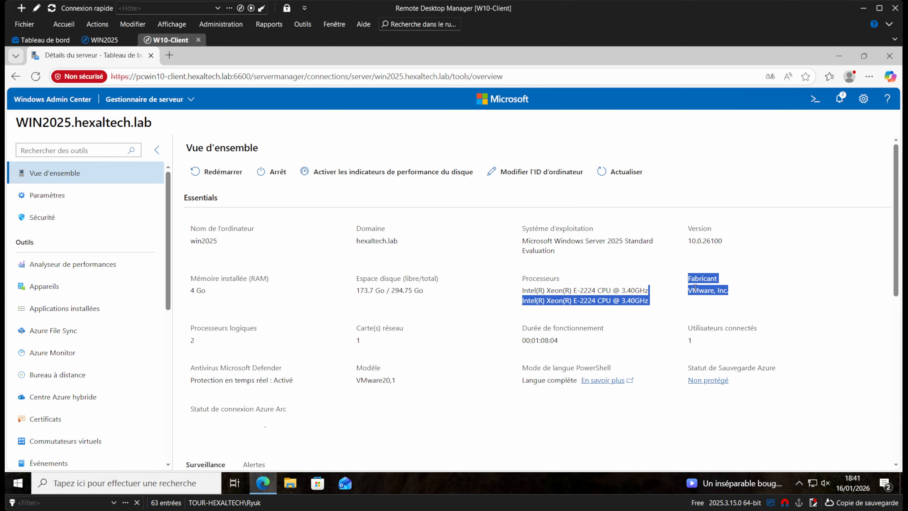
click(695, 287)
drag(195, 292, 214, 300)
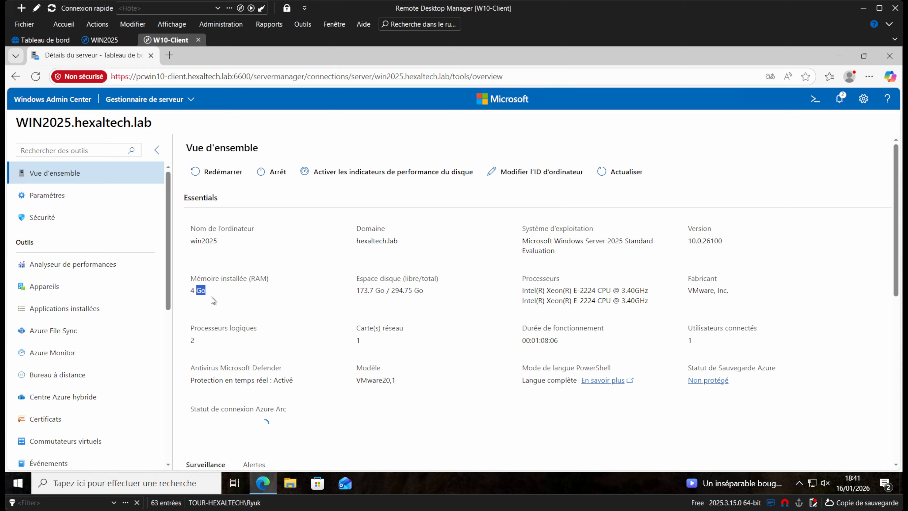
Check the logical processor, network adapter, uptime and user values, then the live CPU, memory and Ethernet charts.
double_click(193, 340)
shift+click(401, 342)
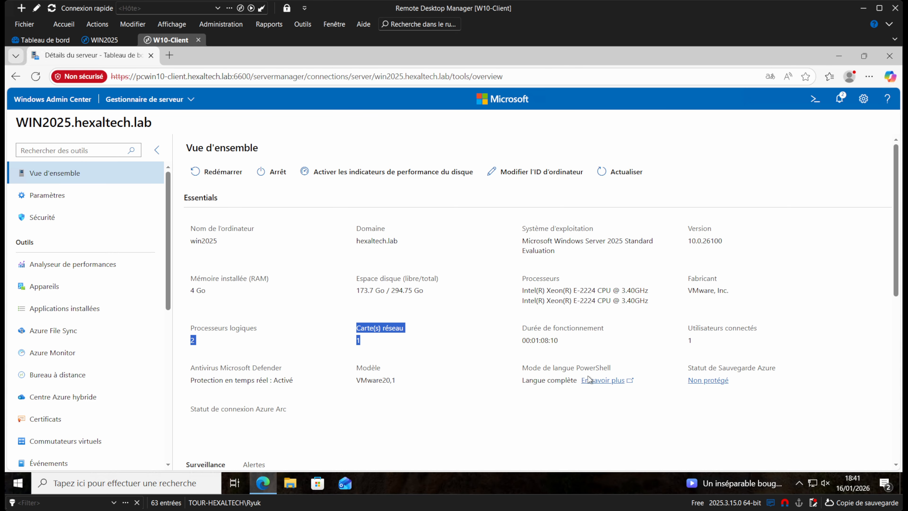
scroll(589, 380, down, 3)
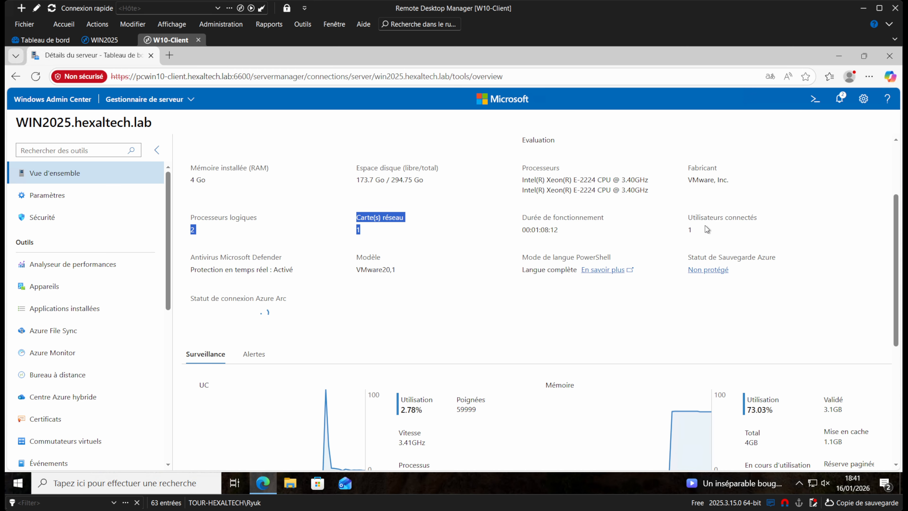
drag(705, 225, 669, 239)
click(564, 311)
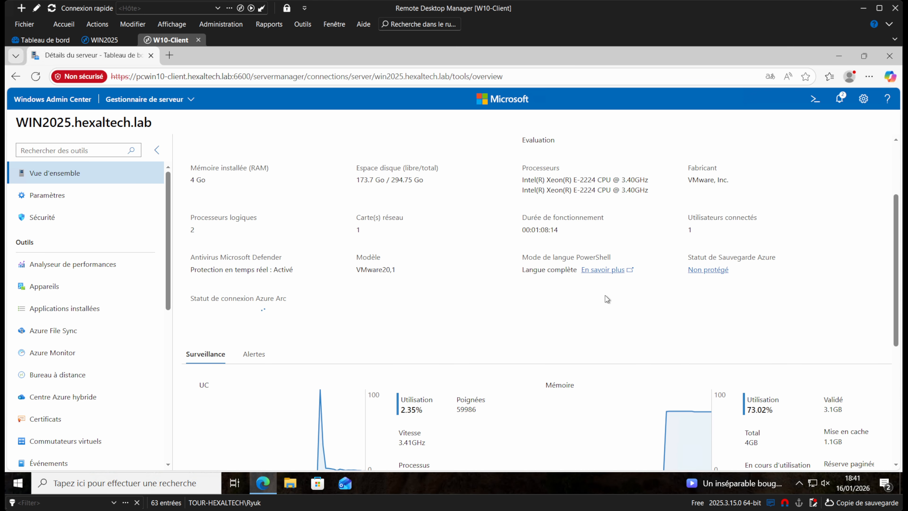
scroll(607, 299, down, 5)
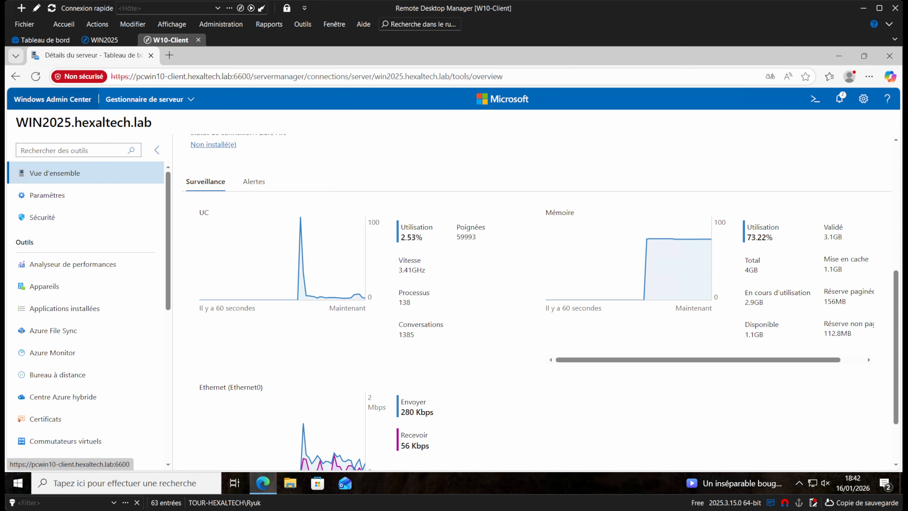
click(101, 39)
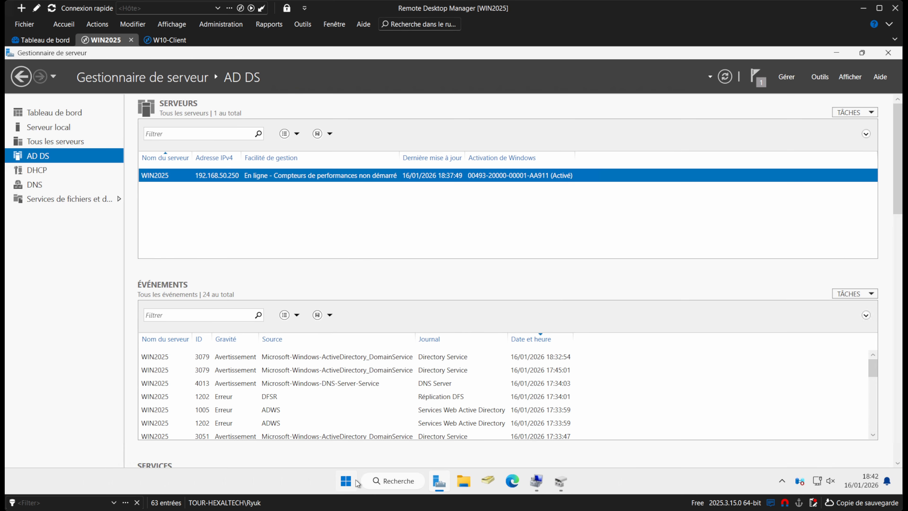
Launch Terminal as administrator on WIN2025.
right_click(354, 480)
click(340, 324)
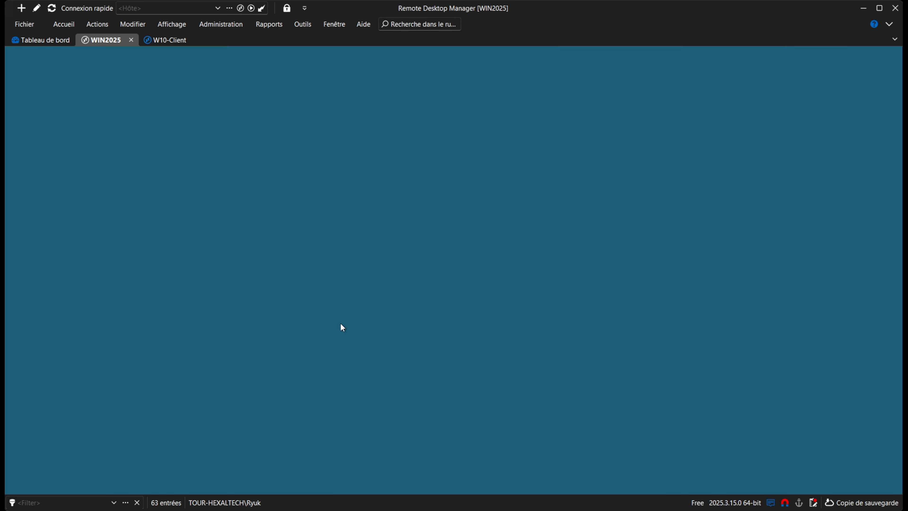
click(428, 358)
Stop the running loop and paste the Start-Job script launching four infinite-loop background jobs.
click(167, 40)
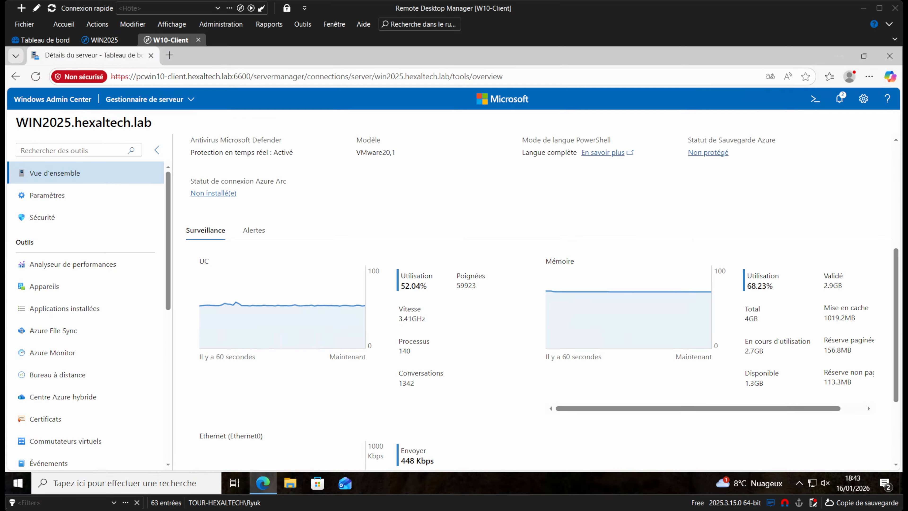
click(104, 40)
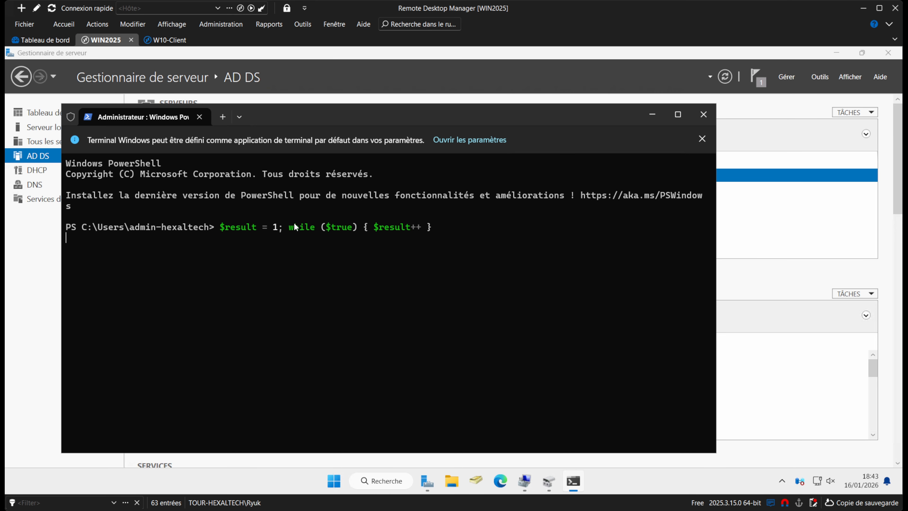
key(ctrl+c)
key(ctrl+v)
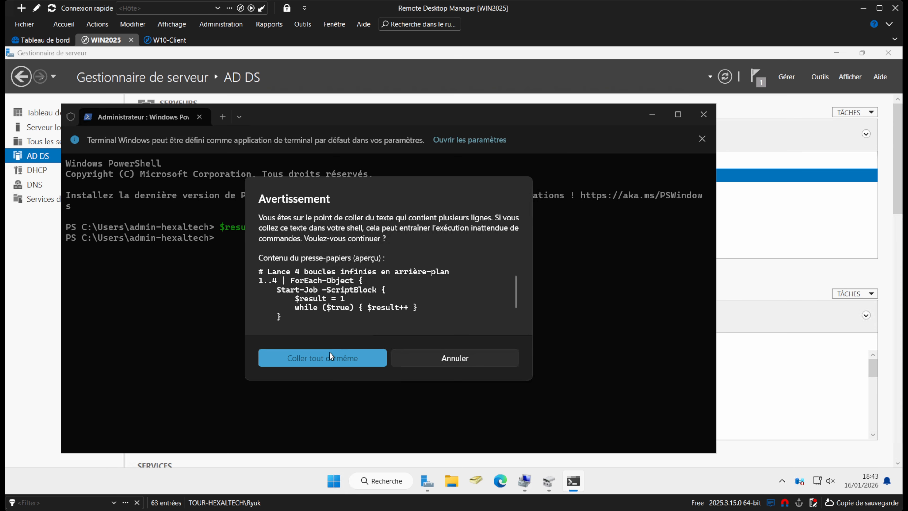
click(329, 352)
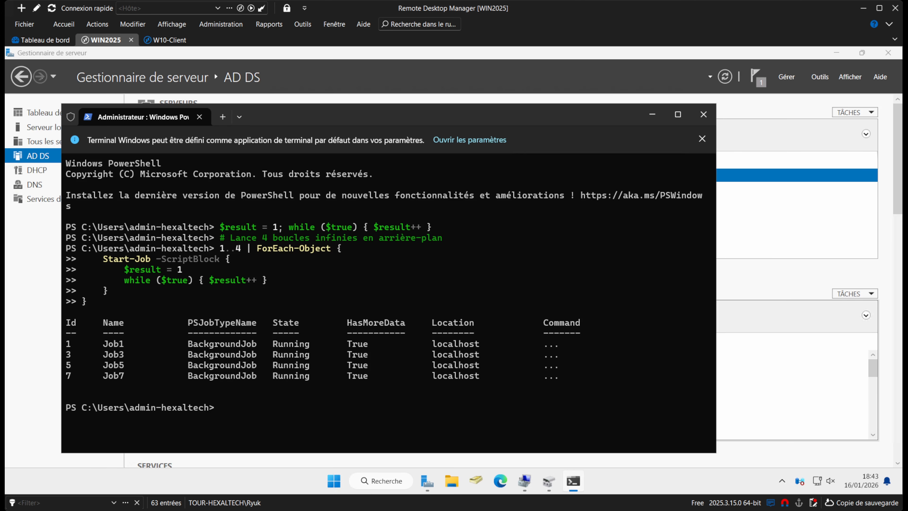
click(169, 40)
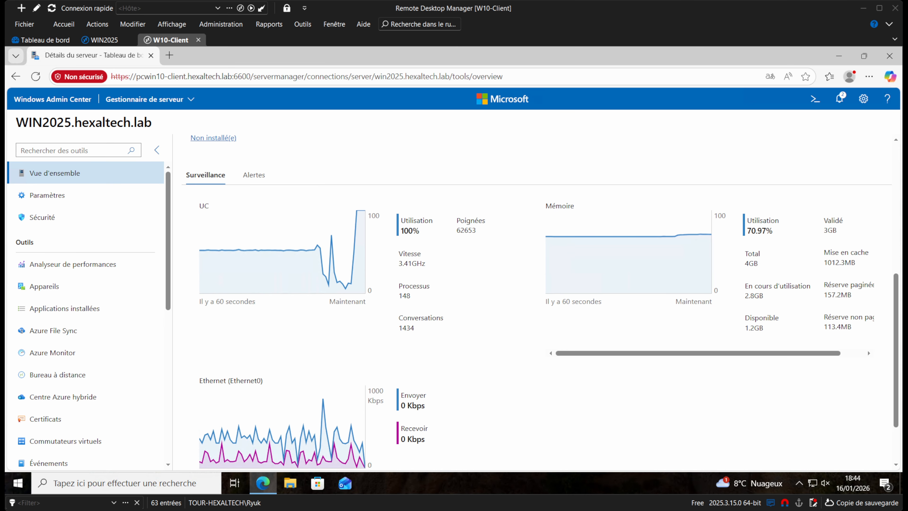
drag(401, 231, 422, 232)
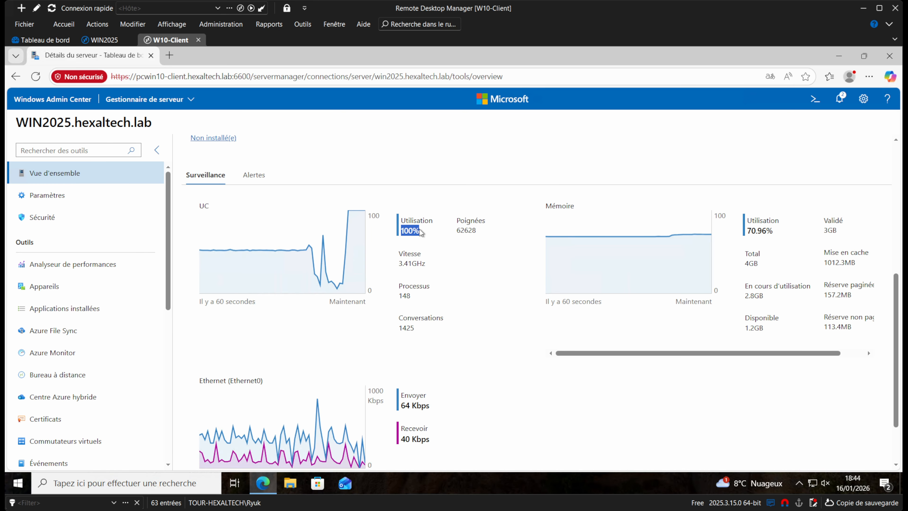
click(414, 233)
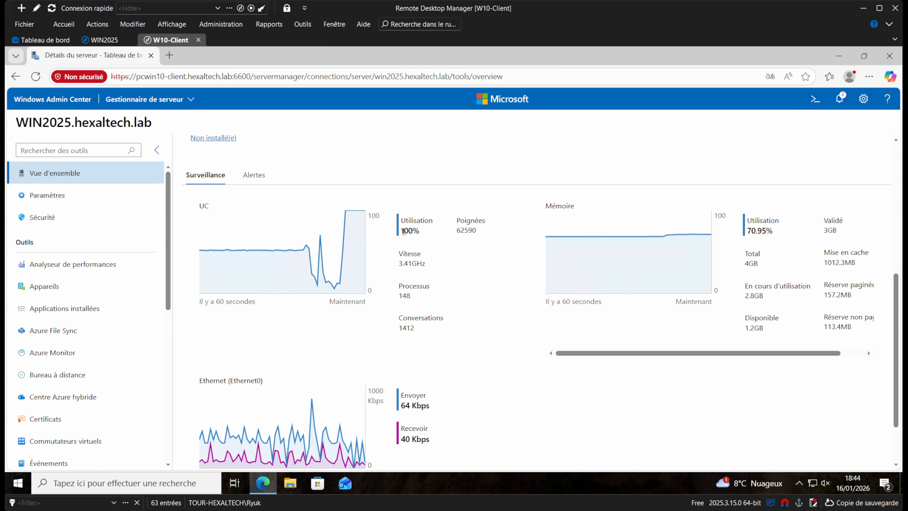
double_click(747, 231)
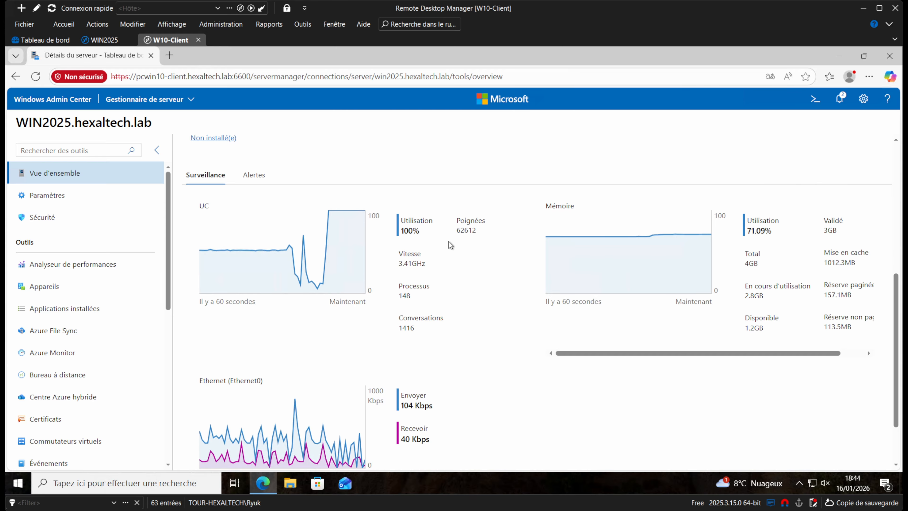
double_click(422, 231)
click(433, 248)
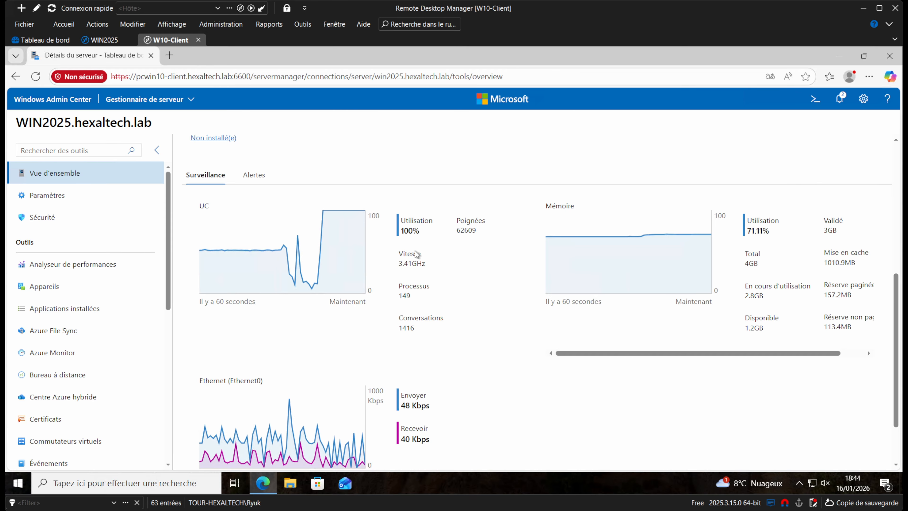
scroll(86, 308, down, 5)
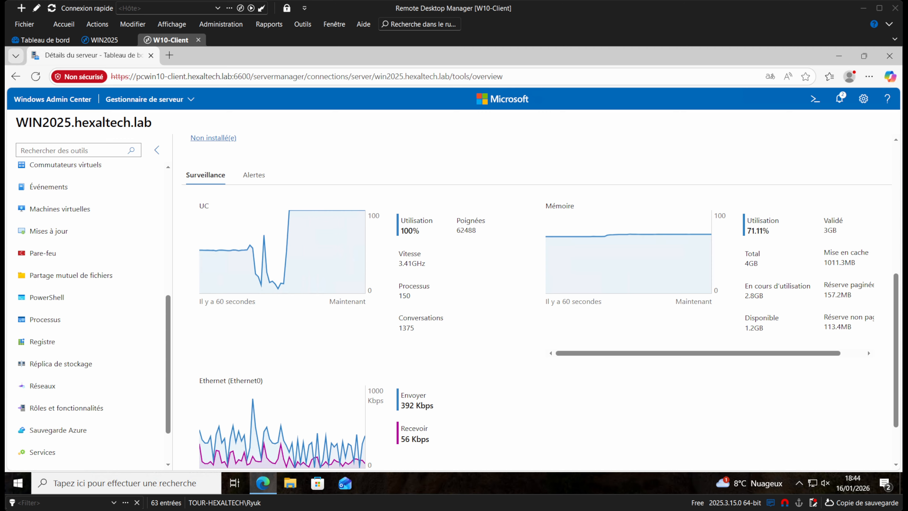
scroll(86, 308, up, 2)
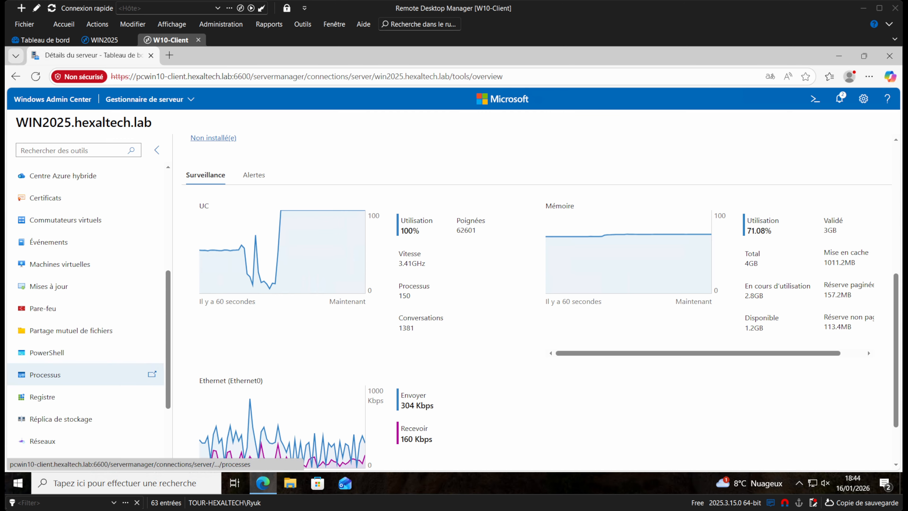
In Processes, end the powershell.exe processes 5276, 7648 and 7560.
click(58, 376)
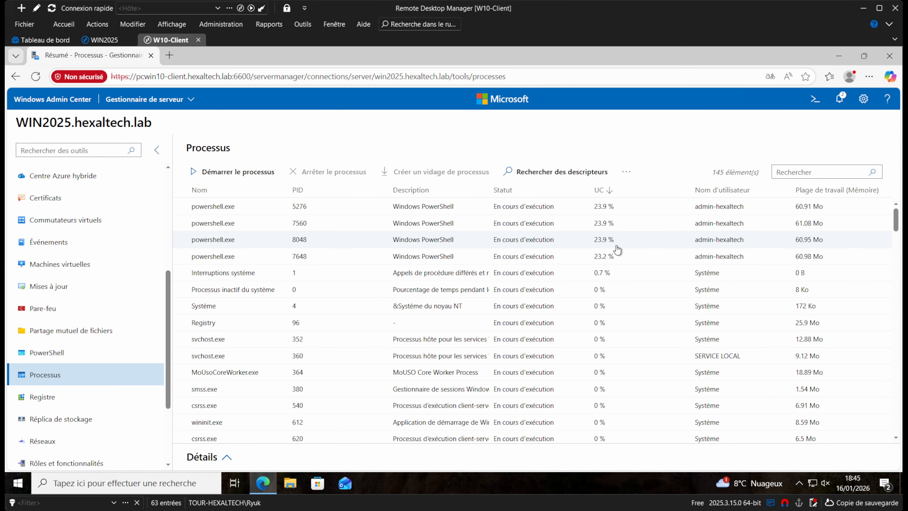
click(614, 215)
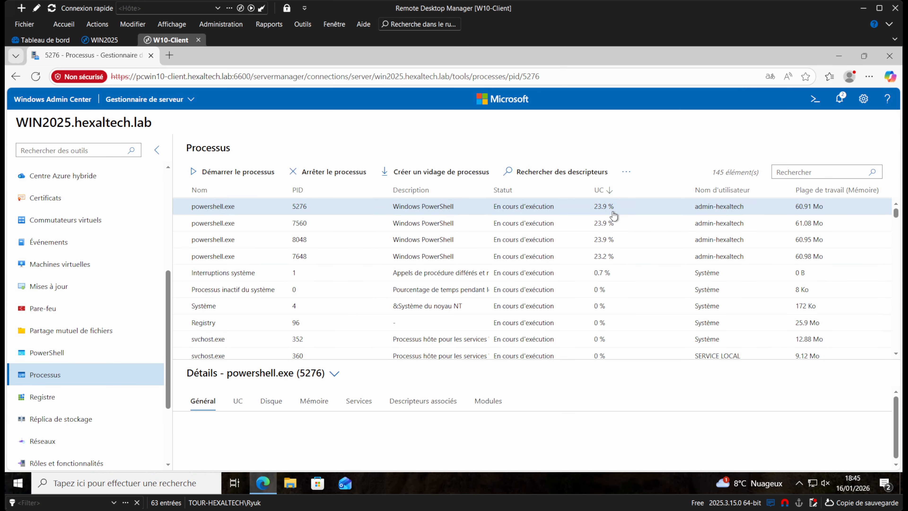
right_click(612, 212)
click(656, 247)
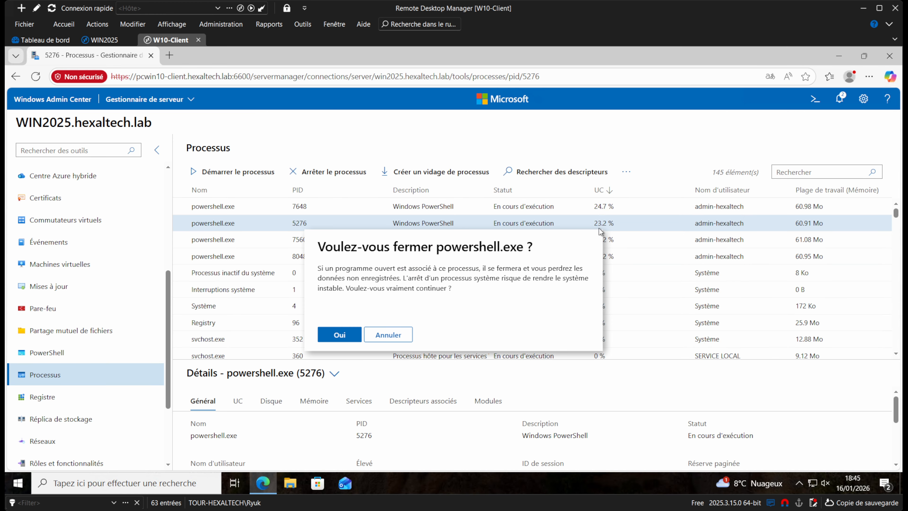
click(340, 334)
right_click(568, 209)
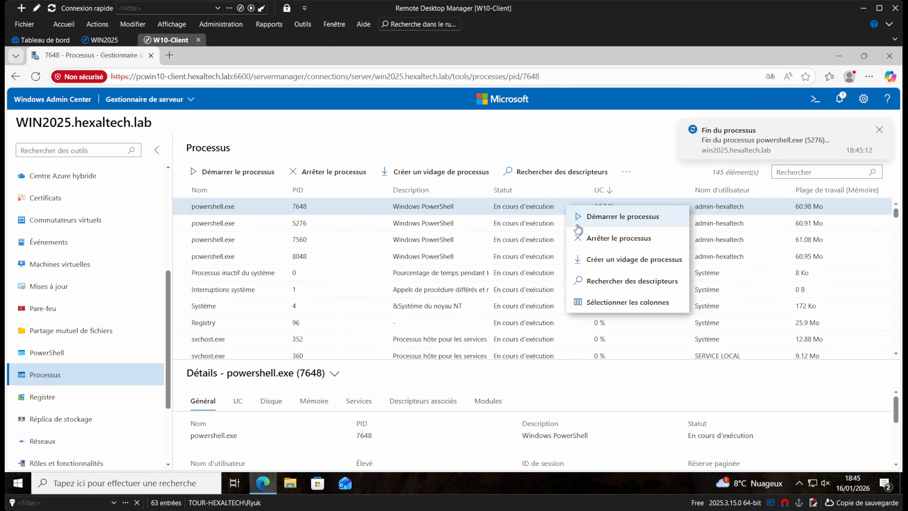
click(608, 242)
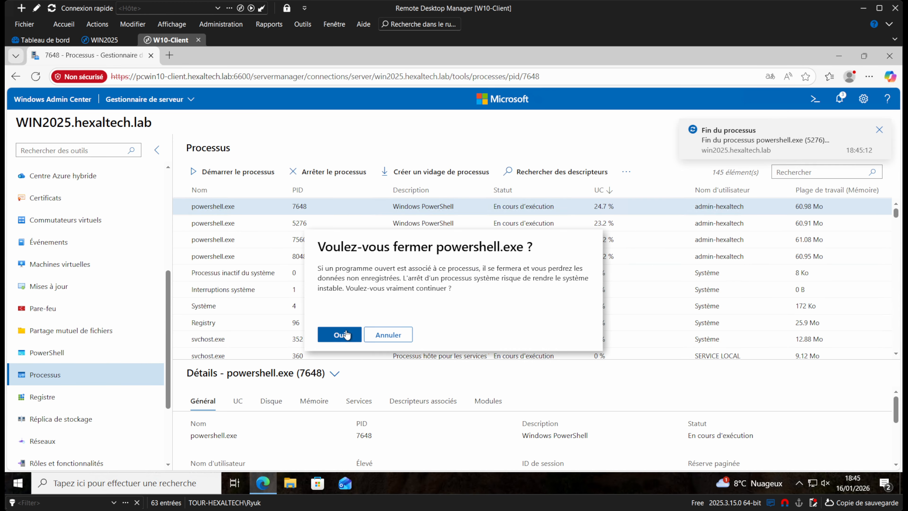
click(340, 334)
right_click(545, 240)
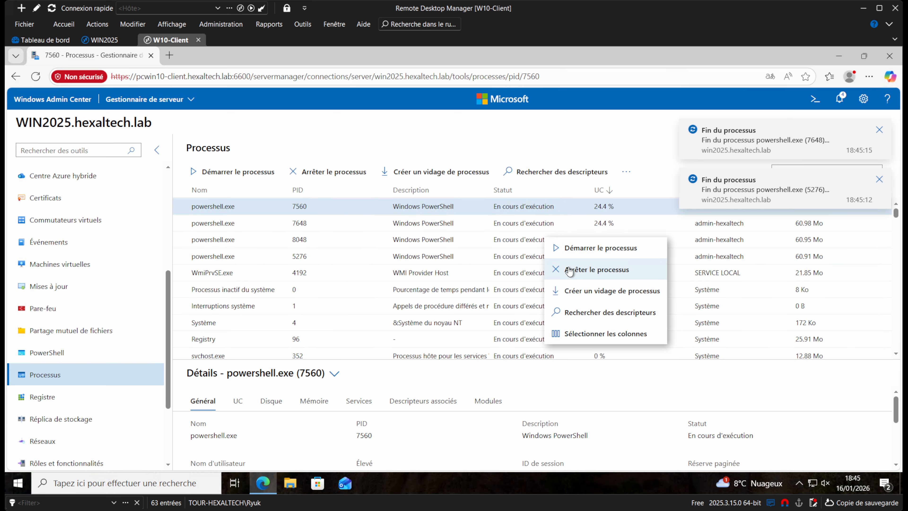
click(569, 270)
click(347, 334)
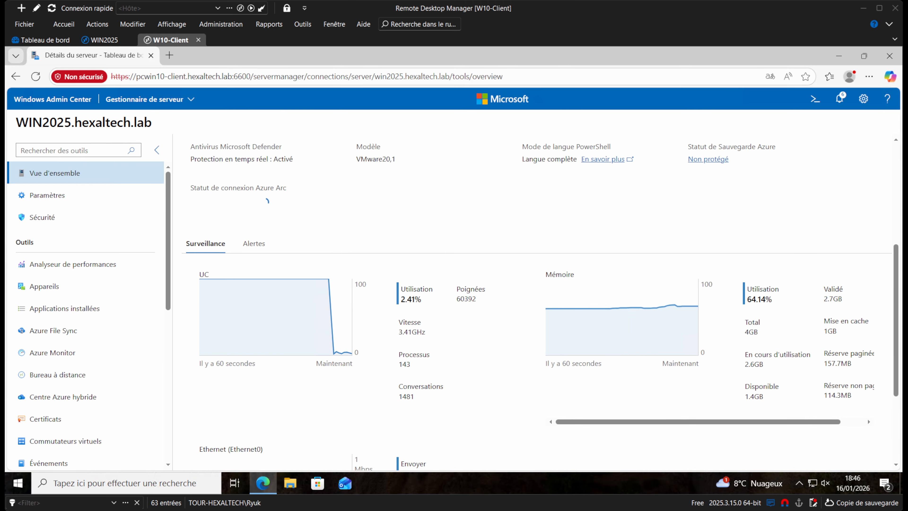
drag(403, 298, 426, 301)
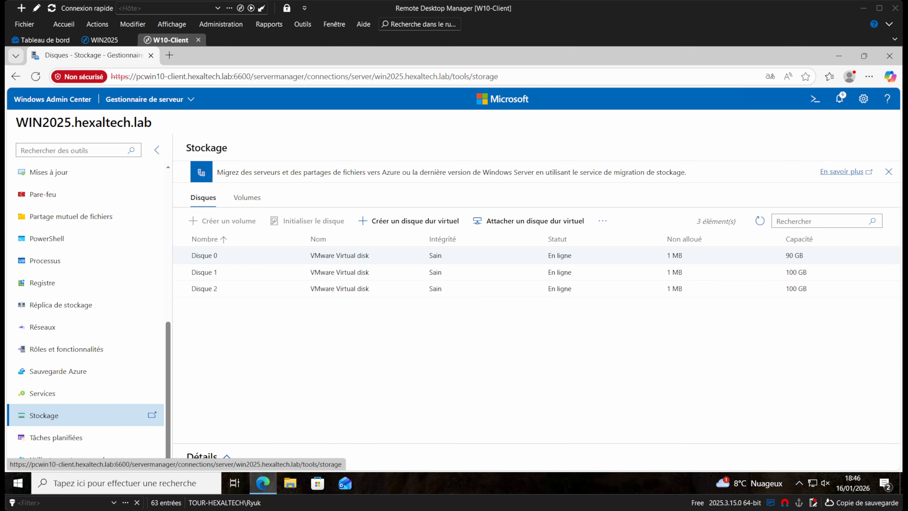
Show Disque 0's details, including its healthy 688 MB NTFS volume with 148 MB free.
click(214, 262)
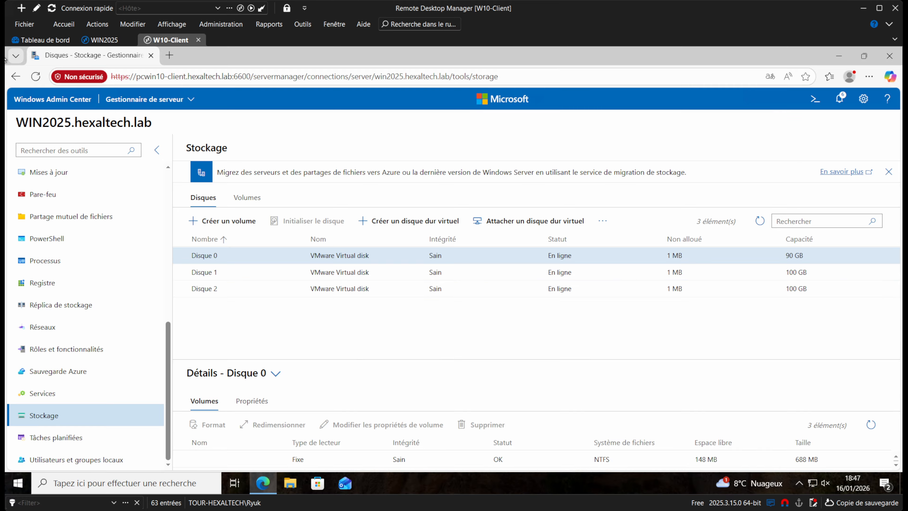
drag(137, 76, 239, 77)
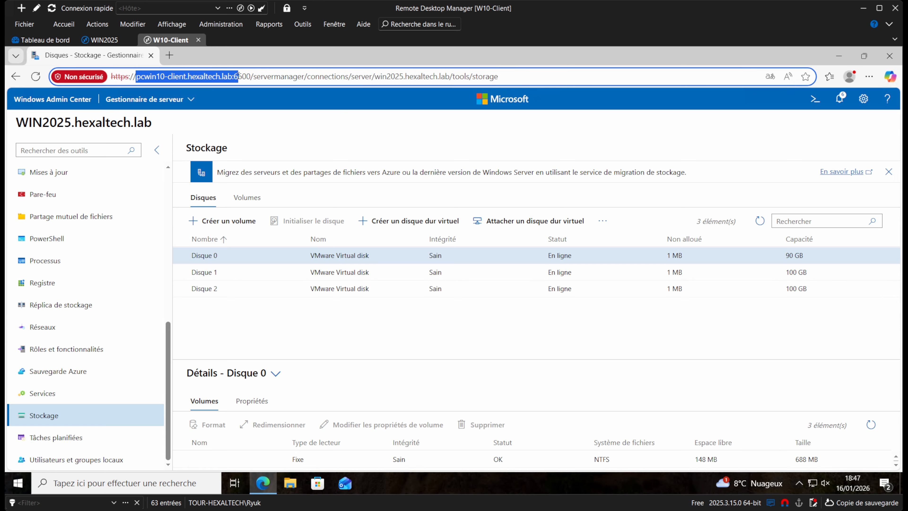
click(343, 315)
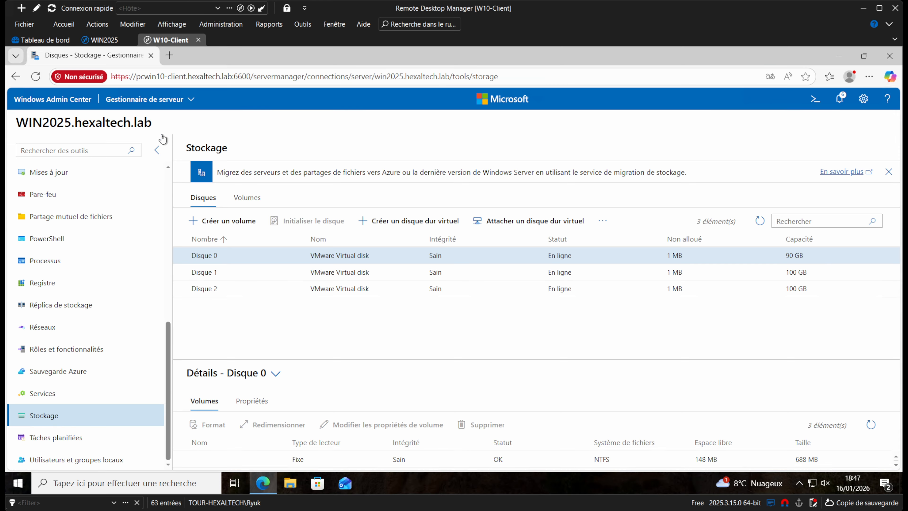
scroll(113, 306, up, 5)
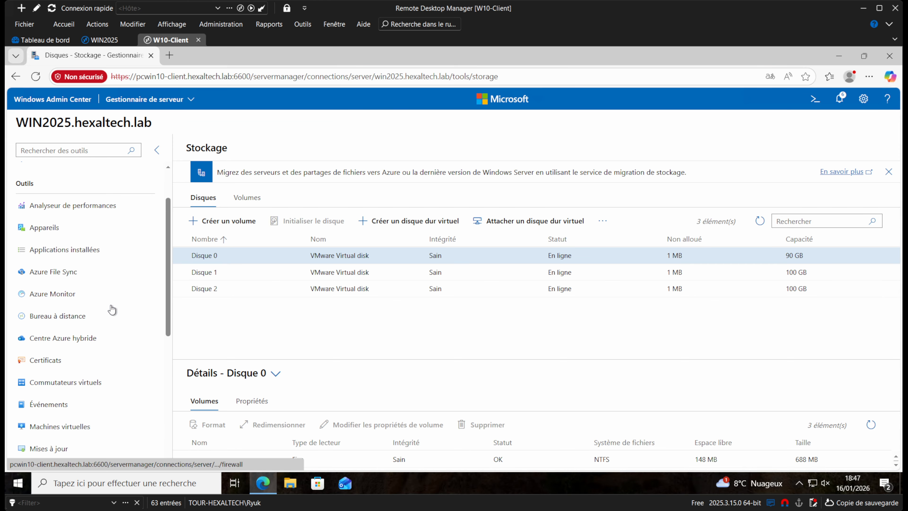
scroll(114, 308, down, 3)
scroll(113, 309, down, 2)
scroll(113, 304, up, 5)
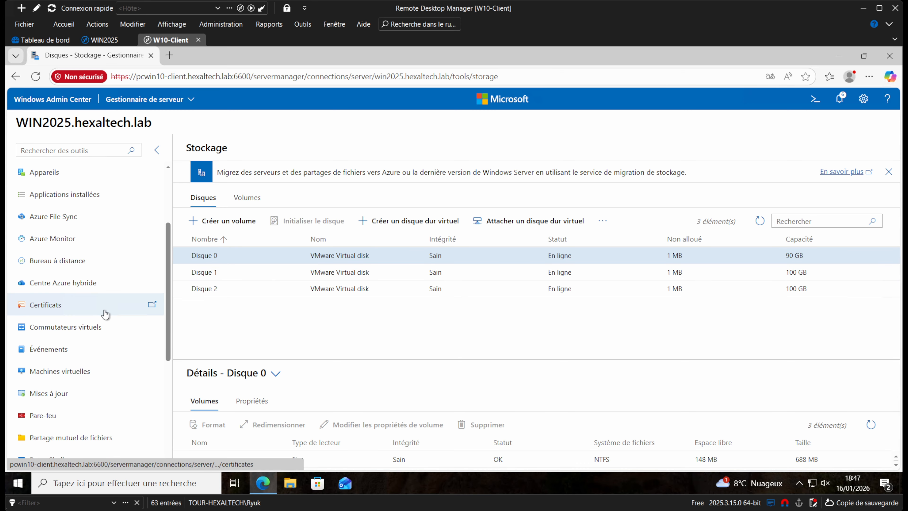
scroll(113, 305, down, 4)
Scroll through the roles and features installed on WIN2025.
click(67, 404)
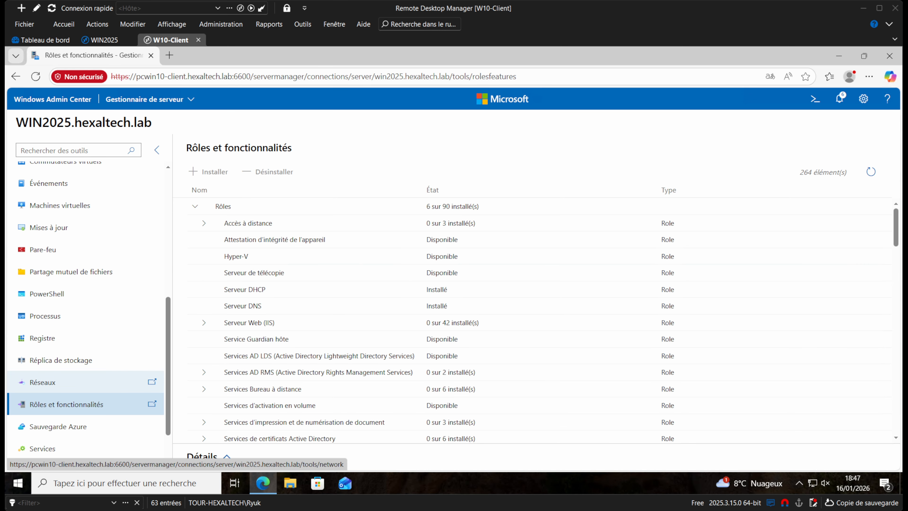
scroll(536, 358, down, 2)
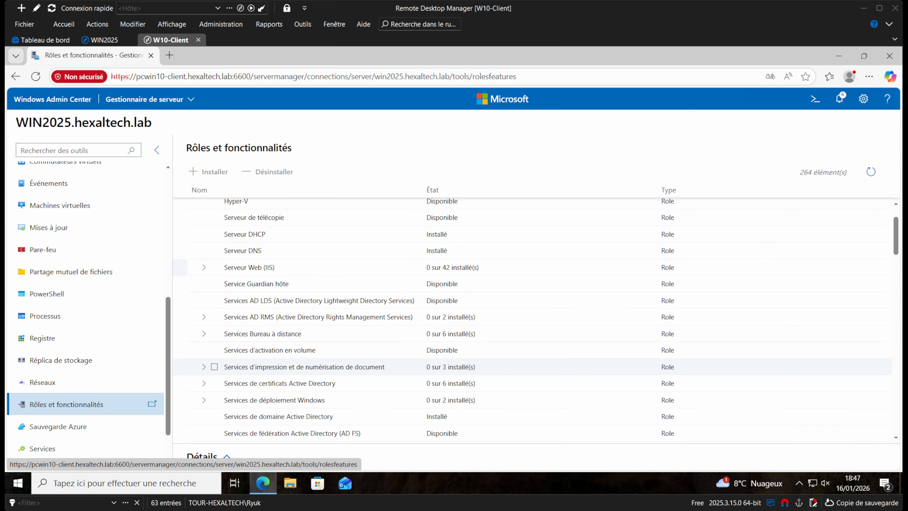
scroll(464, 363, down, 6)
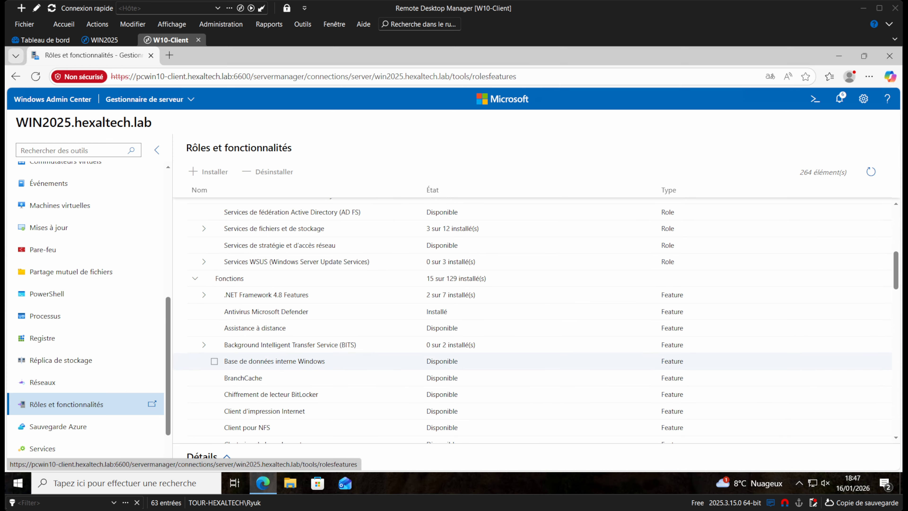
scroll(464, 361, down, 20)
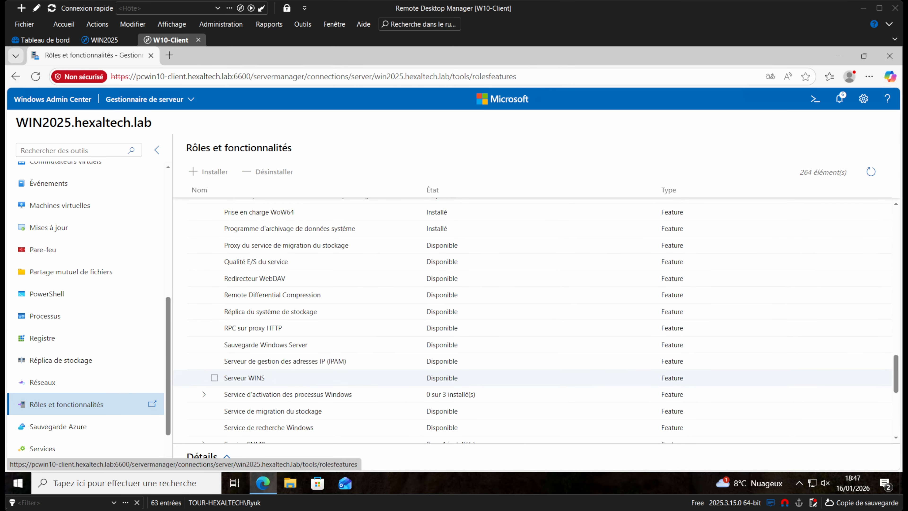
scroll(465, 361, up, 10)
scroll(464, 361, up, 10)
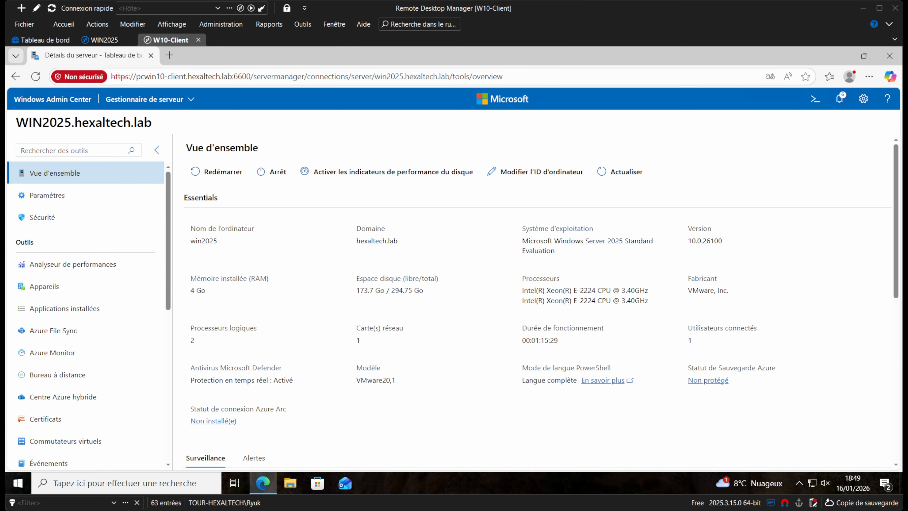
Restart WIN2025, then go back to the W10-Client session's connections list.
click(228, 176)
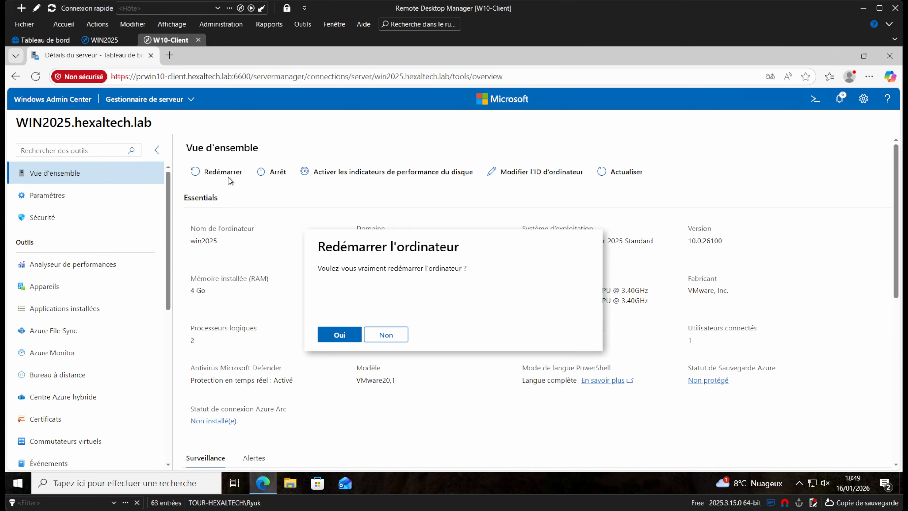
click(336, 334)
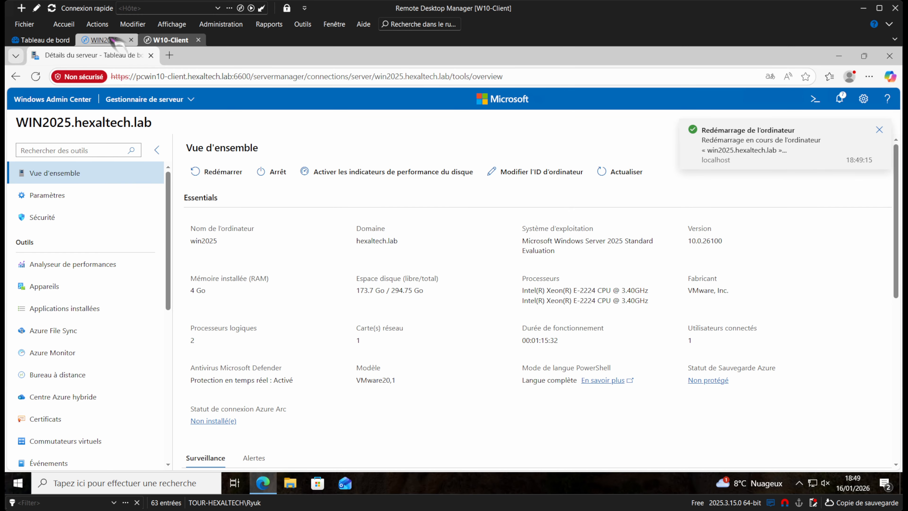
click(113, 38)
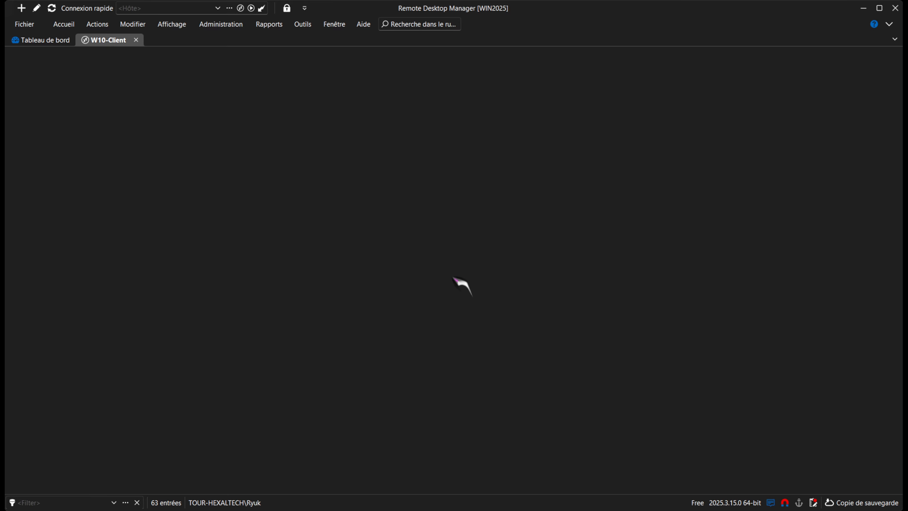
click(323, 203)
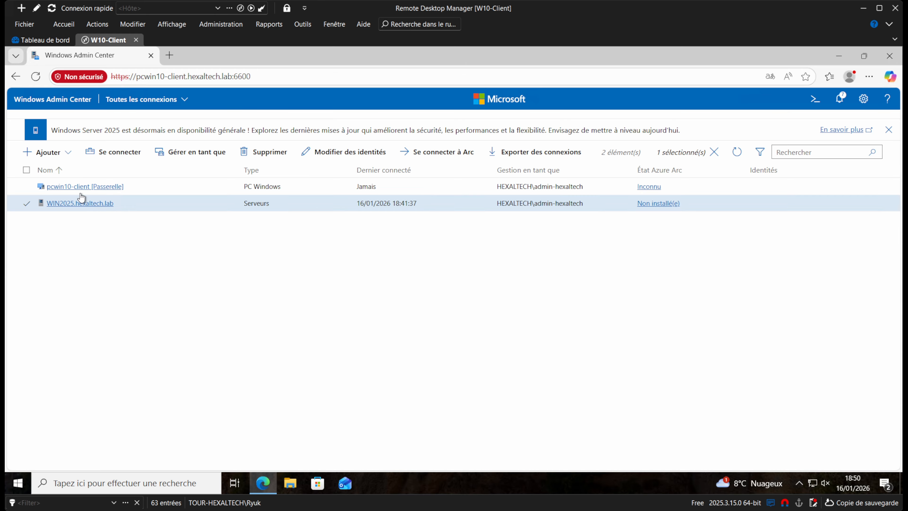
Connect to pcwin10-client and restart it.
click(59, 187)
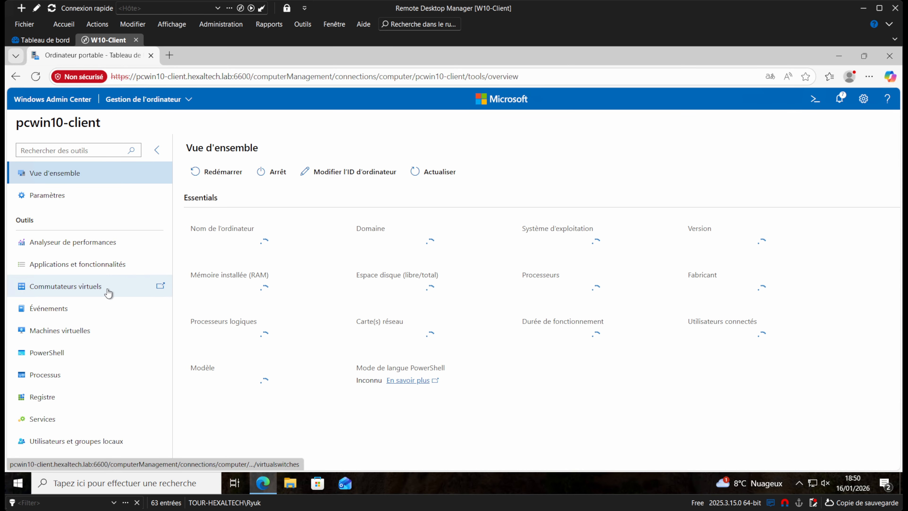
click(215, 172)
click(334, 338)
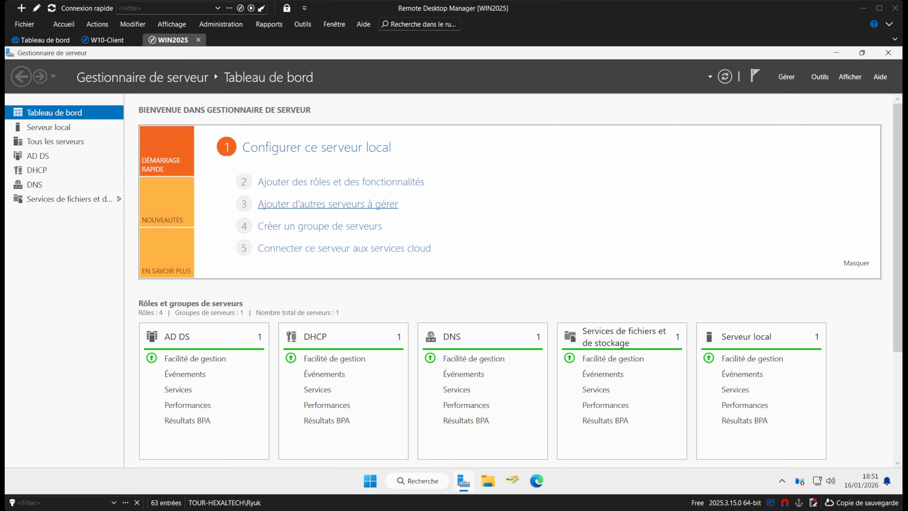
Launch Active Directory Domains and Trusts from the Tools menu.
click(815, 76)
click(777, 178)
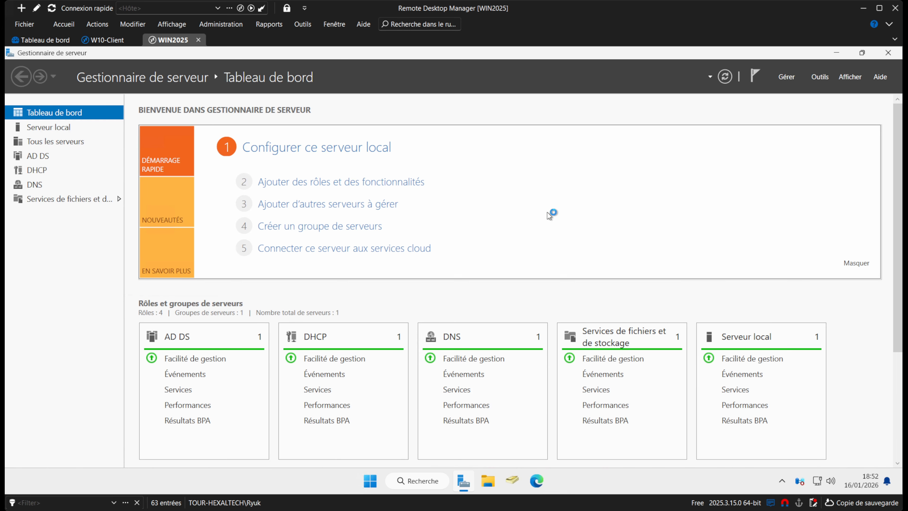
click(820, 77)
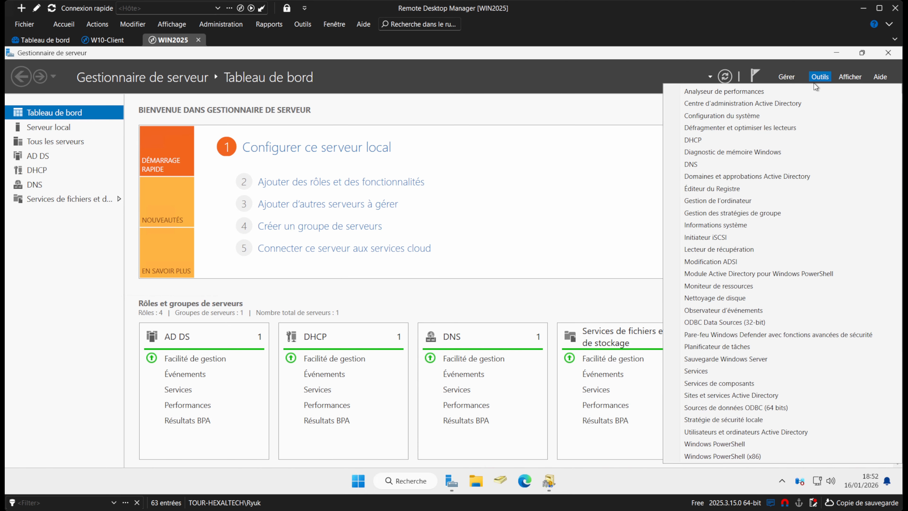
click(818, 77)
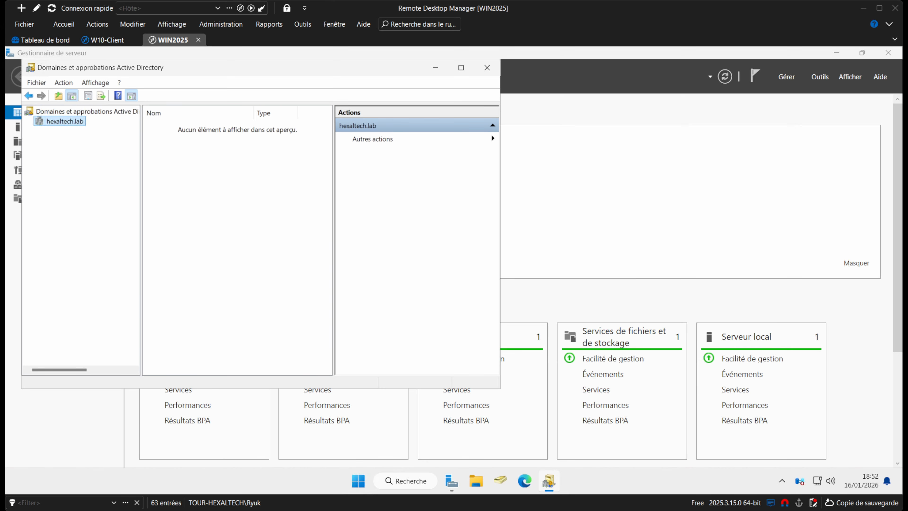
Show hexaltech.lab's properties, with Windows Server 2025 domain and forest functional levels.
right_click(65, 122)
click(101, 198)
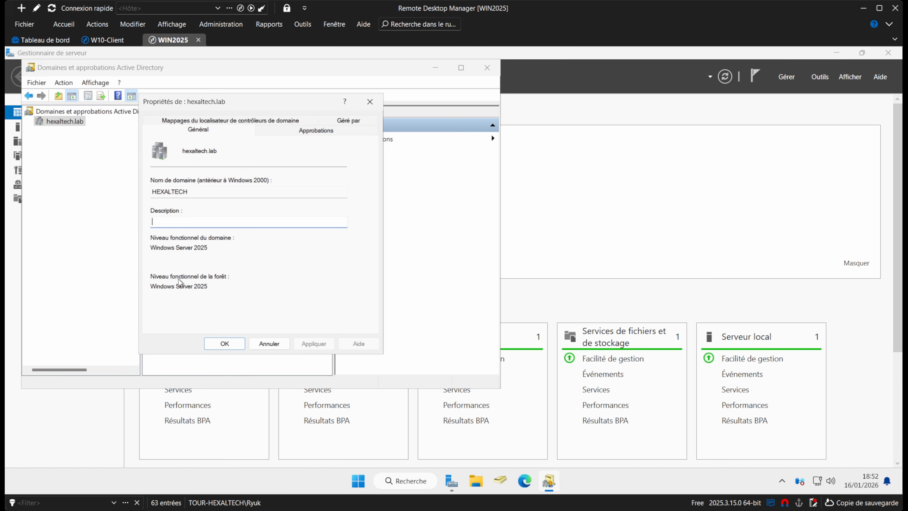
drag(151, 290, 204, 290)
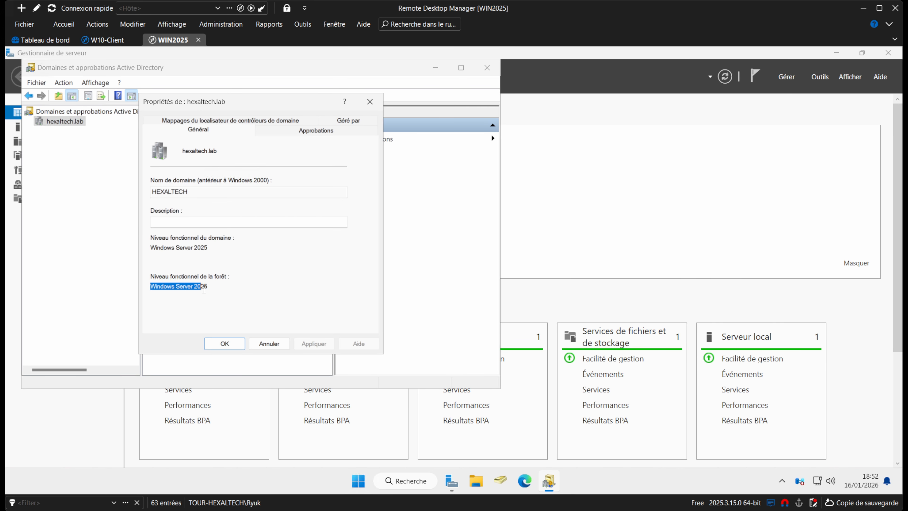
drag(211, 248, 166, 249)
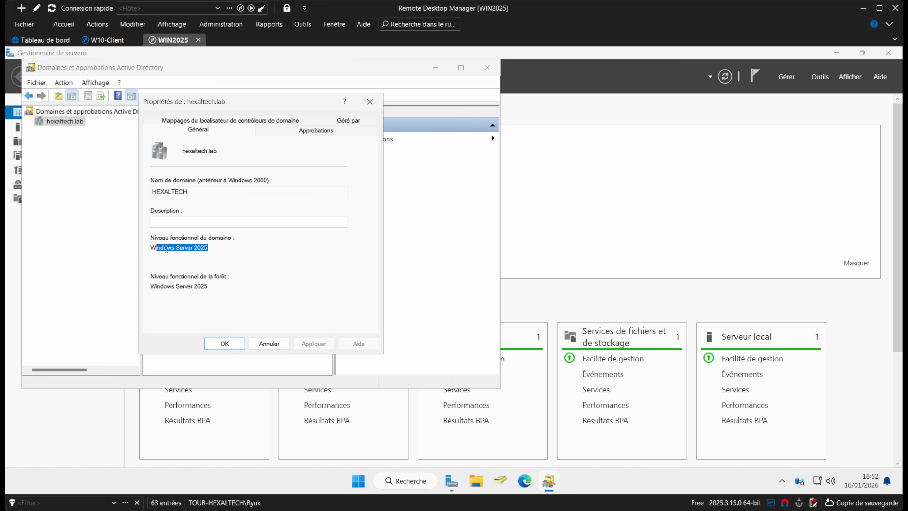
click(232, 254)
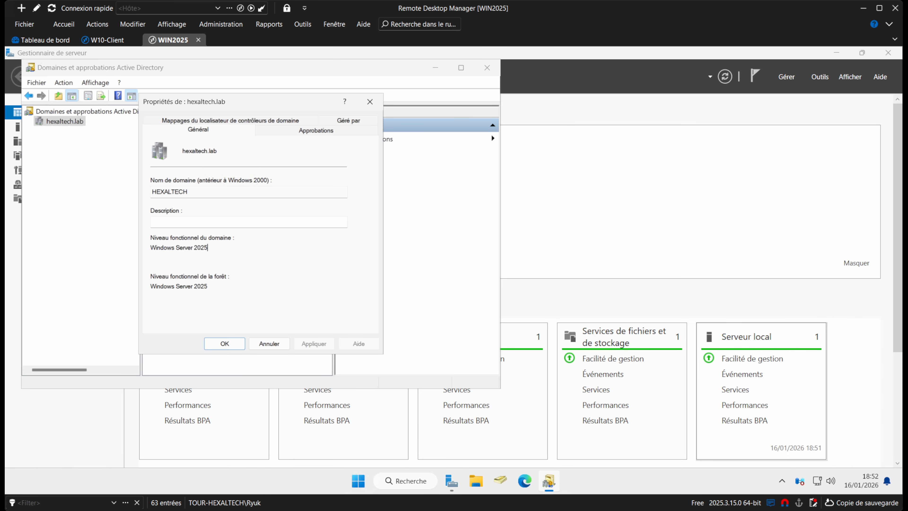